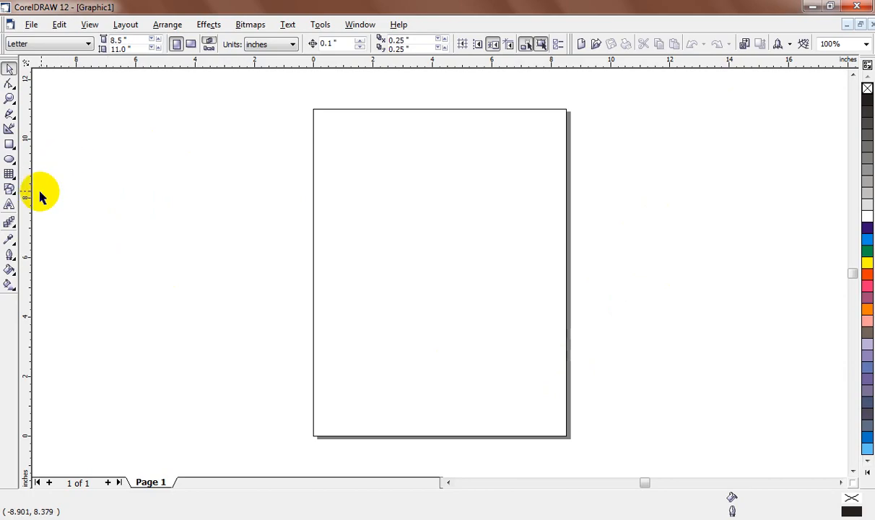
pyautogui.click(12, 85)
pyautogui.click(16, 91)
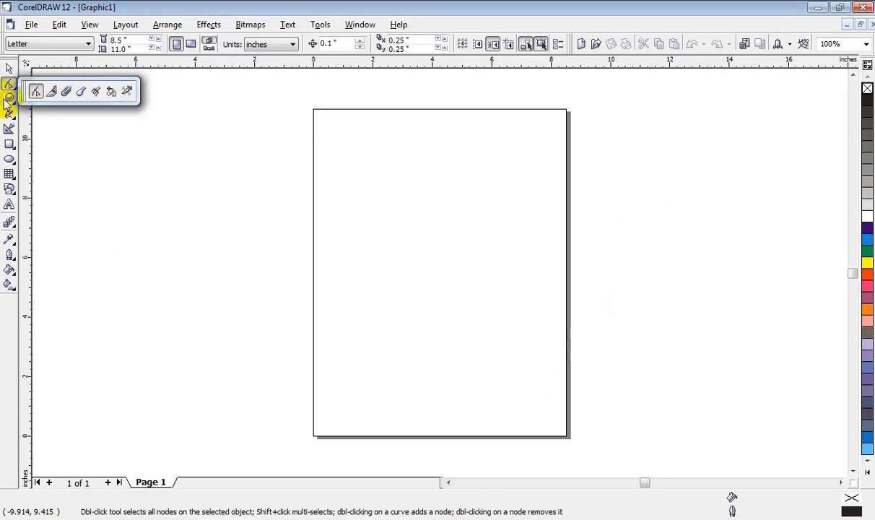
pyautogui.click(9, 99)
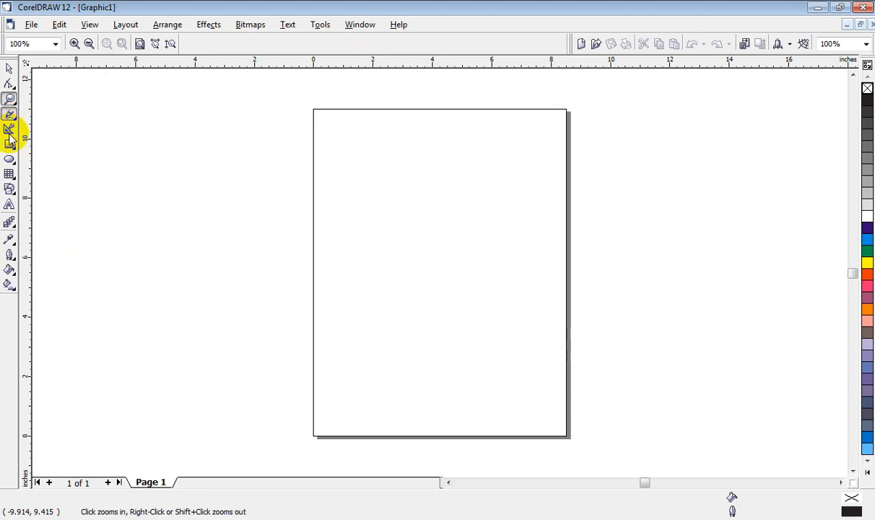
# Step: Draw a graph paper grid of 4 columns and 3 rows, about 8.7 by 6.7 inches, and delete it
pyautogui.click(9, 174)
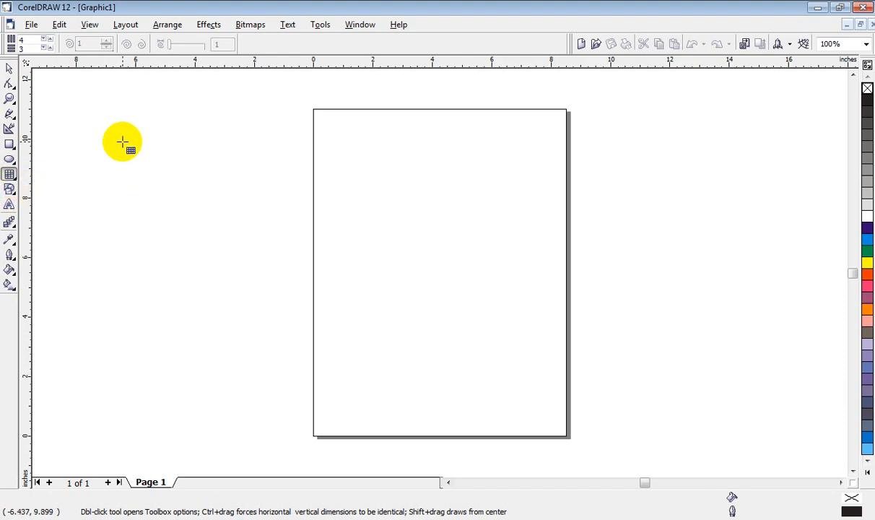
pyautogui.moveTo(97, 126); pyautogui.dragTo(356, 326)
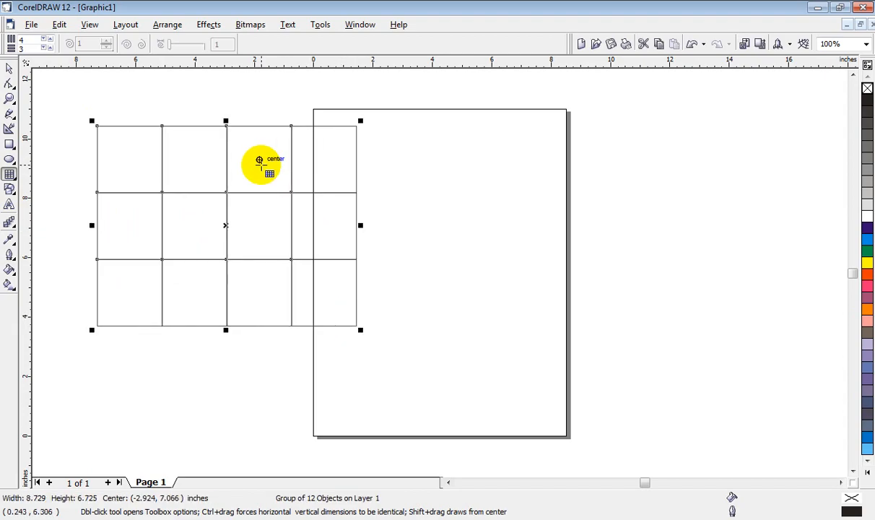
pyautogui.press('Delete')
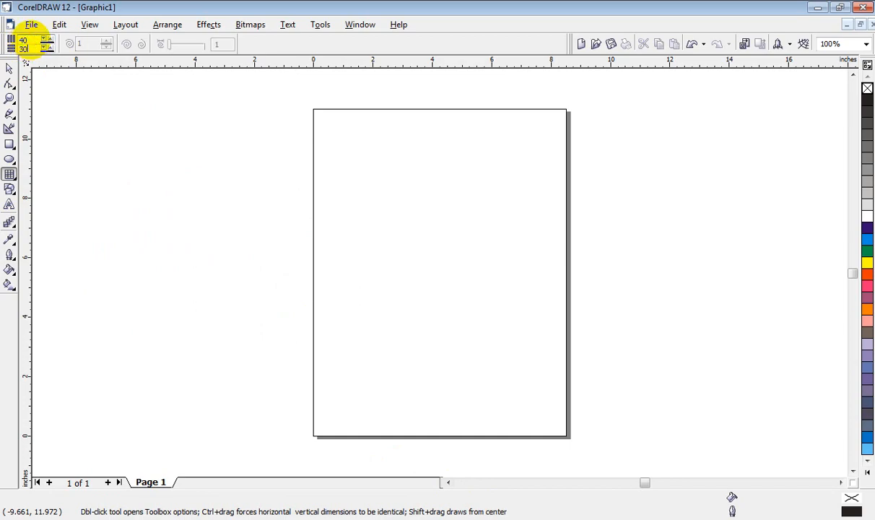
# Step: Draw a graph paper grid of 40 columns and 30 rows, about 16.1 by 9.7 inches, and move it off the page to the left
pyautogui.moveTo(86, 113); pyautogui.dragTo(564, 402)
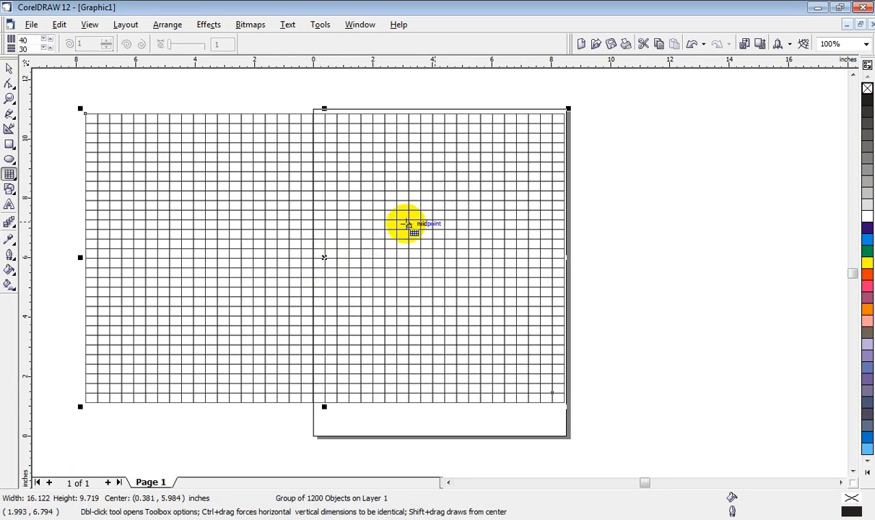
pyautogui.click(9, 68)
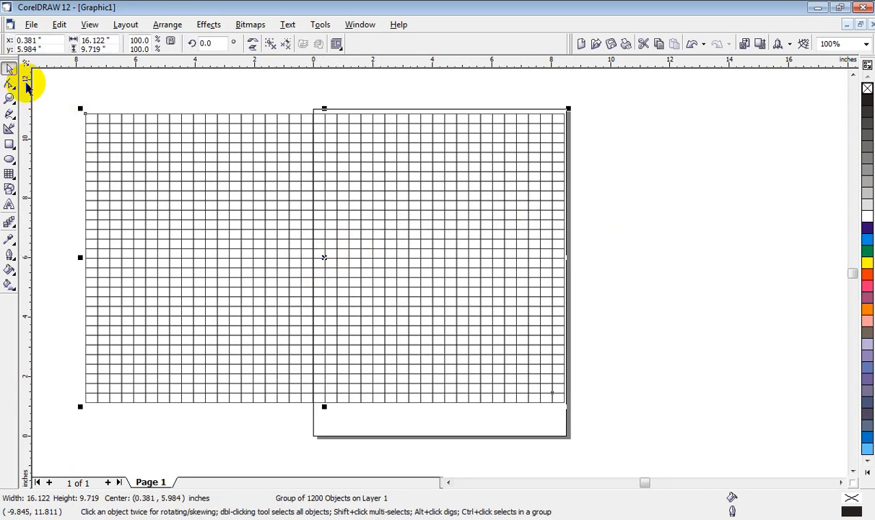
pyautogui.moveTo(581, 257); pyautogui.dragTo(247, 257)
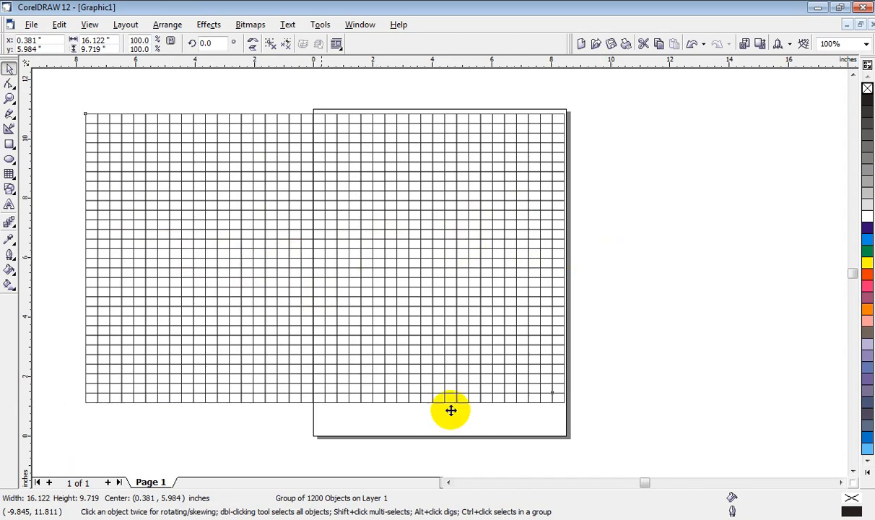
pyautogui.click(448, 482)
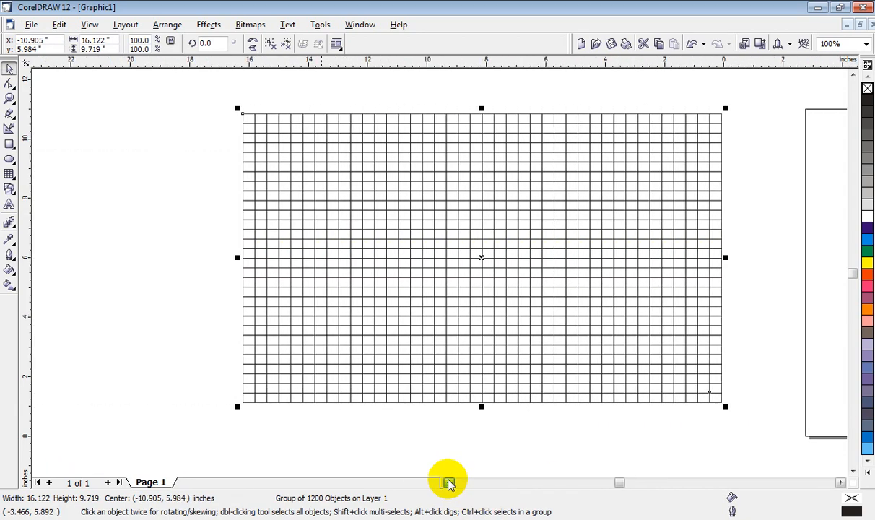
pyautogui.moveTo(574, 306); pyautogui.dragTo(455, 312)
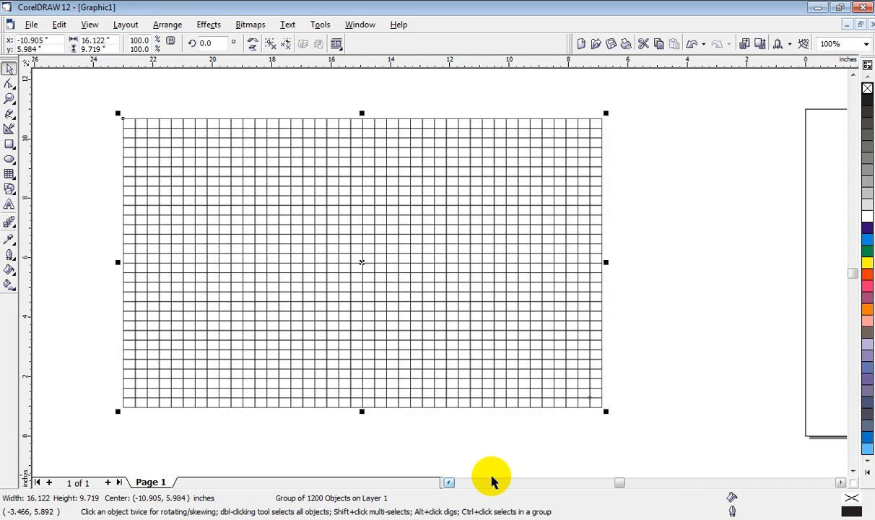
pyautogui.click(449, 482)
pyautogui.moveTo(494, 289); pyautogui.dragTo(474, 307)
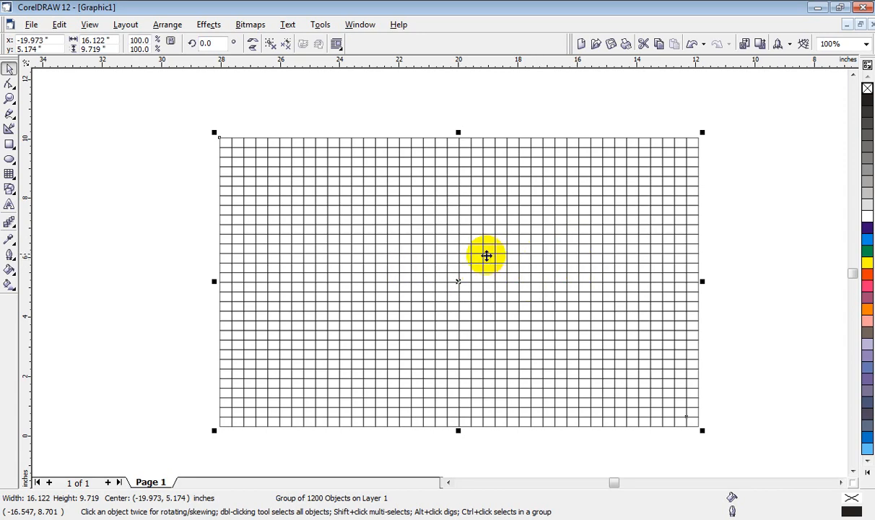
# Step: Shift the 40 by 30 grid slightly up and to the left, and delete it
pyautogui.moveTo(348, 265); pyautogui.dragTo(305, 252)
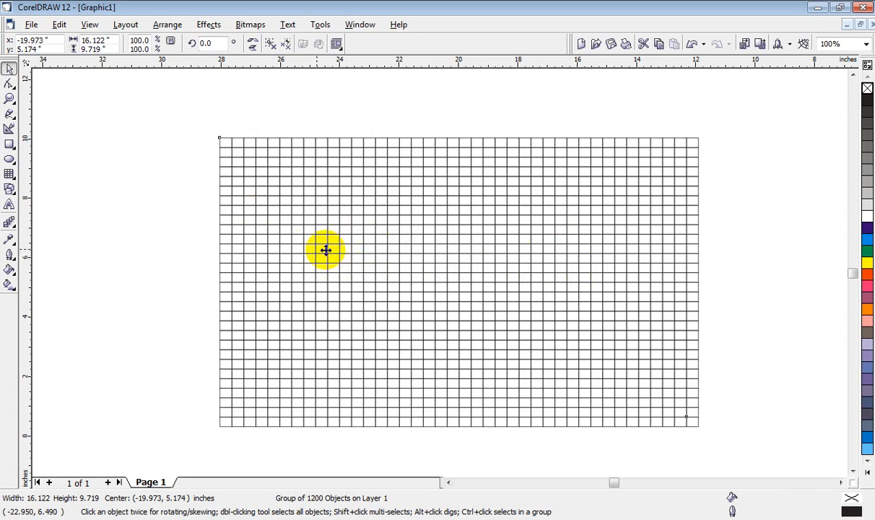
pyautogui.click(468, 263)
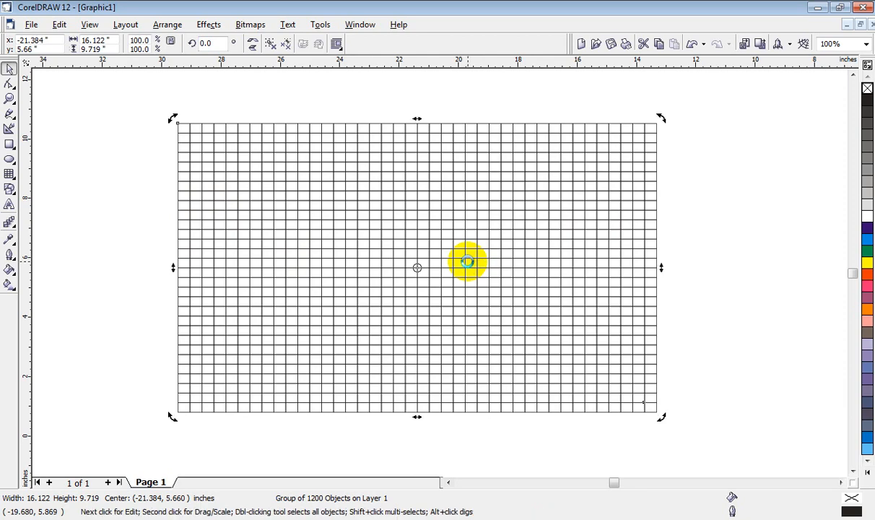
pyautogui.press('Delete')
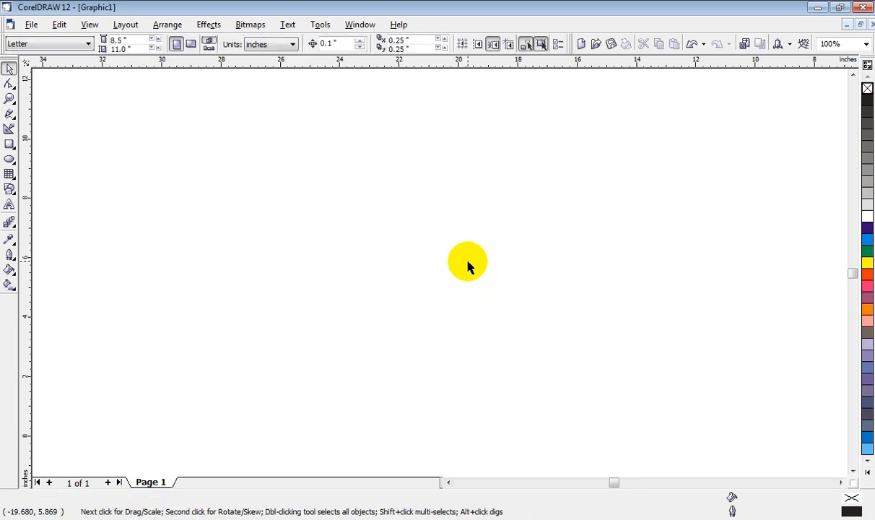
# Step: Draw a five-sided polygon about 5.4 inches wide and 6.1 inches high, and move it slightly right to x about -24.04 inches
pyautogui.click(10, 174)
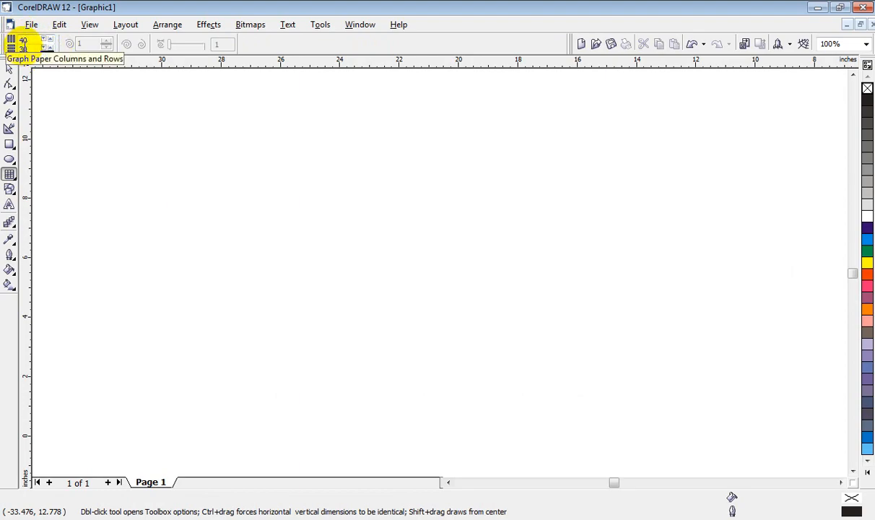
pyautogui.click(15, 179)
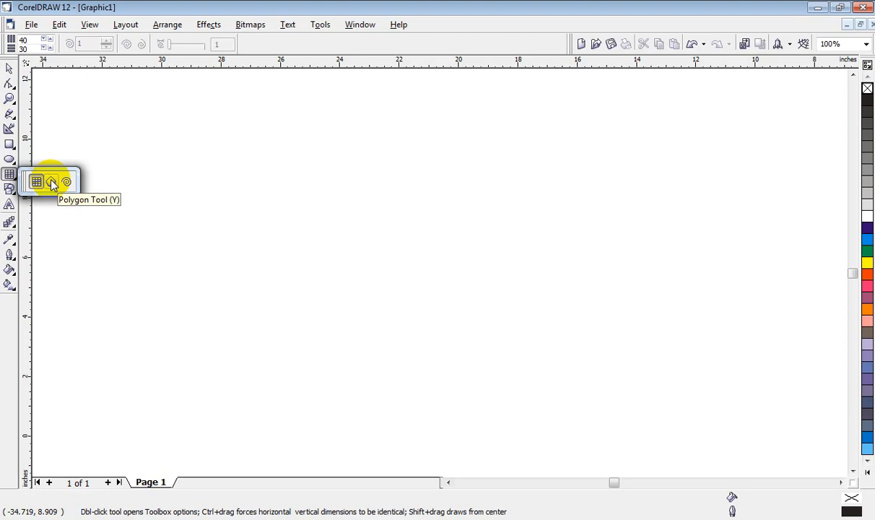
pyautogui.click(51, 184)
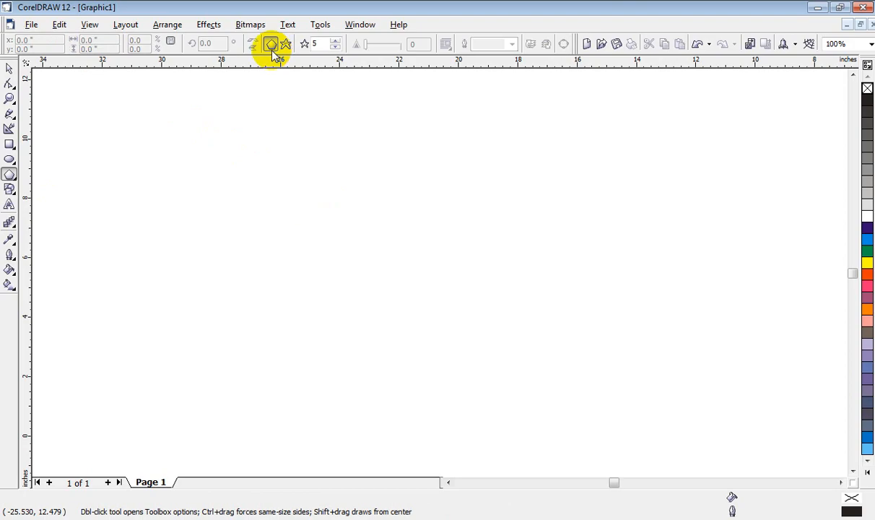
pyautogui.moveTo(246, 161); pyautogui.dragTo(416, 363)
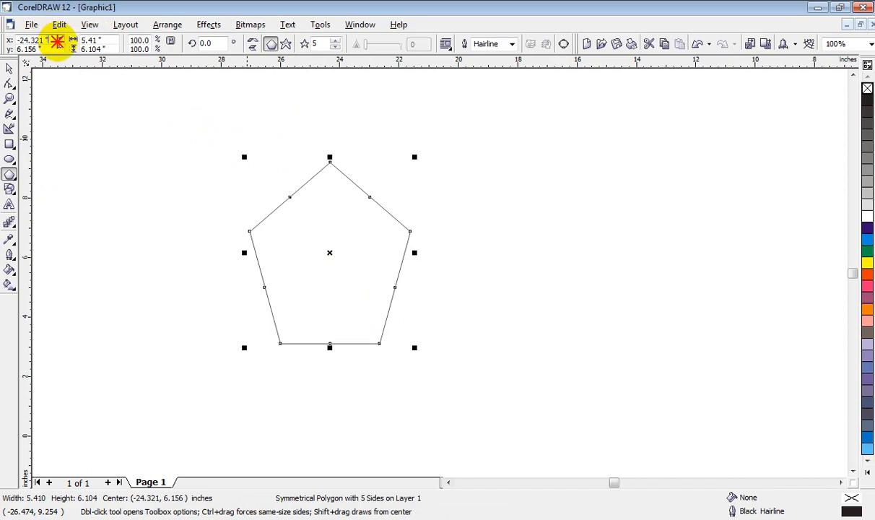
pyautogui.moveTo(58, 41); pyautogui.dragTo(13, 41)
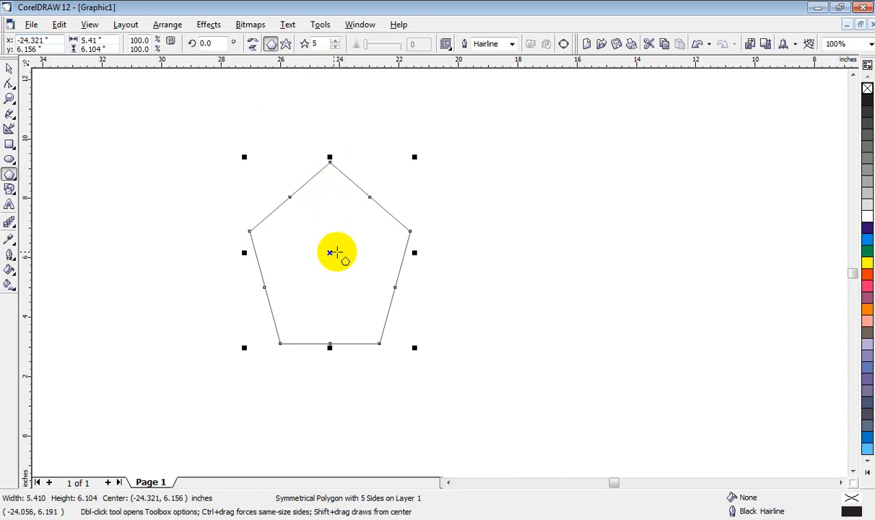
pyautogui.moveTo(332, 250); pyautogui.dragTo(340, 251)
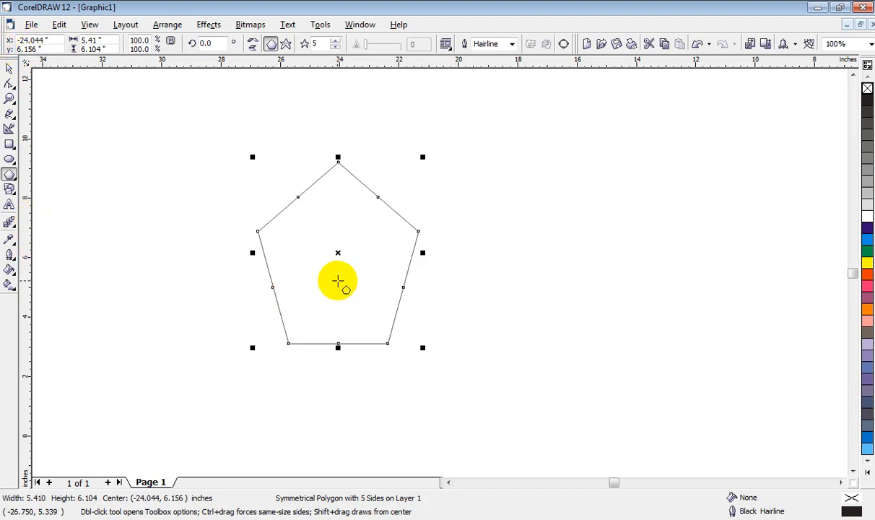
# Step: Rotate the pentagon by 45 degrees
pyautogui.click(57, 38)
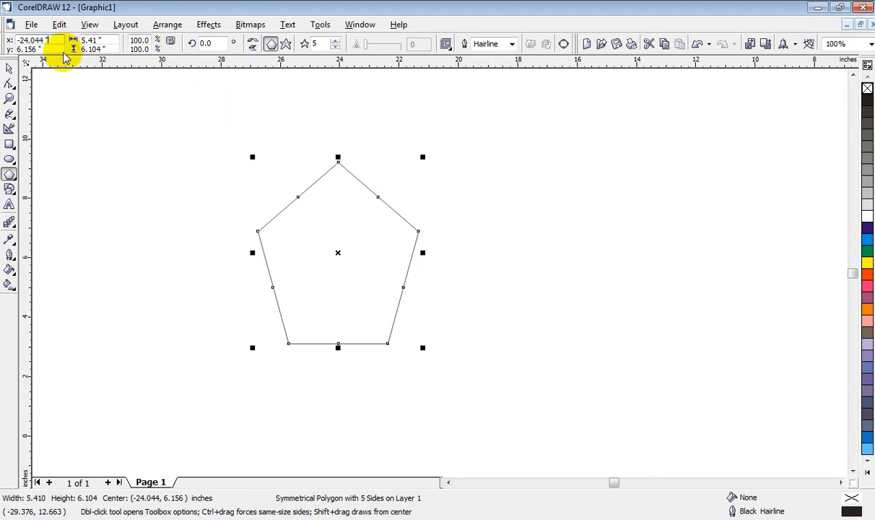
pyautogui.click(109, 40)
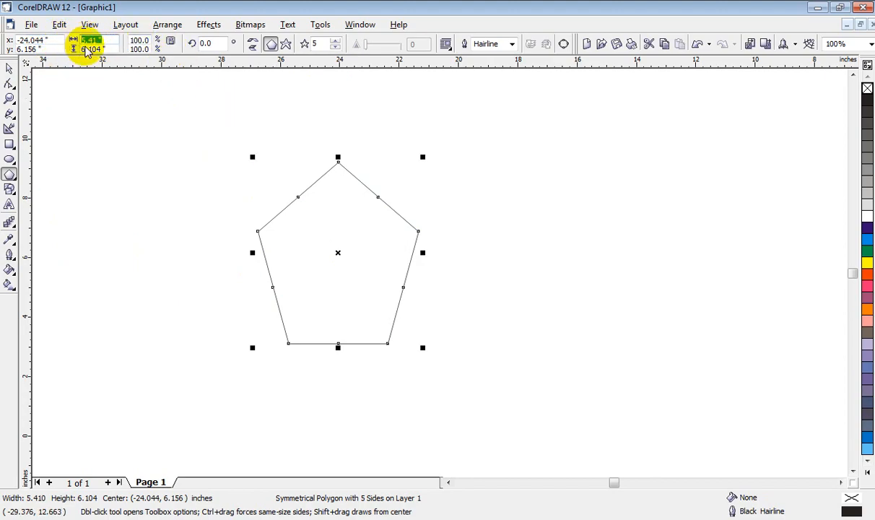
pyautogui.click(206, 43)
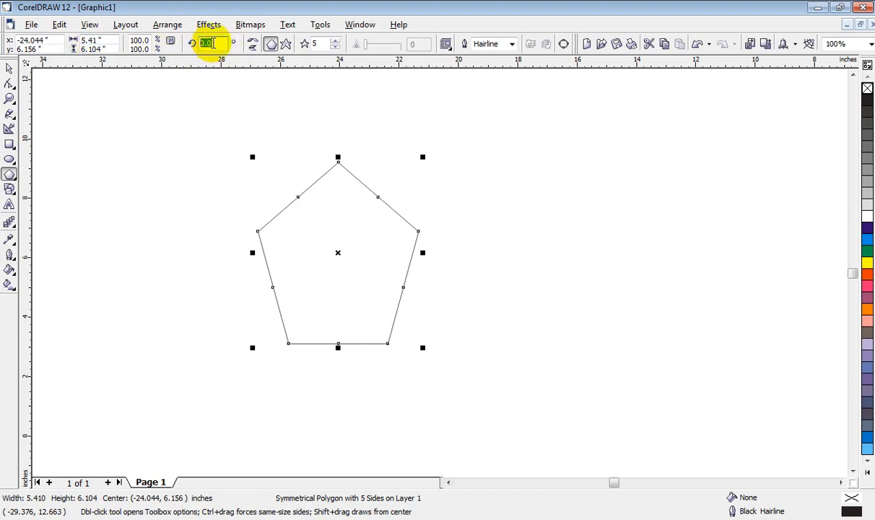
pyautogui.click(216, 42)
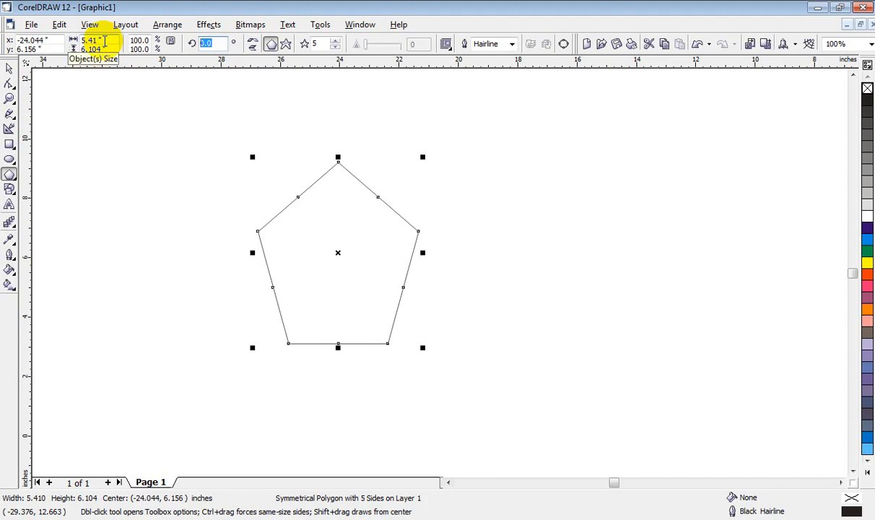
pyautogui.press('Return')
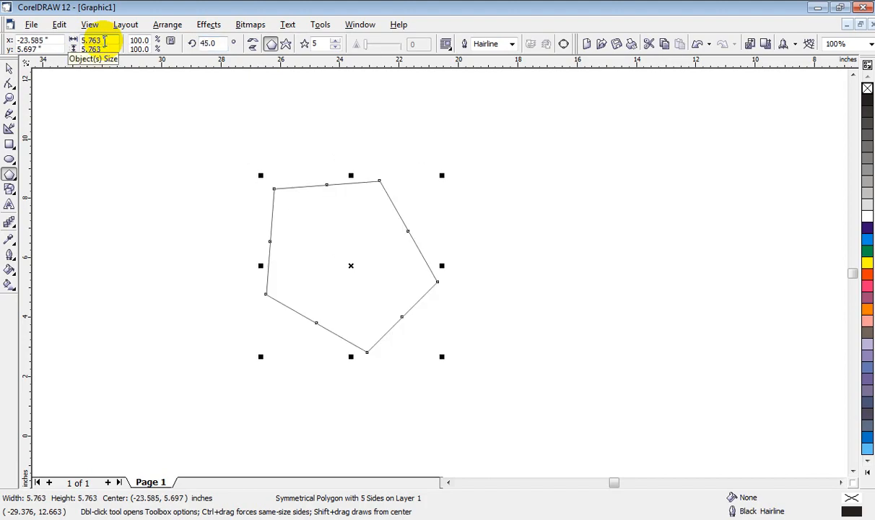
# Step: Reset the pentagon's rotation to 0 degrees, and mirror it vertically and back again
pyautogui.click(216, 42)
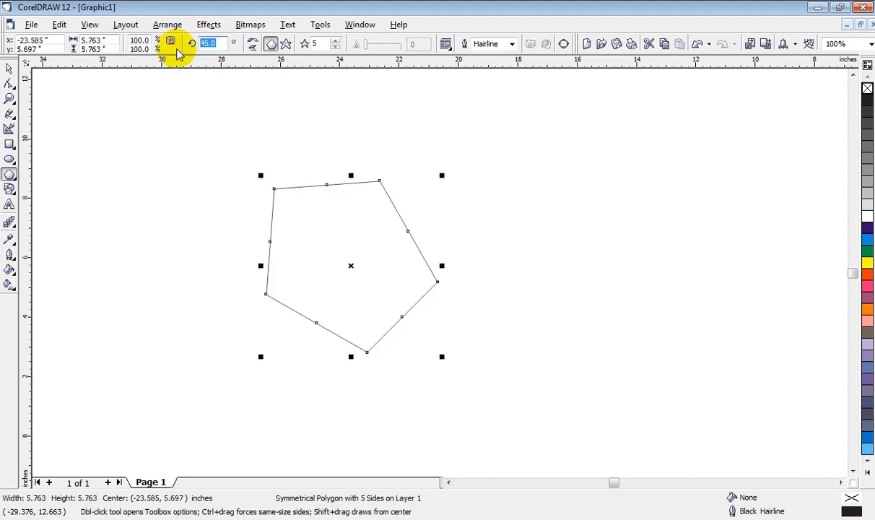
pyautogui.write('0')
pyautogui.press('Return')
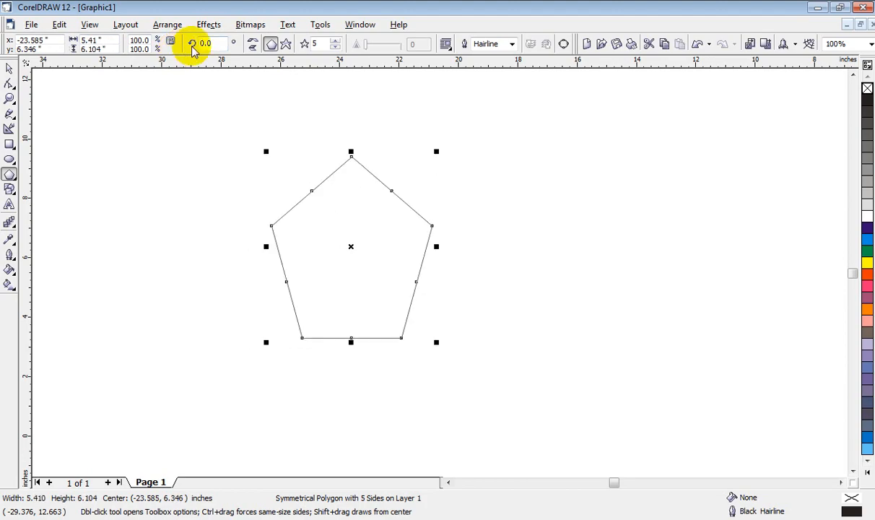
pyautogui.click(252, 49)
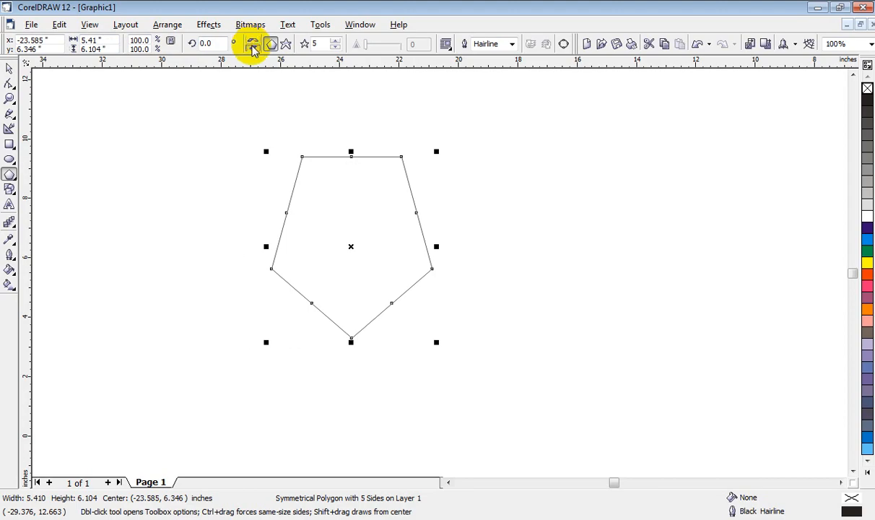
pyautogui.click(253, 48)
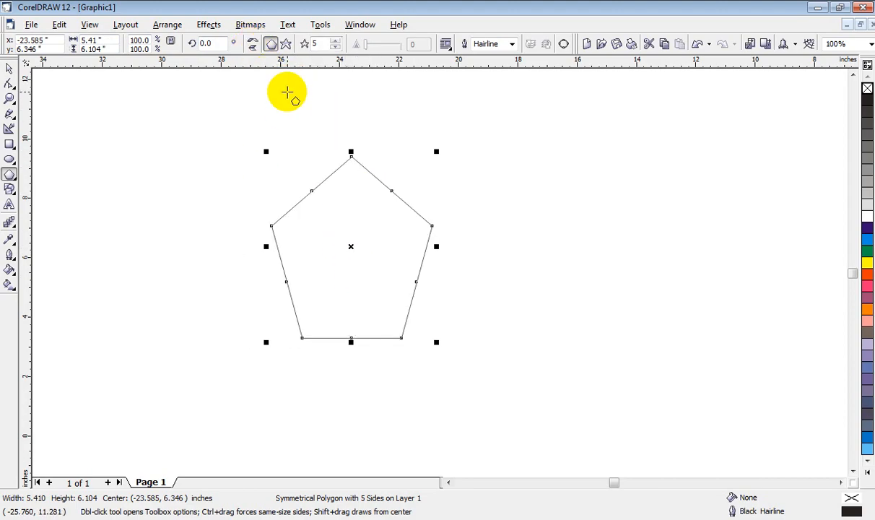
# Step: Convert the pentagon into a five-pointed star and reduce its height to about 5.9 inches
pyautogui.click(287, 45)
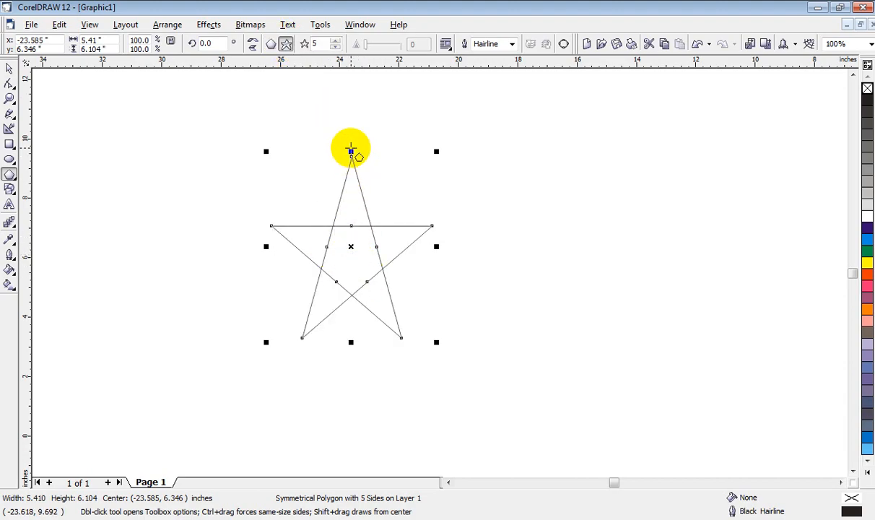
pyautogui.moveTo(350, 150); pyautogui.dragTo(351, 157)
# Step: Try a Cyan fill on the star, change it to White, and move the star left to about x -28.8, y 7.1 inches
pyautogui.click(868, 243)
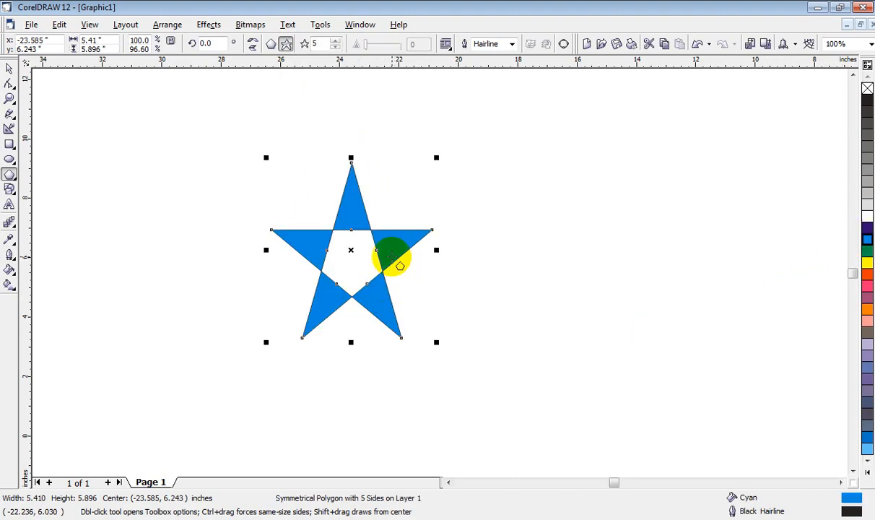
pyautogui.click(867, 216)
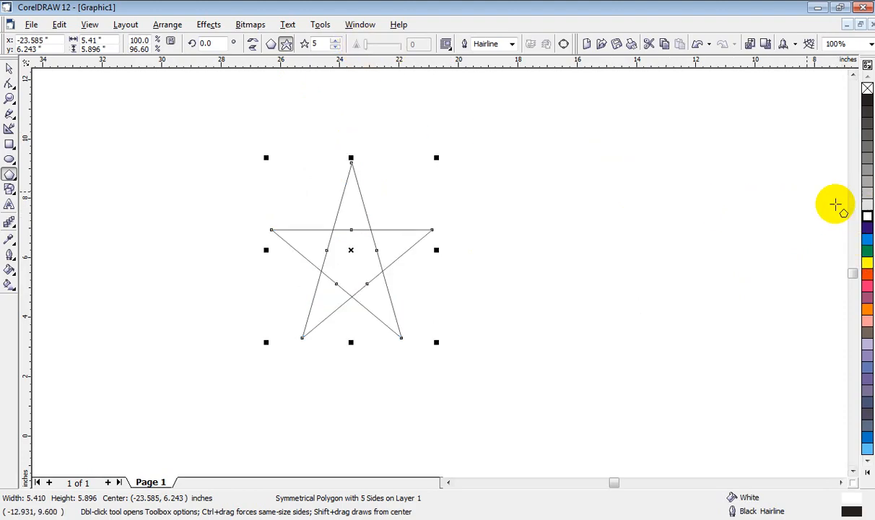
pyautogui.moveTo(271, 230)
pyautogui.mouseDown()
pyautogui.moveTo(271, 240)
pyautogui.moveTo(197, 227)
pyautogui.mouseUp()
# Step: Switch the star back to a plain polygon and reduce it to 3 sides
pyautogui.click(305, 45)
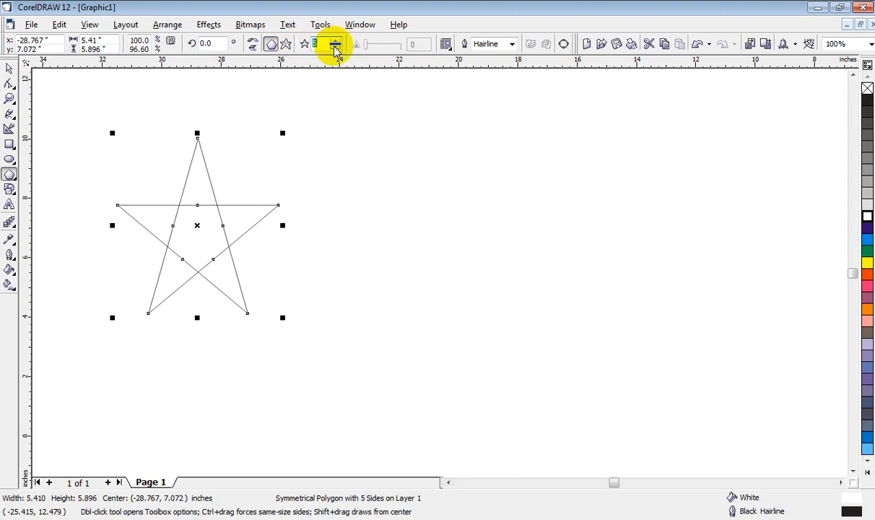
pyautogui.click(336, 49)
pyautogui.click(335, 49)
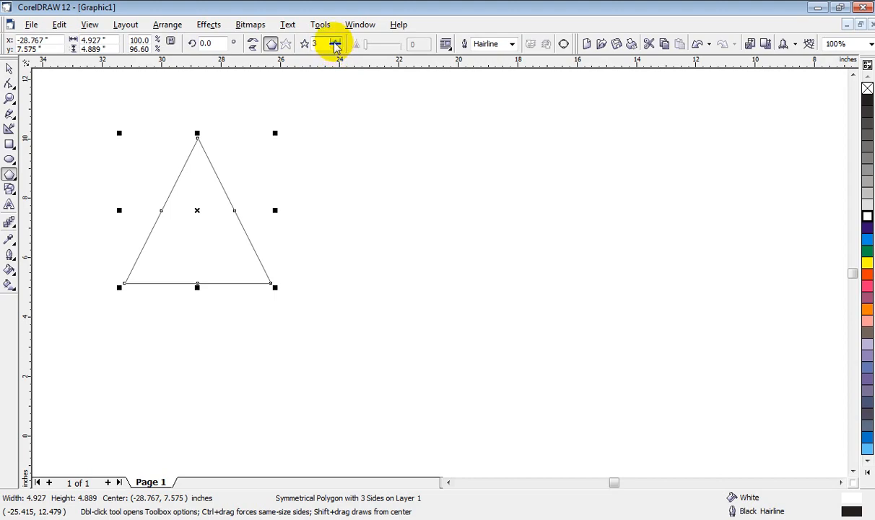
# Step: Increase the polygon's number of sides to 16
pyautogui.click(335, 41)
pyautogui.click(335, 41)
pyautogui.click(335, 42)
pyautogui.click(336, 41)
pyautogui.click(336, 41)
pyautogui.click(336, 41)
pyautogui.click(336, 41)
pyautogui.click(335, 41)
pyautogui.click(336, 42)
pyautogui.click(336, 41)
pyautogui.click(335, 41)
# Step: Convert the polygon into a star and reduce its number of points to 5
pyautogui.click(336, 41)
pyautogui.click(335, 41)
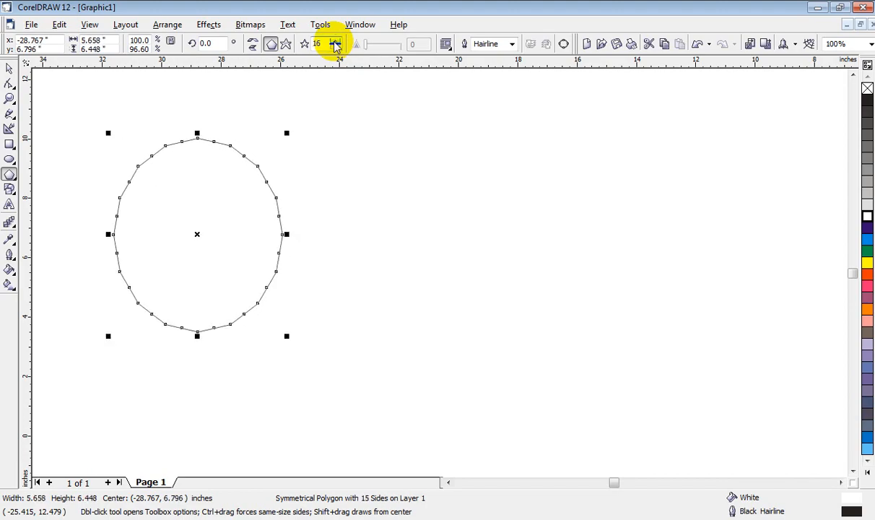
pyautogui.click(335, 41)
pyautogui.click(286, 44)
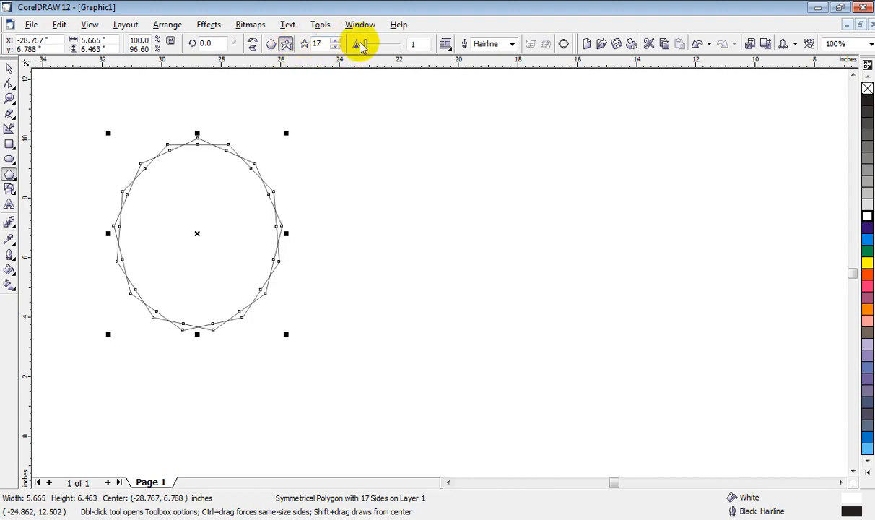
pyautogui.click(336, 48)
pyautogui.click(336, 47)
pyautogui.click(336, 47)
pyautogui.click(336, 48)
pyautogui.click(336, 48)
pyautogui.click(336, 47)
pyautogui.click(336, 47)
pyautogui.click(335, 47)
pyautogui.click(336, 48)
pyautogui.click(335, 48)
pyautogui.click(336, 48)
pyautogui.click(336, 47)
pyautogui.click(335, 47)
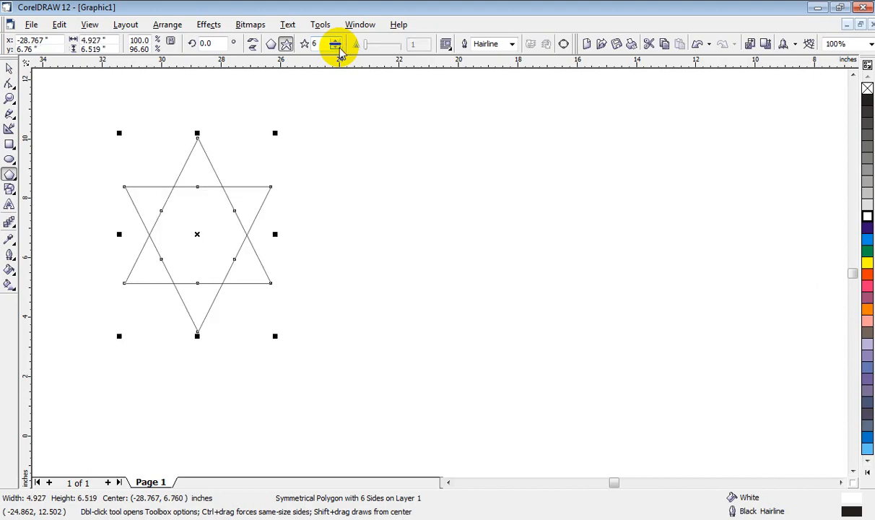
pyautogui.click(336, 48)
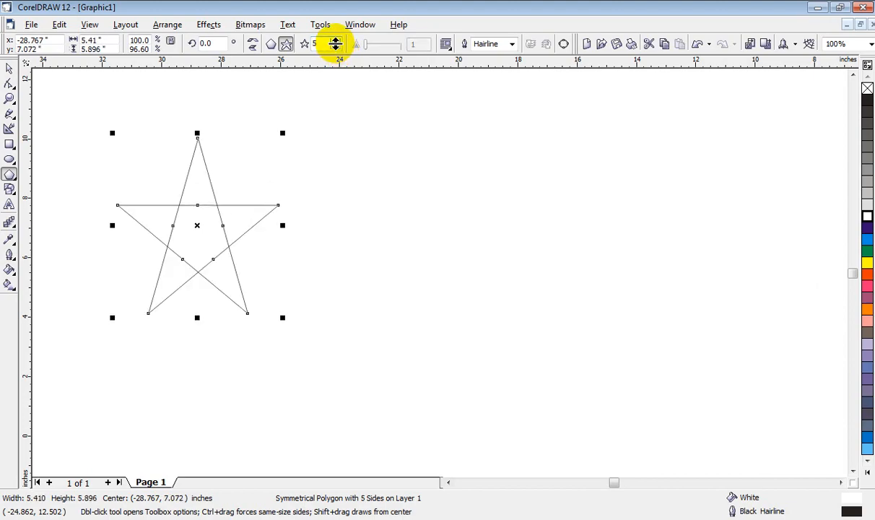
pyautogui.click(336, 41)
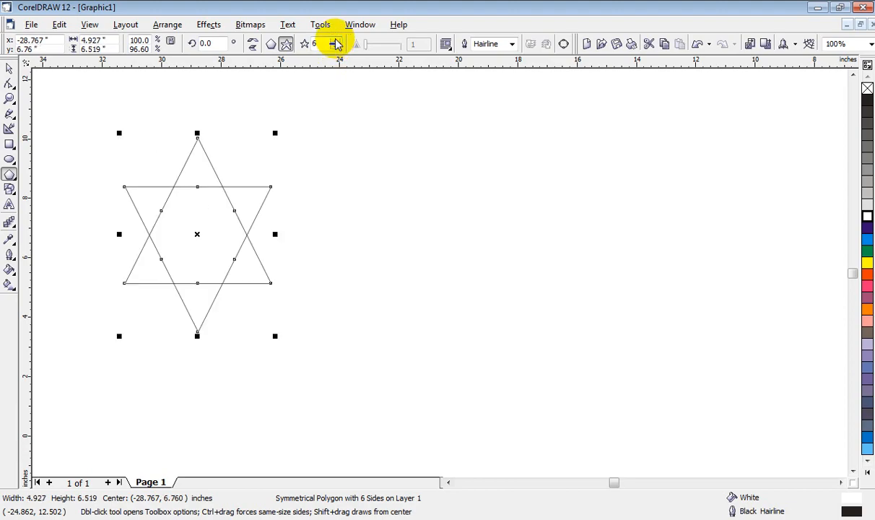
pyautogui.click(335, 48)
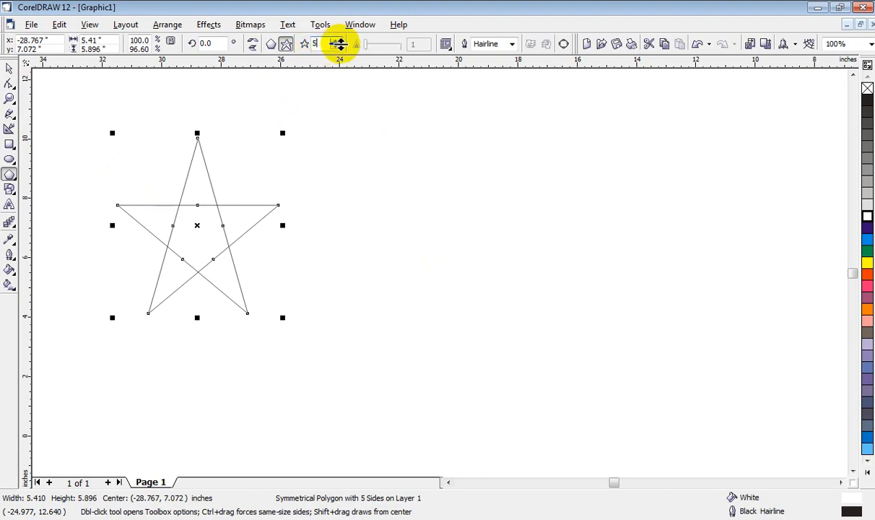
# Step: Try a 16.0 pt outline on the star, then set its outline width to 2.0 pt
pyautogui.click(511, 45)
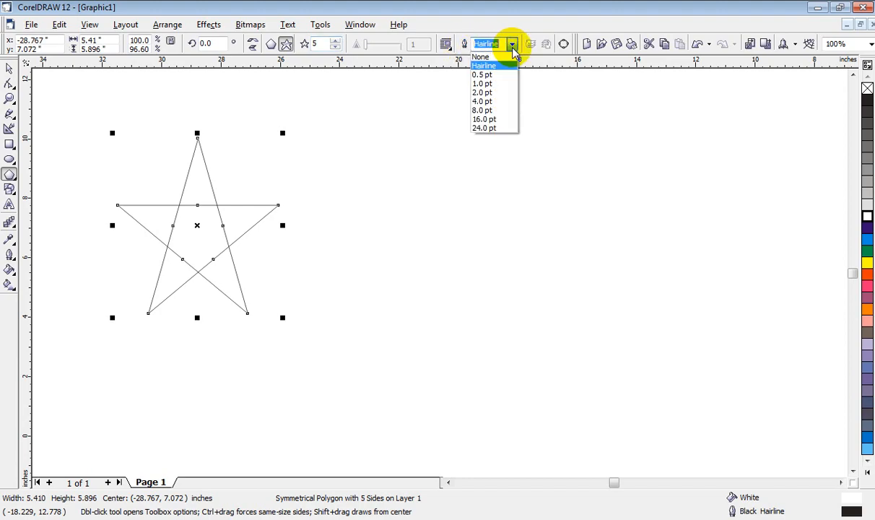
pyautogui.click(504, 120)
pyautogui.click(512, 44)
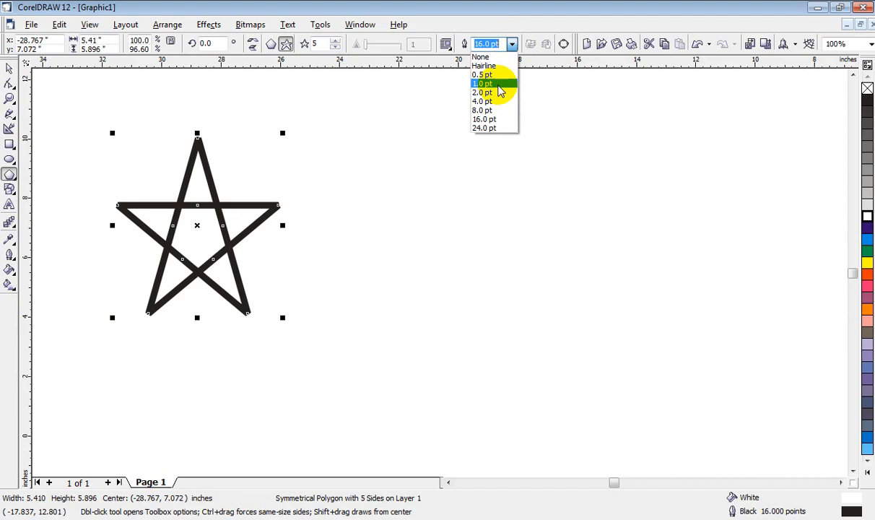
pyautogui.click(488, 92)
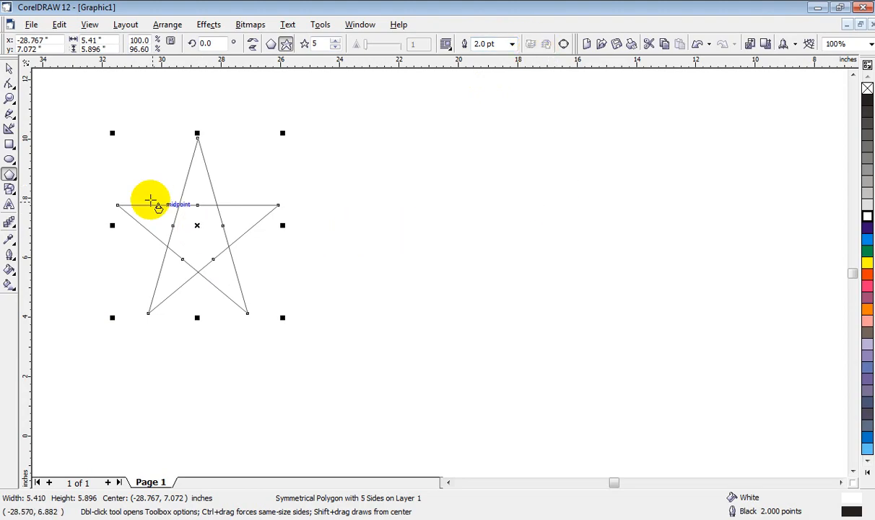
# Step: Draw a four-revolution symmetrical spiral about 10 inches wide beside the star
pyautogui.click(16, 177)
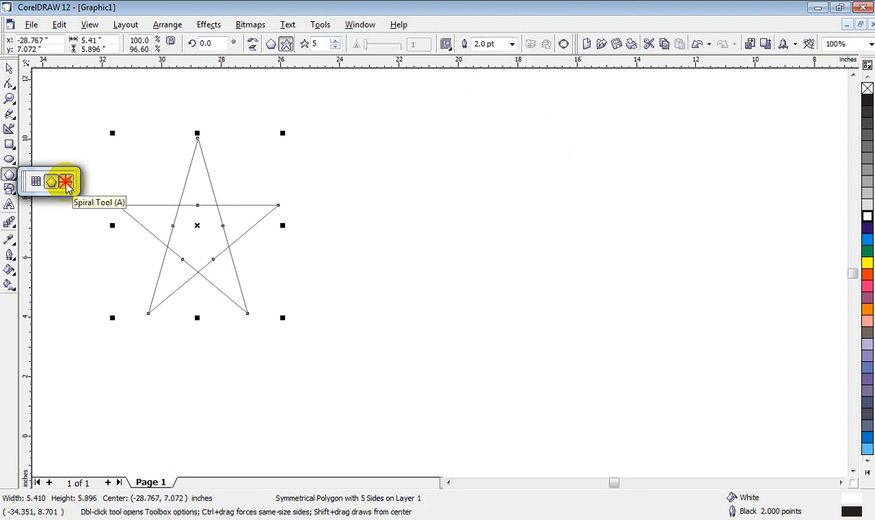
pyautogui.click(66, 183)
pyautogui.moveTo(340, 132); pyautogui.dragTo(643, 404)
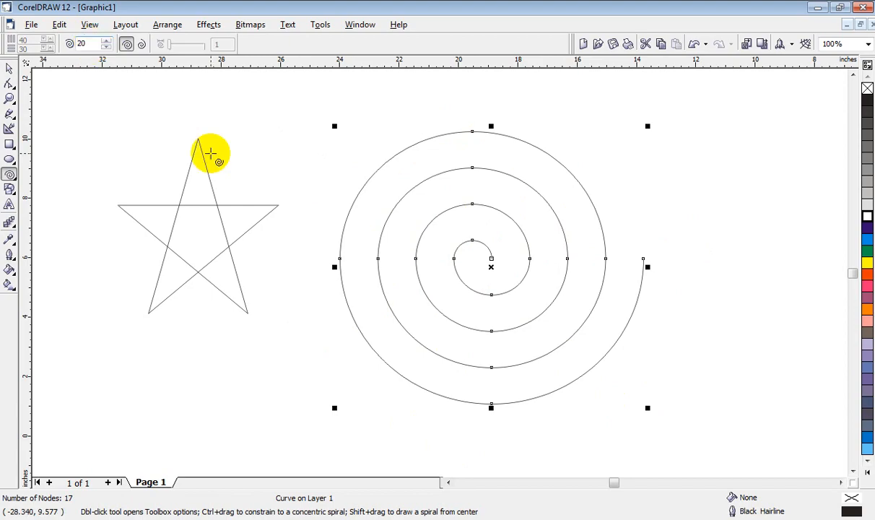
# Step: Draw a symmetrical spiral with 20 revolutions beside the first spiral, then delete it
pyautogui.moveTo(612, 105); pyautogui.dragTo(722, 409)
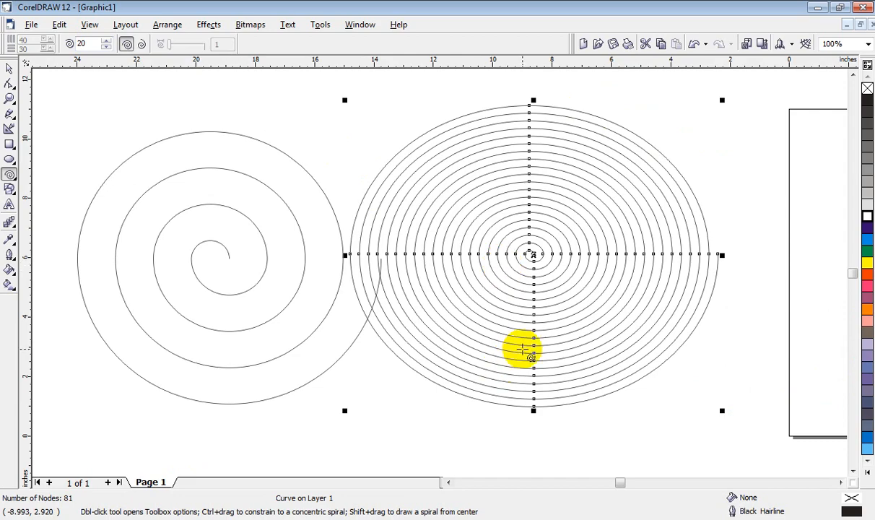
pyautogui.press('Delete')
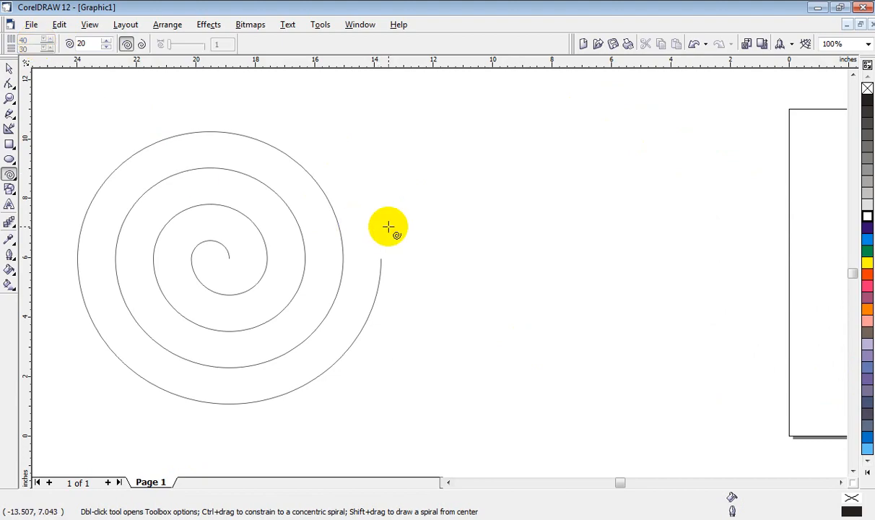
# Step: Delete the remaining spiral and the five-pointed star from the drawing area
pyautogui.press('space')
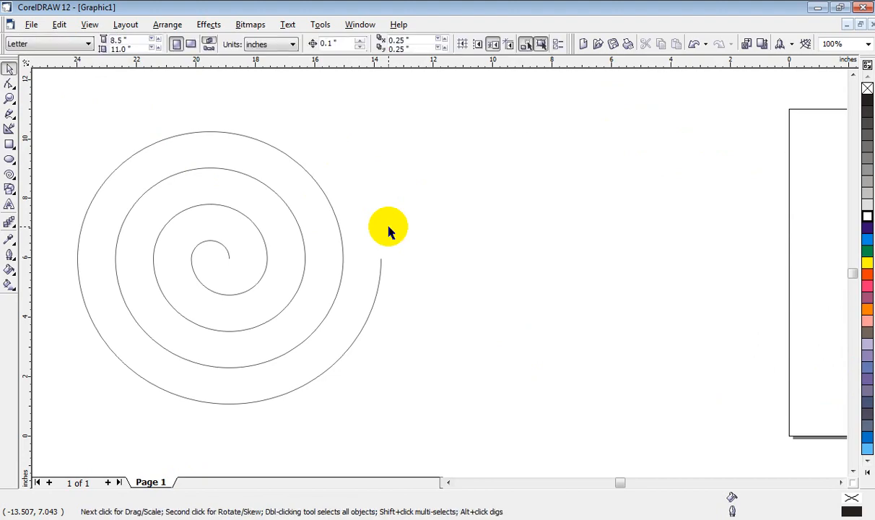
pyautogui.press('space')
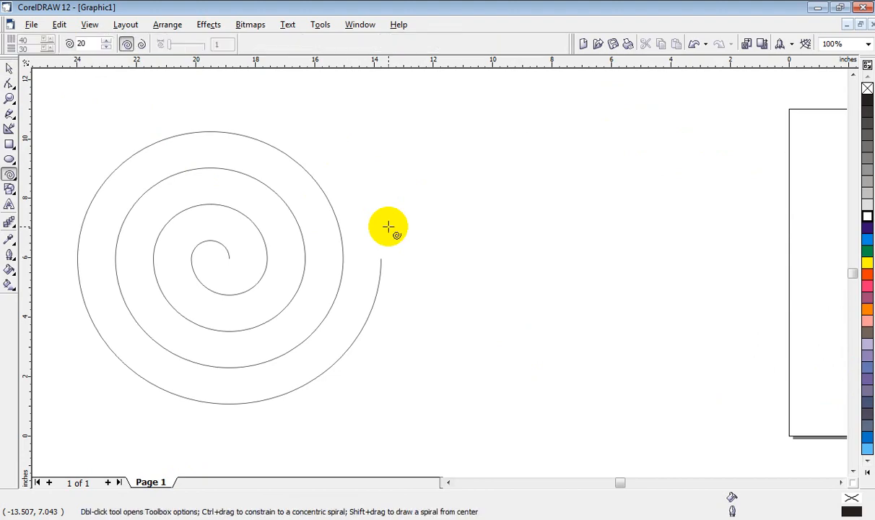
pyautogui.press('space')
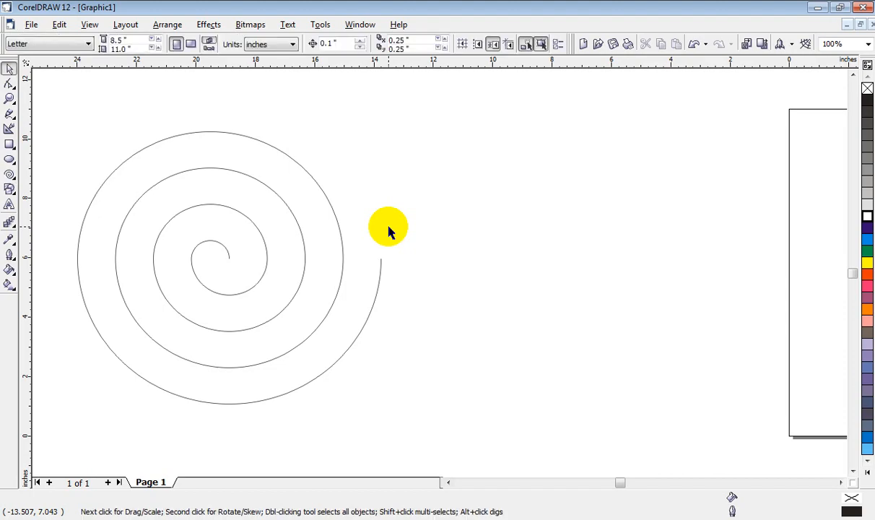
pyautogui.click(448, 482)
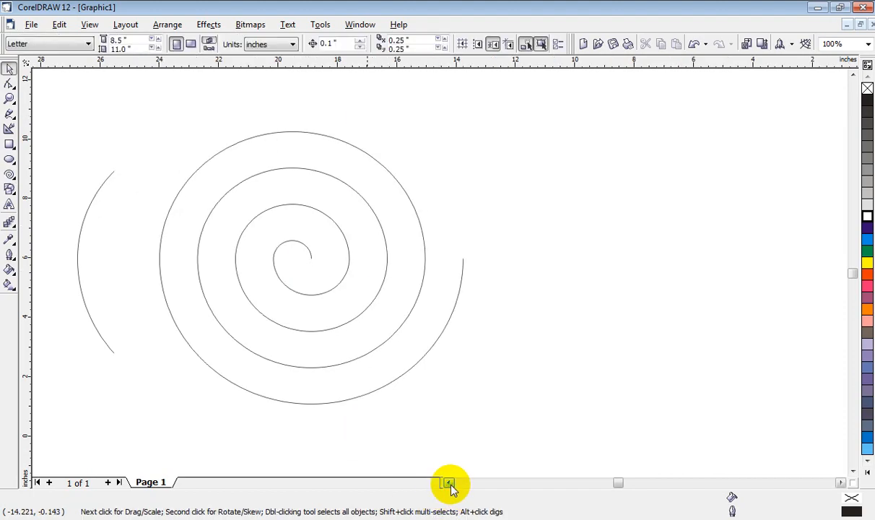
pyautogui.click(463, 368)
pyautogui.press('Delete')
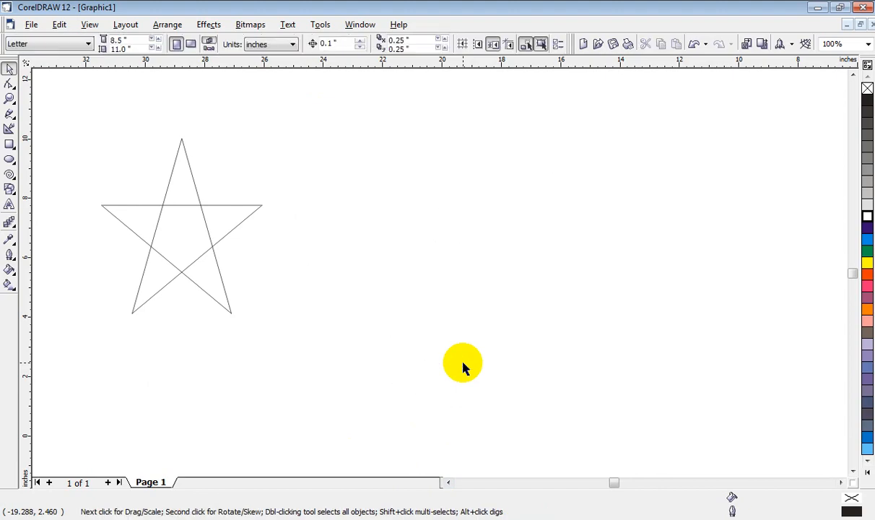
pyautogui.click(228, 229)
pyautogui.press('Delete')
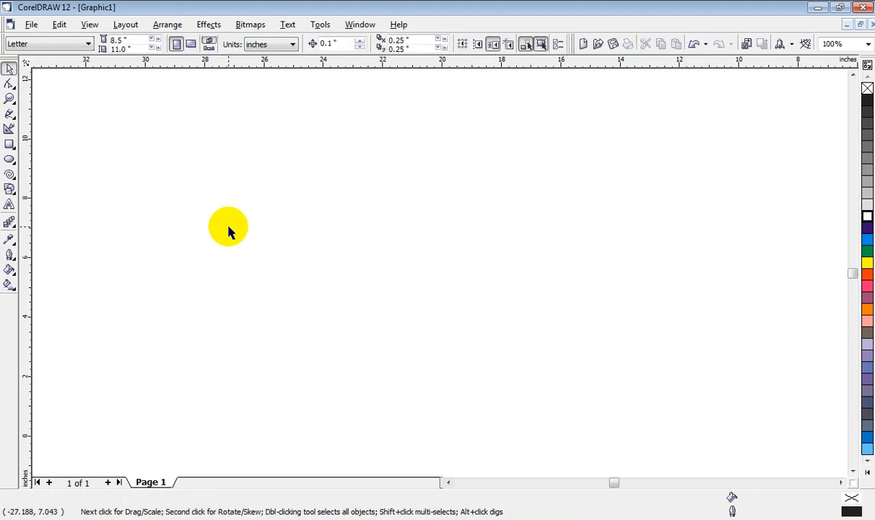
pyautogui.click(9, 176)
pyautogui.click(15, 181)
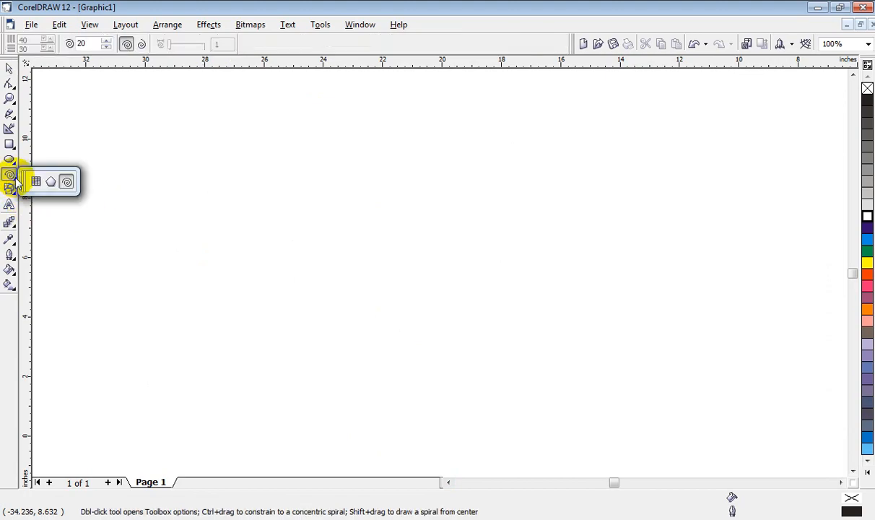
pyautogui.click(10, 190)
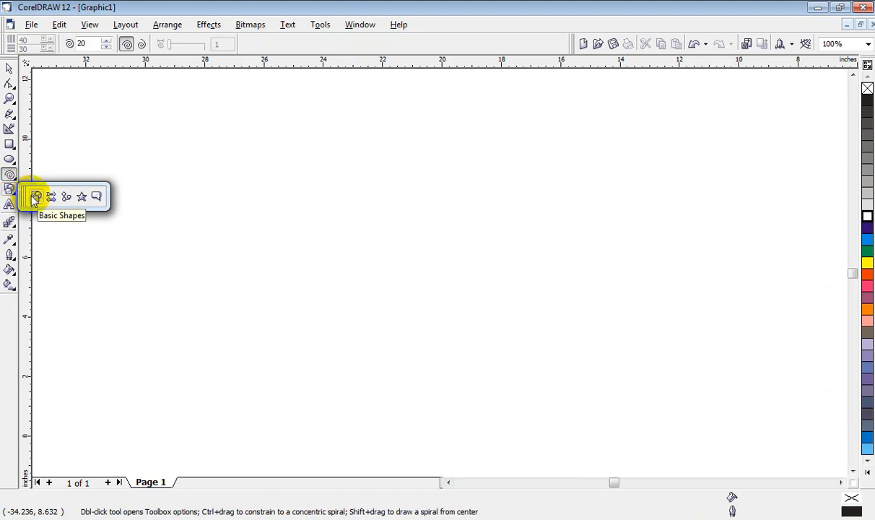
pyautogui.moveTo(10, 85)
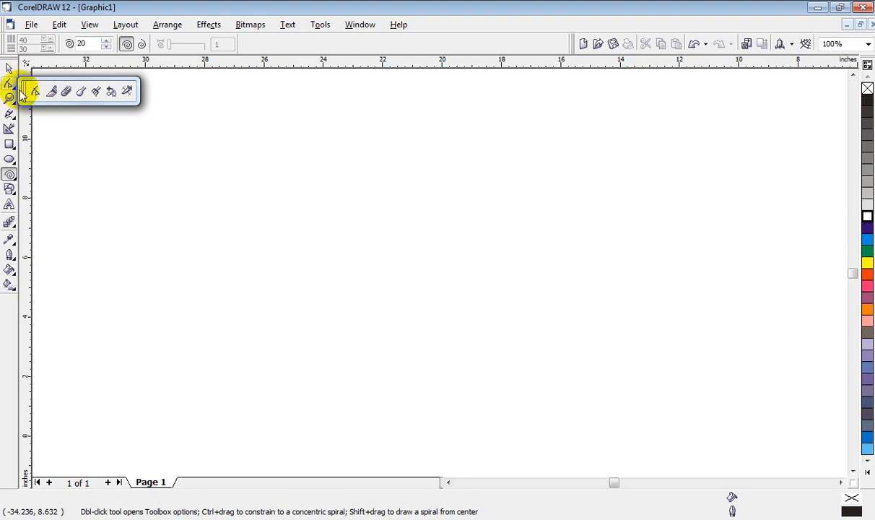
# Step: Draw a smiley face about 2.6 inches wide and high with the Basic Shapes tool
pyautogui.moveTo(12, 192)
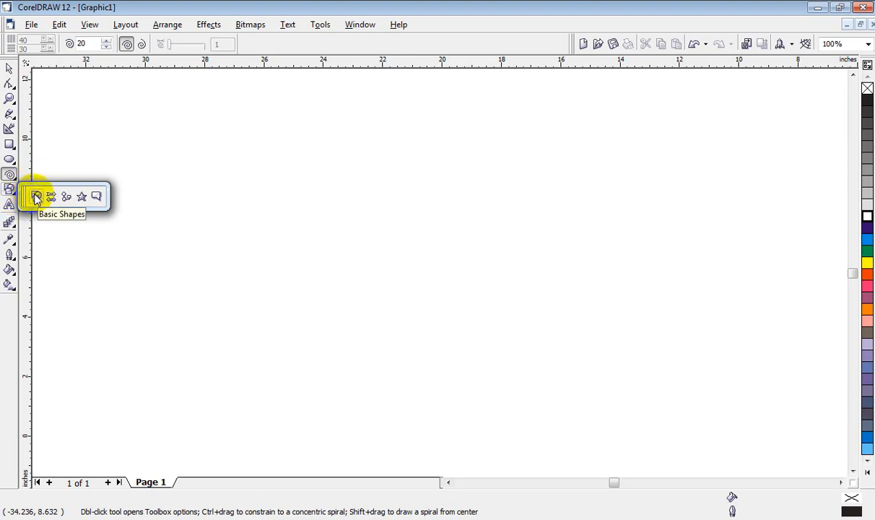
pyautogui.click(36, 196)
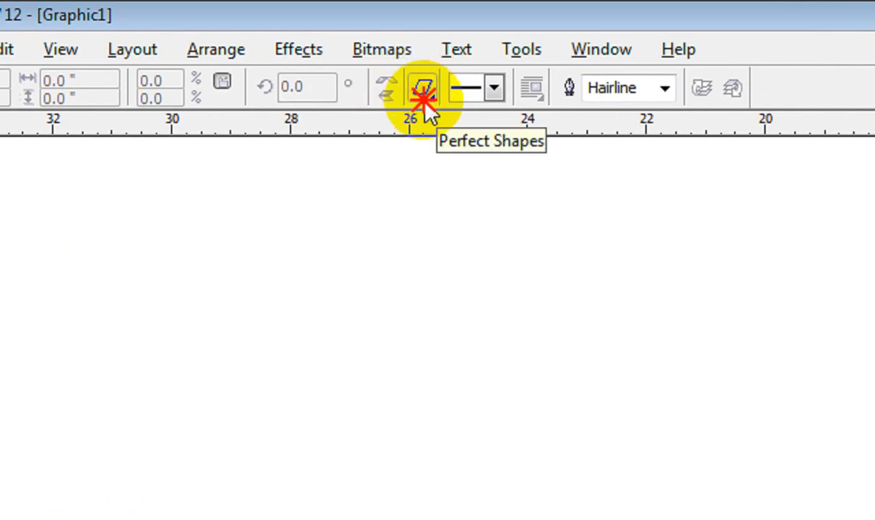
pyautogui.click(425, 93)
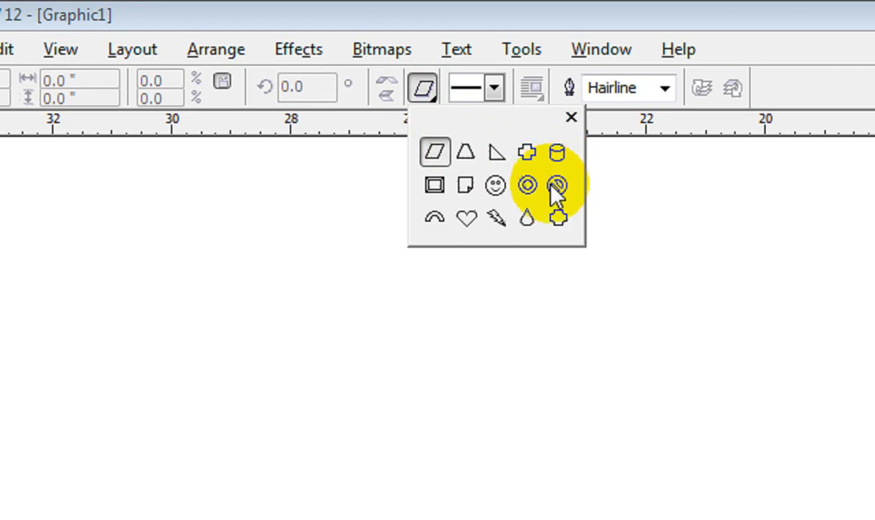
pyautogui.click(495, 186)
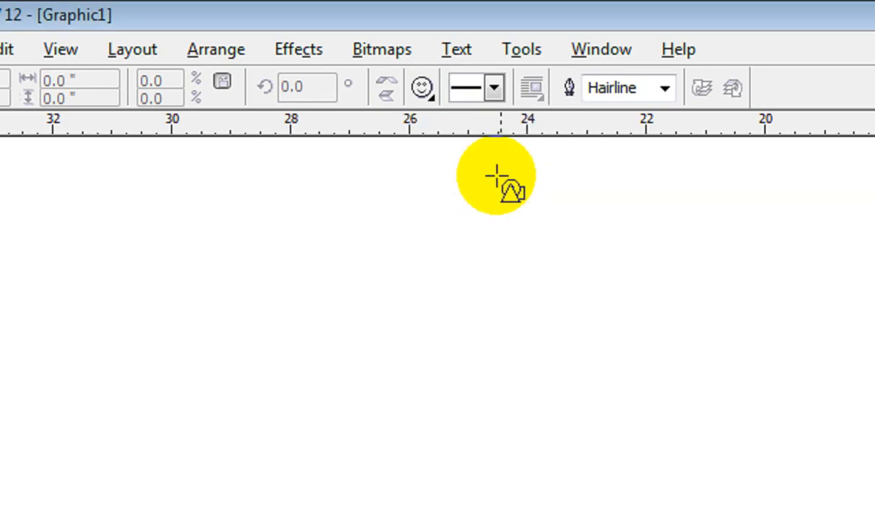
pyautogui.moveTo(368, 180); pyautogui.dragTo(501, 339)
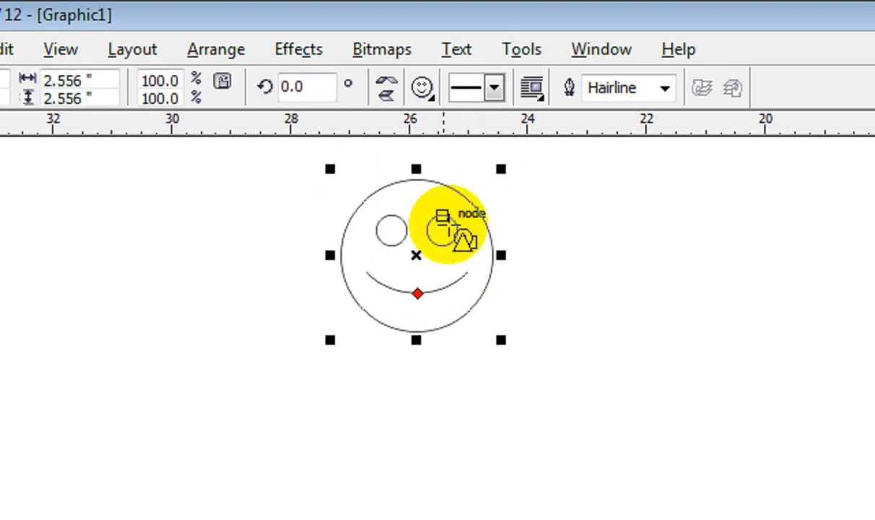
# Step: Draw a bevelled frame shape about 3.2 by 2.7 inches beside the smiley face
pyautogui.click(424, 88)
pyautogui.click(434, 185)
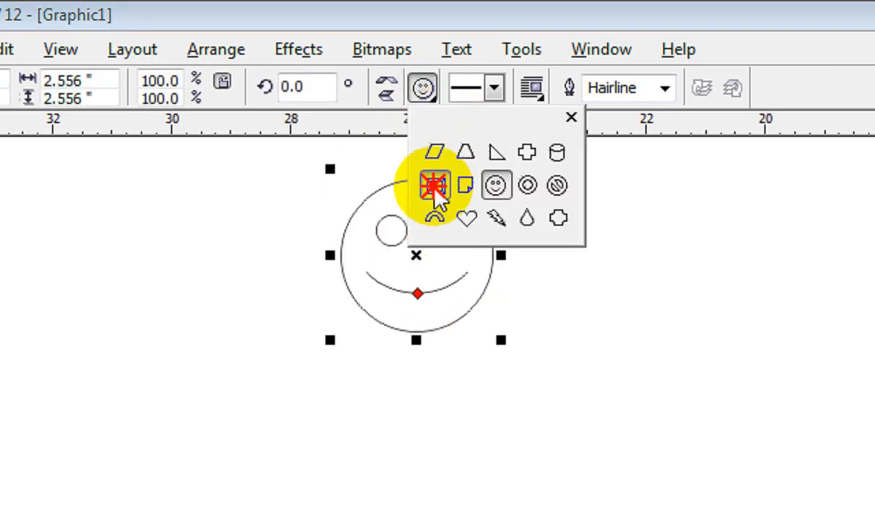
pyautogui.click(107, 187)
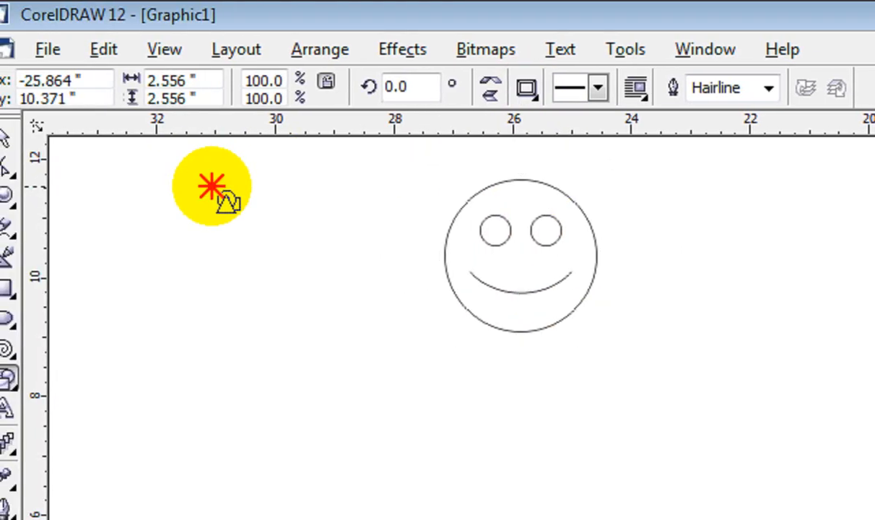
pyautogui.moveTo(211, 186); pyautogui.dragTo(402, 345)
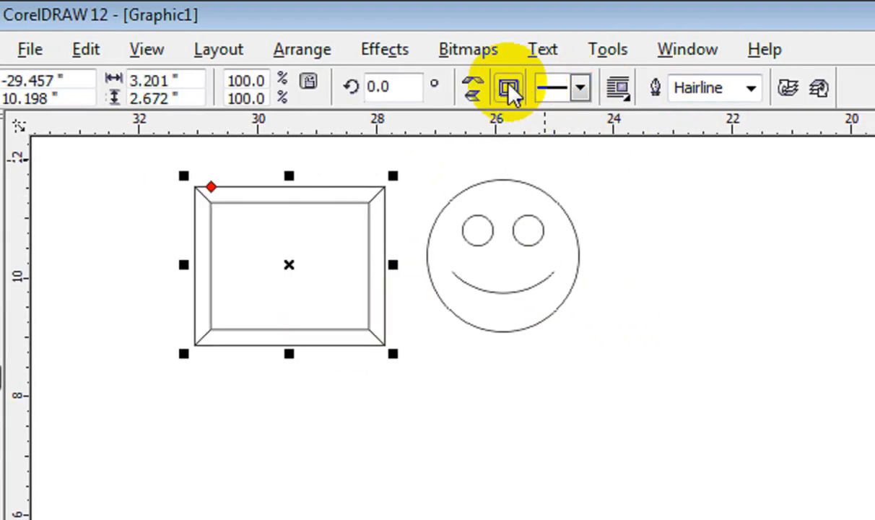
# Step: Draw a heart shape about 2.5 inches wide and 3.3 inches high on the other side of the smiley face
pyautogui.click(527, 88)
pyautogui.click(551, 220)
pyautogui.moveTo(623, 168); pyautogui.dragTo(735, 362)
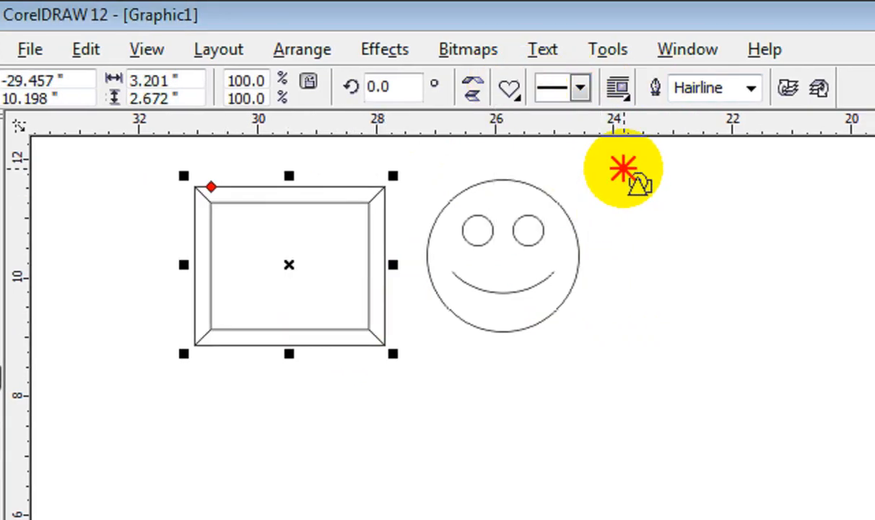
pyautogui.moveTo(680, 363); pyautogui.dragTo(721, 373)
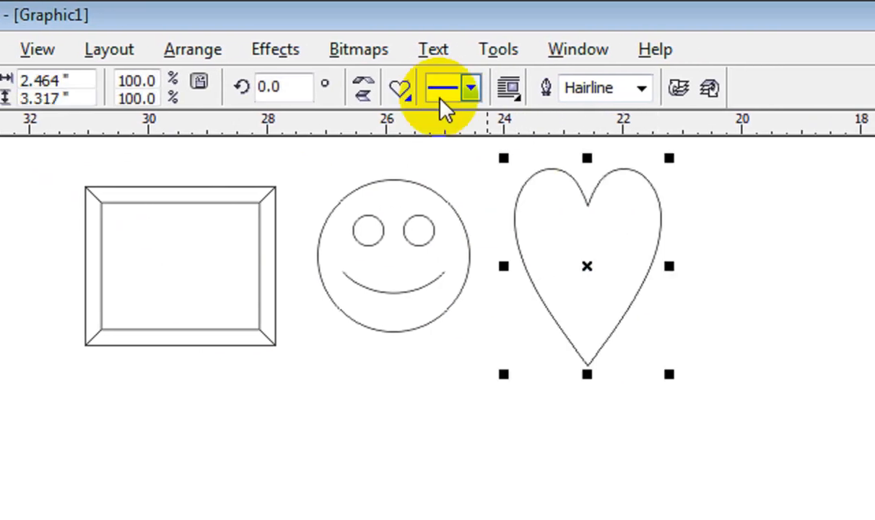
# Step: Draw a ring shape about 2.2 by 1.9 inches just below the smiley face
pyautogui.click(452, 88)
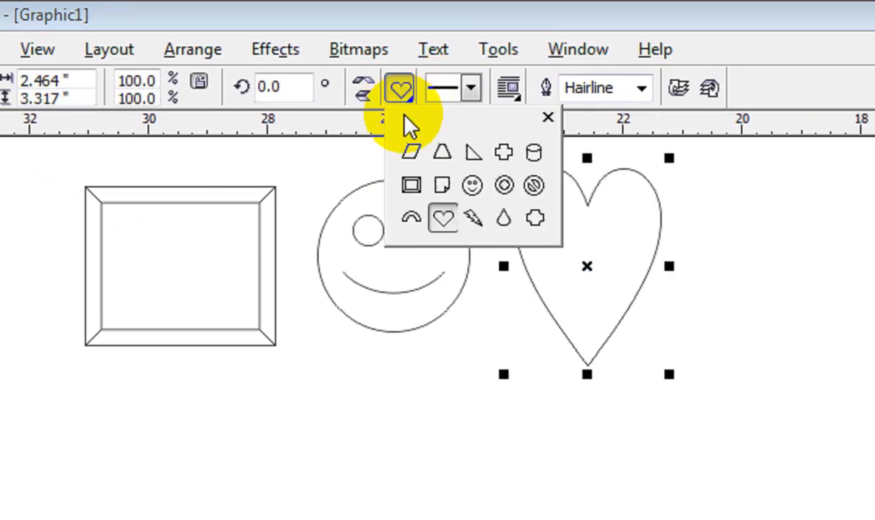
pyautogui.click(504, 186)
pyautogui.moveTo(355, 342); pyautogui.dragTo(497, 448)
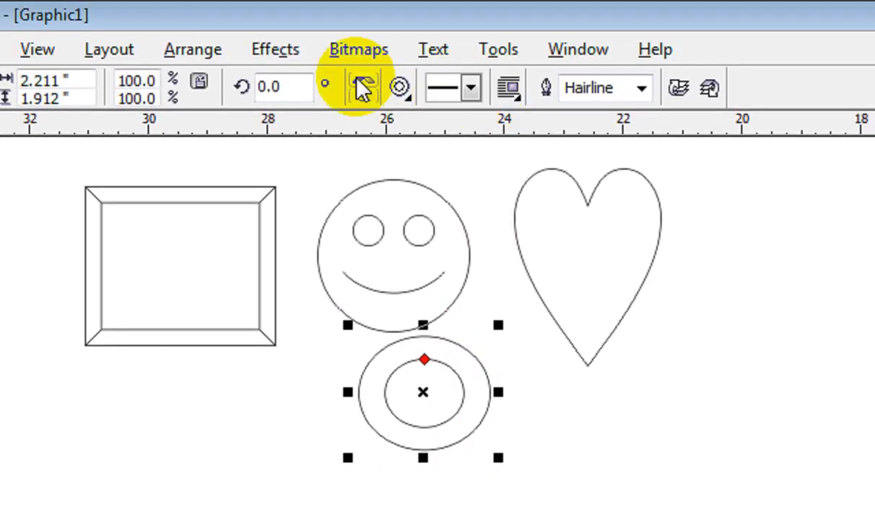
# Step: Draw a teardrop shape about 1.5 by 2.6 inches beside the heart and return to the Pick tool
pyautogui.click(398, 88)
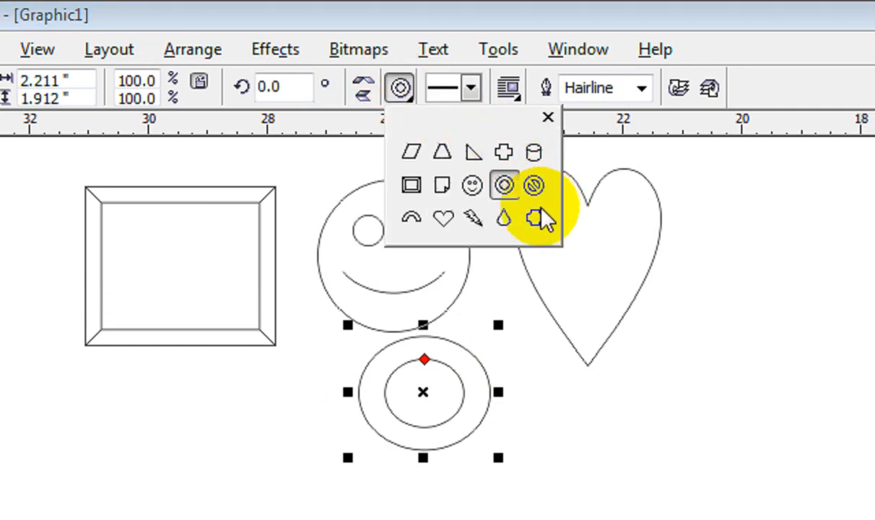
pyautogui.click(505, 219)
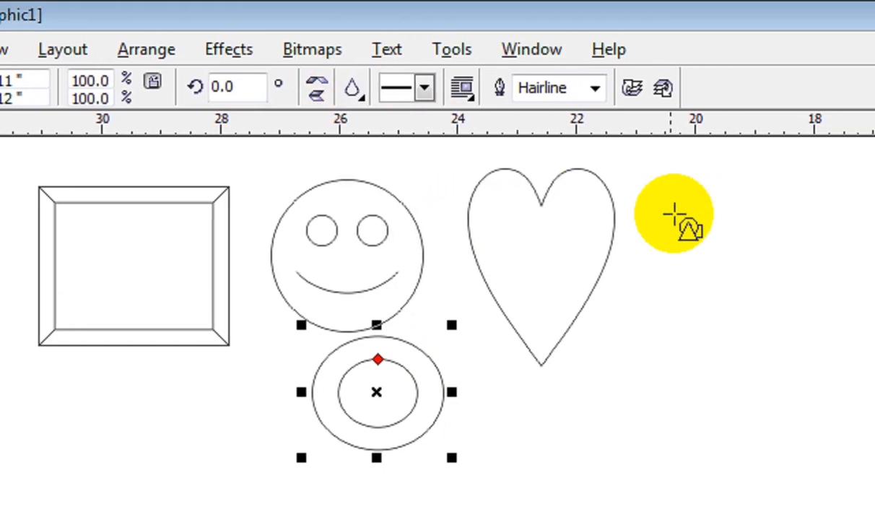
pyautogui.moveTo(647, 181); pyautogui.dragTo(733, 337)
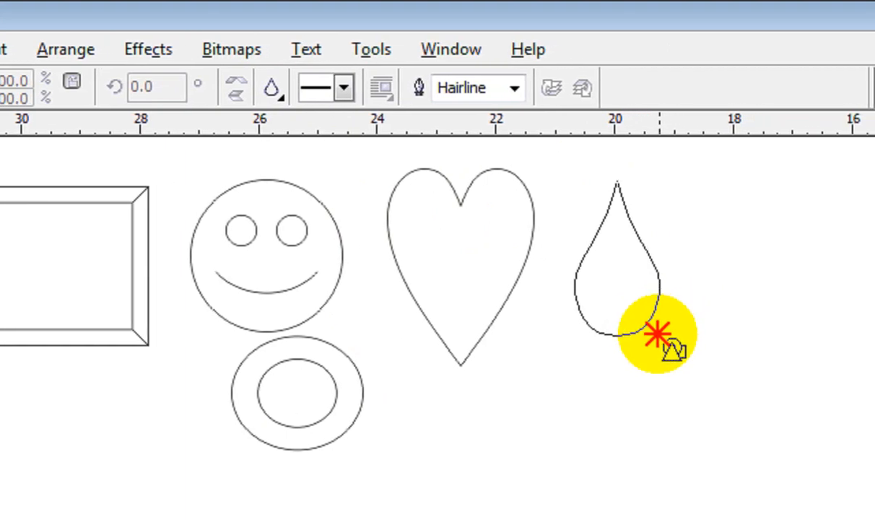
pyautogui.moveTo(654, 336); pyautogui.dragTo(655, 337)
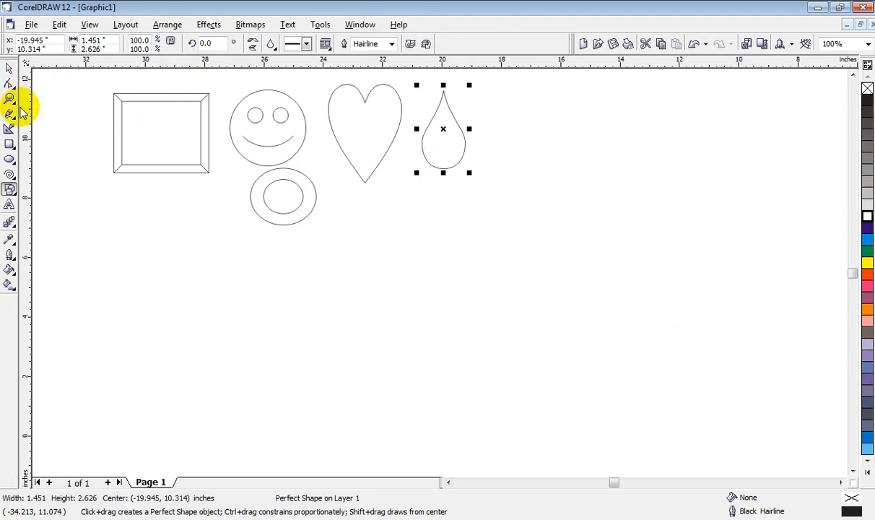
pyautogui.click(8, 69)
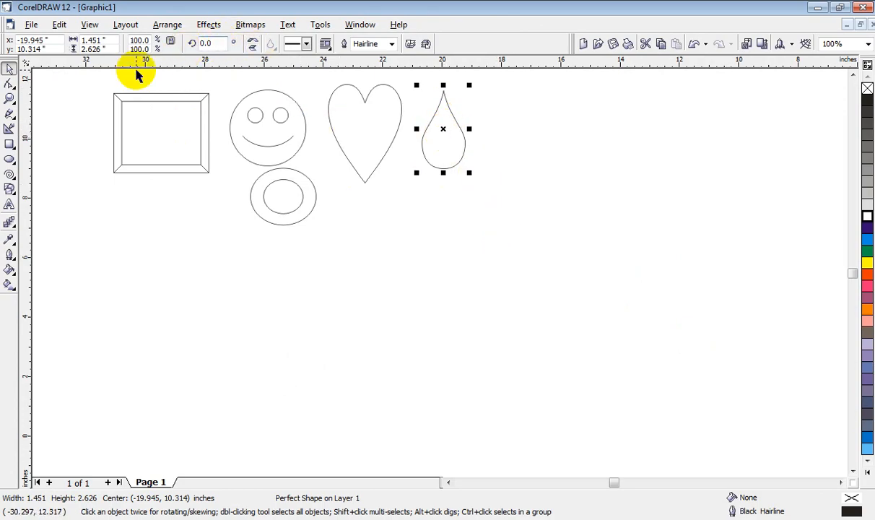
# Step: Set the teardrop's outline width to 8.0 pt and apply a dotted outline style
pyautogui.click(9, 189)
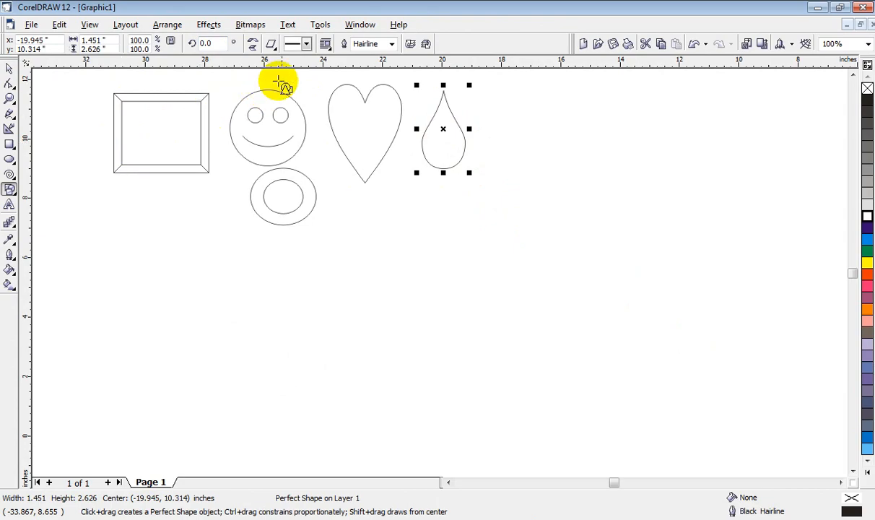
pyautogui.click(307, 45)
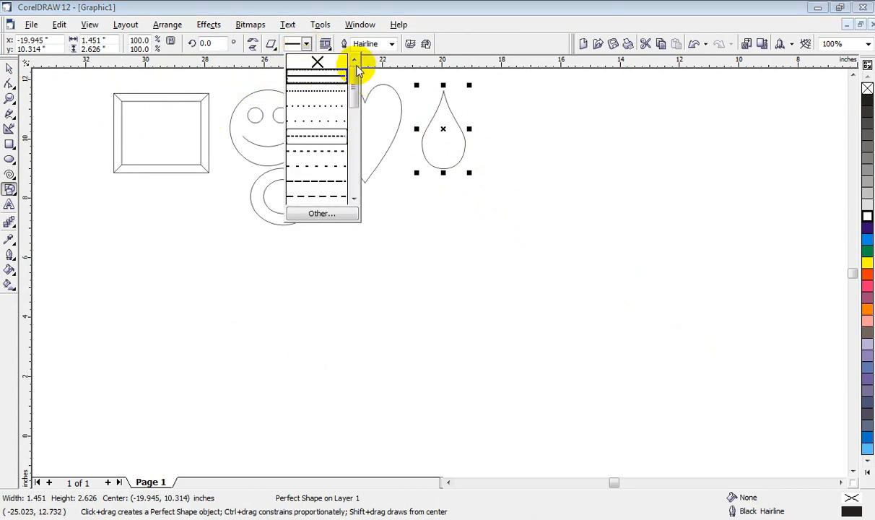
pyautogui.click(390, 43)
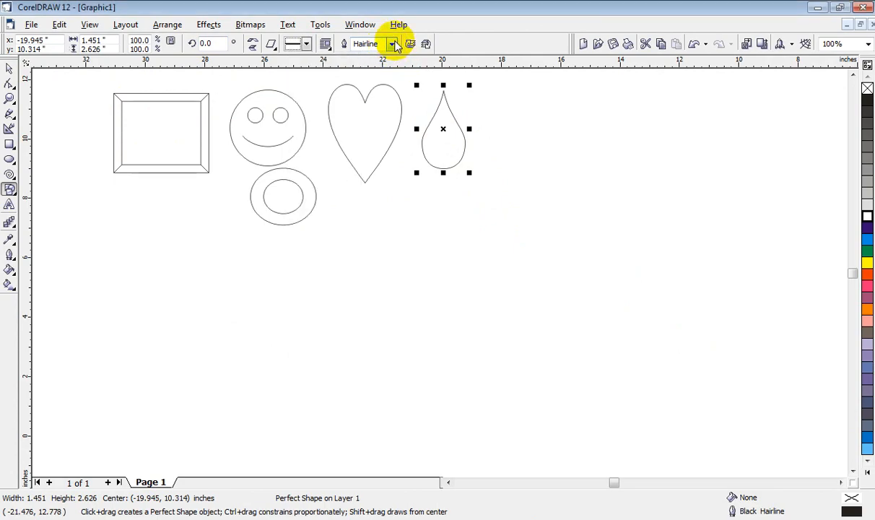
pyautogui.click(390, 43)
pyautogui.click(386, 93)
pyautogui.click(390, 44)
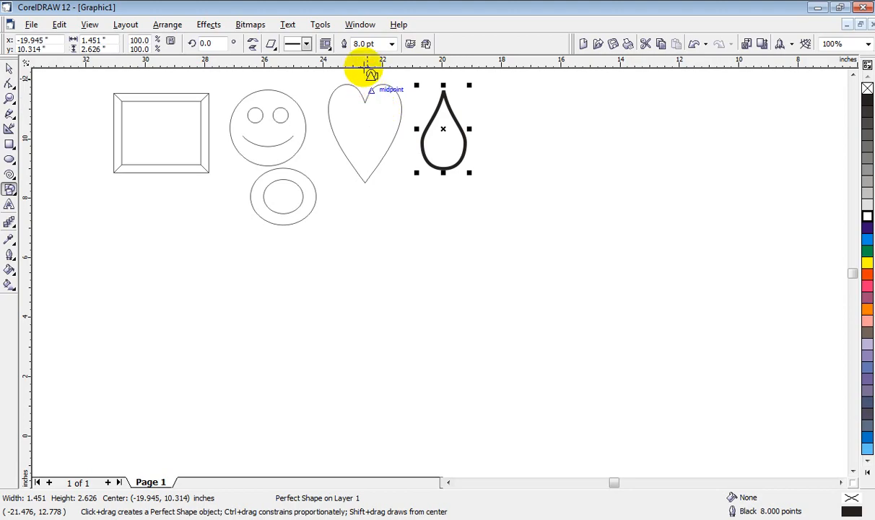
pyautogui.click(298, 43)
pyautogui.click(308, 106)
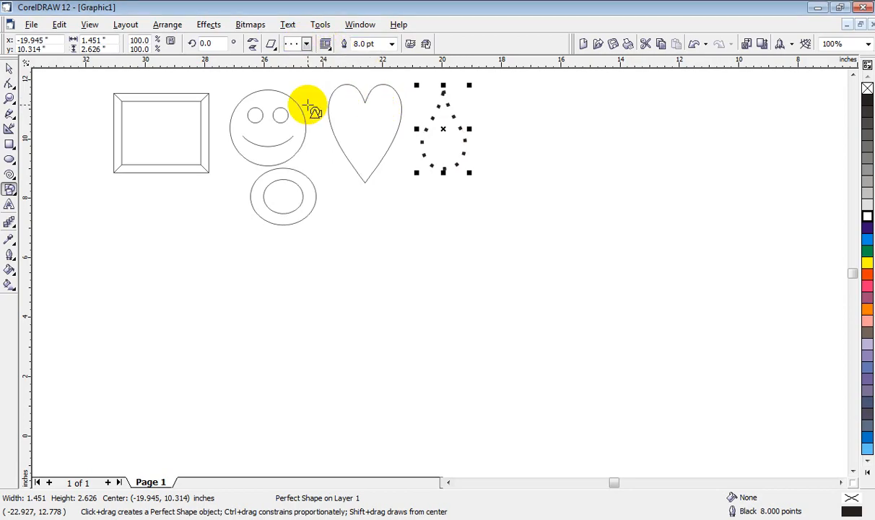
# Step: Restore the teardrop's outline to a solid hairline and deselect it
pyautogui.click(308, 44)
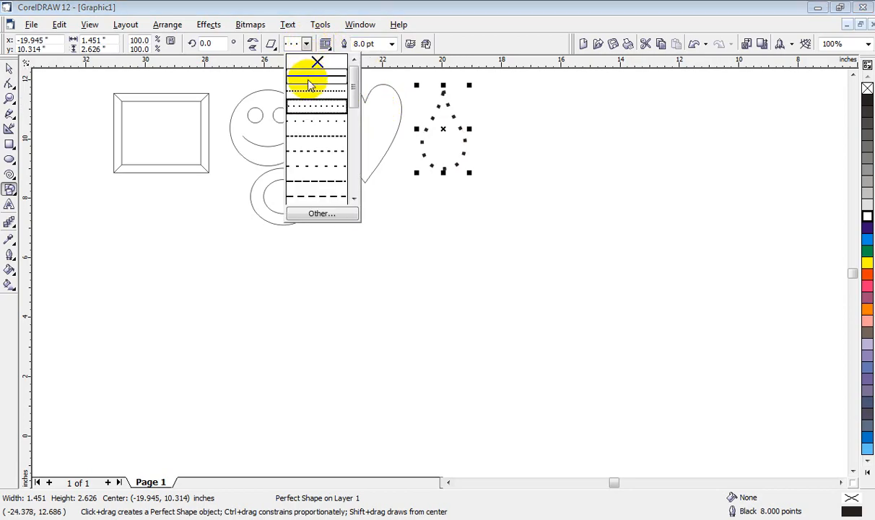
pyautogui.click(310, 83)
pyautogui.click(391, 44)
pyautogui.click(370, 63)
pyautogui.click(306, 44)
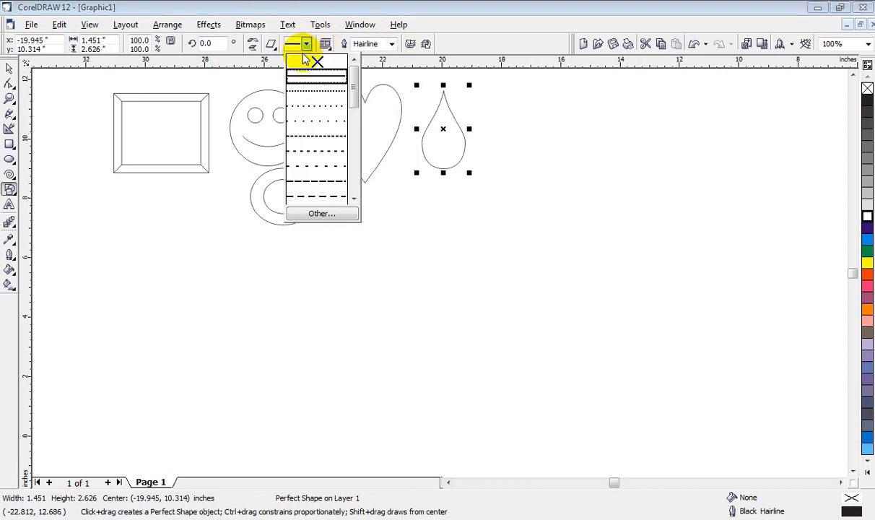
pyautogui.click(307, 76)
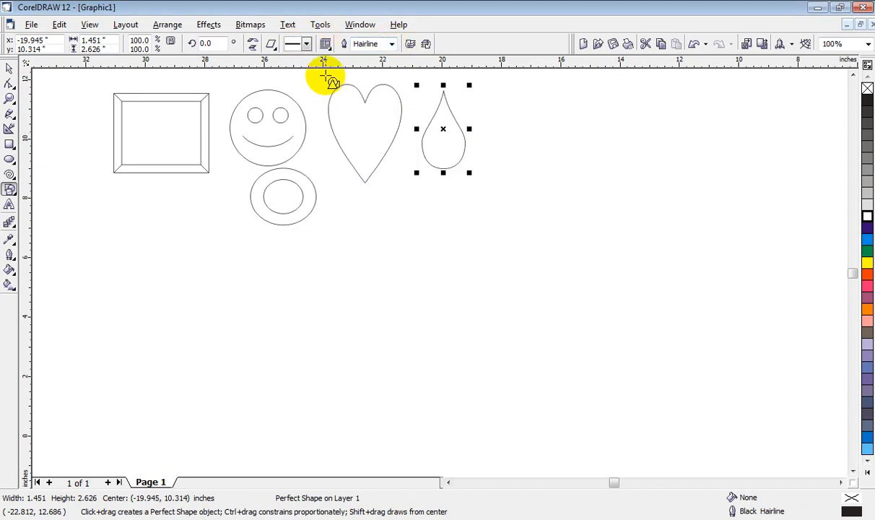
pyautogui.click(408, 312)
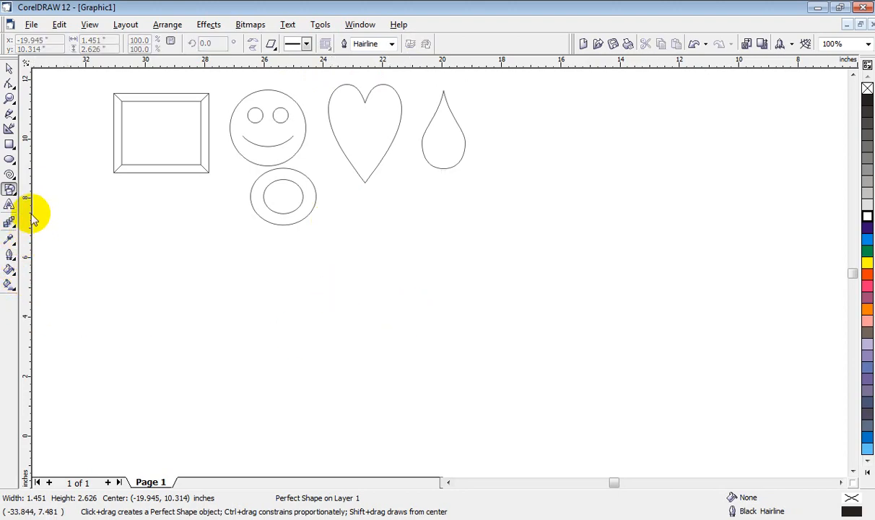
# Step: Activate the Arrow Shapes tool, look over its preset arrows, and return to the Pick tool
pyautogui.click(15, 198)
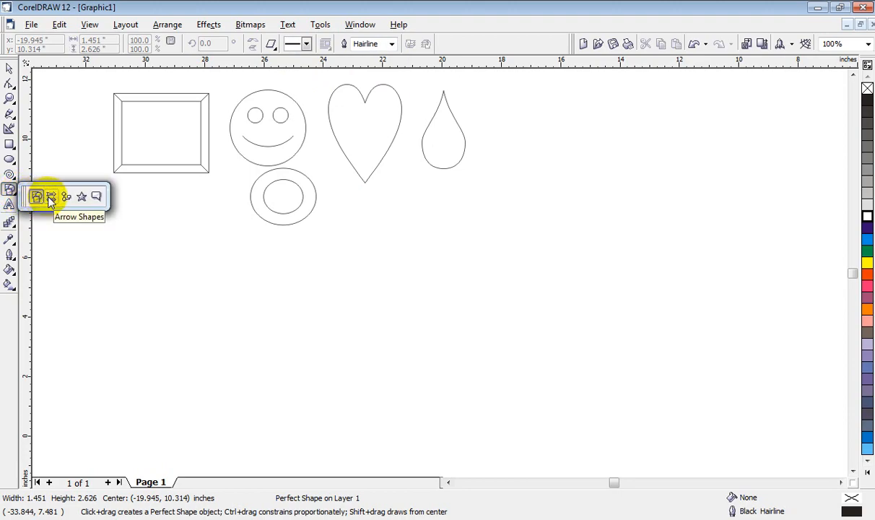
pyautogui.click(49, 197)
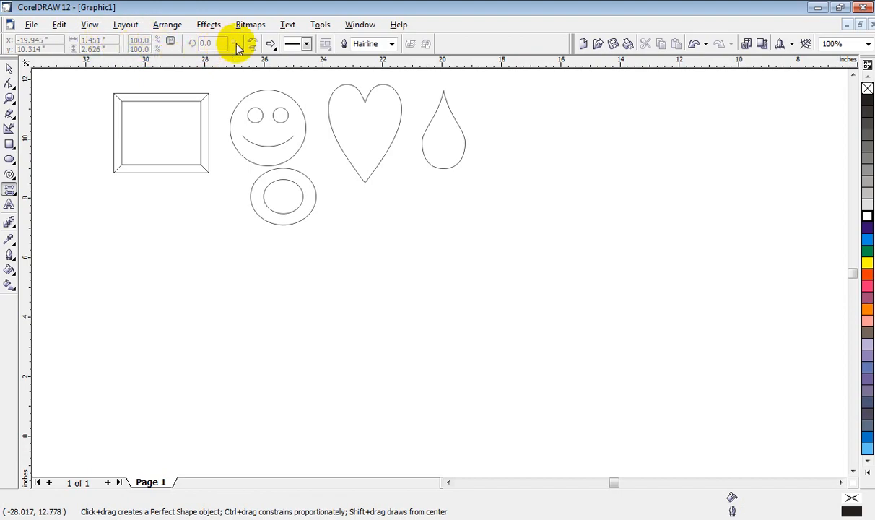
pyautogui.click(273, 45)
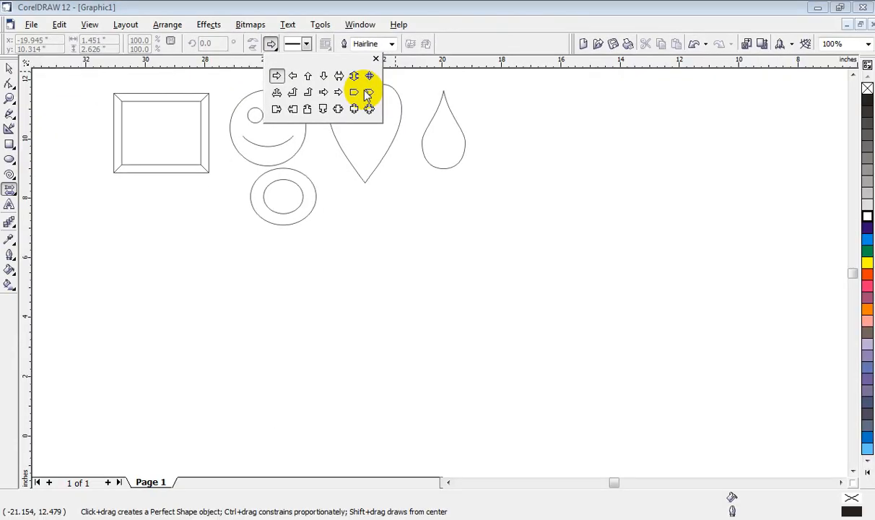
pyautogui.click(660, 378)
pyautogui.press('space')
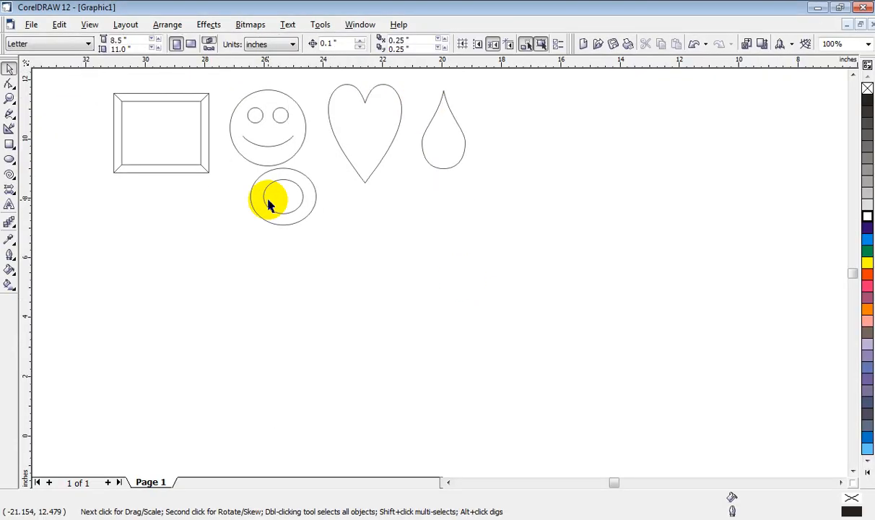
# Step: Select all the drawn basic shapes, move them down about 8 inches to free the space above, and deselect them
pyautogui.moveTo(541, 299); pyautogui.dragTo(75, 98)
pyautogui.moveTo(282, 207); pyautogui.dragTo(289, 404)
pyautogui.moveTo(42, 107); pyautogui.dragTo(592, 403)
pyautogui.moveTo(288, 195); pyautogui.dragTo(296, 436)
pyautogui.click(288, 173)
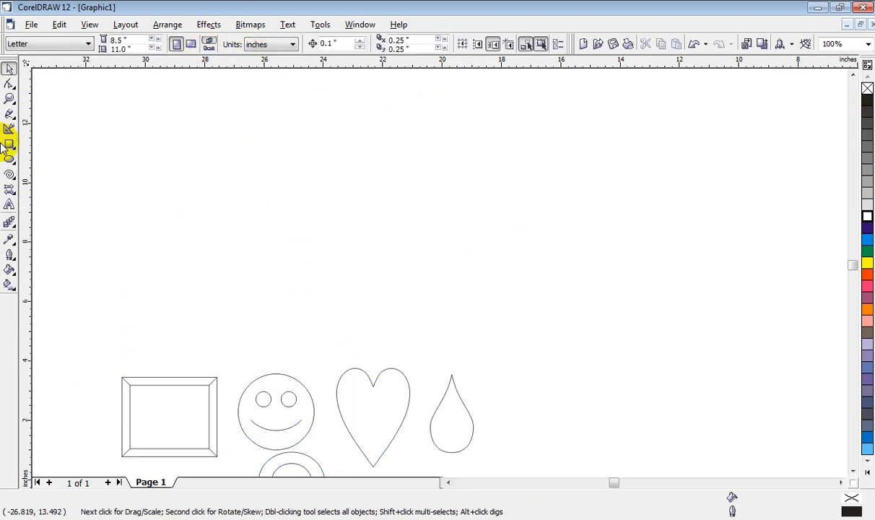
# Step: Draw a right-pointing arrow shape about 3 by 0.9 inches in the empty area above the basic shapes
pyautogui.click(9, 189)
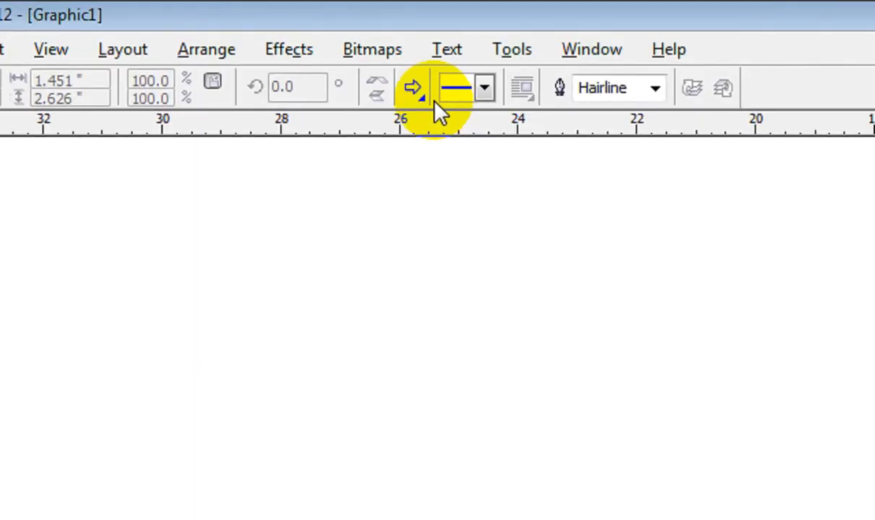
pyautogui.click(415, 88)
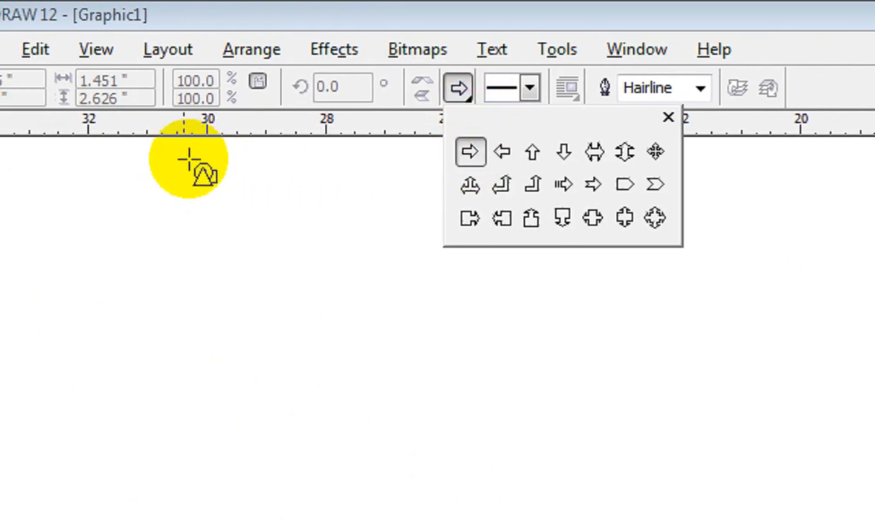
pyautogui.click(226, 180)
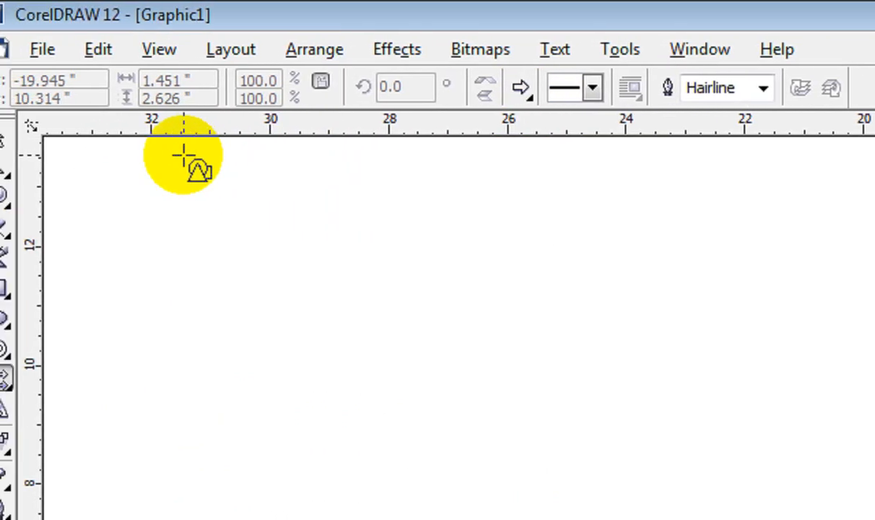
pyautogui.moveTo(131, 161); pyautogui.dragTo(309, 212)
# Step: Draw a left-pointing arrow shape about 4.1 by 0.9 inches beside the right-pointing arrow
pyautogui.click(541, 87)
pyautogui.click(585, 151)
pyautogui.moveTo(582, 181); pyautogui.dragTo(331, 363)
# Step: Draw a three-headed arrow shape about 2.4 by 1.7 inches above the two plain arrows
pyautogui.click(542, 90)
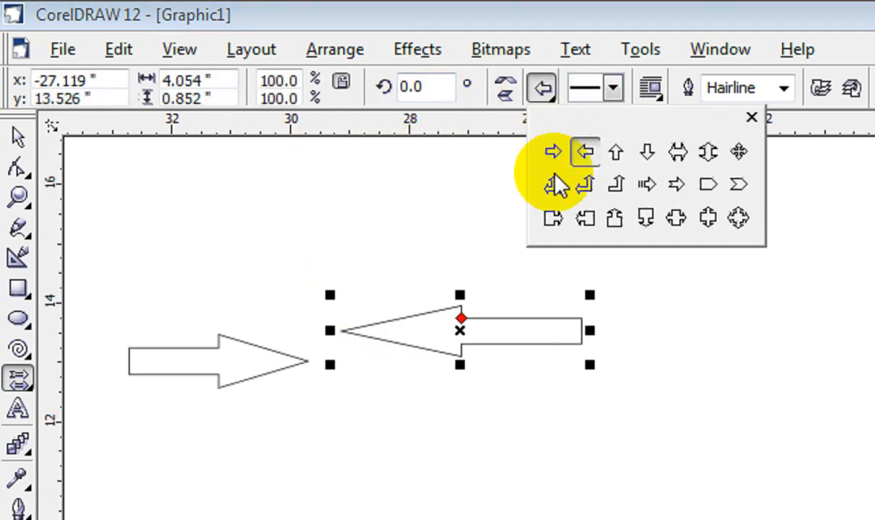
pyautogui.click(553, 185)
pyautogui.moveTo(225, 165); pyautogui.dragTo(384, 284)
# Step: Draw a four-way block arrow shape about 2.5 by 2.1 inches beside the three-headed arrow
pyautogui.click(542, 89)
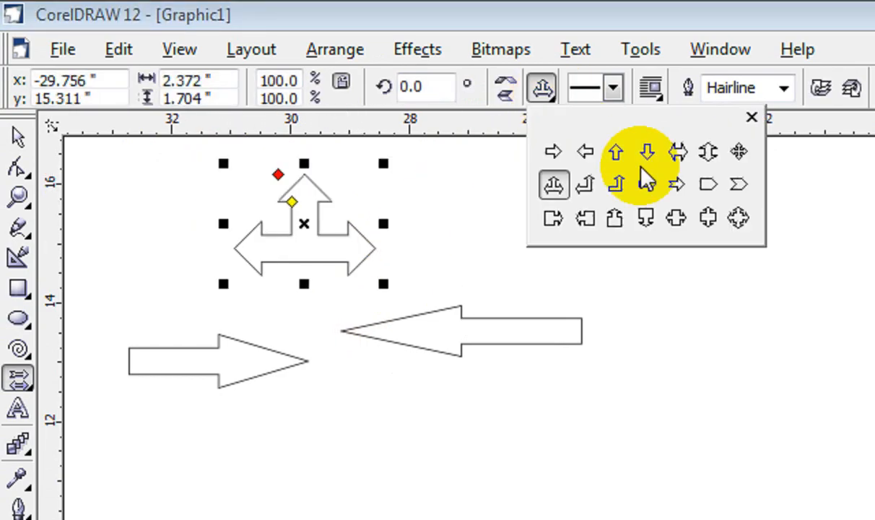
pyautogui.click(697, 218)
pyautogui.moveTo(410, 170)
pyautogui.mouseDown()
pyautogui.moveTo(463, 260)
pyautogui.moveTo(532, 299)
pyautogui.mouseUp()
# Step: Draw a rectangle with a right-pointing arrow, about 5.2 by 1.2 inches, below the left-pointing arrow
pyautogui.click(473, 88)
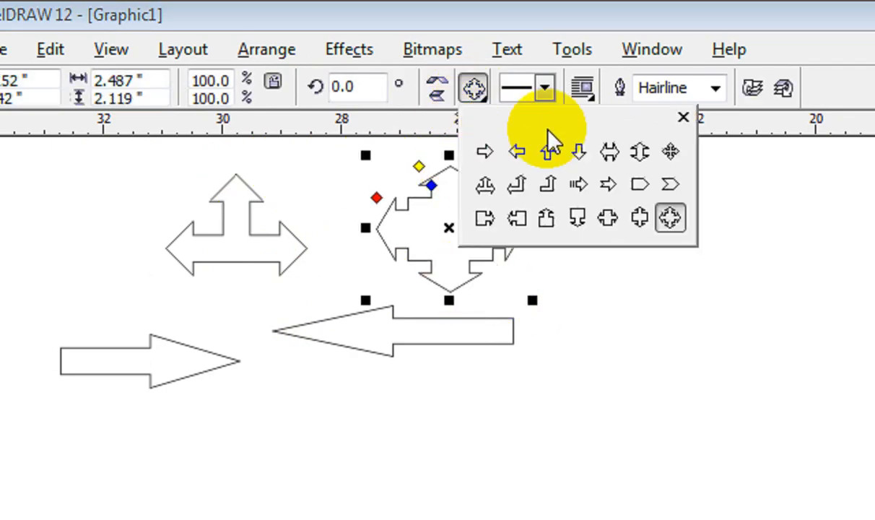
pyautogui.click(495, 216)
pyautogui.moveTo(299, 368); pyautogui.dragTo(554, 496)
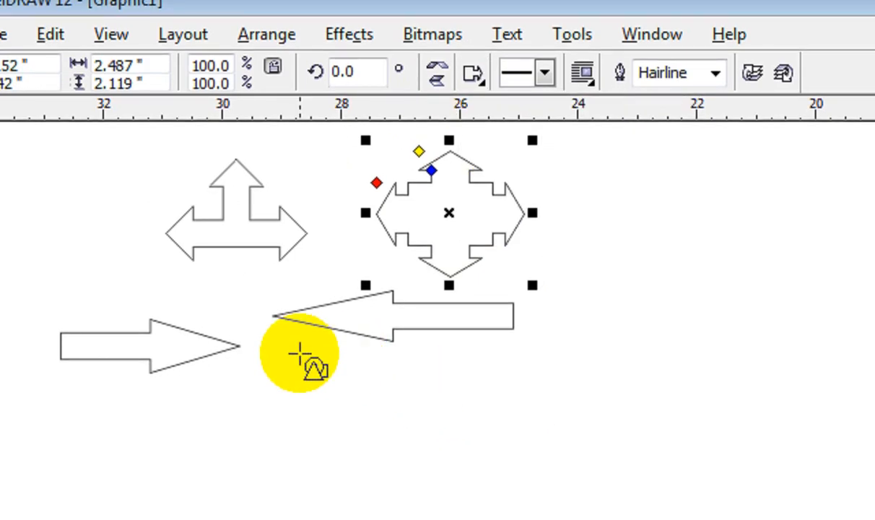
pyautogui.moveTo(556, 428); pyautogui.dragTo(610, 376)
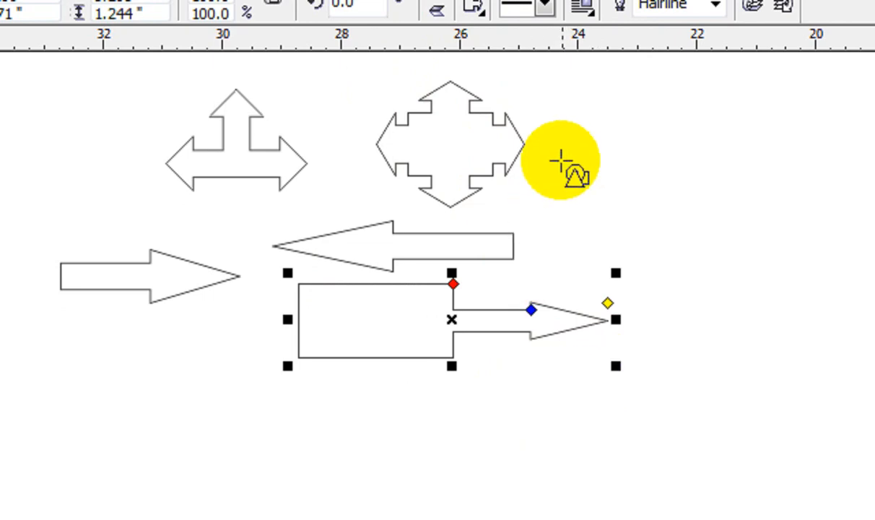
# Step: Draw a striped right-pointing arrow shape about 3.5 by 1.2 inches beside the four-way block arrow
pyautogui.click(479, 8)
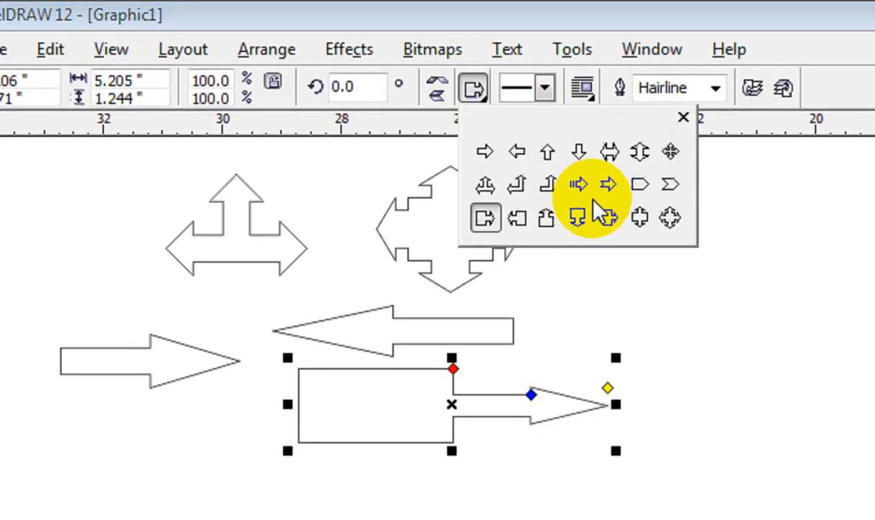
pyautogui.click(578, 185)
pyautogui.moveTo(566, 194); pyautogui.dragTo(783, 269)
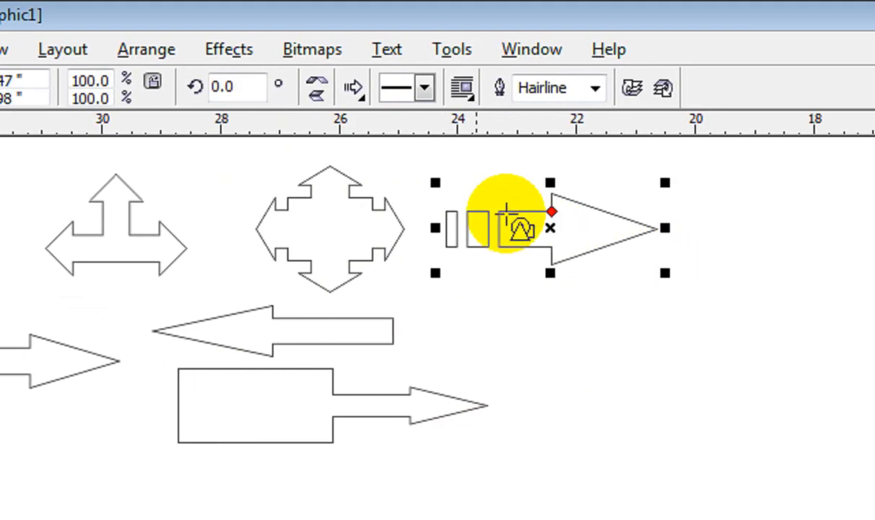
# Step: Look over the outline style and width options for the striped arrow, then return to the Pick tool
pyautogui.click(425, 86)
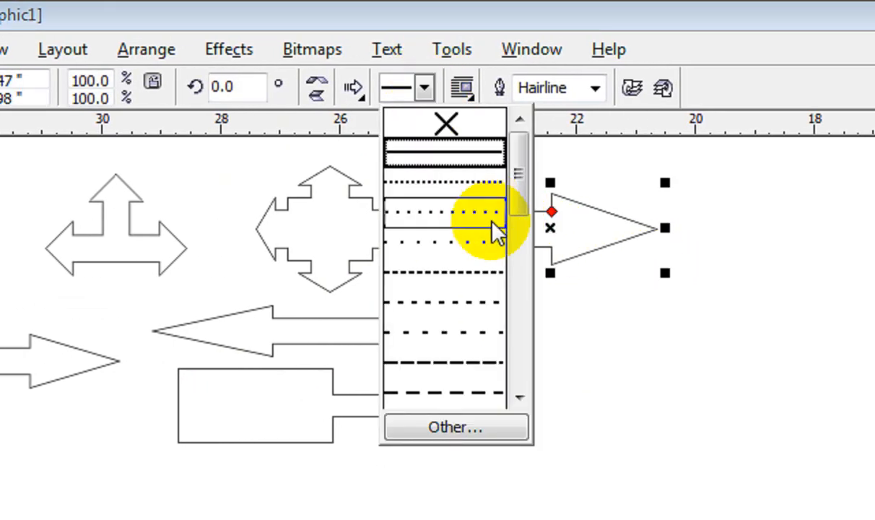
pyautogui.click(593, 88)
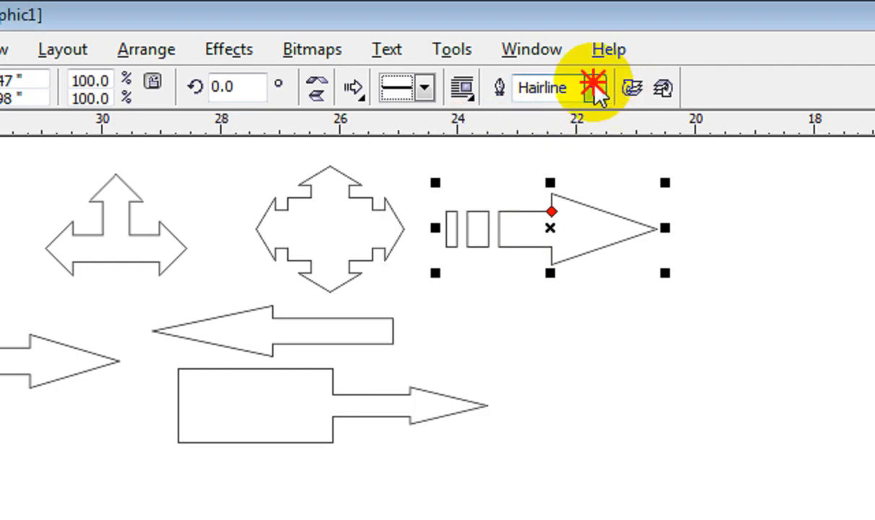
pyautogui.click(597, 92)
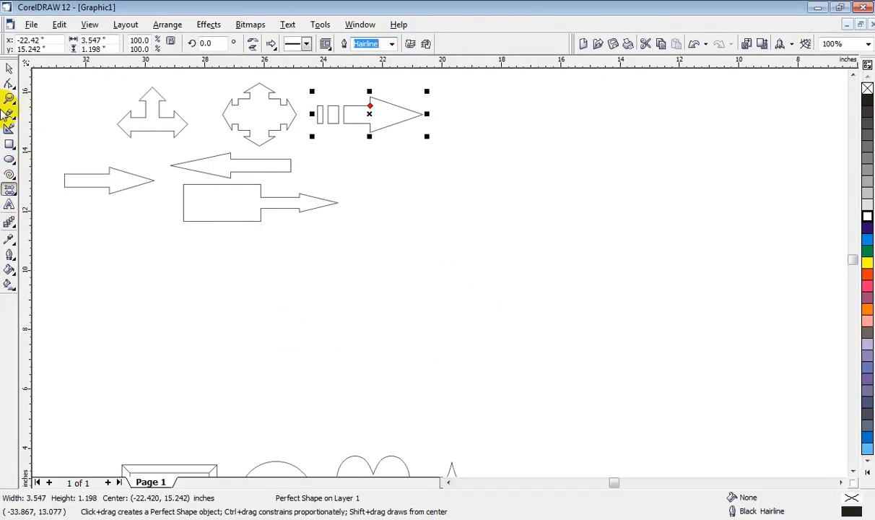
pyautogui.click(9, 68)
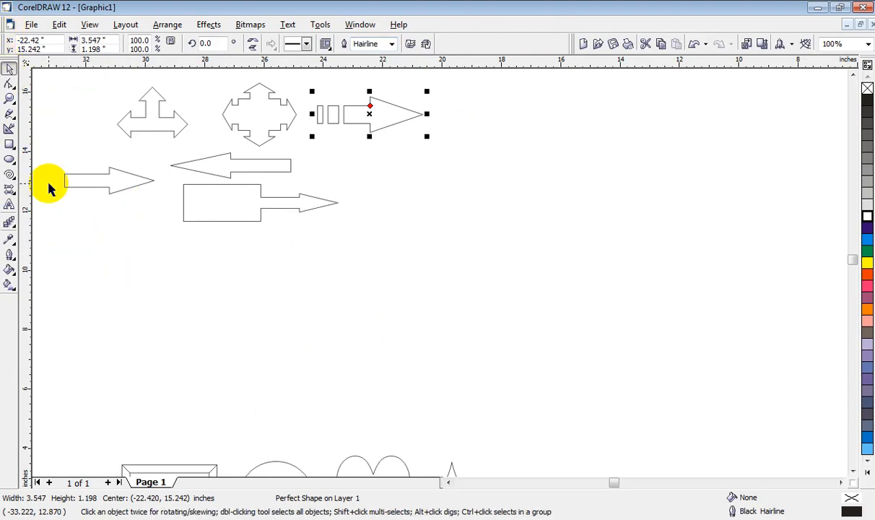
# Step: Draw a parallelogram flowchart shape about 4.1 by 3.4 inches in the empty area above the arrows
pyautogui.click(10, 99)
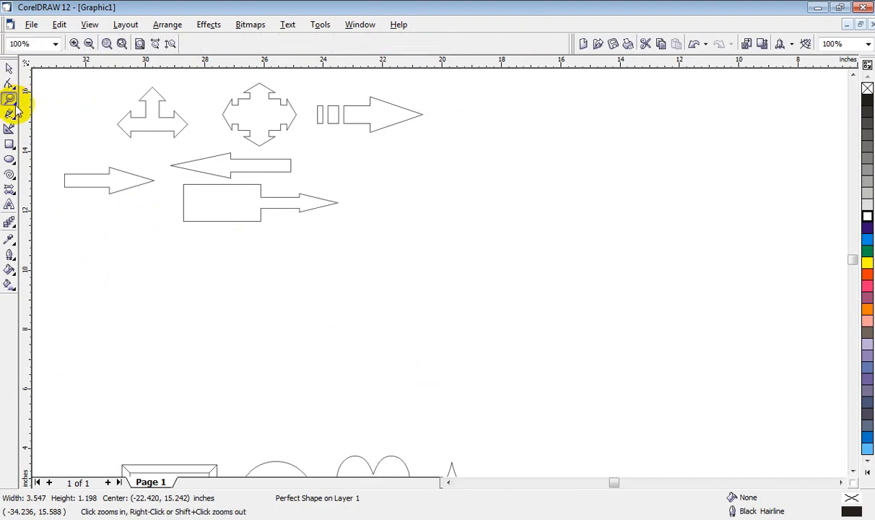
pyautogui.click(14, 106)
pyautogui.click(51, 108)
pyautogui.moveTo(127, 103)
pyautogui.mouseDown()
pyautogui.moveTo(205, 249)
pyautogui.moveTo(205, 368)
pyautogui.mouseUp()
pyautogui.moveTo(329, 235); pyautogui.dragTo(328, 266)
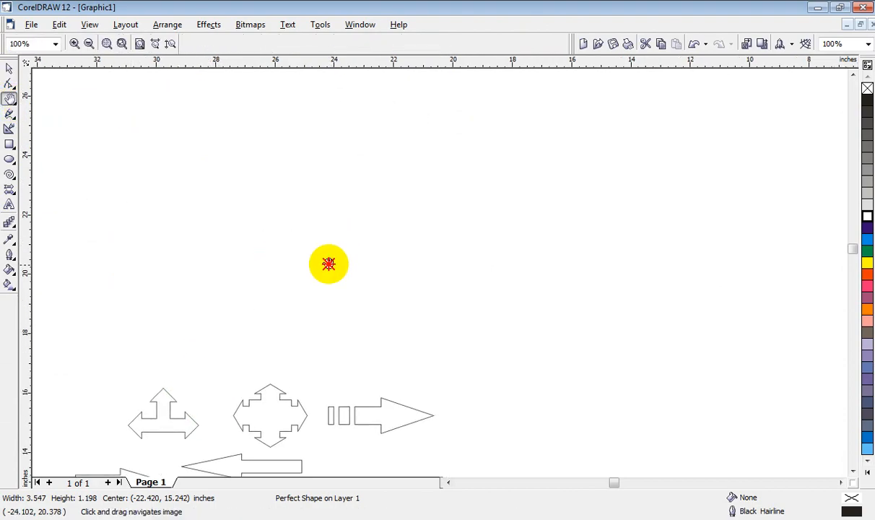
pyautogui.click(15, 194)
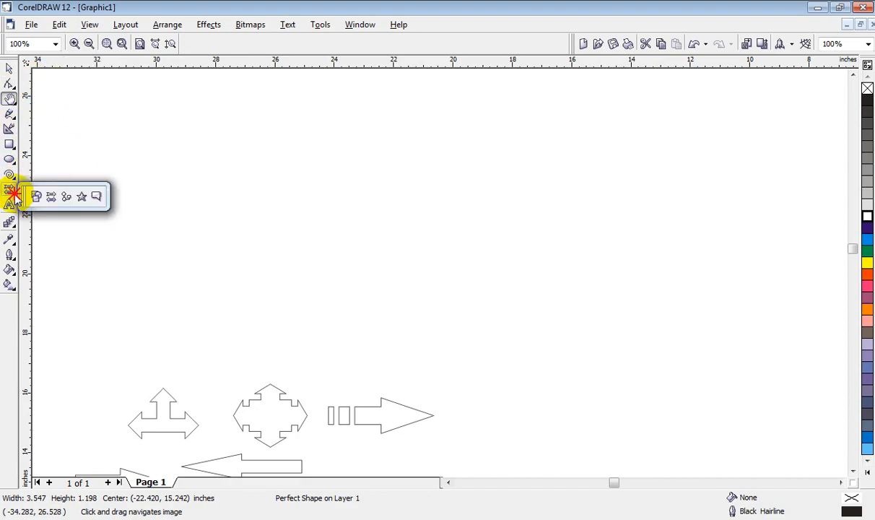
pyautogui.click(66, 197)
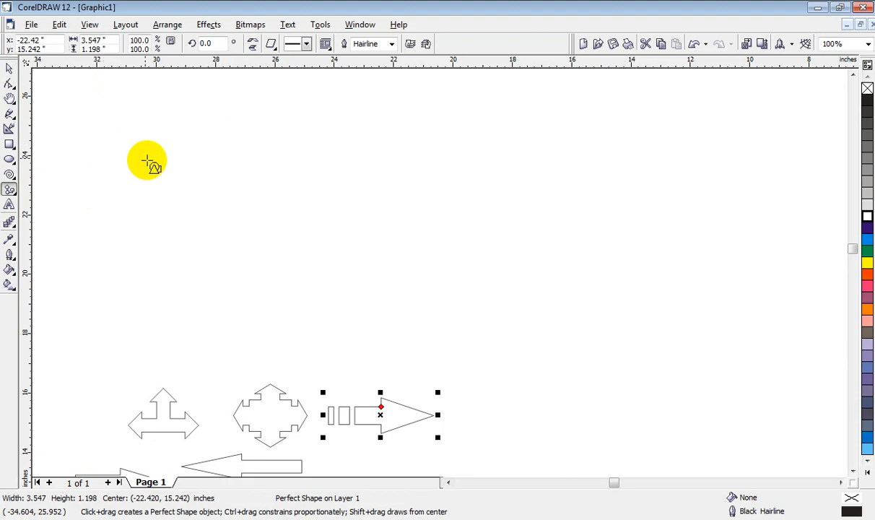
pyautogui.moveTo(130, 173); pyautogui.dragTo(251, 274)
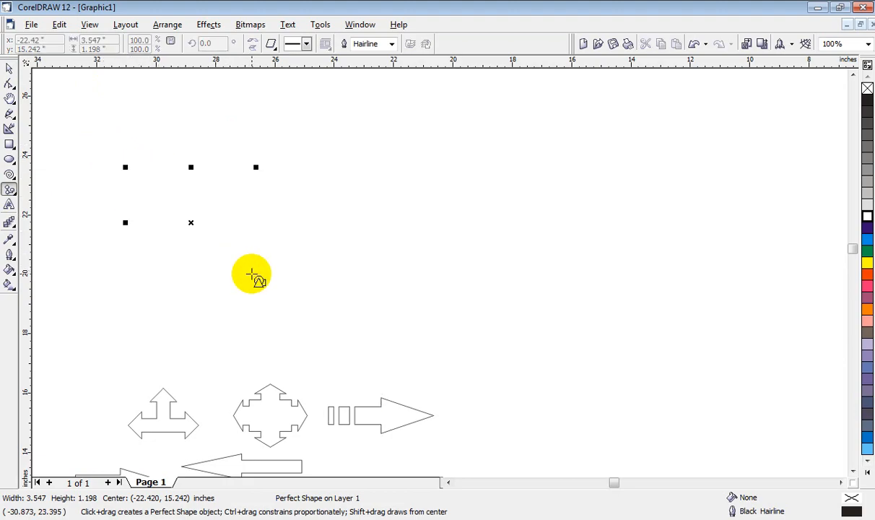
# Step: Draw a crossed-circle flowchart shape about 4.8 inches in diameter beside the parallelogram
pyautogui.click(272, 44)
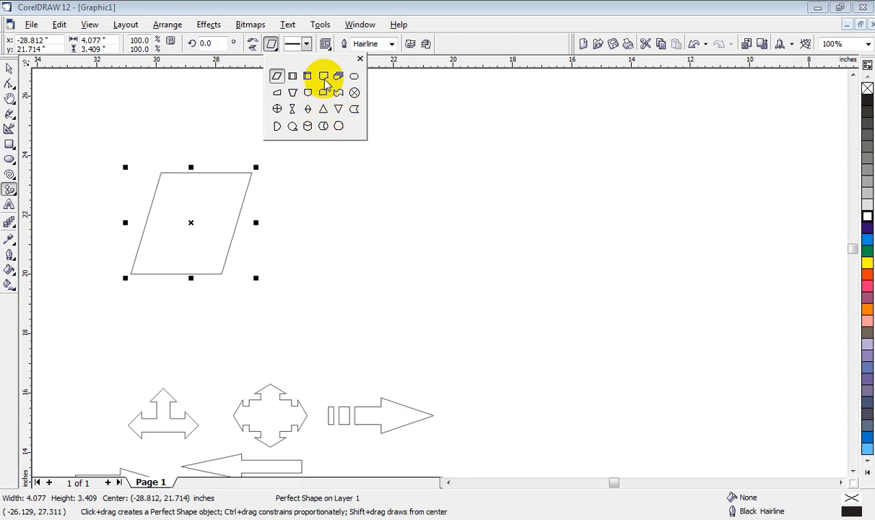
pyautogui.click(353, 92)
pyautogui.moveTo(318, 156); pyautogui.dragTo(459, 310)
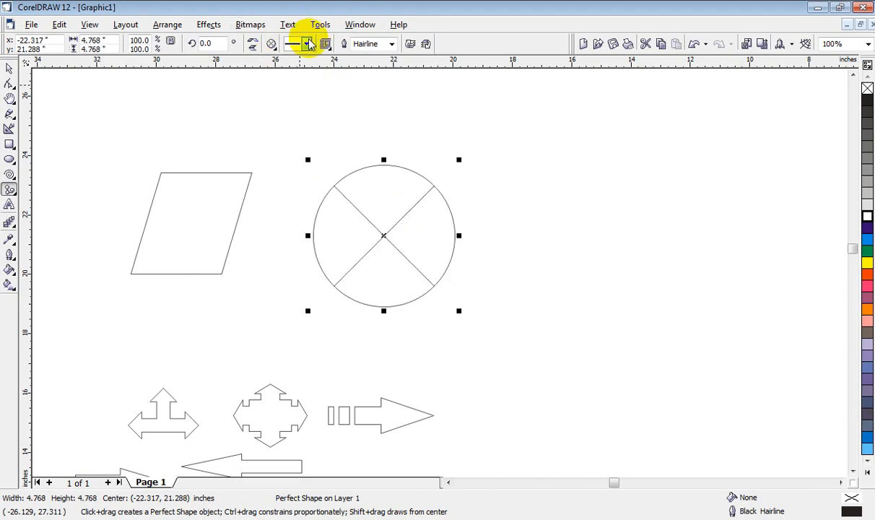
# Step: Draw a horizontal-cylinder flowchart shape about 4.0 by 2.8 inches overlapping the parallelogram and the crossed circle
pyautogui.click(271, 44)
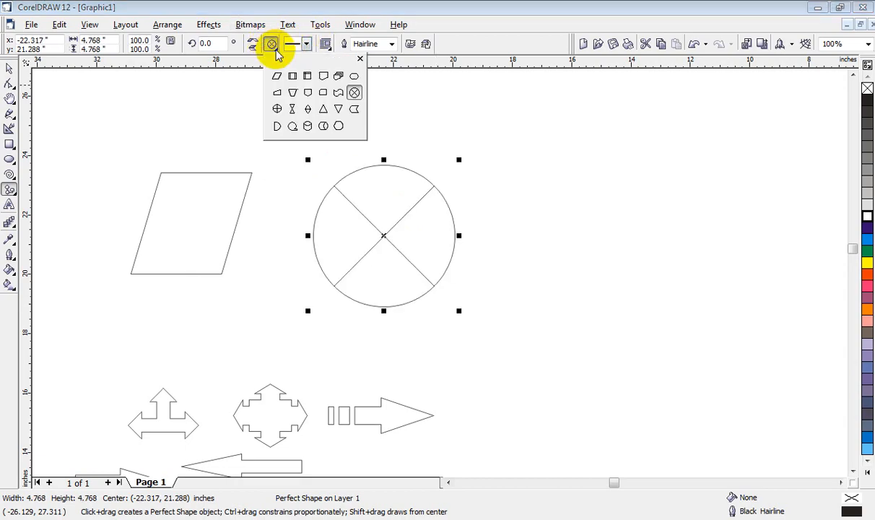
pyautogui.click(324, 127)
pyautogui.moveTo(267, 122); pyautogui.dragTo(317, 210)
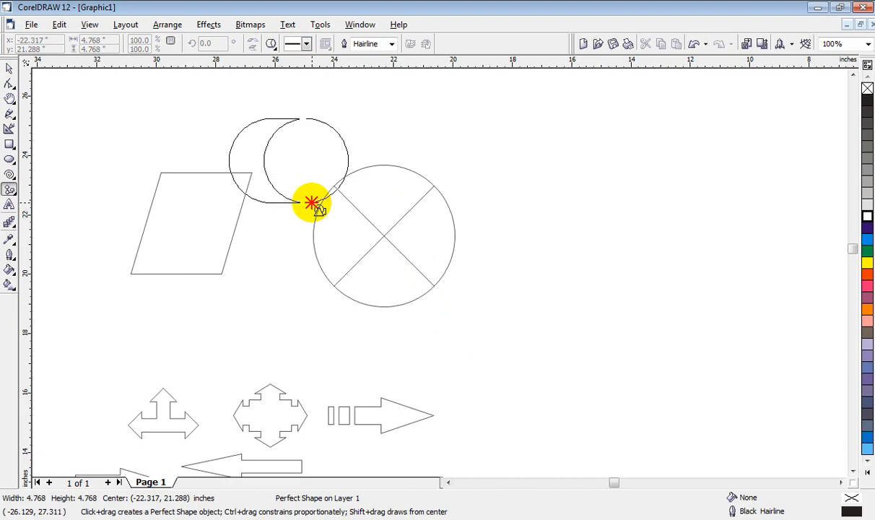
# Step: Draw a tailed-circle flowchart shape about 3.4 inches wide and high in the empty area beyond the crossed circle
pyautogui.click(272, 45)
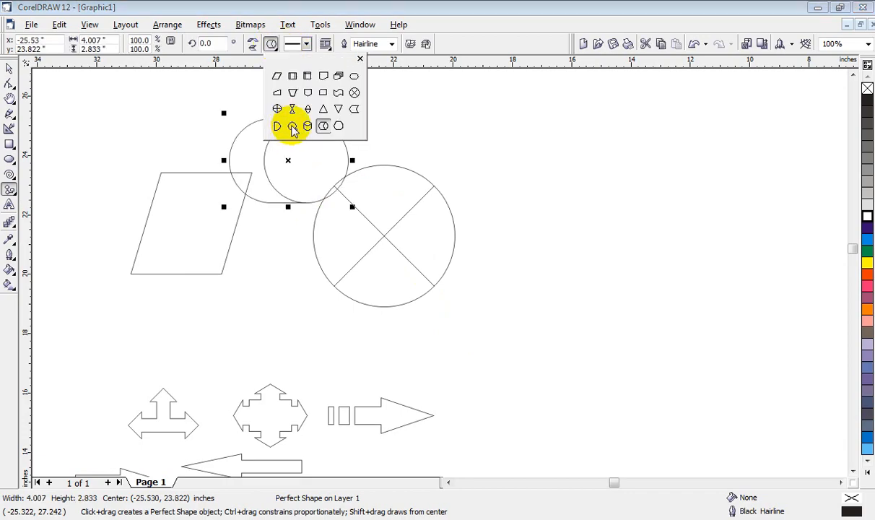
pyautogui.click(292, 128)
pyautogui.moveTo(449, 94); pyautogui.dragTo(517, 177)
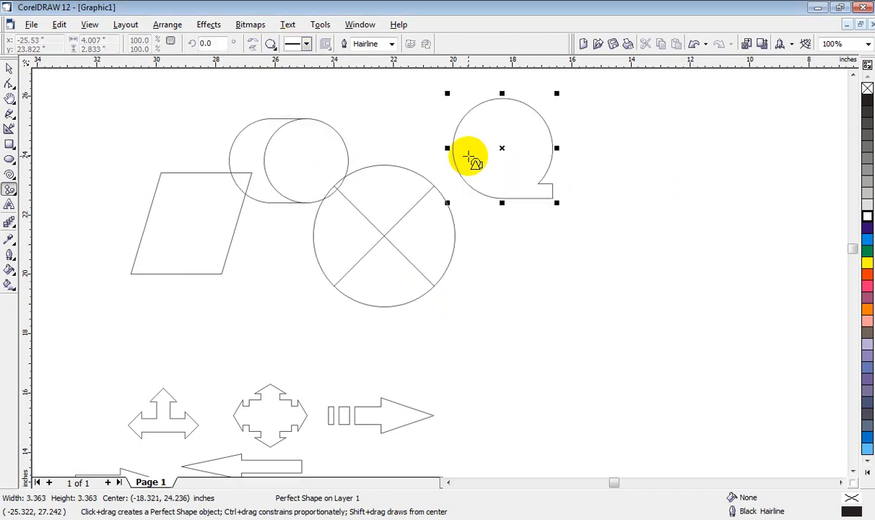
# Step: Draw a hexagonal flowchart shape about 3.4 by 1.8 inches above the parallelogram, then return to the Pick tool
pyautogui.click(273, 43)
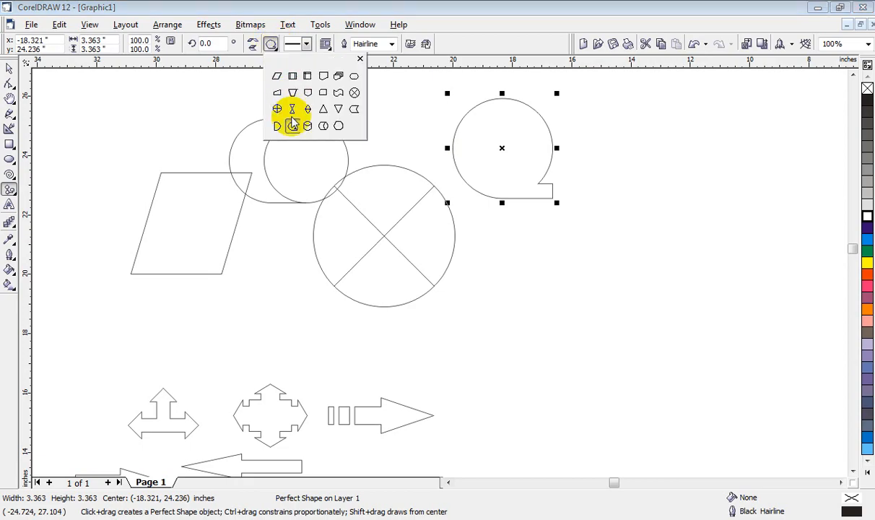
pyautogui.click(354, 77)
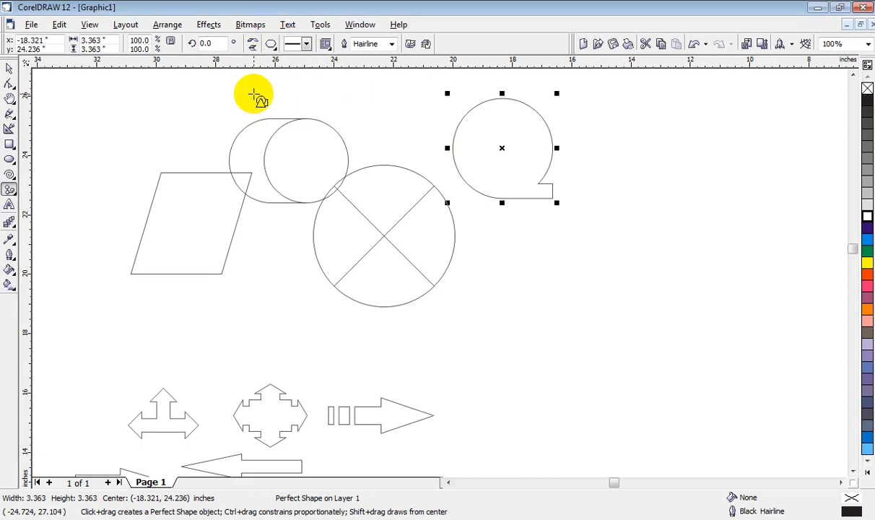
pyautogui.moveTo(102, 85); pyautogui.dragTo(209, 145)
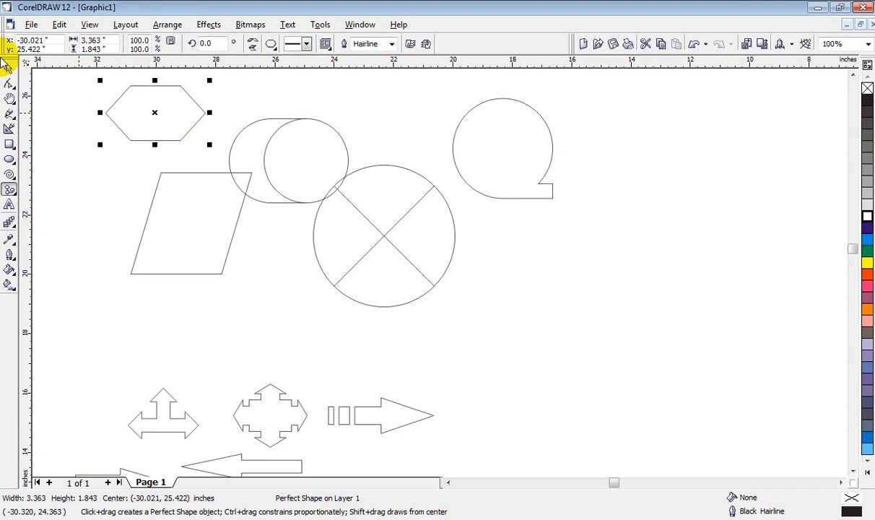
pyautogui.click(9, 69)
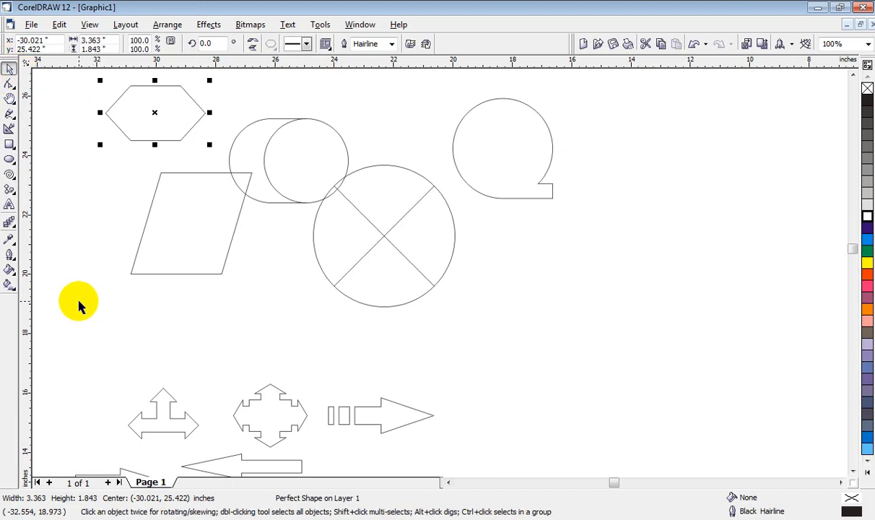
# Step: Draw a four-pointed star about 4.5 by 4.9 inches with the Star Shapes tool in the empty area above the flowchart shapes
pyautogui.click(10, 101)
pyautogui.moveTo(287, 131); pyautogui.dragTo(275, 451)
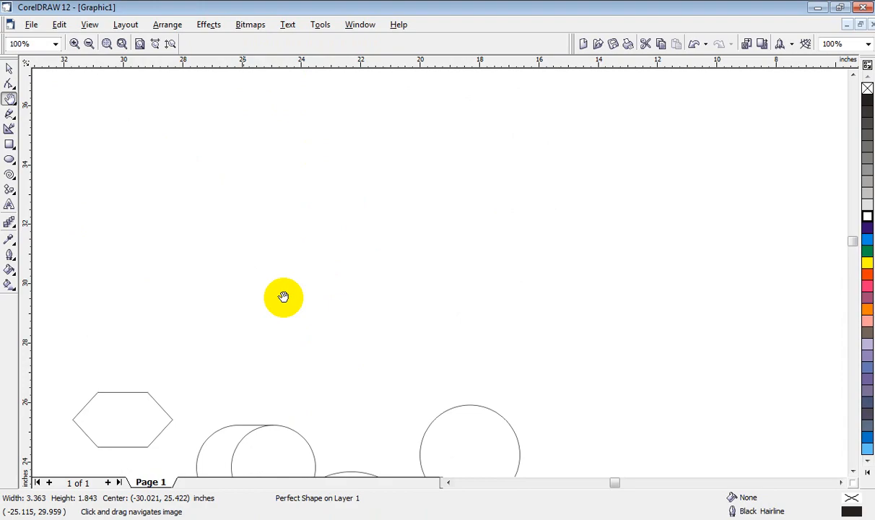
pyautogui.click(15, 191)
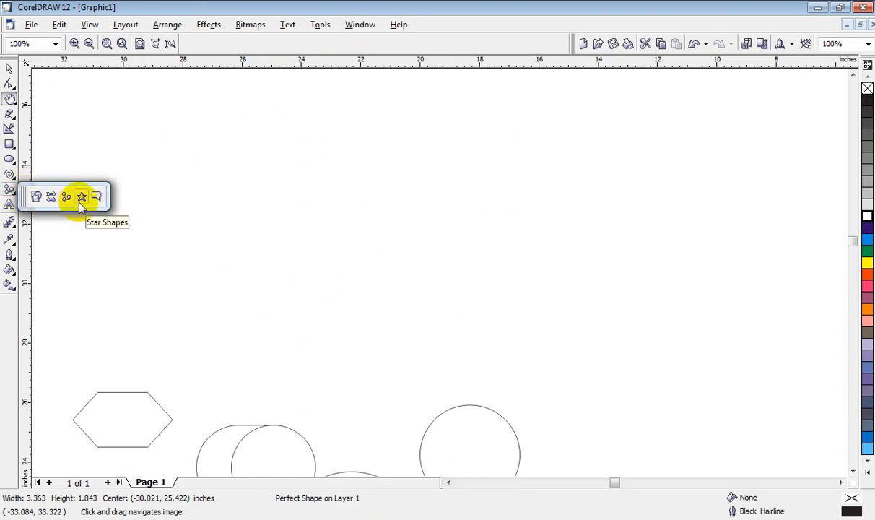
pyautogui.click(81, 201)
pyautogui.moveTo(208, 148); pyautogui.dragTo(347, 295)
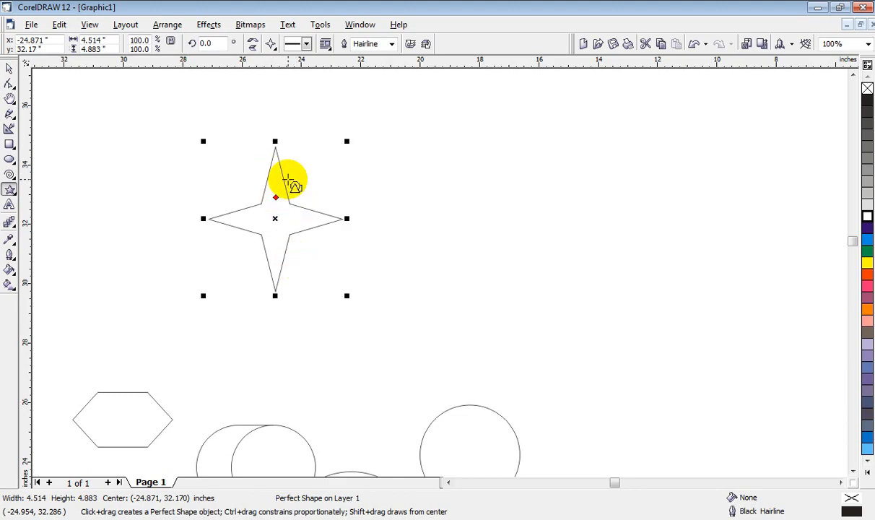
# Step: Draw a five-pointed star about 3.9 by 4.7 inches beside the four-pointed star
pyautogui.click(272, 45)
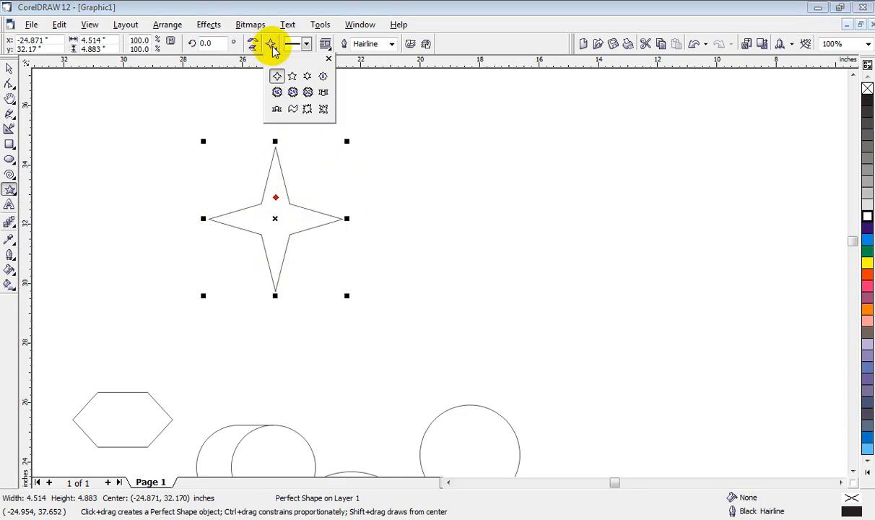
pyautogui.click(293, 78)
pyautogui.moveTo(400, 135); pyautogui.dragTo(523, 279)
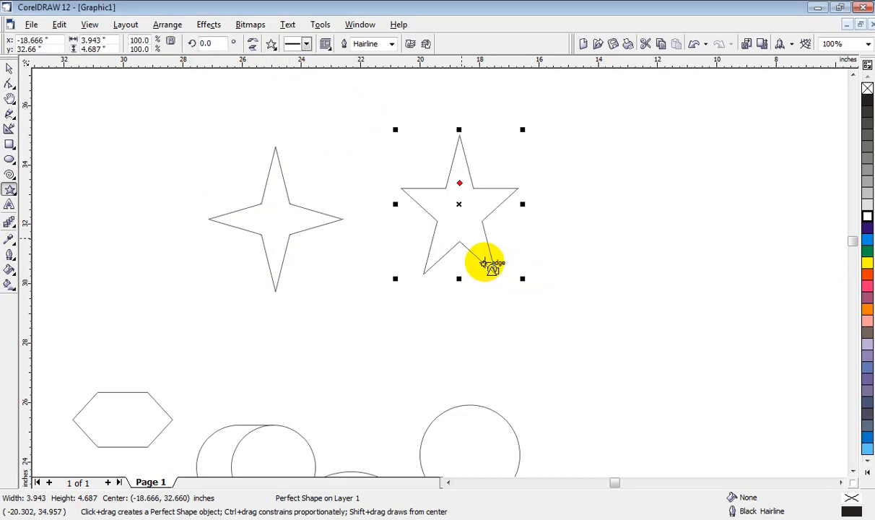
# Step: Draw an eight-pointed star about 3.5 by 4.4 inches on the other side of the four-pointed star
pyautogui.click(272, 46)
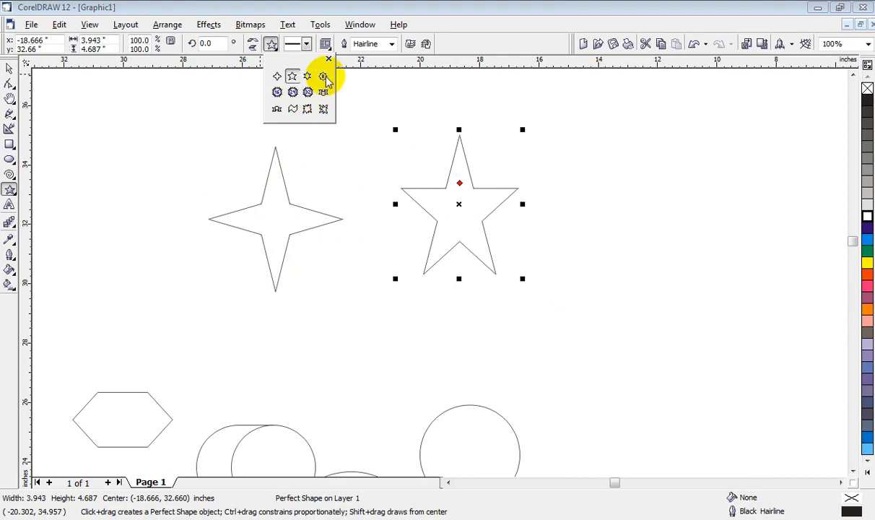
pyautogui.click(322, 76)
pyautogui.moveTo(91, 108); pyautogui.dragTo(190, 241)
# Step: Draw a folded ribbon banner about 6.8 by 1.5 inches above the four-pointed and five-pointed stars
pyautogui.click(271, 44)
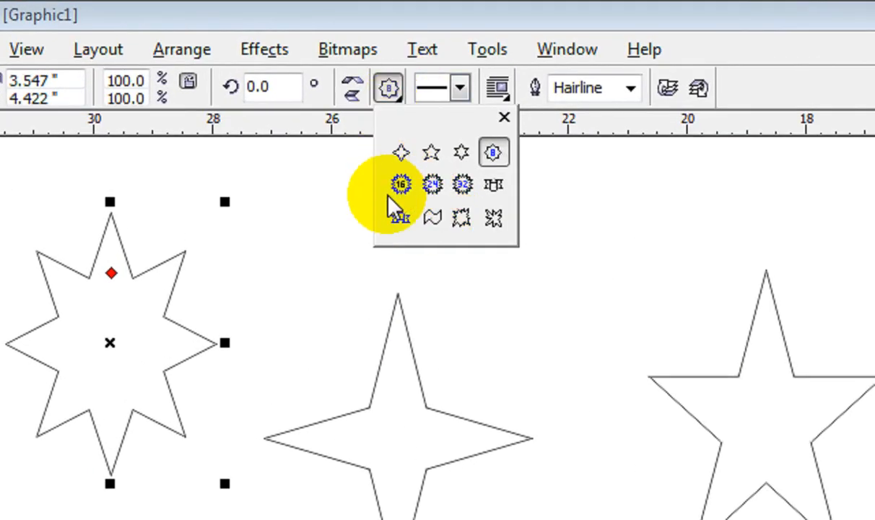
pyautogui.click(401, 220)
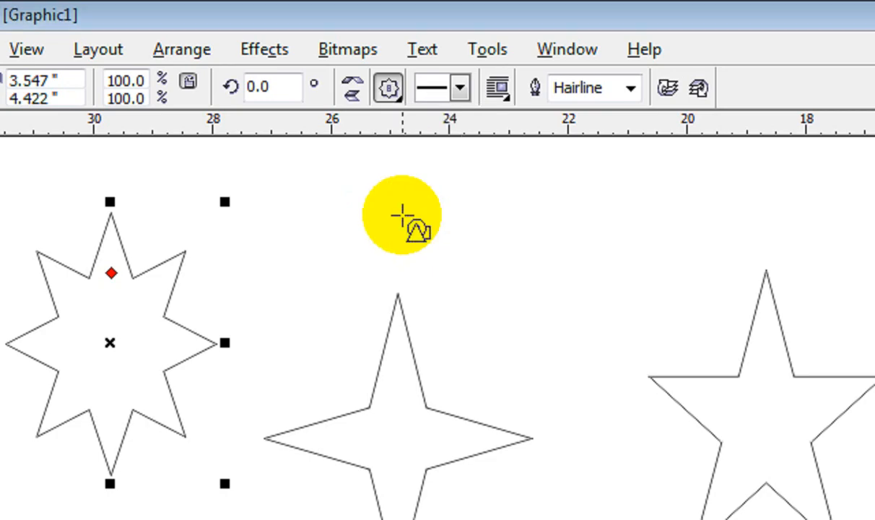
pyautogui.moveTo(327, 184); pyautogui.dragTo(503, 265)
pyautogui.moveTo(645, 306); pyautogui.dragTo(738, 276)
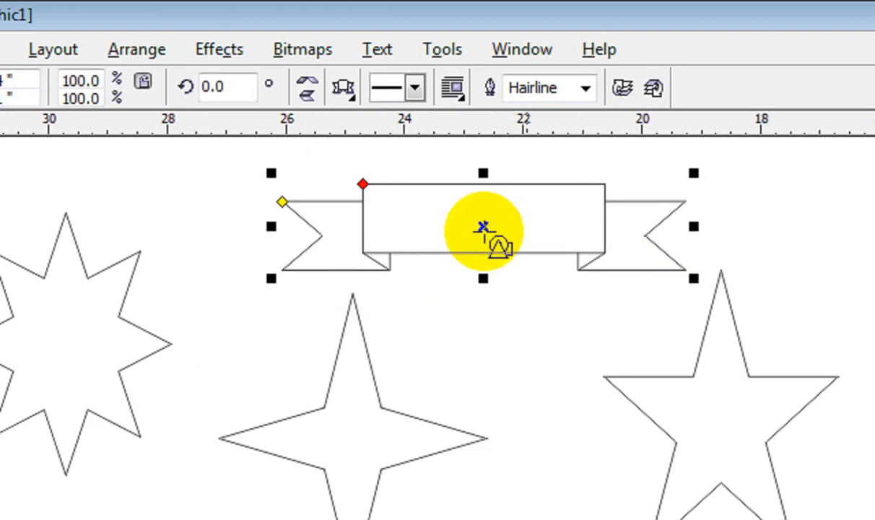
# Step: Draw an explosion-shaped burst about 2.6 by 2.4 inches between the four-pointed and five-pointed stars
pyautogui.click(357, 89)
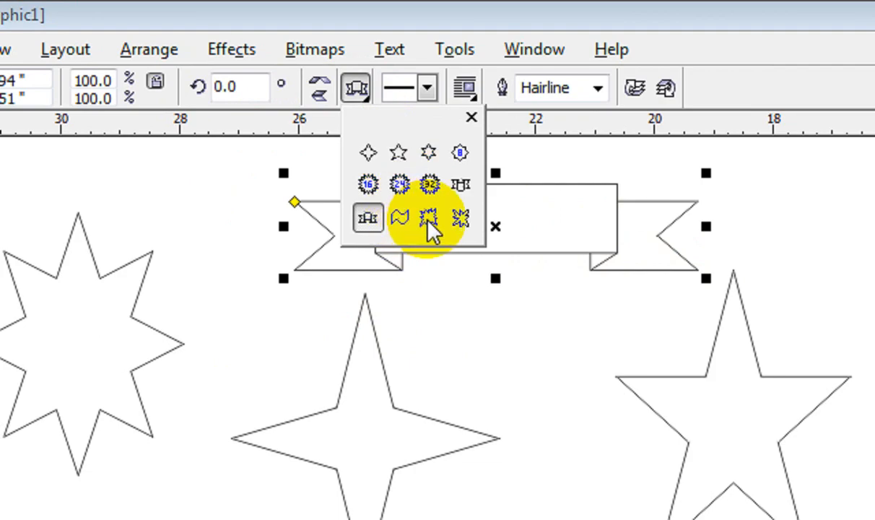
pyautogui.click(429, 219)
pyautogui.click(460, 292)
pyautogui.moveTo(460, 292); pyautogui.dragTo(620, 441)
# Step: Draw the second explosion-shaped burst, about 2.6 by 2.1 inches, above the five-pointed star
pyautogui.click(355, 56)
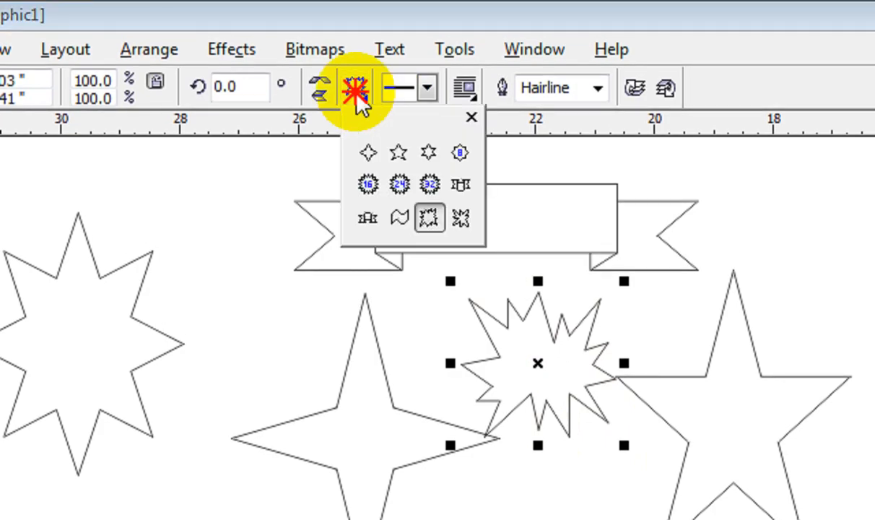
pyautogui.click(460, 186)
pyautogui.moveTo(716, 158); pyautogui.dragTo(871, 283)
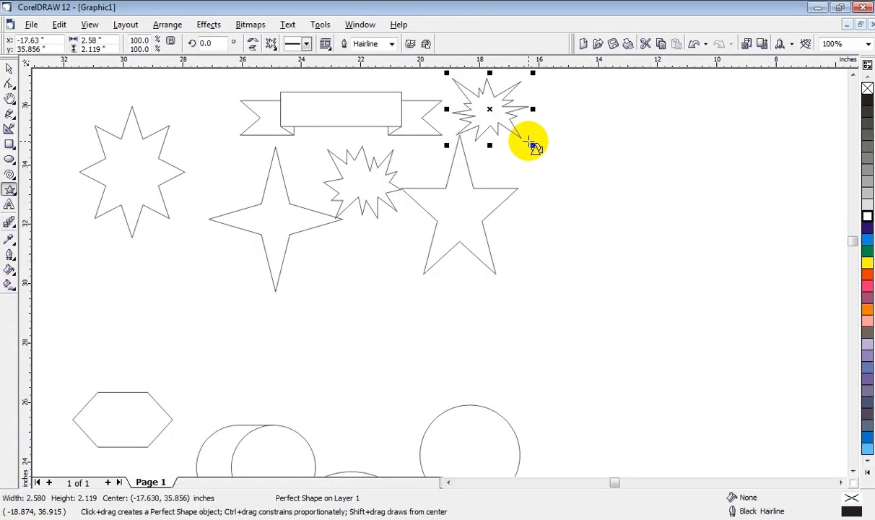
# Step: Look over the star shape, outline style and width options, then shift the burst above the five-pointed star about 0.35 inch toward the banner
pyautogui.click(271, 44)
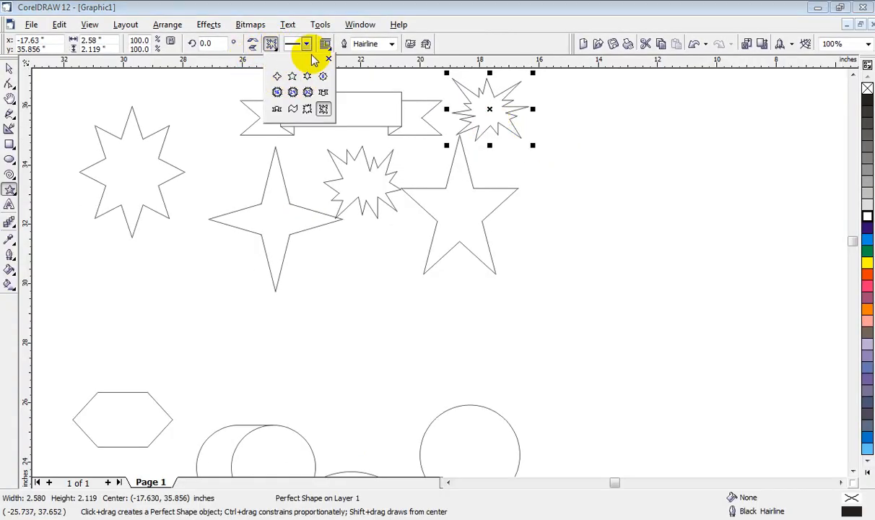
pyautogui.click(307, 45)
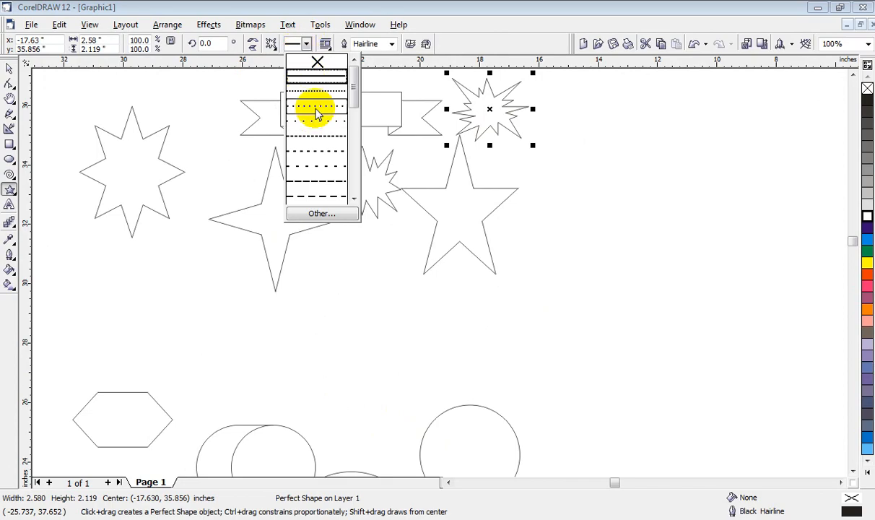
pyautogui.click(392, 44)
pyautogui.click(391, 45)
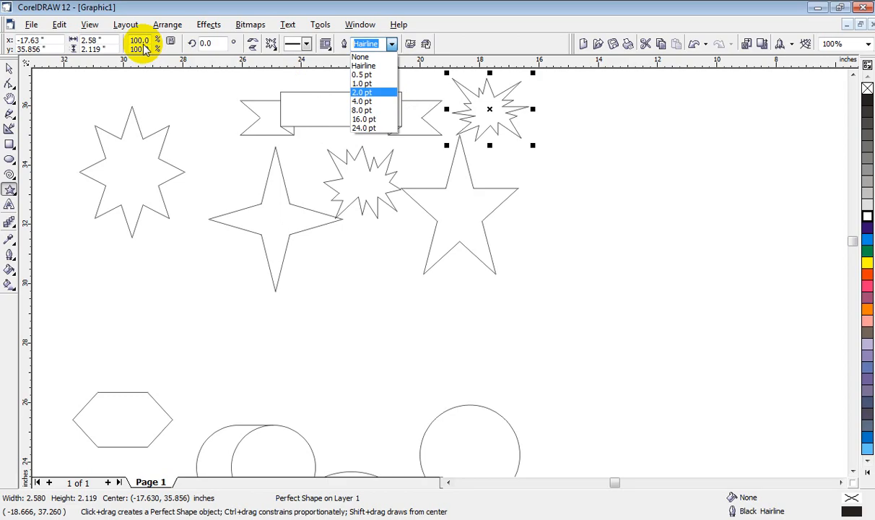
pyautogui.click(44, 46)
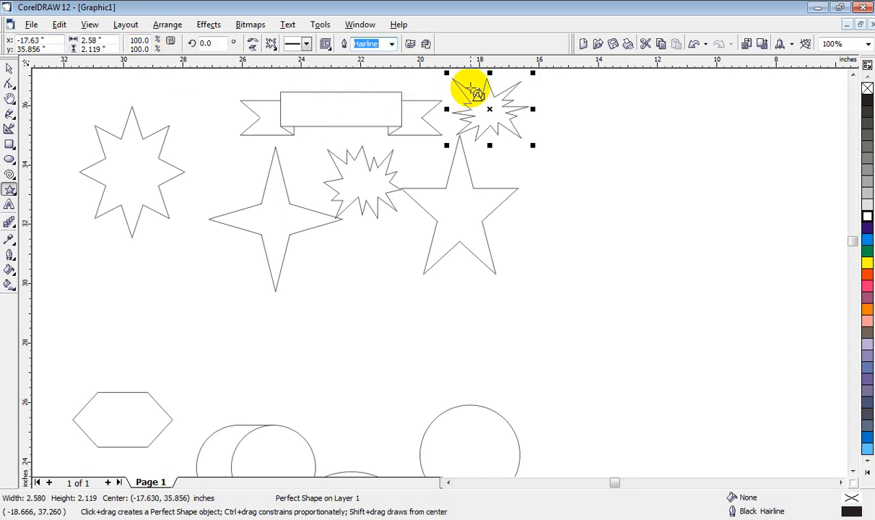
pyautogui.click(488, 107)
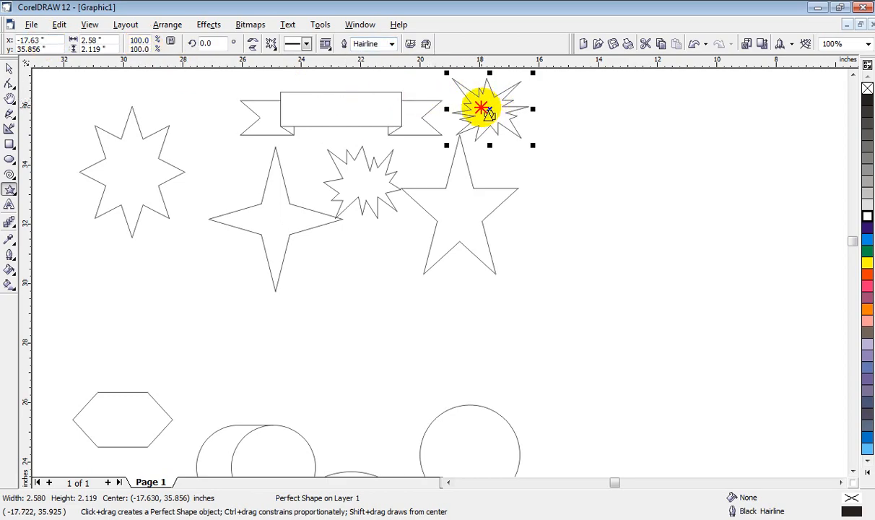
pyautogui.moveTo(484, 112)
pyautogui.mouseDown()
pyautogui.moveTo(471, 110)
pyautogui.moveTo(479, 110)
pyautogui.mouseUp()
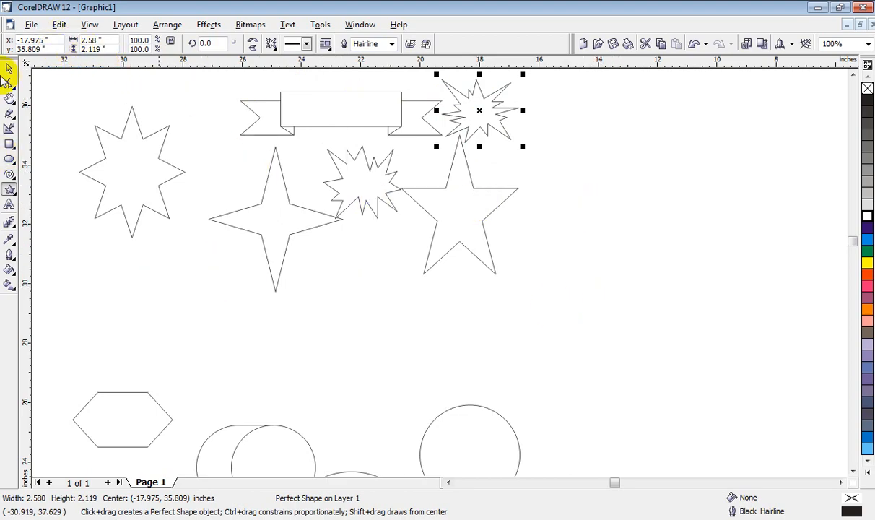
# Step: Draw a thought-cloud callout about 4.7 by 2.7 inches with the Callout Shapes tool in the empty area above the stars
pyautogui.click(9, 101)
pyautogui.moveTo(632, 172); pyautogui.dragTo(599, 361)
pyautogui.moveTo(514, 165); pyautogui.dragTo(492, 246)
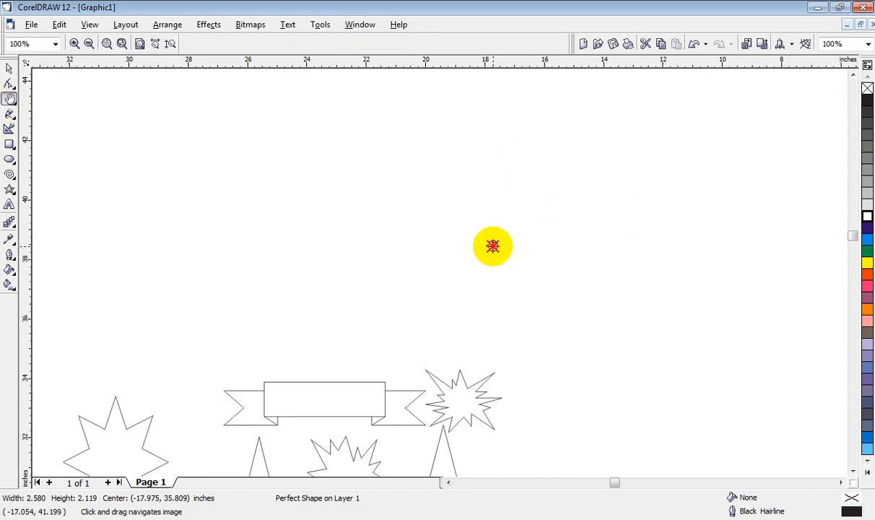
pyautogui.click(13, 192)
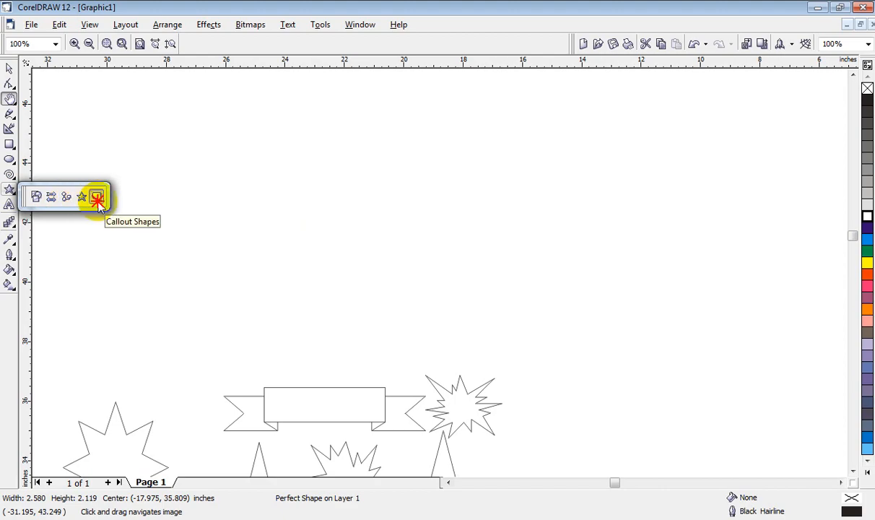
pyautogui.click(97, 199)
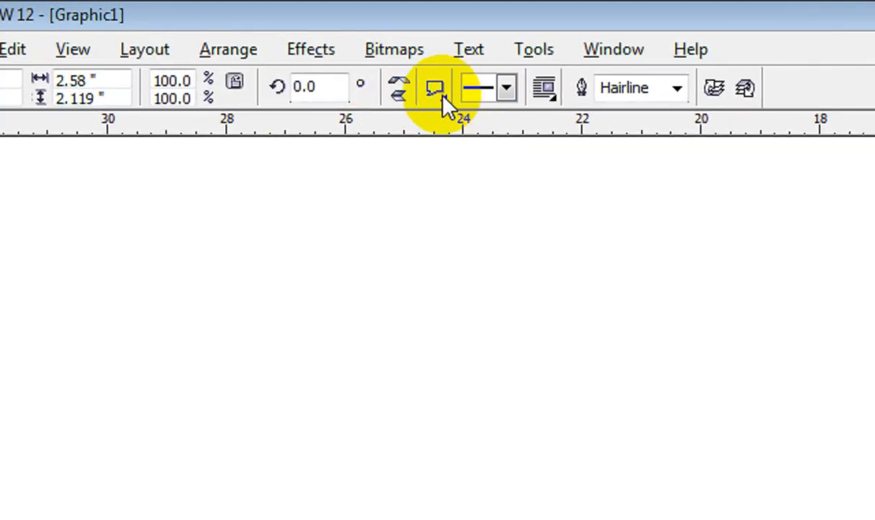
pyautogui.click(436, 91)
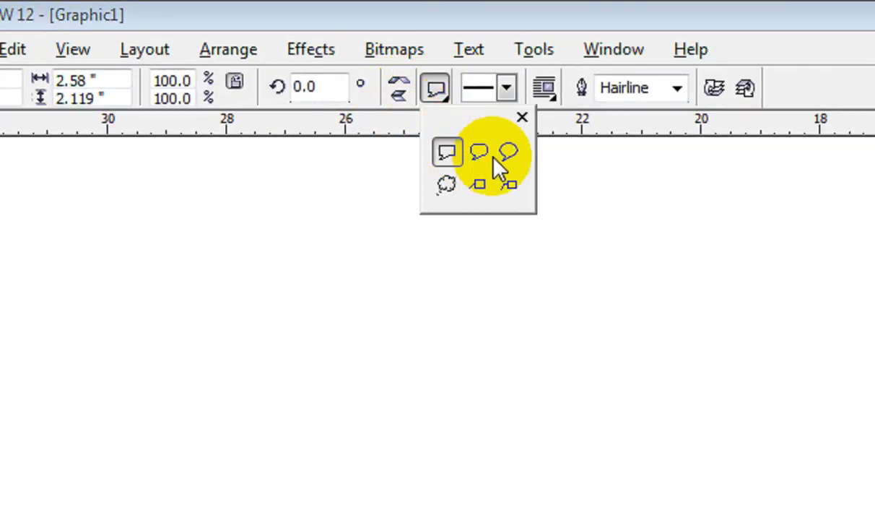
pyautogui.click(447, 188)
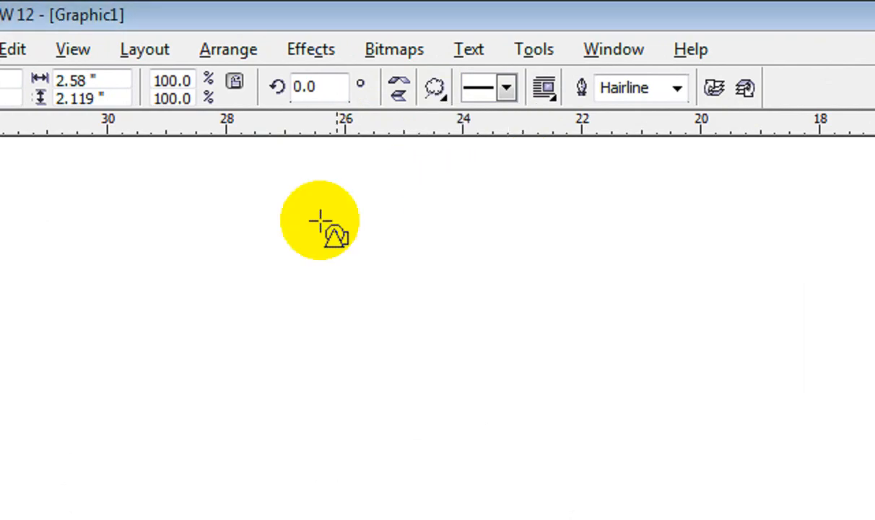
pyautogui.moveTo(114, 332); pyautogui.dragTo(401, 175)
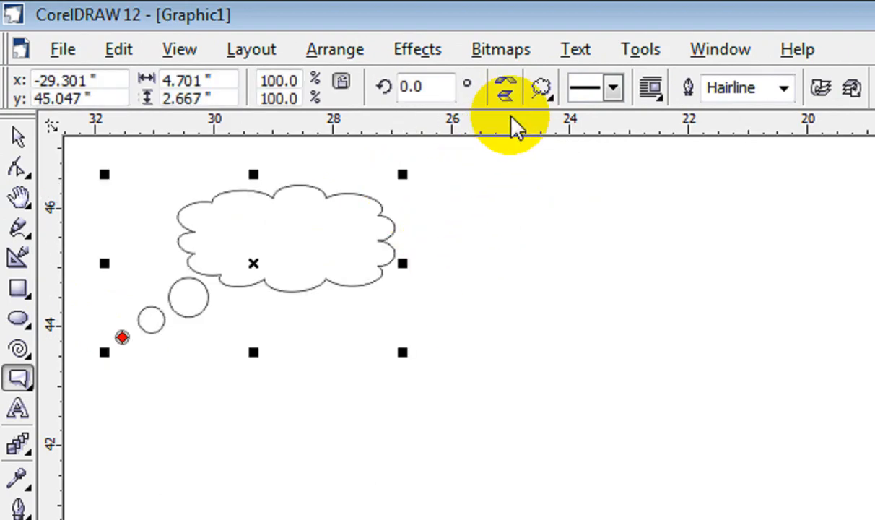
# Step: Draw a rectangular speech callout about 3.5 by 2.3 inches beside the thought cloud
pyautogui.click(541, 87)
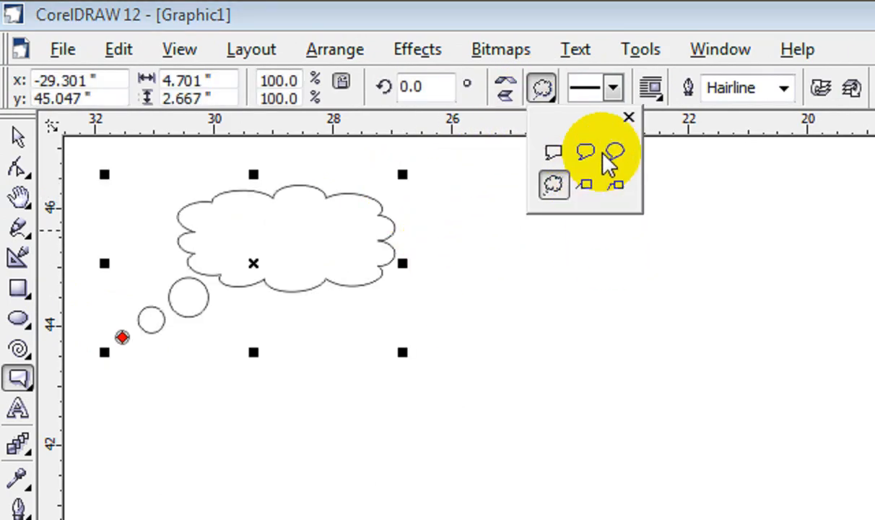
pyautogui.click(553, 152)
pyautogui.moveTo(601, 236); pyautogui.dragTo(799, 175)
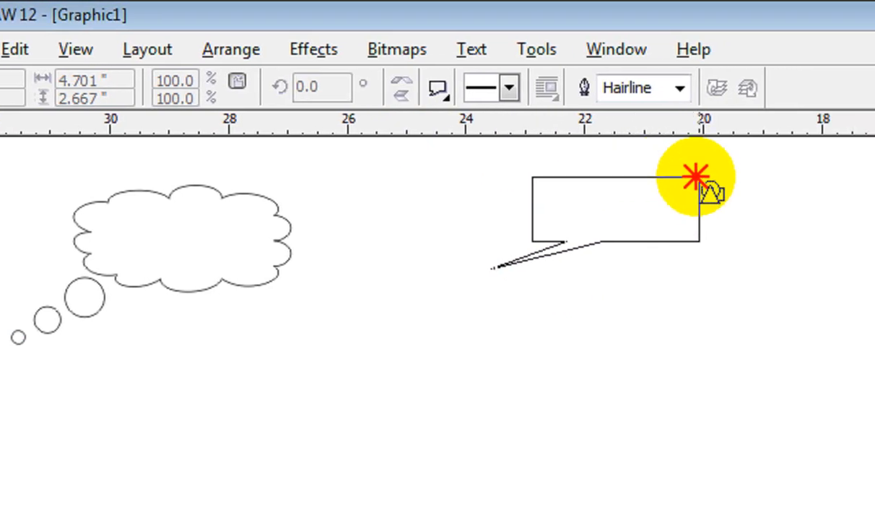
pyautogui.moveTo(695, 177); pyautogui.dragTo(700, 265)
pyautogui.moveTo(646, 266); pyautogui.dragTo(648, 266)
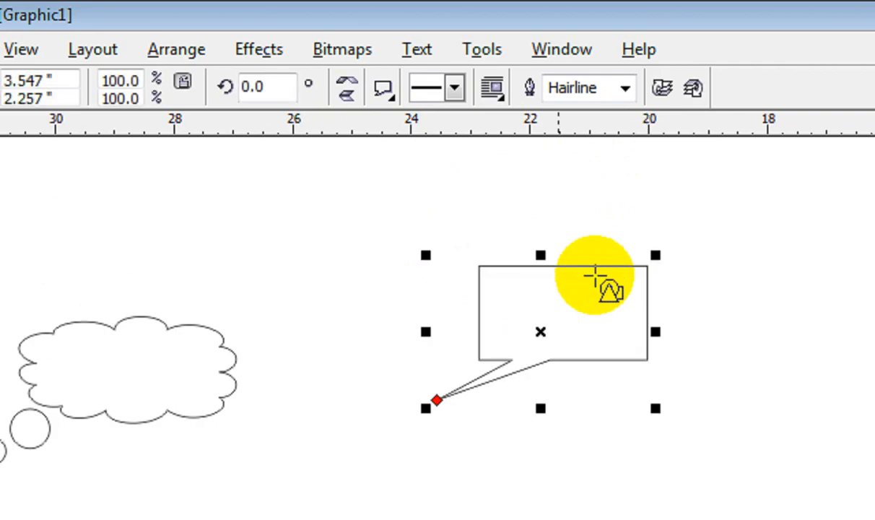
# Step: Draw a round speech callout about 2.2 by 2.0 inches in the space between the thought cloud and the rectangular callout
pyautogui.click(384, 87)
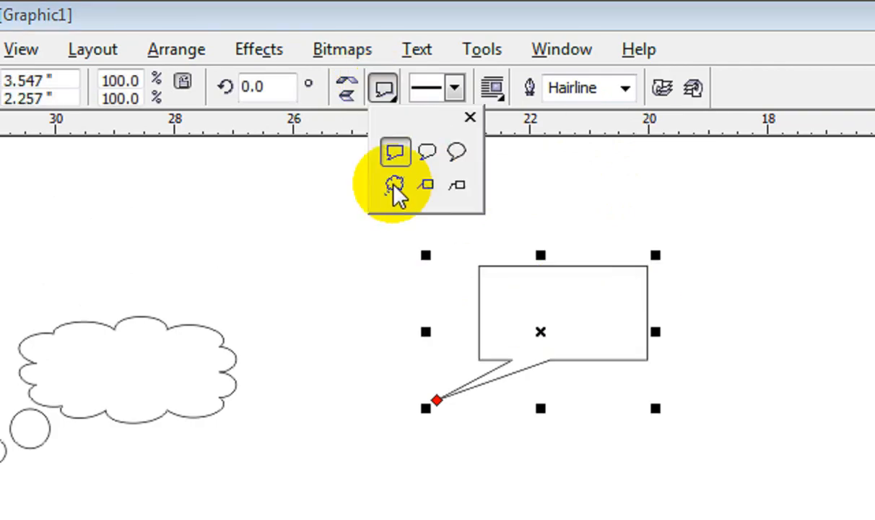
pyautogui.click(456, 150)
pyautogui.moveTo(301, 285); pyautogui.dragTo(394, 193)
# Step: Draw a rounded-rectangle speech callout about 3.3 by 1.5 inches above the thought cloud
pyautogui.click(383, 87)
pyautogui.click(424, 154)
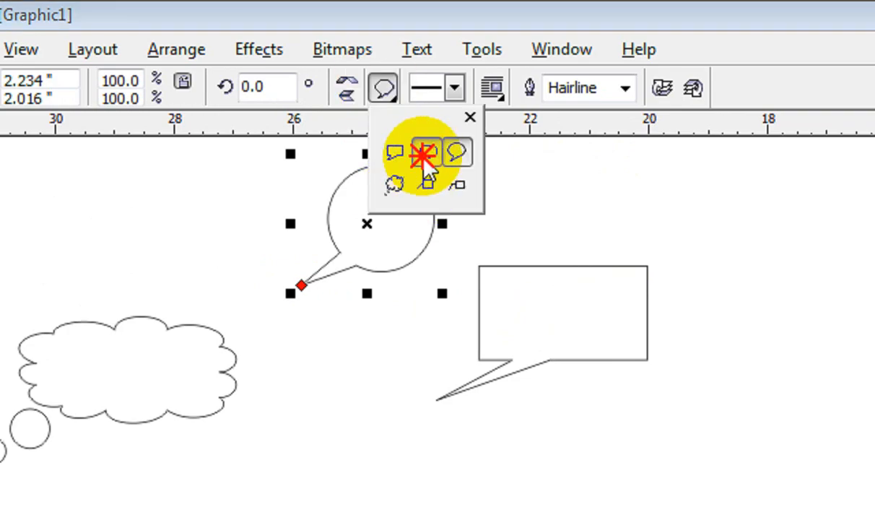
pyautogui.moveTo(19, 246); pyautogui.dragTo(179, 207)
pyautogui.moveTo(336, 209); pyautogui.dragTo(372, 157)
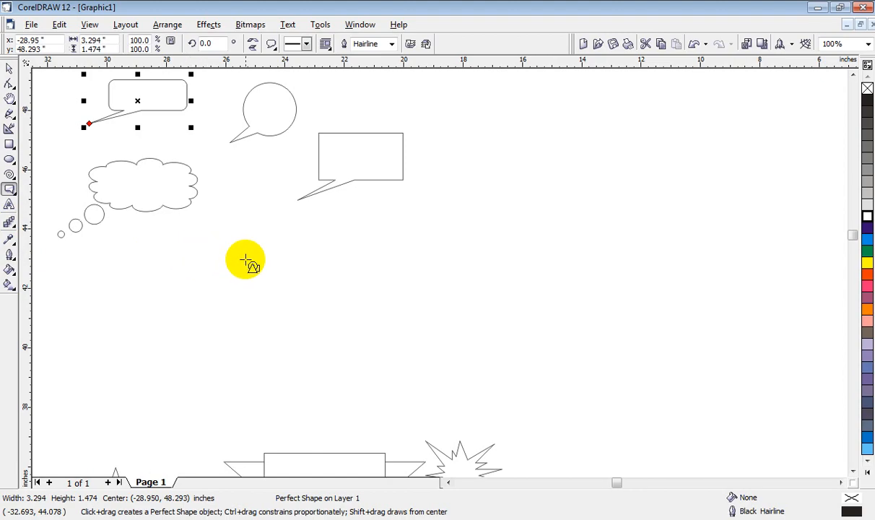
# Step: Draw a rectangle about 34.1 by 13.1 inches and, below it, an ellipse about 25.9 by 12.7 inches in the empty area beside the shapes
pyautogui.scroll(-3, 245, 259)
pyautogui.click(10, 68)
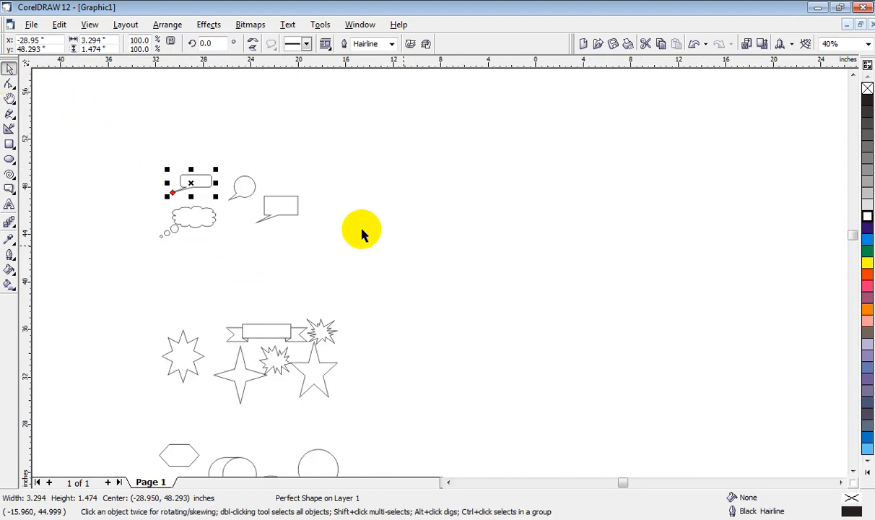
pyautogui.click(447, 482)
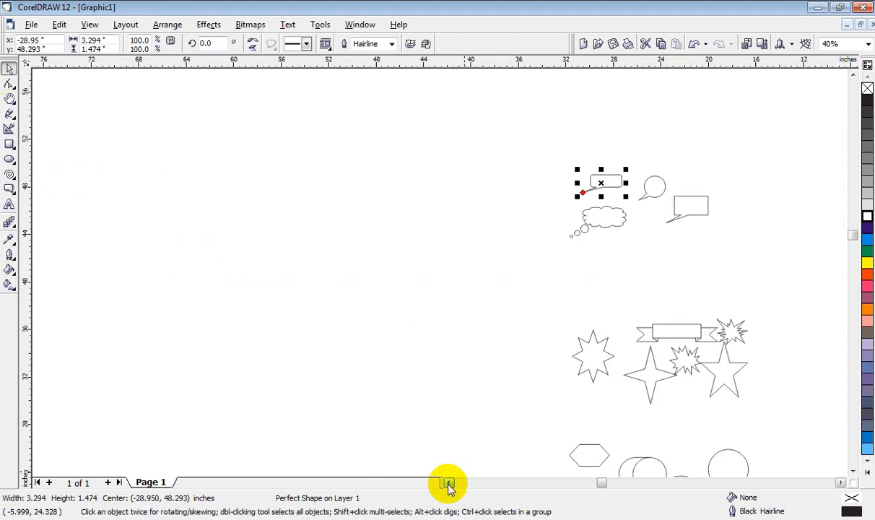
pyautogui.scroll(-2, 534, 306)
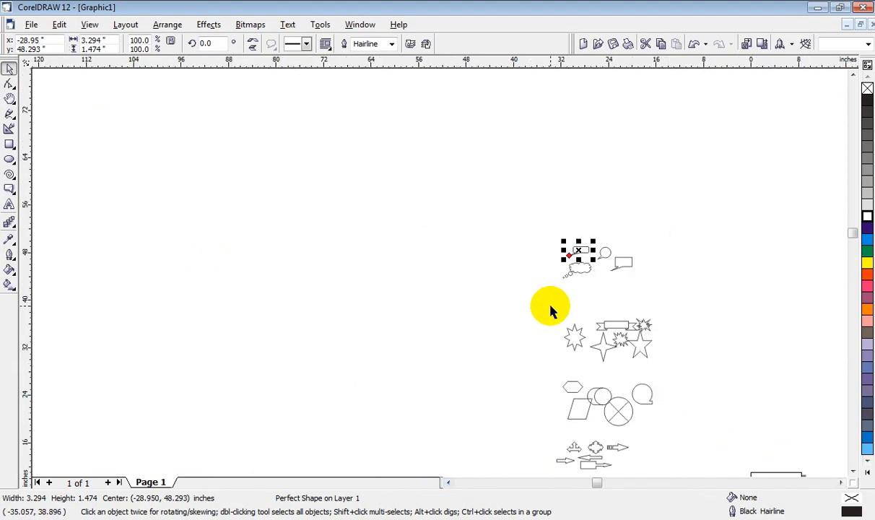
pyautogui.click(852, 470)
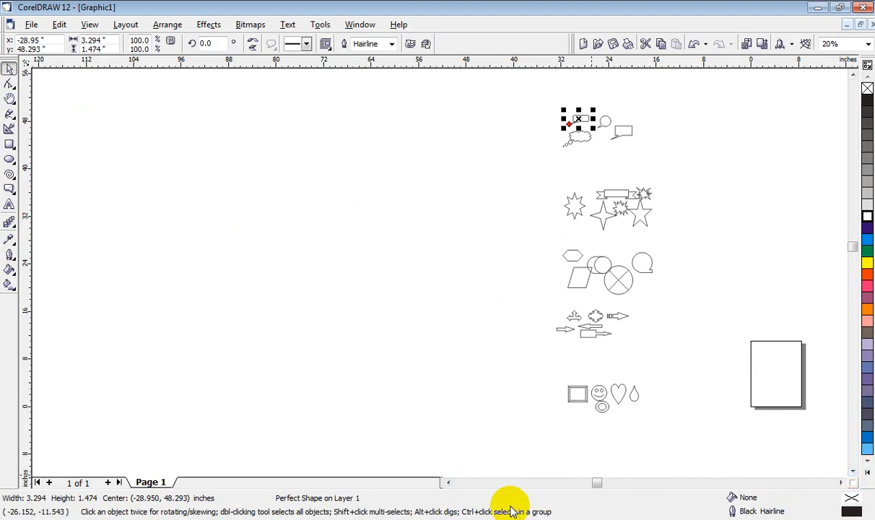
pyautogui.click(249, 211)
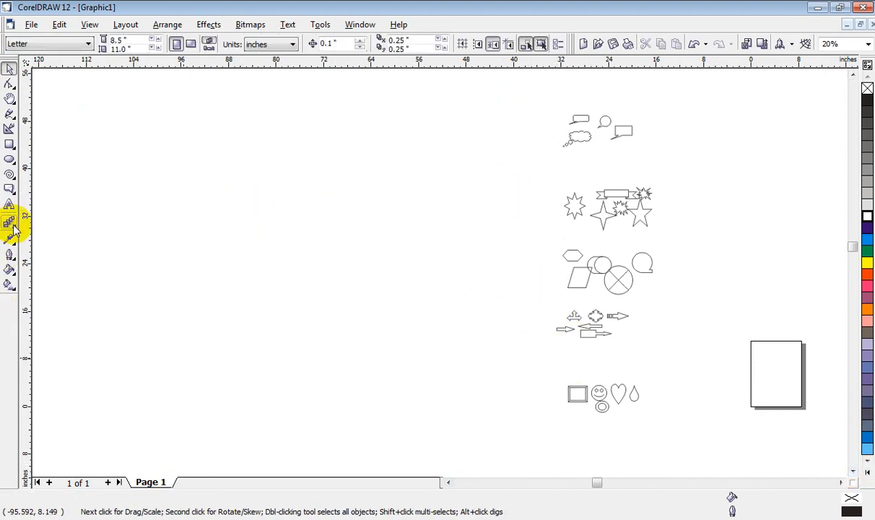
pyautogui.click(9, 145)
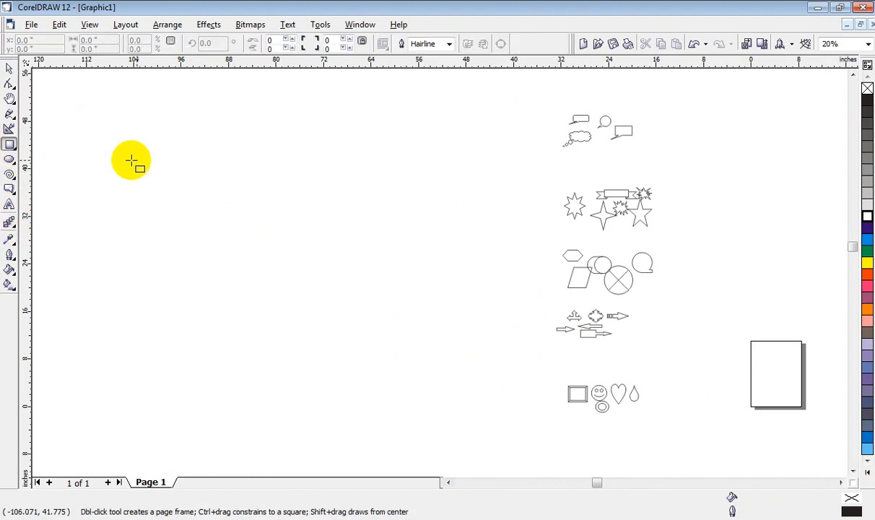
pyautogui.moveTo(193, 128); pyautogui.dragTo(394, 205)
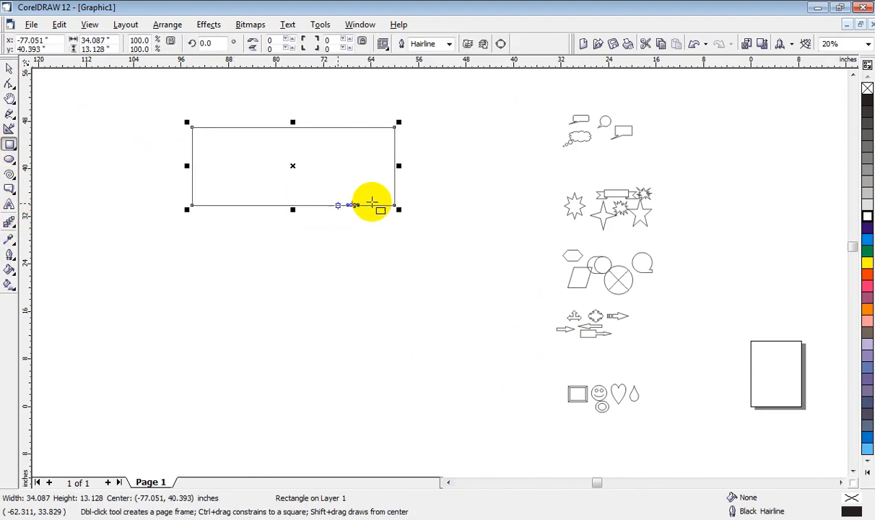
pyautogui.click(10, 161)
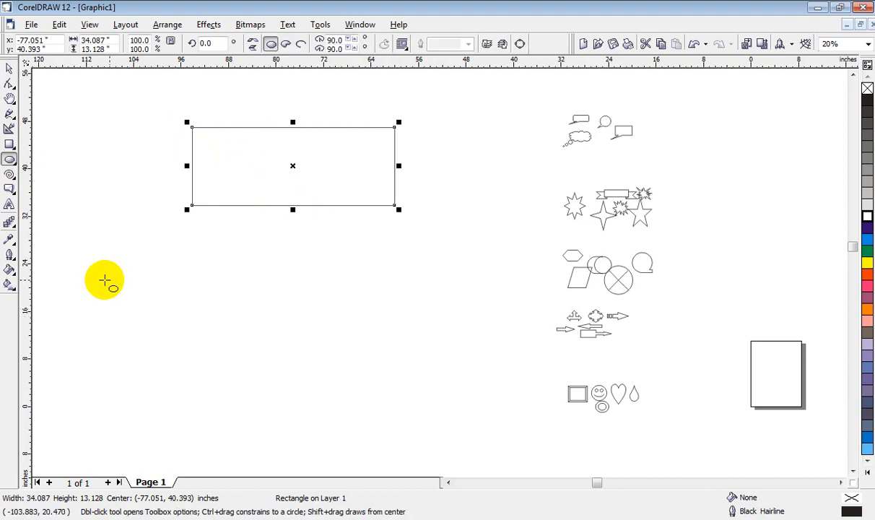
pyautogui.moveTo(167, 329); pyautogui.dragTo(320, 403)
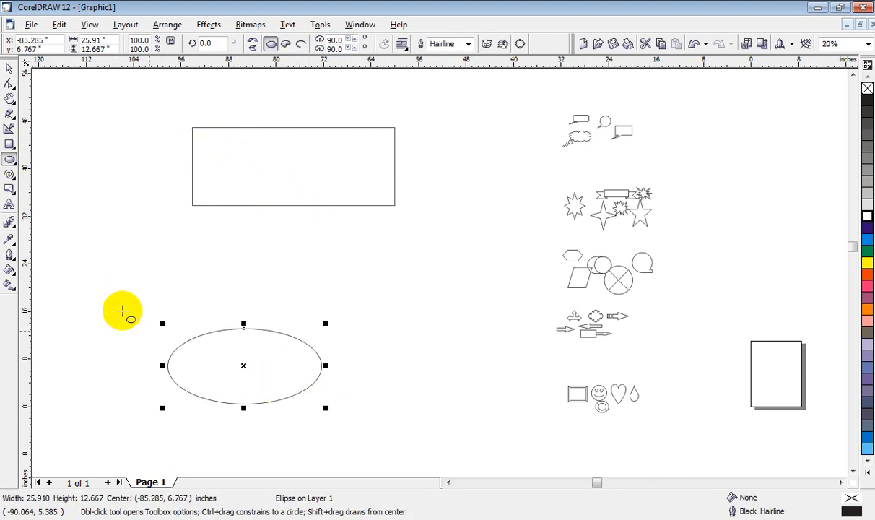
# Step: Blend the ellipse into the rectangle with the Interactive Blend tool, and delete the resulting blend group
pyautogui.click(9, 223)
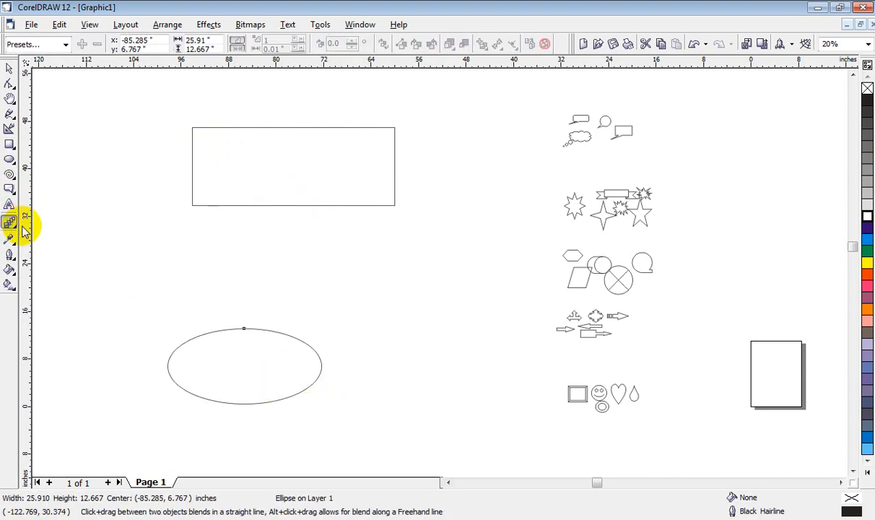
pyautogui.click(16, 225)
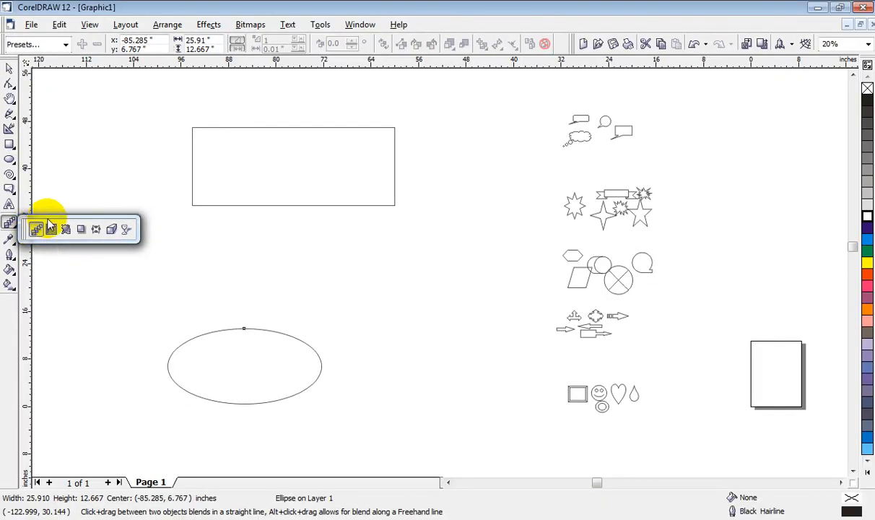
pyautogui.click(222, 328)
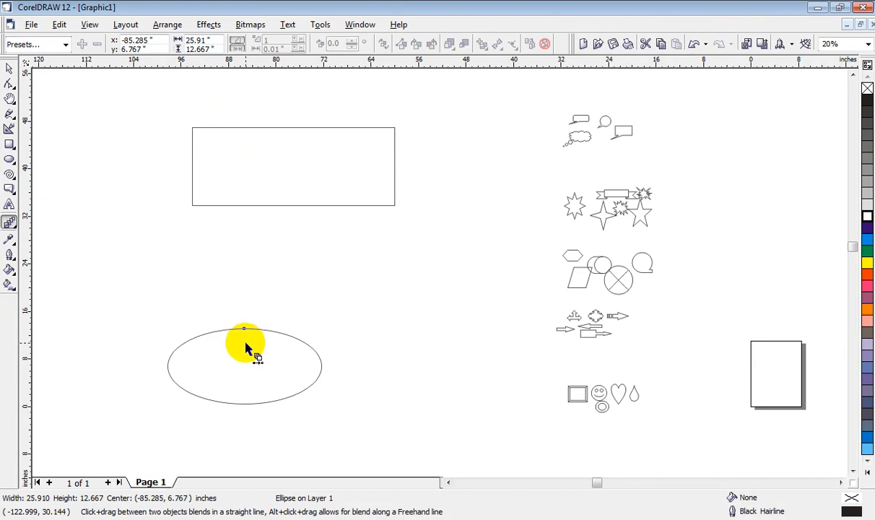
pyautogui.moveTo(248, 361); pyautogui.dragTo(292, 169)
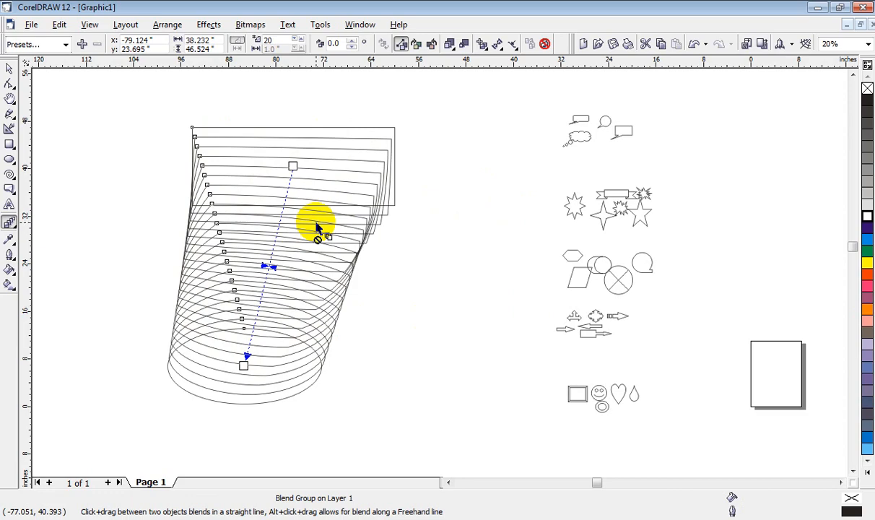
pyautogui.press('Delete')
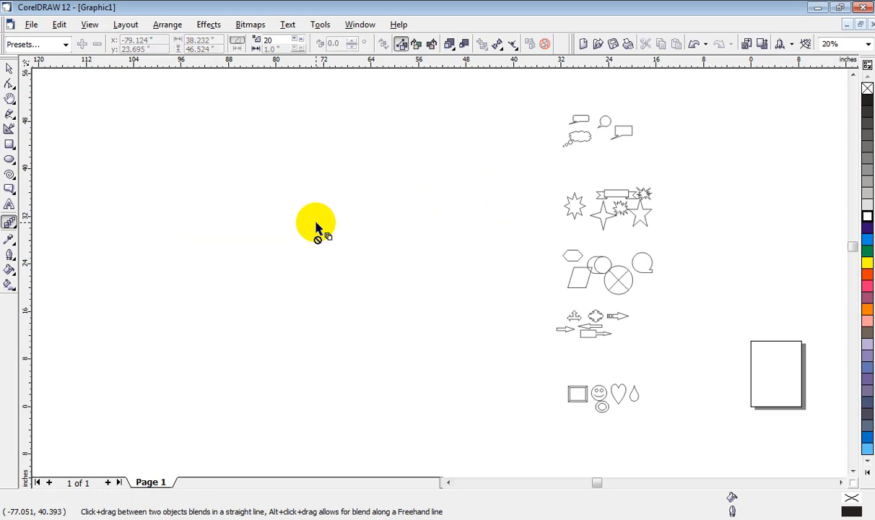
# Step: Draw a rectangle about 28.4 by 9.3 inches in the cleared area and fill it with Blue
pyautogui.click(9, 145)
pyautogui.moveTo(153, 110); pyautogui.dragTo(322, 165)
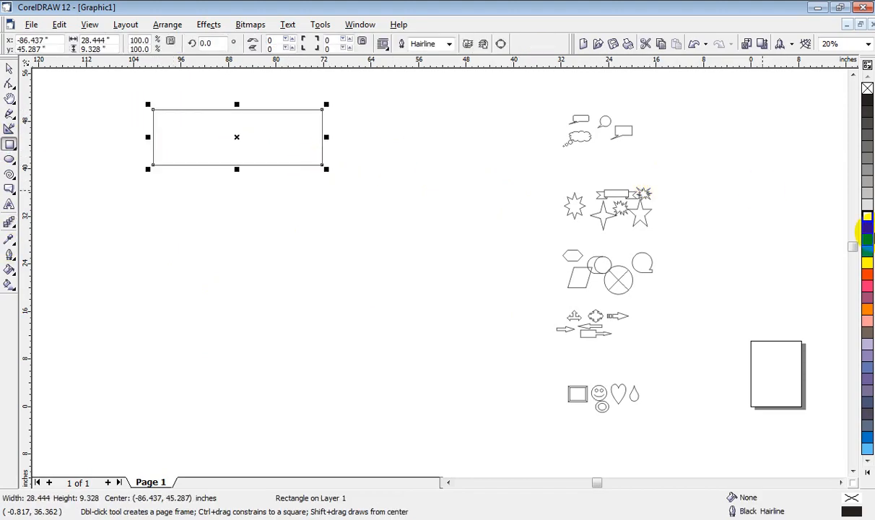
pyautogui.click(868, 227)
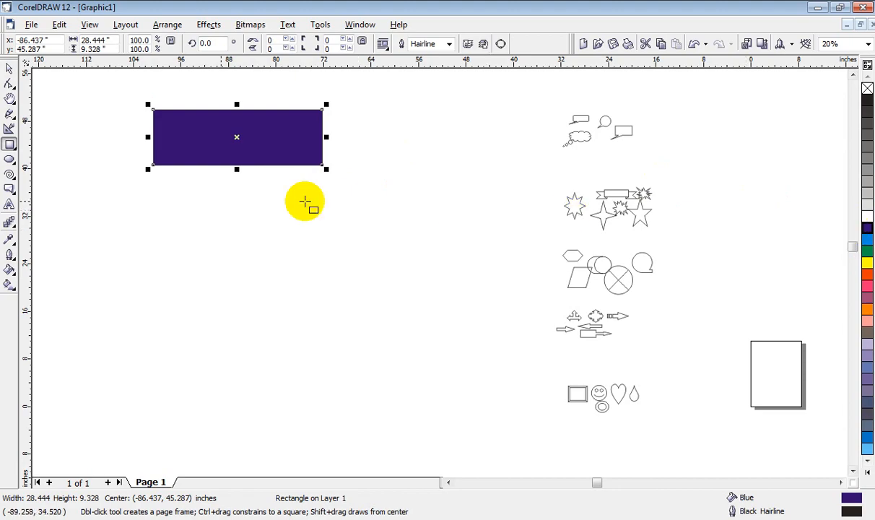
# Step: Draw an ellipse about 16.4 by 11.3 inches below the blue rectangle and fill it with Pink
pyautogui.click(10, 159)
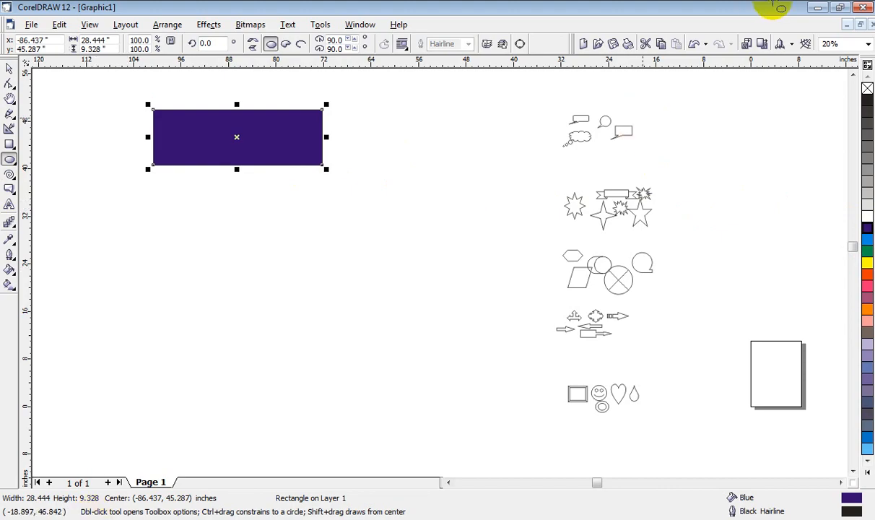
pyautogui.moveTo(195, 287); pyautogui.dragTo(301, 359)
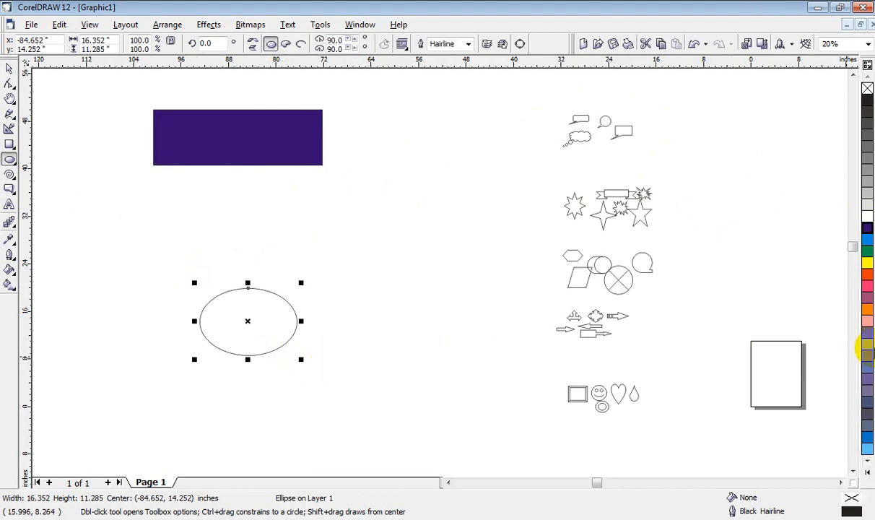
pyautogui.click(866, 319)
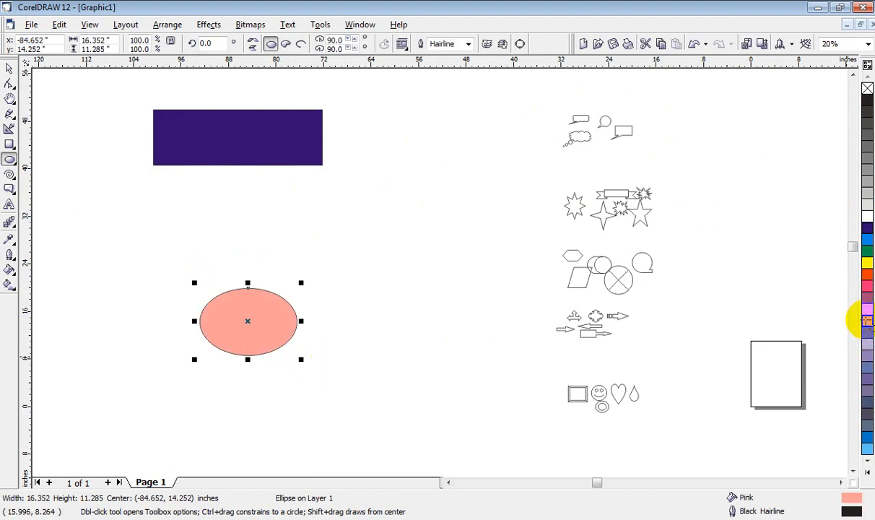
# Step: Blend the pink ellipse into the blue rectangle with the Interactive Blend tool, using 20 steps
pyautogui.click(10, 224)
pyautogui.moveTo(249, 325); pyautogui.dragTo(227, 153)
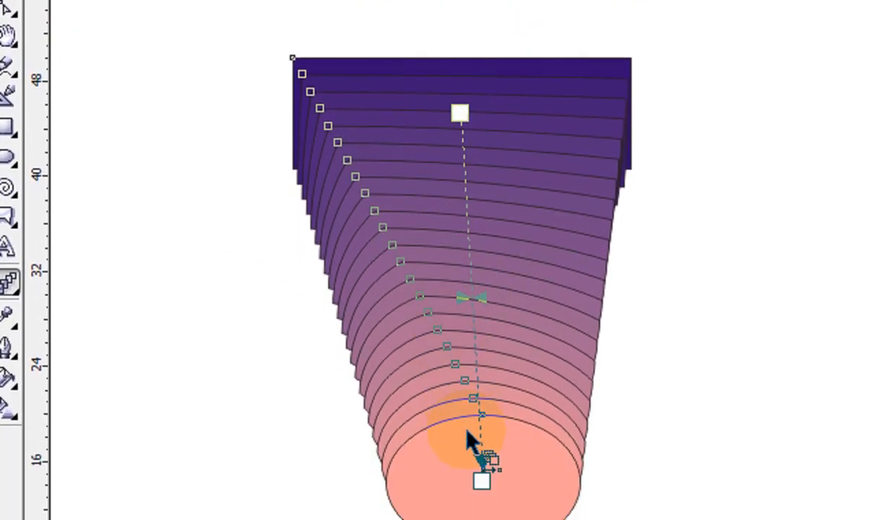
pyautogui.moveTo(482, 407); pyautogui.dragTo(474, 143)
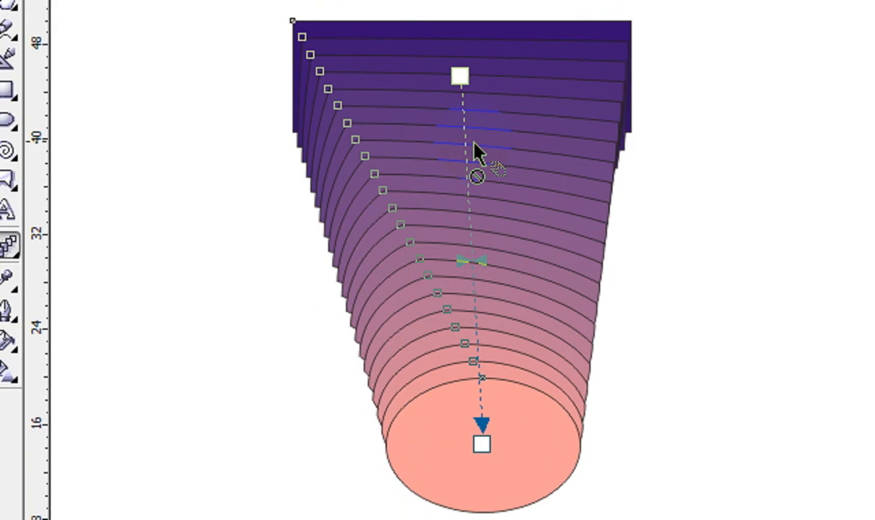
pyautogui.moveTo(473, 143); pyautogui.dragTo(473, 143)
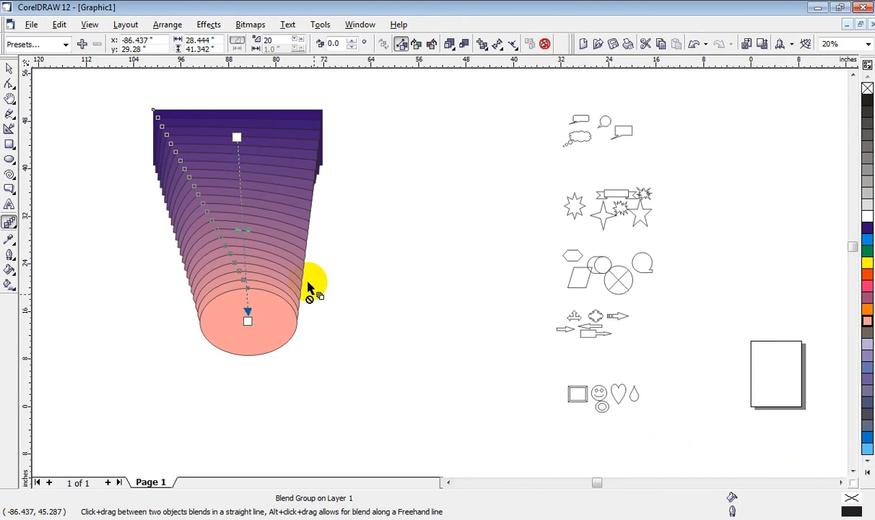
pyautogui.moveTo(274, 333); pyautogui.dragTo(255, 325)
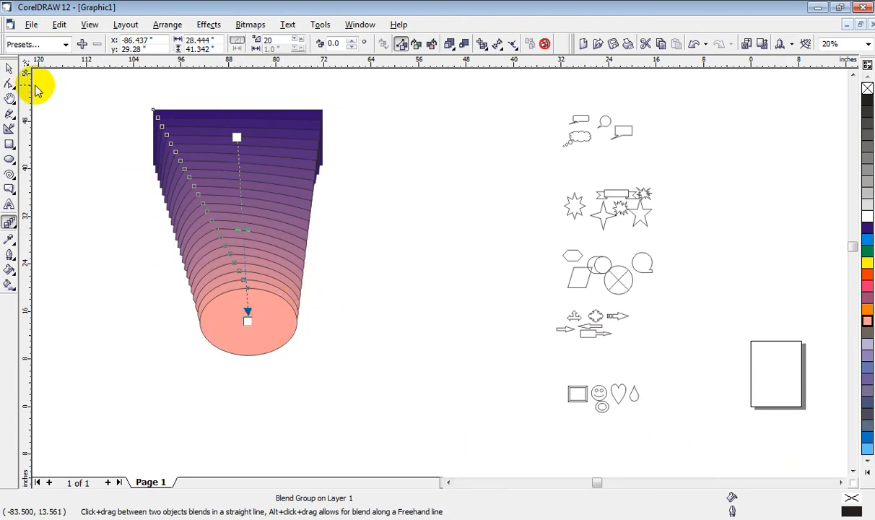
# Step: Move the whole blend group about 21.5 inches toward the finished shapes
pyautogui.click(10, 68)
pyautogui.moveTo(239, 318); pyautogui.dragTo(401, 303)
pyautogui.moveTo(395, 177); pyautogui.dragTo(358, 214)
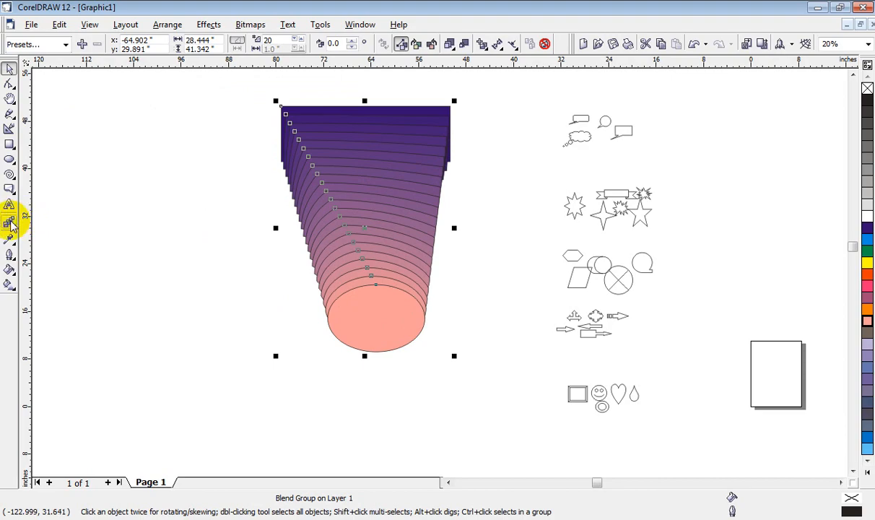
# Step: Shift the blend's object and colour acceleration close to the rectangle, down close to the ellipse, and back to slightly nearer the rectangle
pyautogui.click(9, 221)
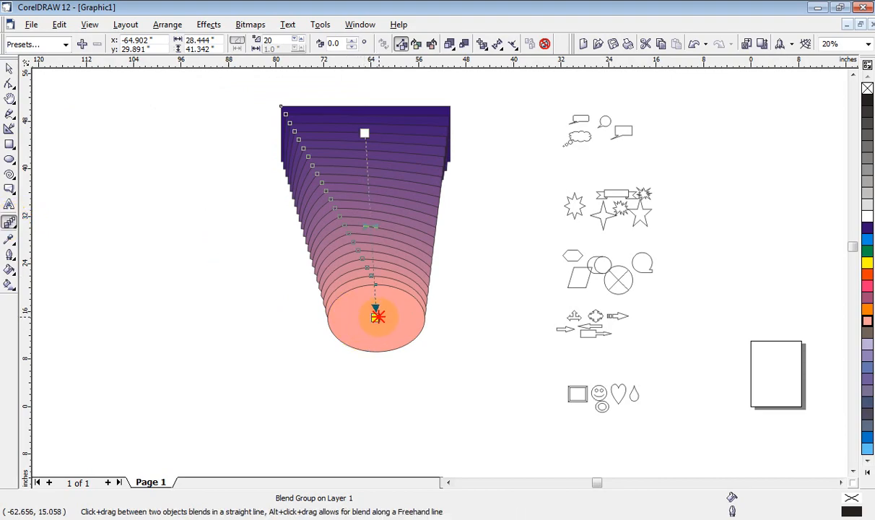
pyautogui.moveTo(376, 316); pyautogui.dragTo(375, 307)
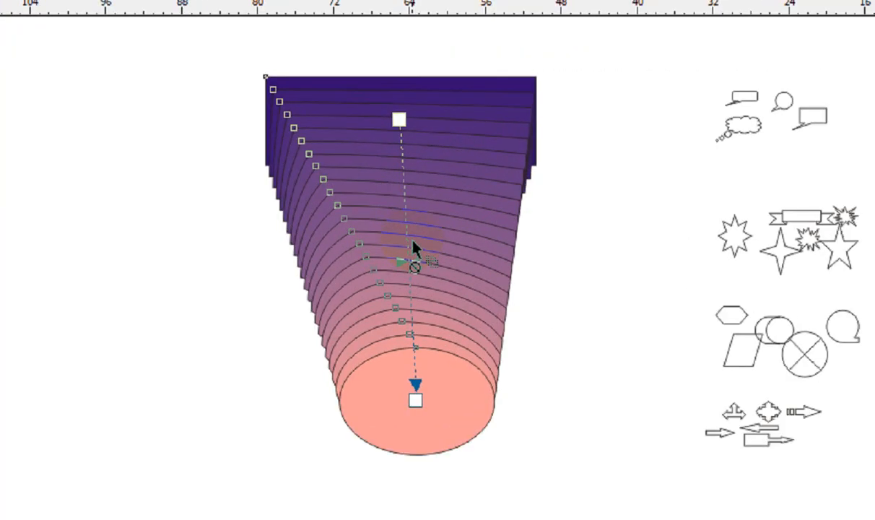
pyautogui.moveTo(423, 287); pyautogui.dragTo(454, 200)
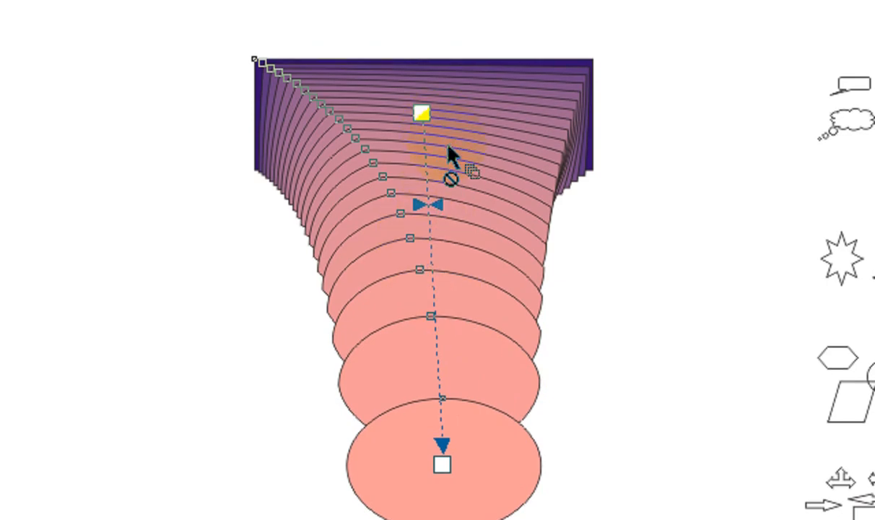
pyautogui.moveTo(431, 209); pyautogui.dragTo(465, 390)
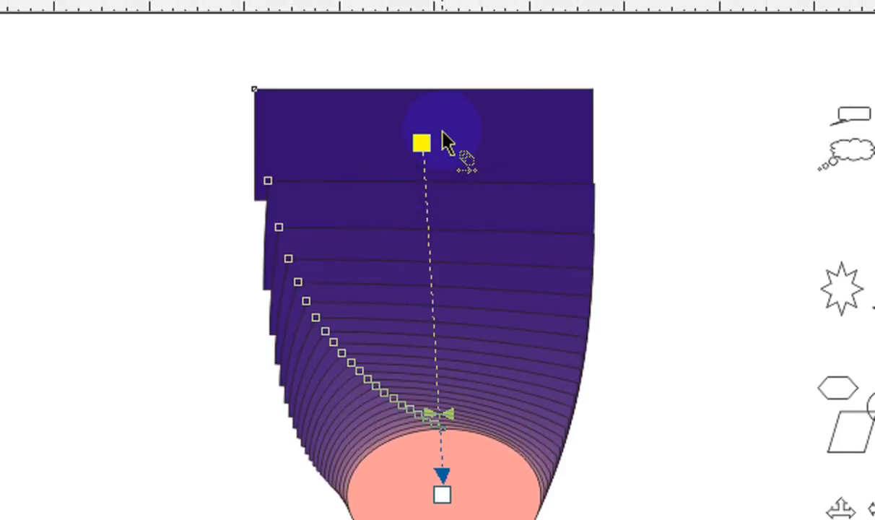
pyautogui.moveTo(438, 413); pyautogui.dragTo(468, 250)
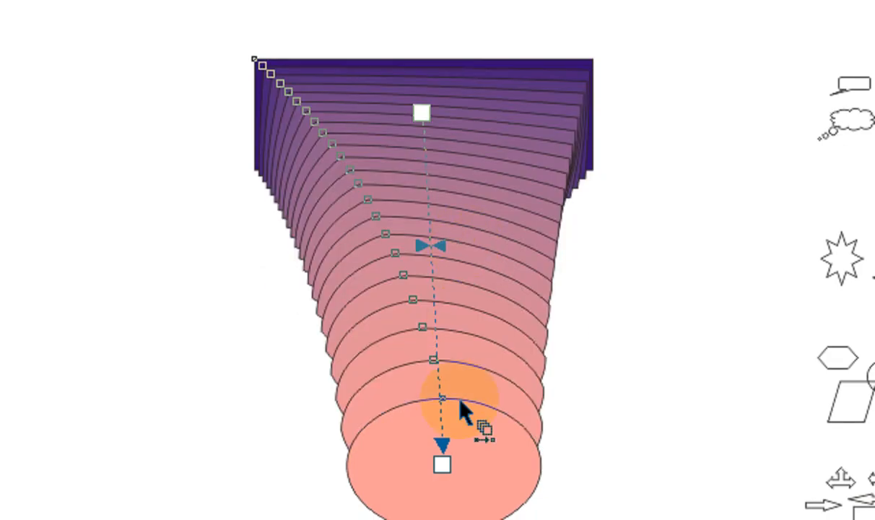
# Step: Move the blend's pink ellipse toward the finished shapes and back to the opposite side, centred at about -102.4, 13.2 inches
pyautogui.moveTo(441, 469); pyautogui.dragTo(452, 470)
pyautogui.moveTo(452, 391); pyautogui.dragTo(638, 446)
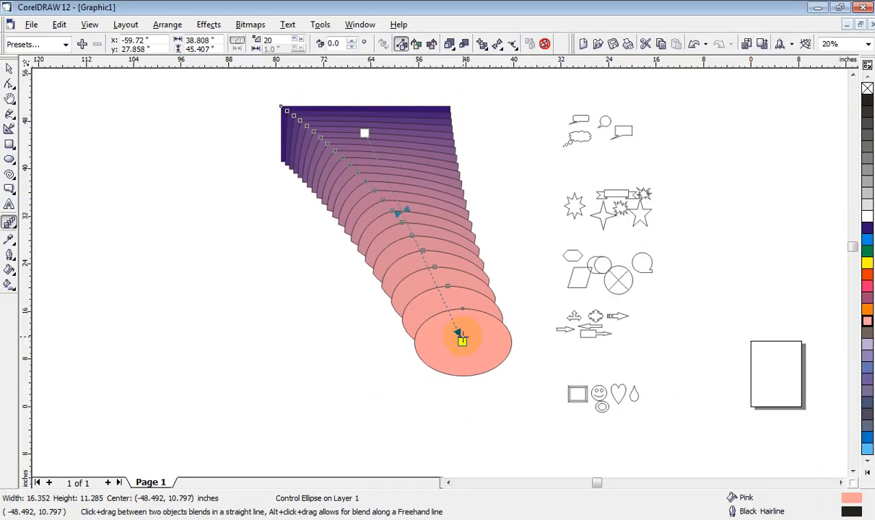
pyautogui.moveTo(460, 341); pyautogui.dragTo(142, 327)
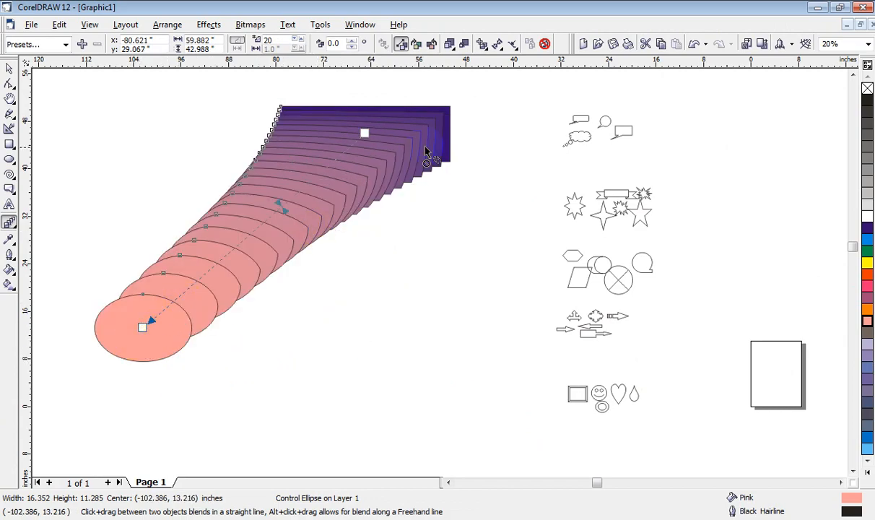
# Step: Shift the blend's object and colour acceleration close to the rectangle and back toward the ellipse, and delete the blend group
pyautogui.click(280, 205)
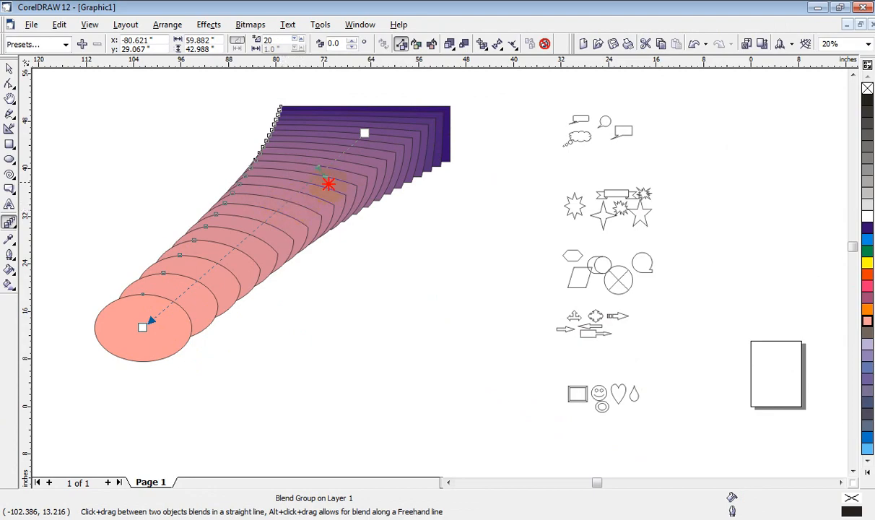
pyautogui.moveTo(328, 184); pyautogui.dragTo(361, 165)
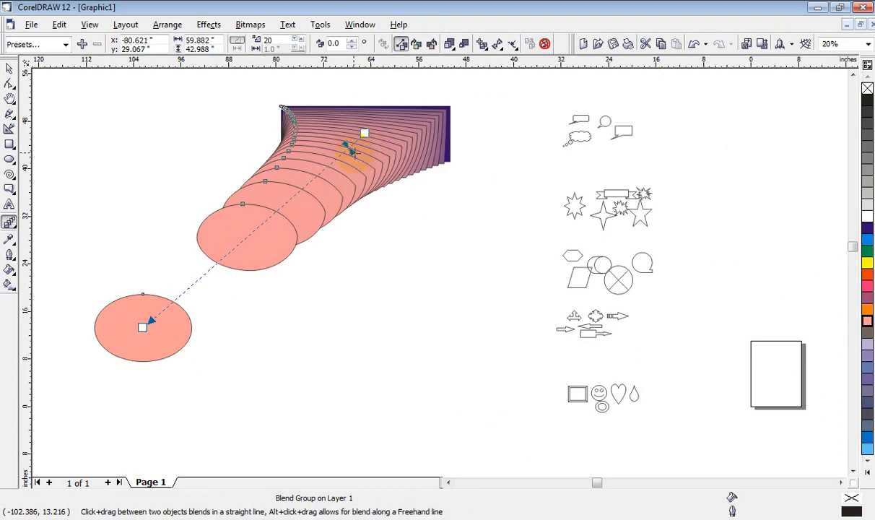
pyautogui.moveTo(347, 158); pyautogui.dragTo(224, 267)
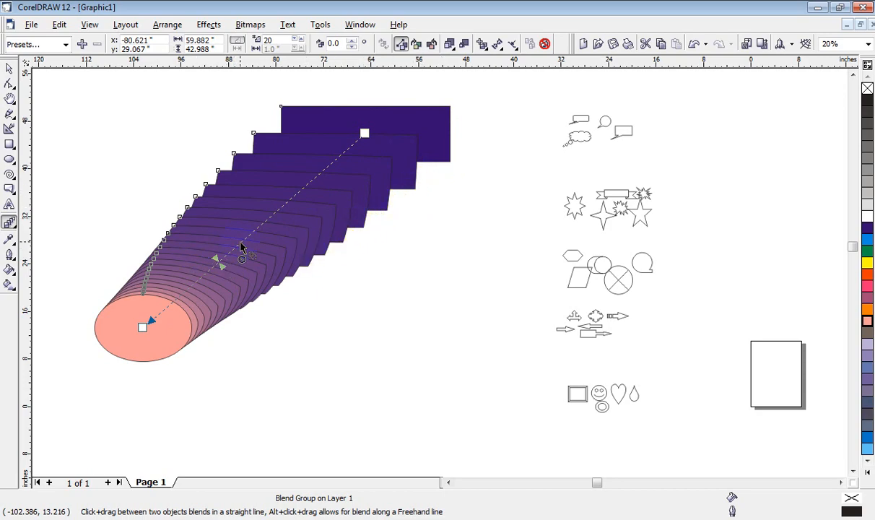
pyautogui.press('Delete')
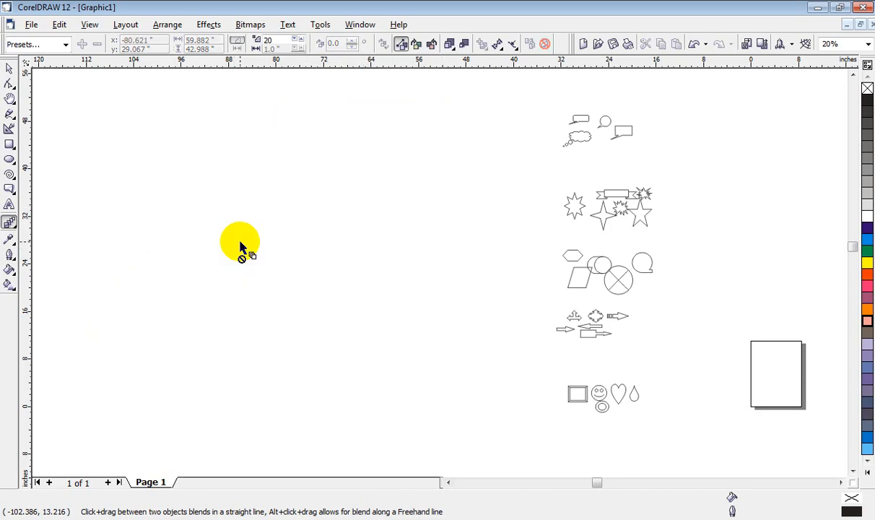
# Step: Draw a rectangle about 50.1 by 34.9 inches in the empty area beside the finished shapes and fill it with Pink
pyautogui.click(14, 230)
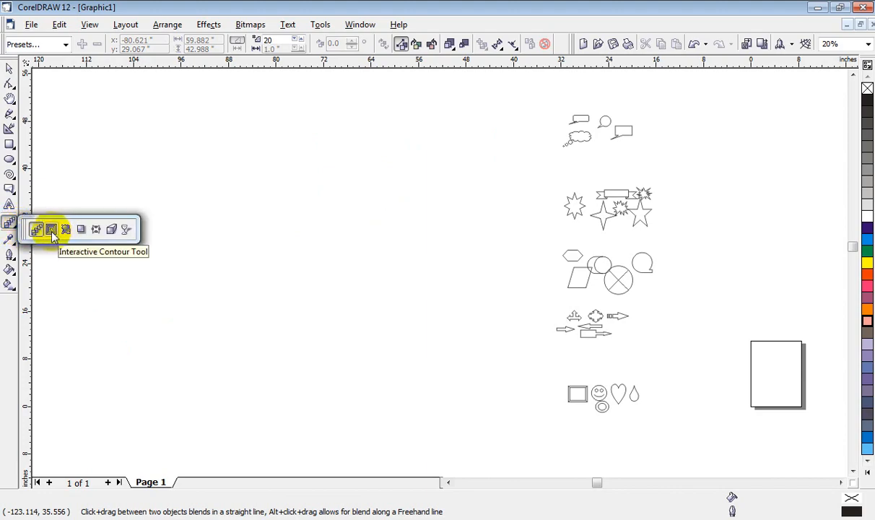
pyautogui.click(50, 229)
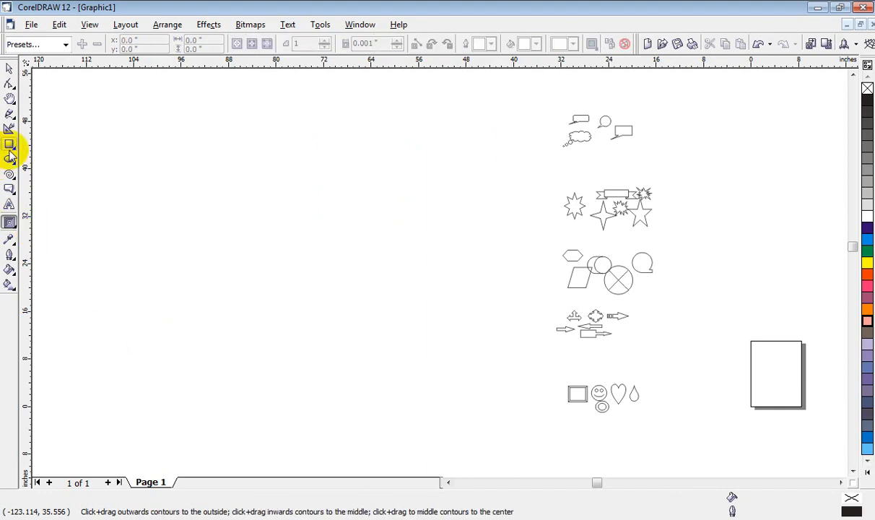
pyautogui.click(9, 144)
pyautogui.moveTo(153, 145); pyautogui.dragTo(451, 353)
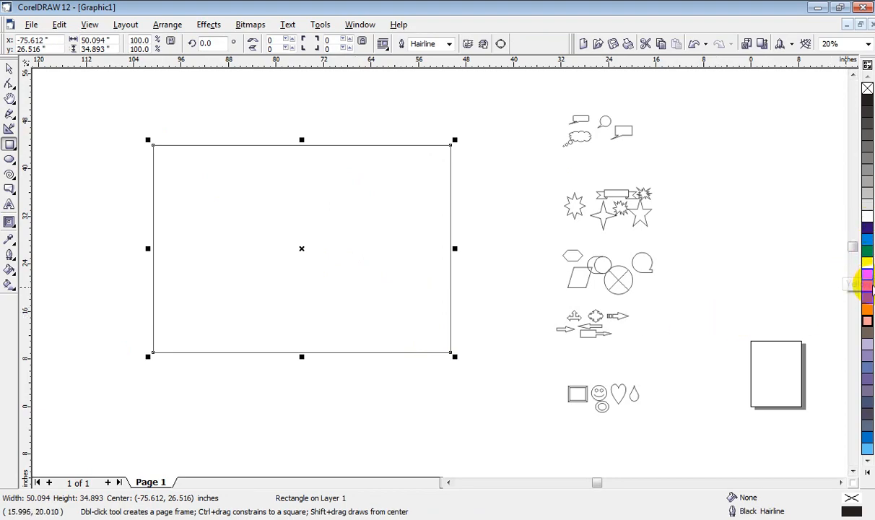
pyautogui.click(868, 304)
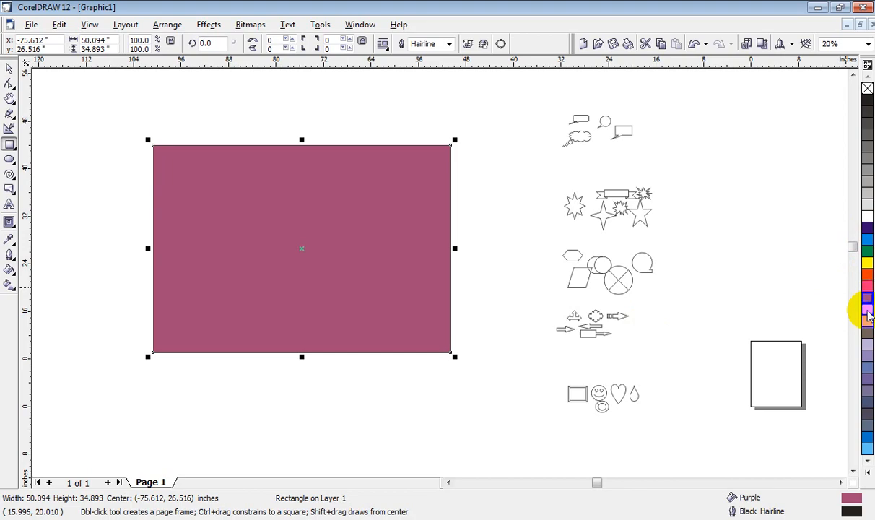
pyautogui.click(867, 322)
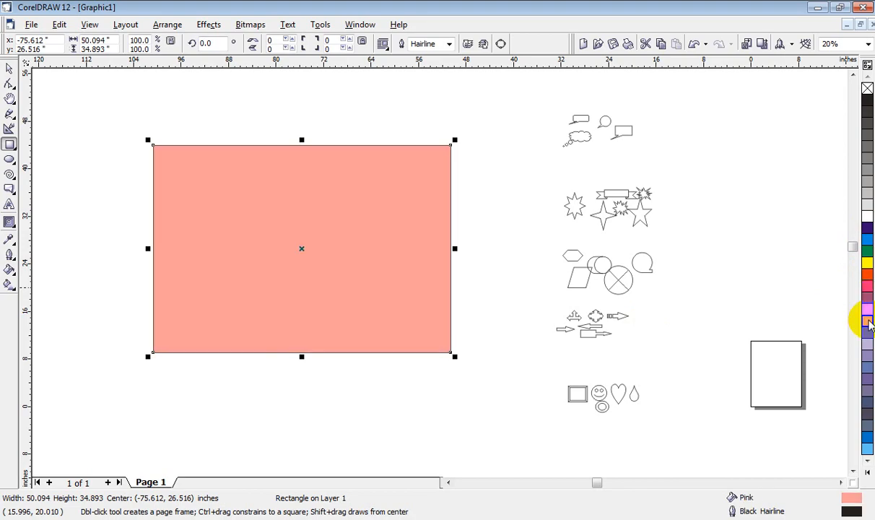
# Step: Apply an inside contour of 150 steps with a 0.1-inch offset to the pink rectangle using the Interactive Contour tool
pyautogui.click(11, 223)
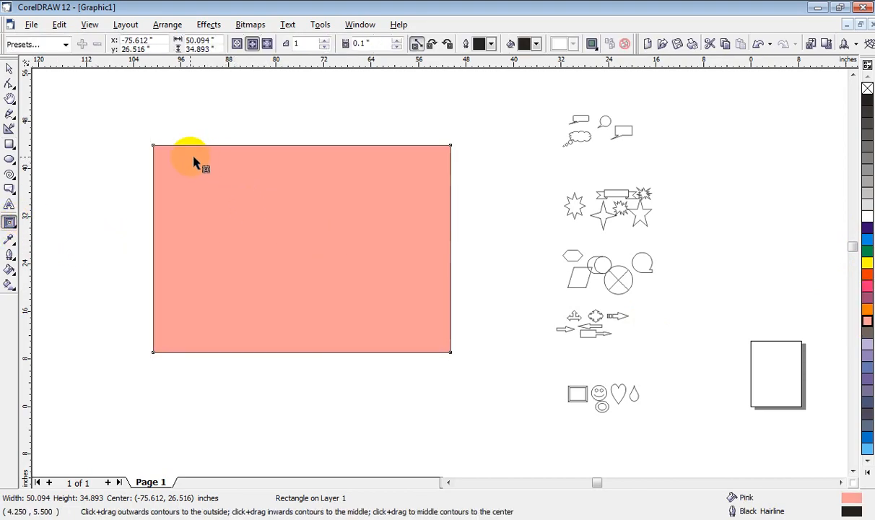
pyautogui.moveTo(182, 182); pyautogui.dragTo(268, 235)
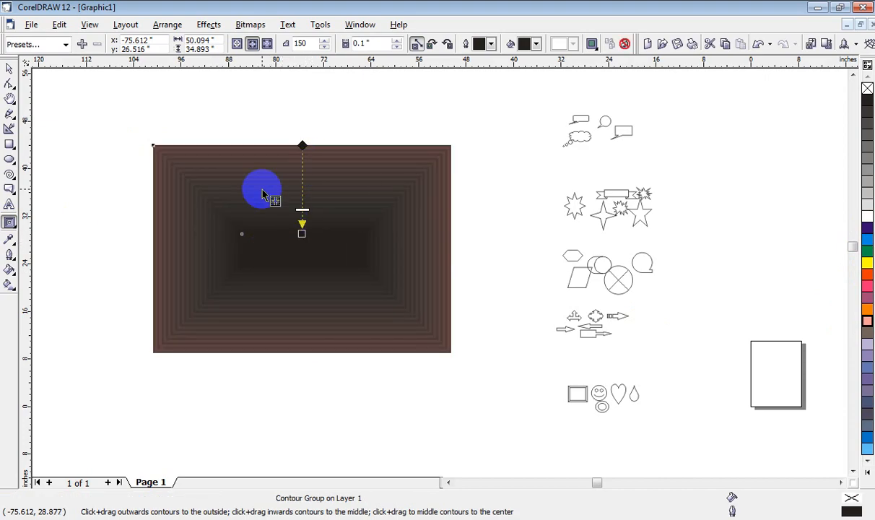
# Step: Examine the closely spaced contour lines at the rectangle's upper corner and centre, and return to the whole contoured rectangle
pyautogui.scroll(1, 260, 189)
pyautogui.scroll(1, 244, 148)
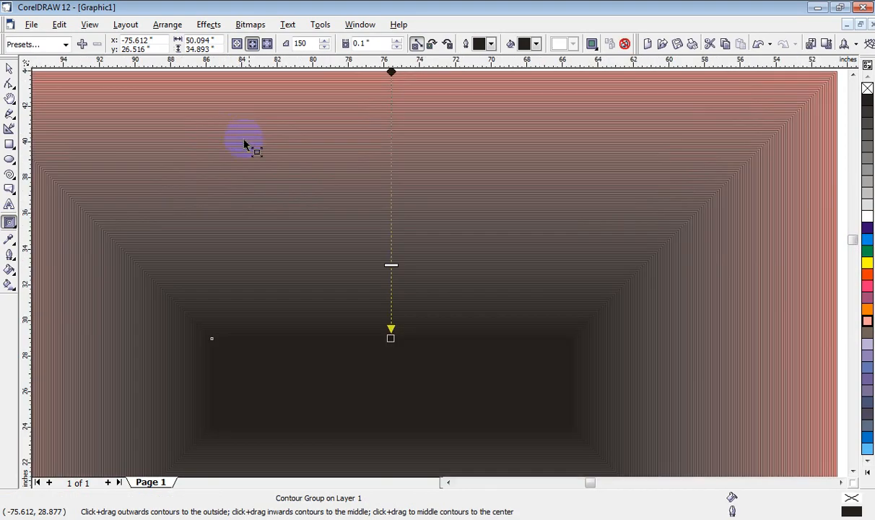
pyautogui.scroll(-2, 242, 139)
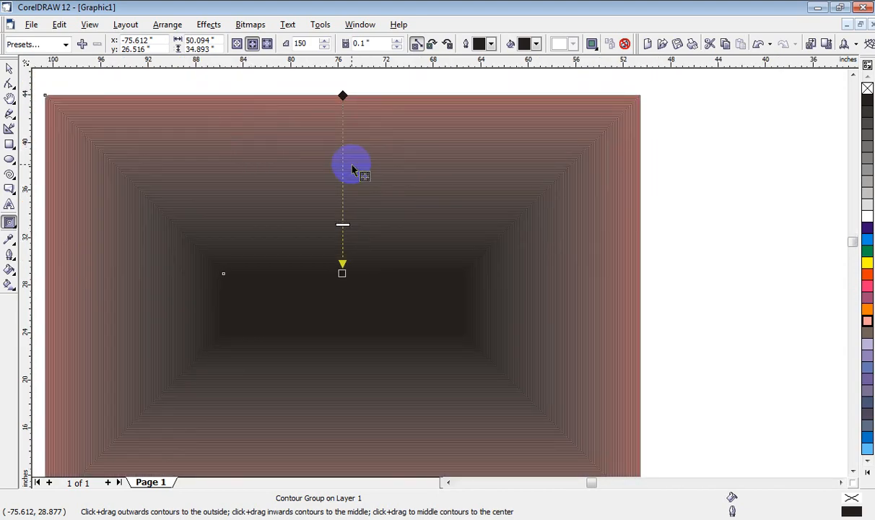
pyautogui.scroll(-1, 217, 137)
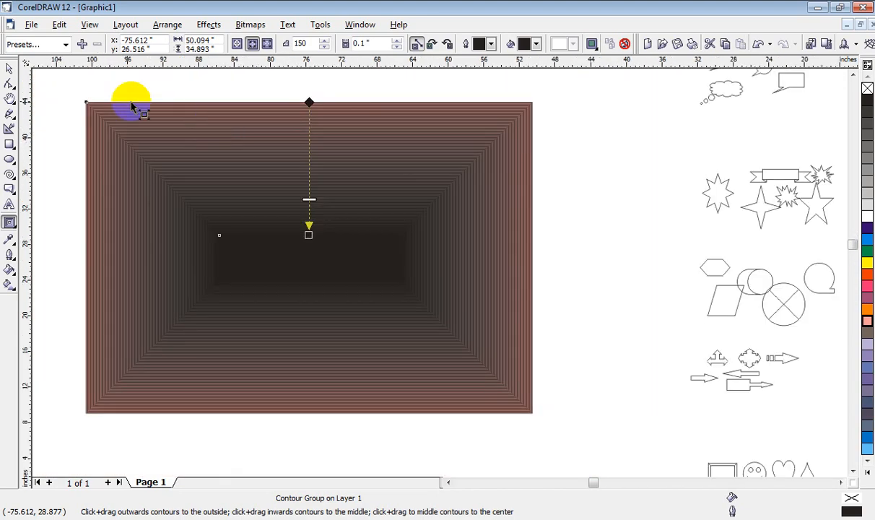
pyautogui.scroll(2, 86, 98)
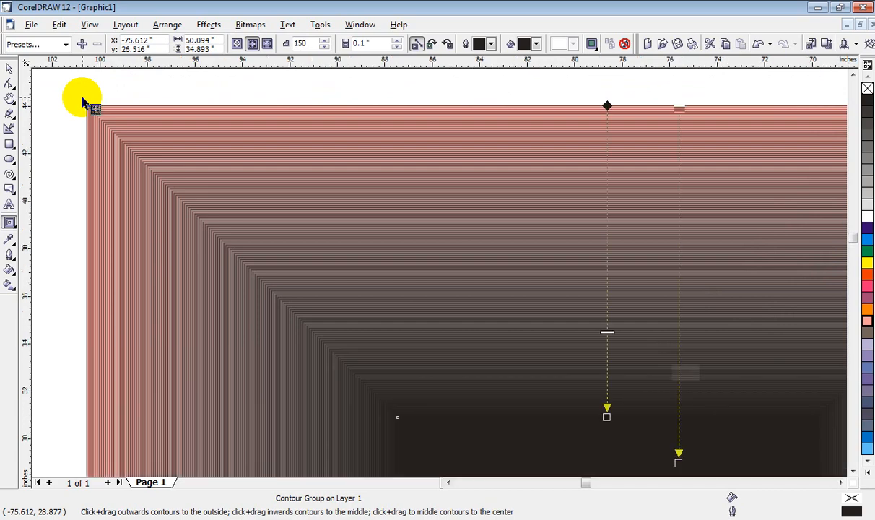
pyautogui.scroll(4, 83, 101)
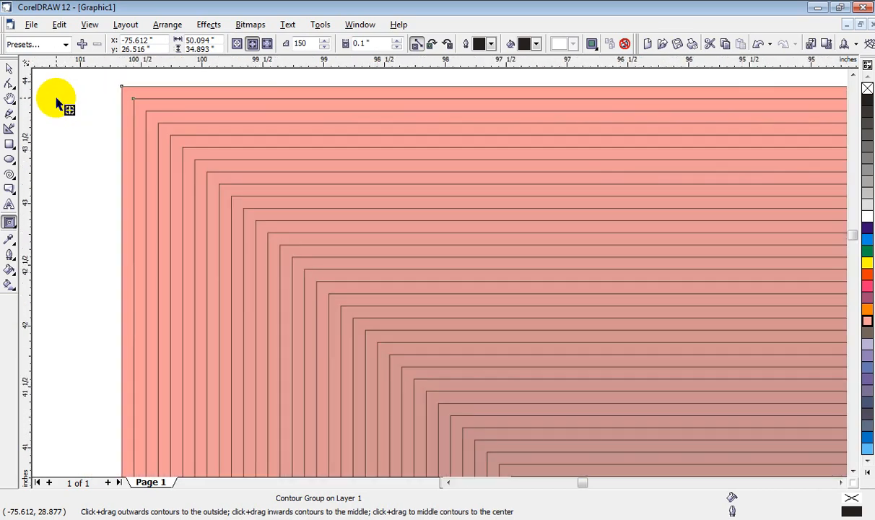
pyautogui.scroll(3, 207, 178)
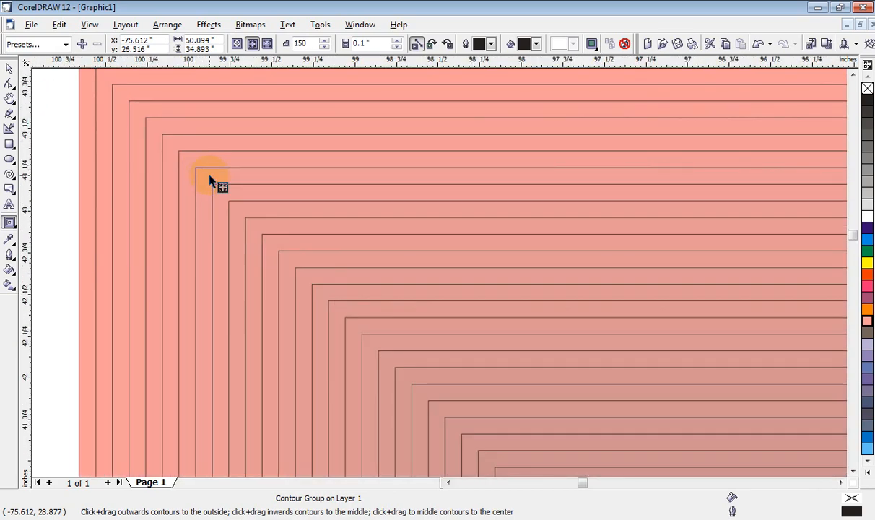
pyautogui.scroll(-5, 235, 224)
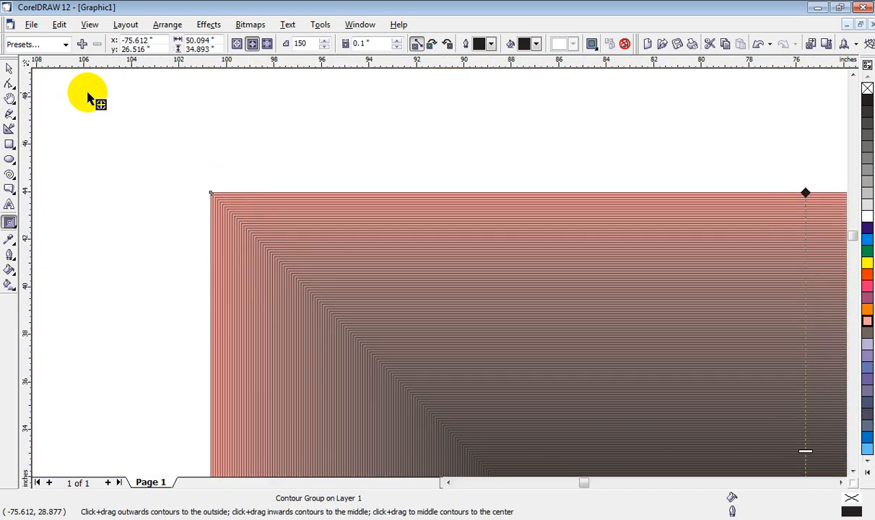
pyautogui.click(841, 483)
pyautogui.click(841, 483)
pyautogui.click(841, 483)
pyautogui.scroll(-1, 507, 239)
pyautogui.scroll(-1, 508, 239)
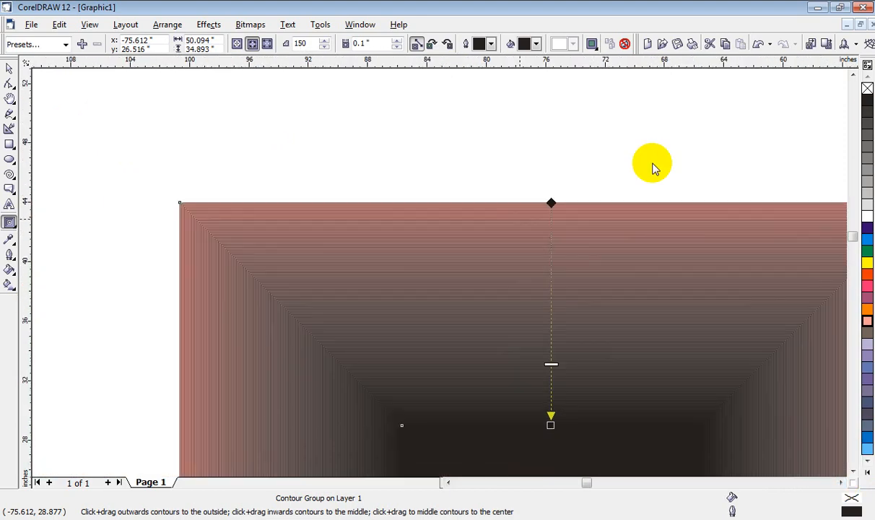
pyautogui.scroll(-1, 702, 254)
pyautogui.press('h')
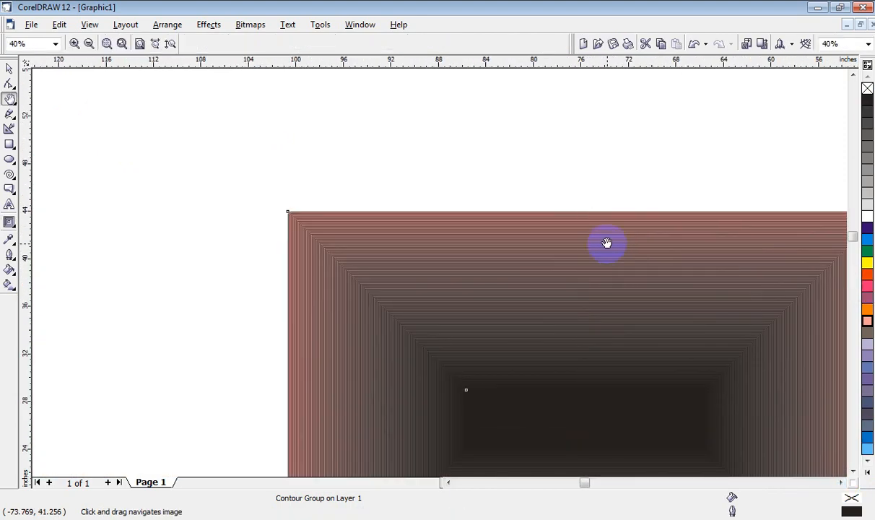
pyautogui.moveTo(625, 247); pyautogui.dragTo(336, 184)
pyautogui.scroll(-1, 453, 155)
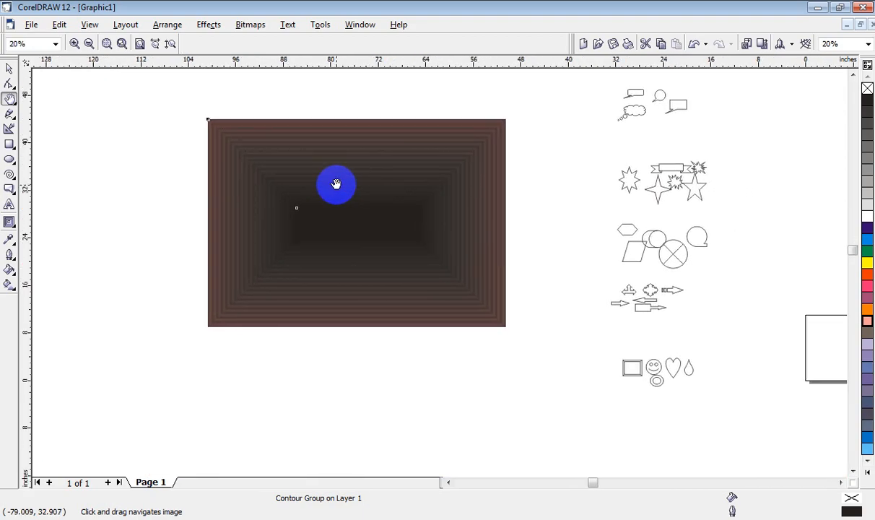
# Step: Set the rectangle's contour steps to 15
pyautogui.press('space')
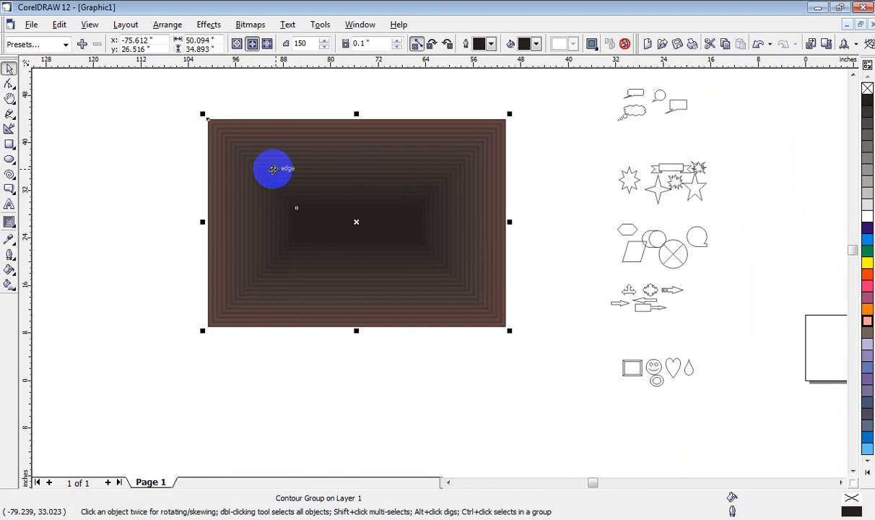
pyautogui.click(10, 222)
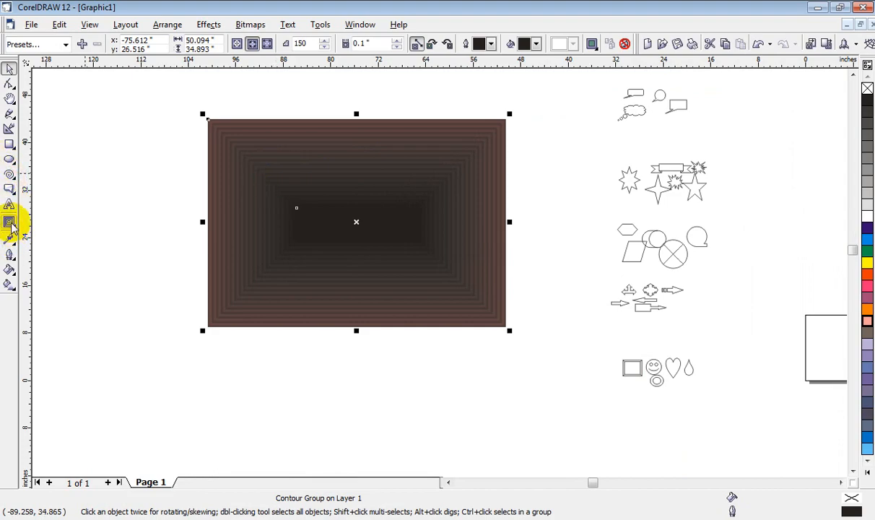
pyautogui.click(312, 131)
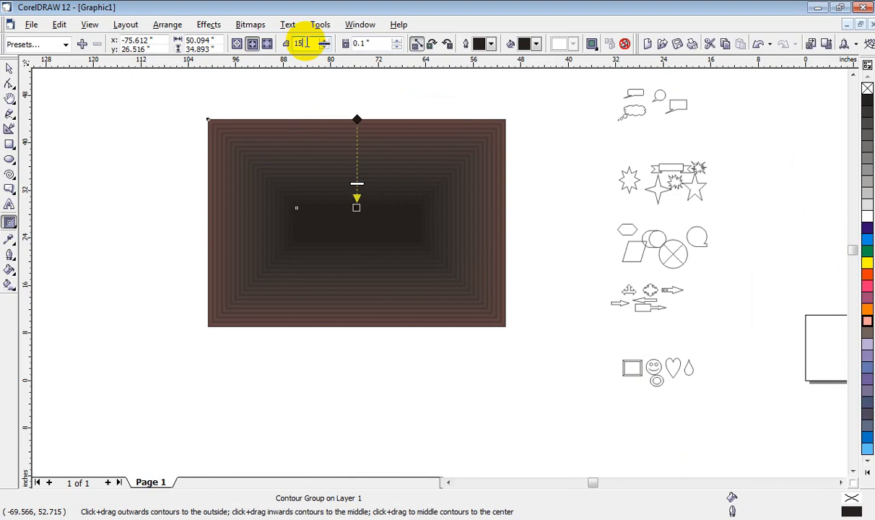
pyautogui.press('Return')
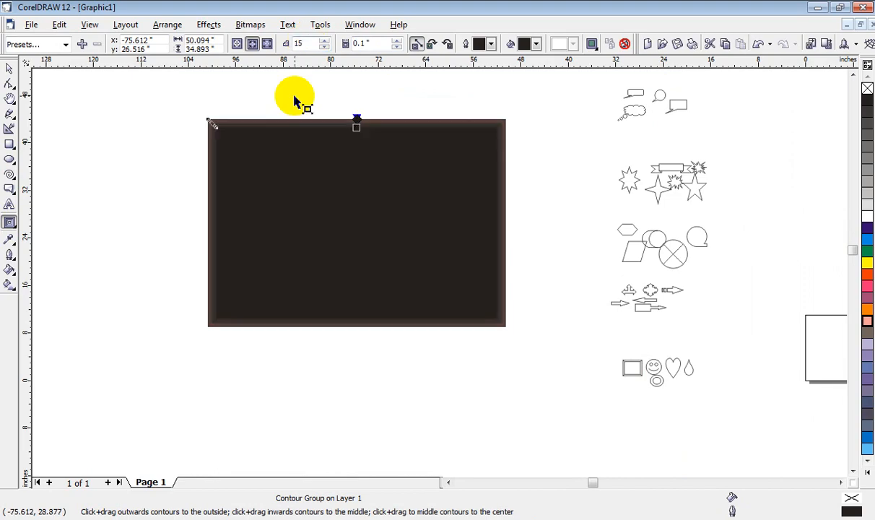
# Step: Inspect the contour bands at the rectangle's corner and set the contour offset to 5 inches
pyautogui.scroll(1, 199, 106)
pyautogui.scroll(2, 205, 110)
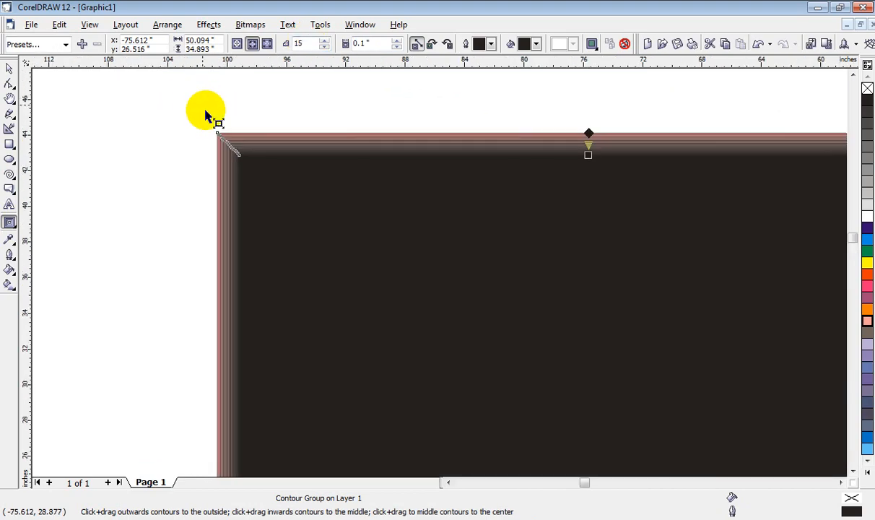
pyautogui.scroll(1, 222, 130)
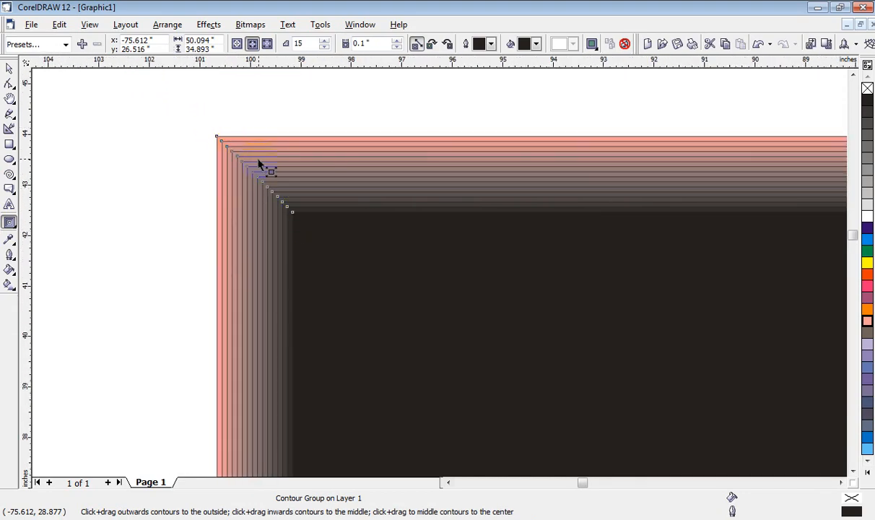
pyautogui.scroll(-4, 227, 149)
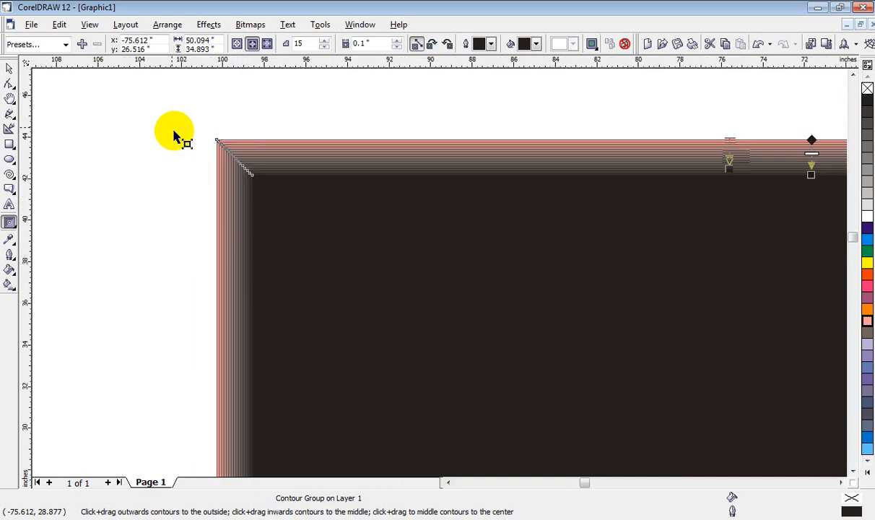
pyautogui.scroll(-2, 160, 106)
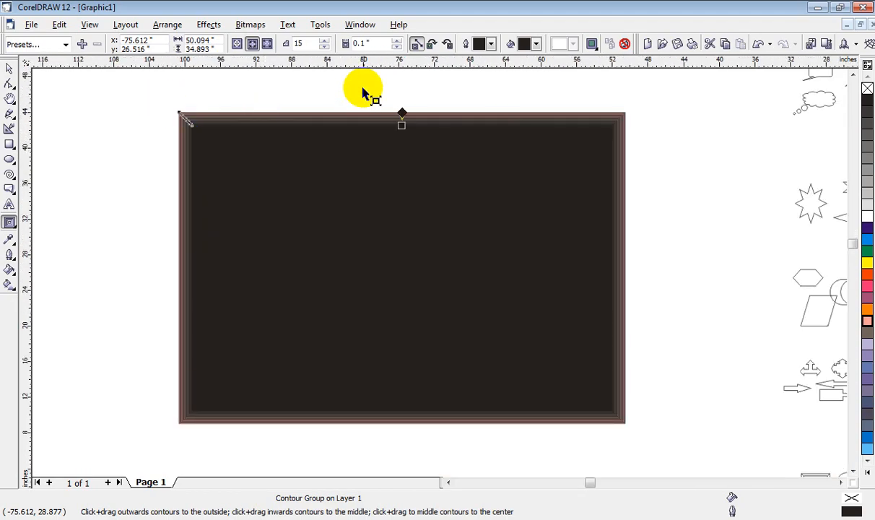
pyautogui.click(351, 43)
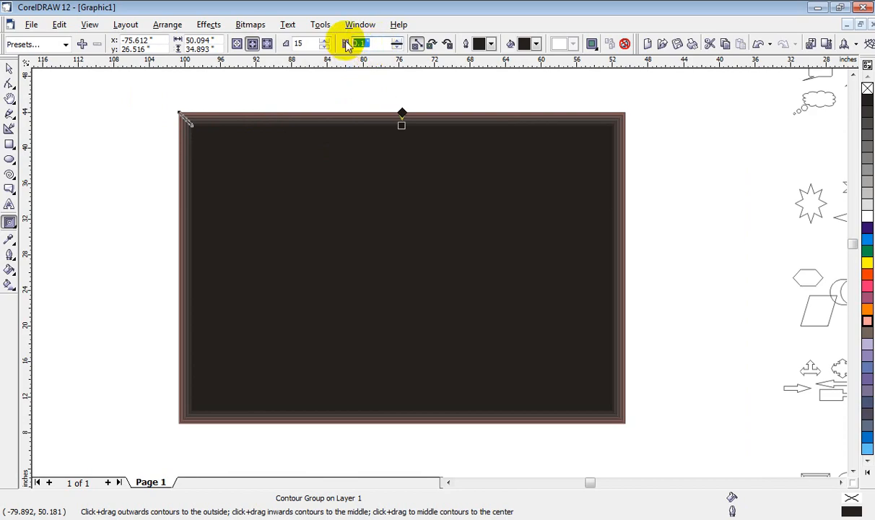
pyautogui.write('5')
pyautogui.press('Return')
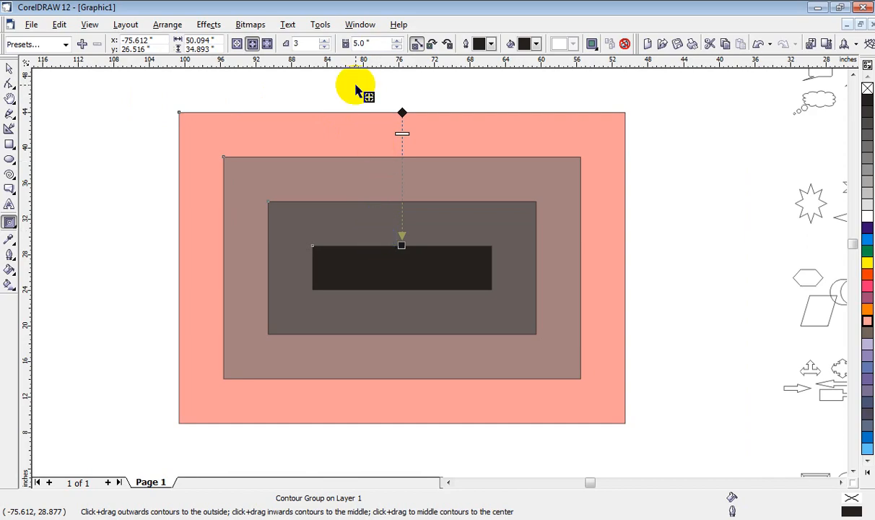
# Step: Set the rectangle's contour offset to 2 inches and its contour steps to 7
pyautogui.doubleClick(353, 43)
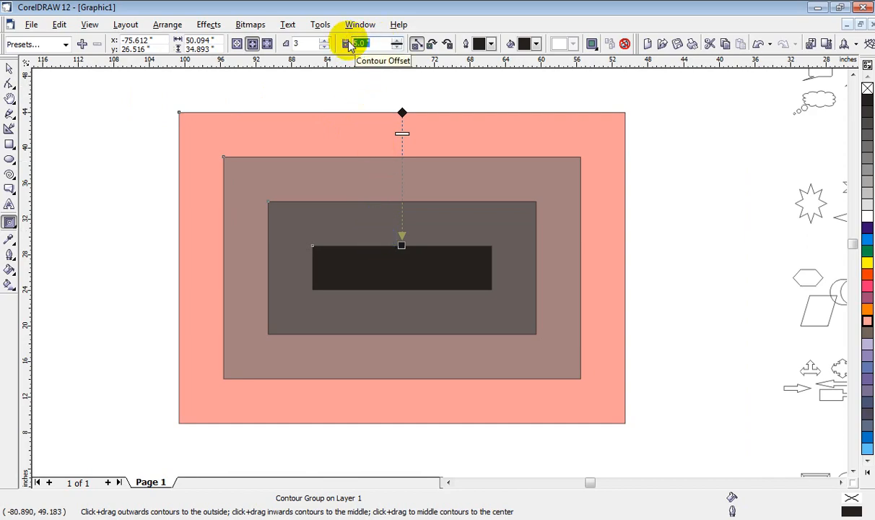
pyautogui.press('Return')
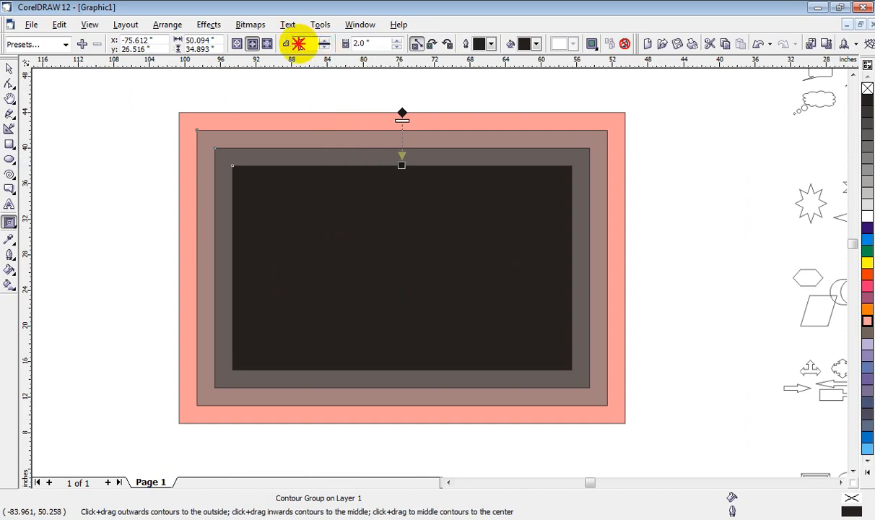
pyautogui.doubleClick(309, 43)
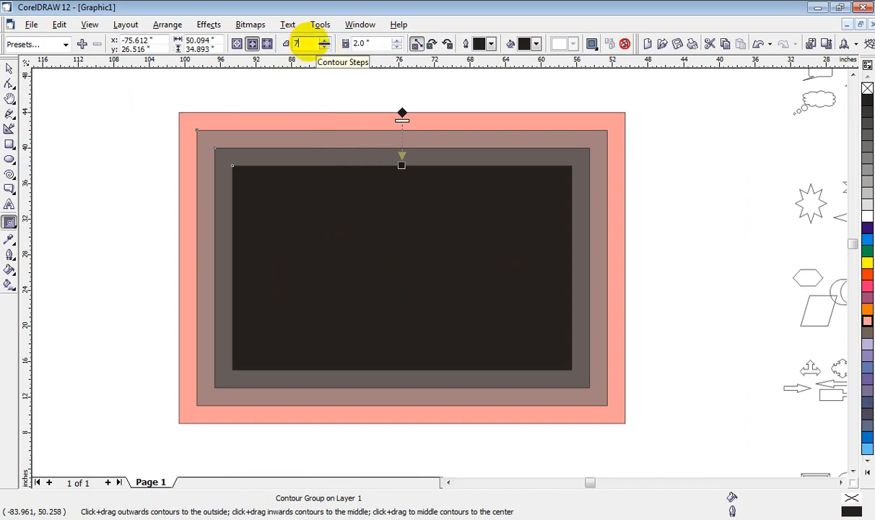
pyautogui.write('7')
pyautogui.press('Return')
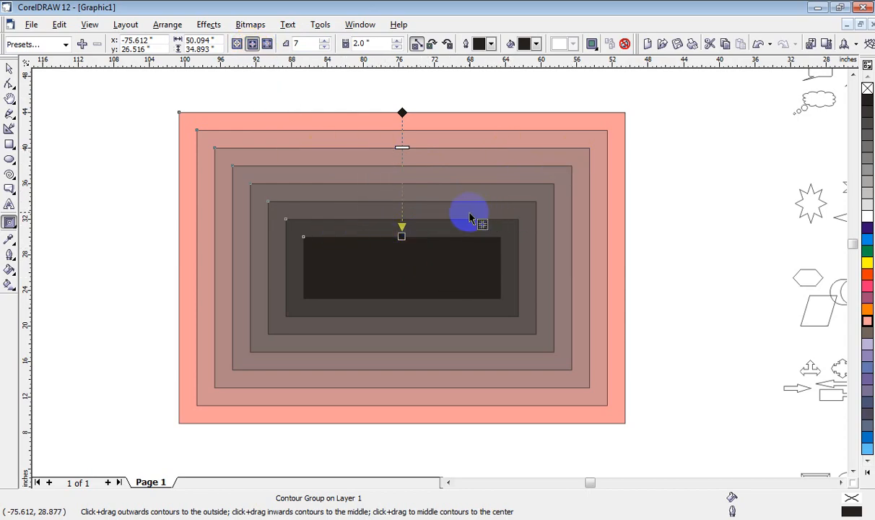
# Step: Switch the pink rectangle's contour direction from inside to outside
pyautogui.click(266, 45)
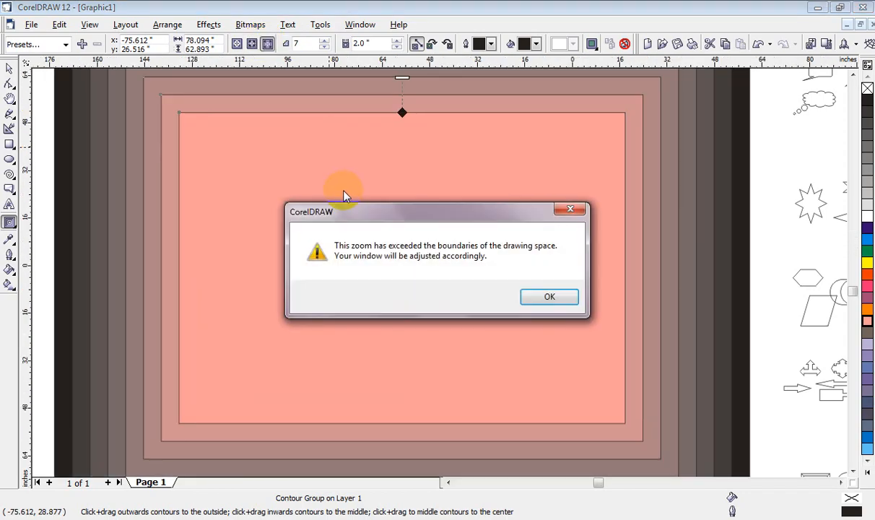
pyautogui.click(552, 293)
pyautogui.scroll(3, 440, 283)
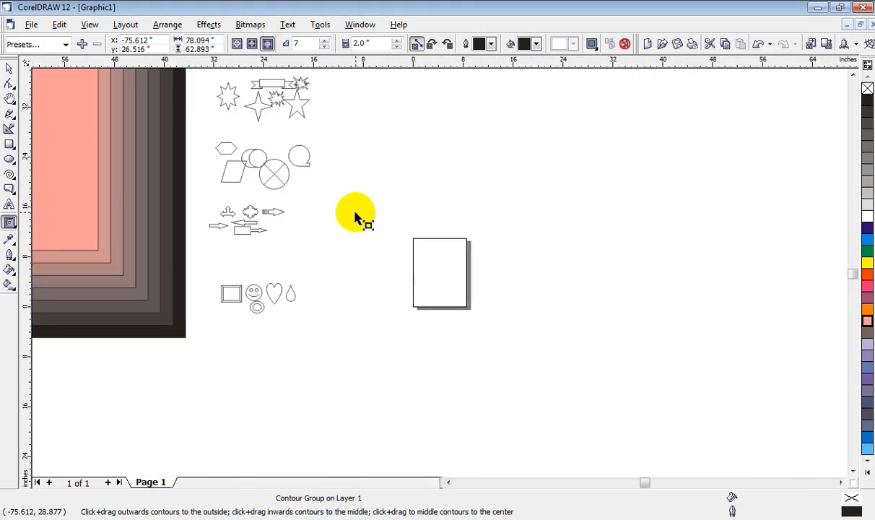
pyautogui.scroll(1, 518, 304)
pyautogui.click(552, 293)
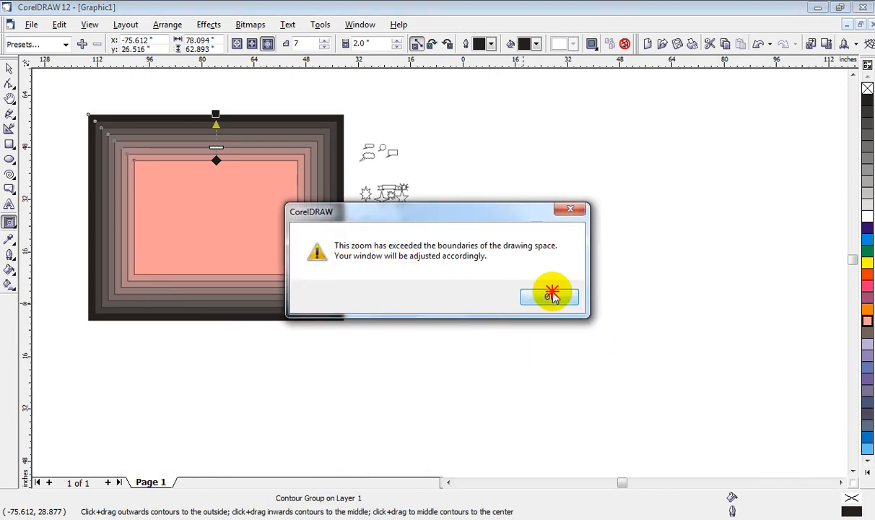
pyautogui.scroll(3, 258, 193)
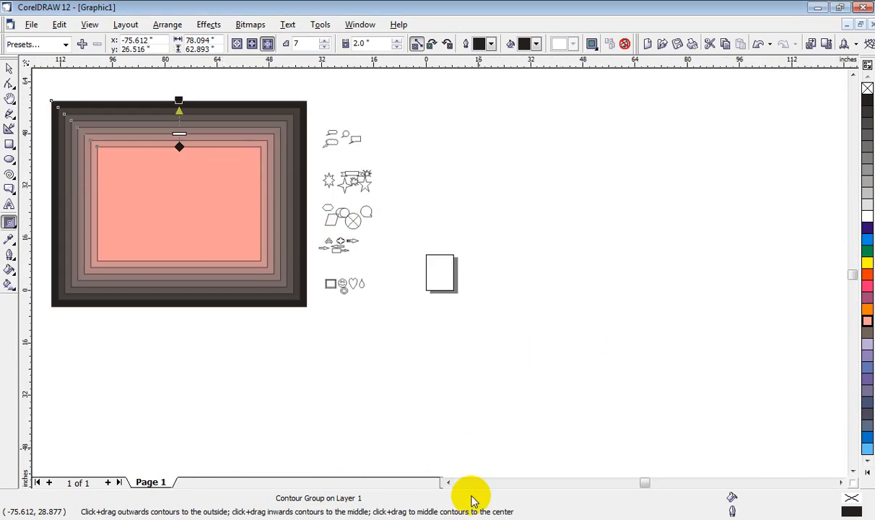
pyautogui.click(447, 482)
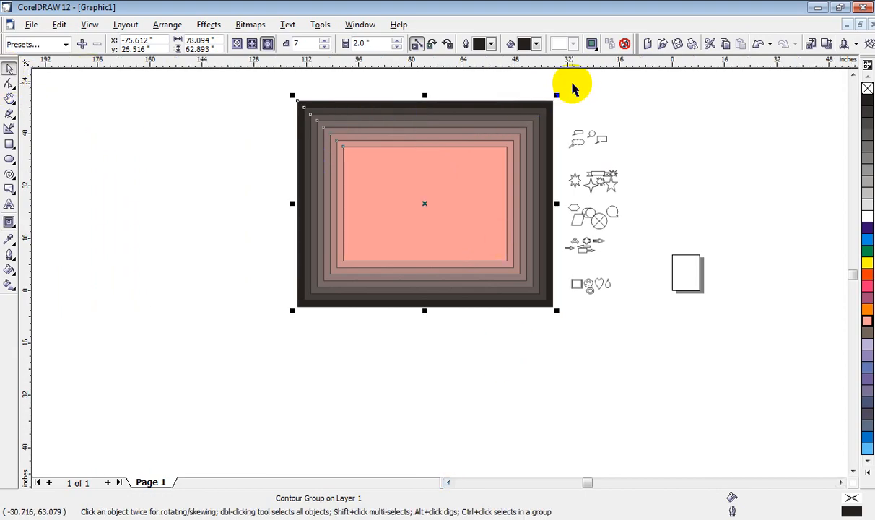
# Step: Scale the contoured rectangle group down to about 31.5 by 30.4 inches
pyautogui.moveTo(557, 95); pyautogui.dragTo(354, 262)
pyautogui.hotkey('shift', 'F2')
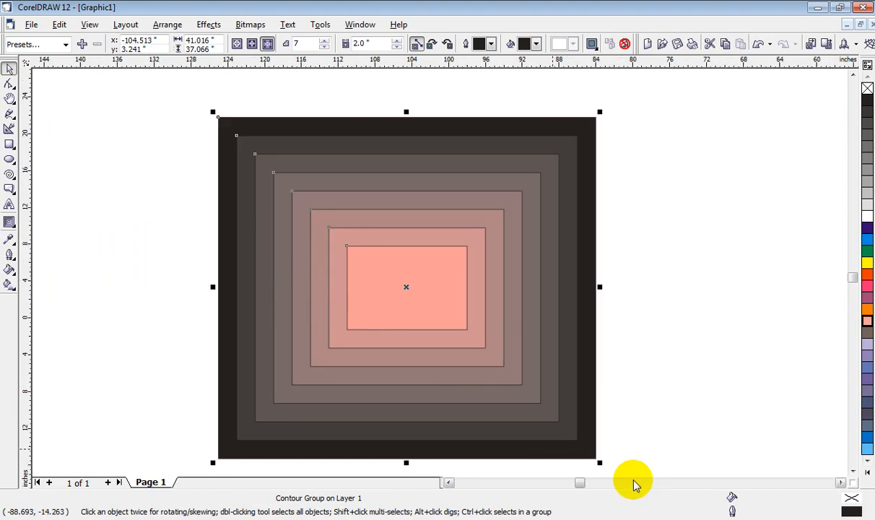
pyautogui.moveTo(595, 458); pyautogui.dragTo(412, 278)
pyautogui.moveTo(464, 338); pyautogui.dragTo(343, 208)
pyautogui.moveTo(190, 122); pyautogui.dragTo(272, 246)
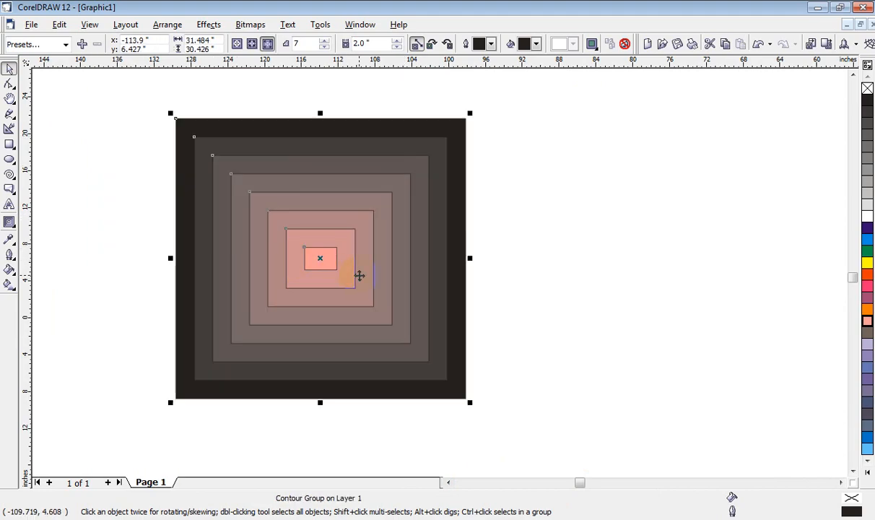
# Step: Try to switch the shrunken rectangle's contour direction to inside and to the center
pyautogui.click(252, 44)
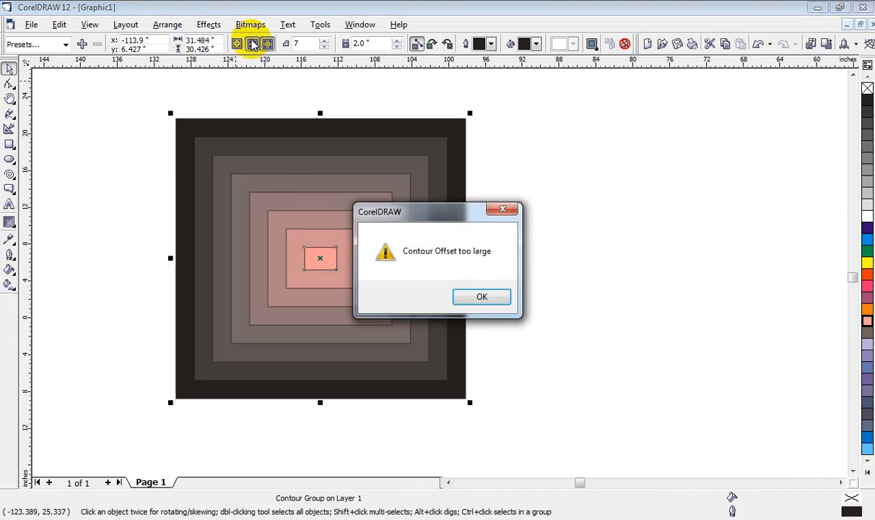
pyautogui.click(480, 310)
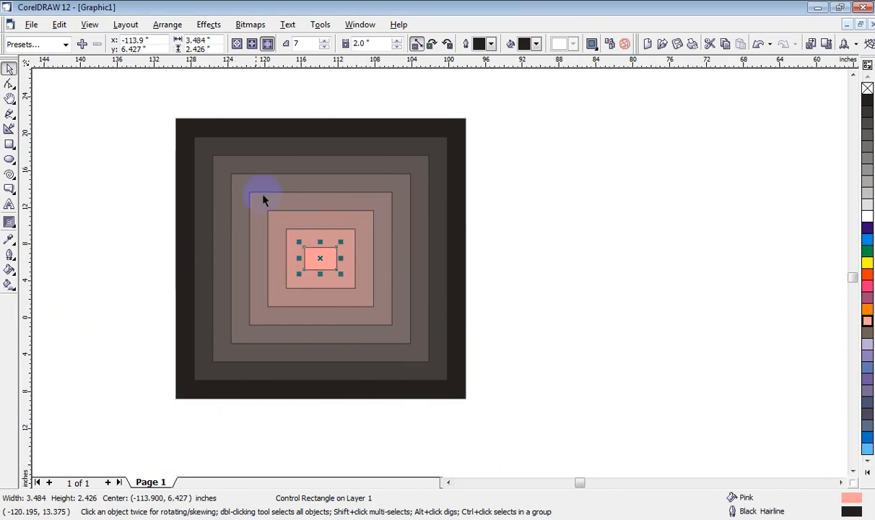
pyautogui.click(235, 44)
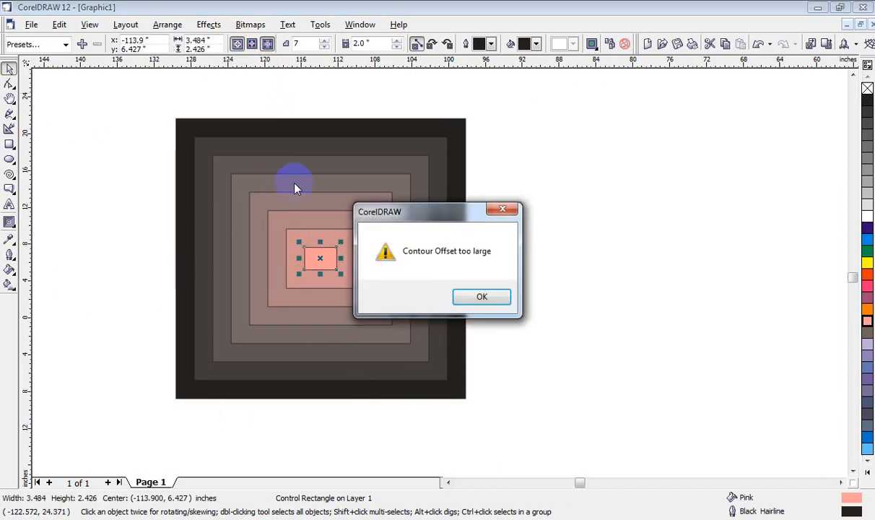
pyautogui.click(481, 295)
pyautogui.click(654, 312)
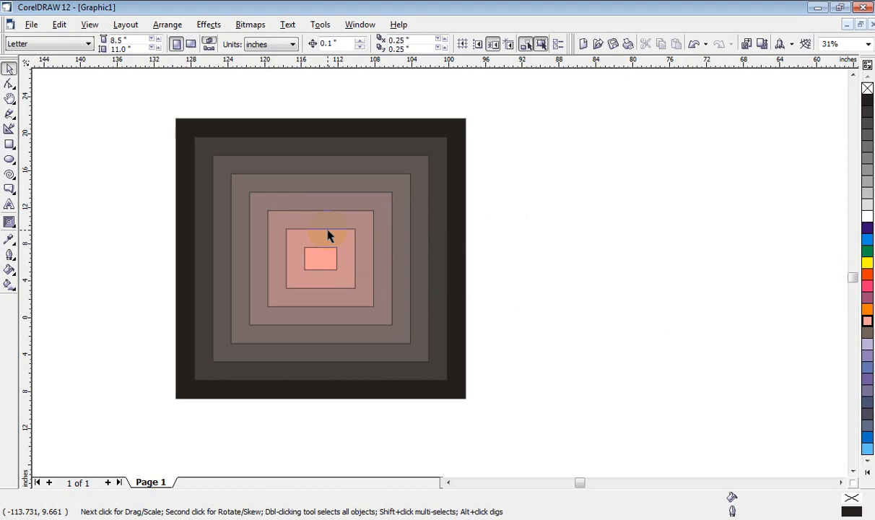
pyautogui.click(358, 224)
pyautogui.click(235, 44)
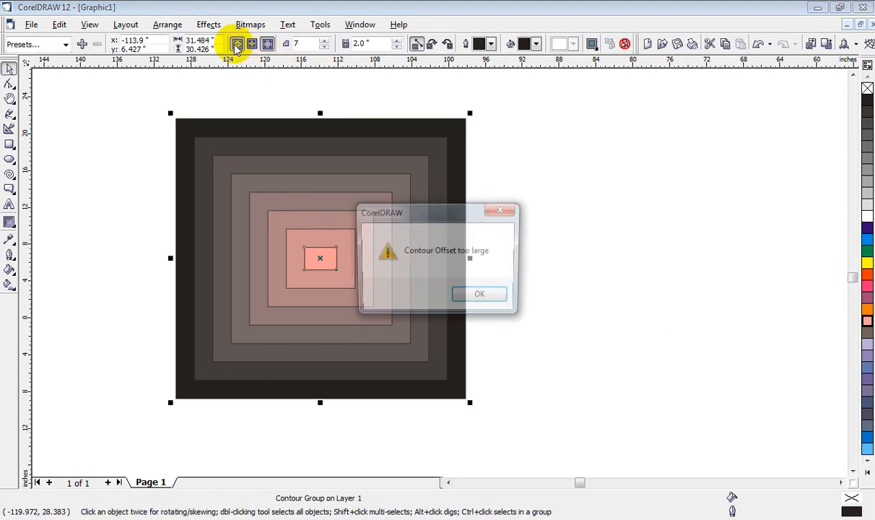
pyautogui.click(496, 304)
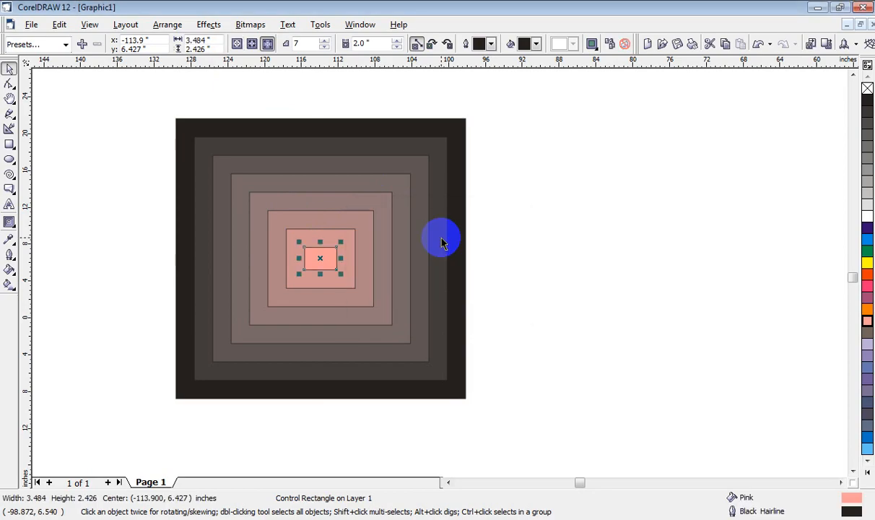
# Step: Delete the contoured rectangle and draw an ellipse about 27.5 by 19.3 inches in its place
pyautogui.press('Delete')
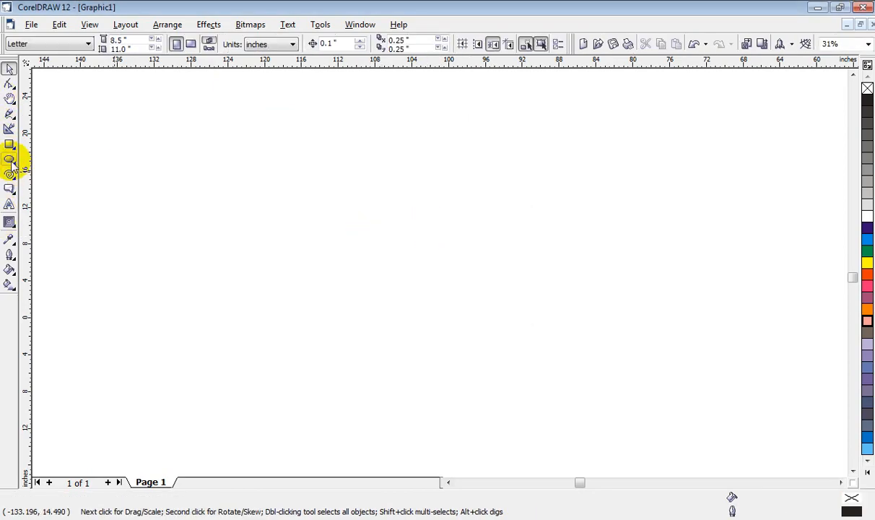
pyautogui.click(9, 159)
pyautogui.moveTo(173, 188); pyautogui.dragTo(430, 371)
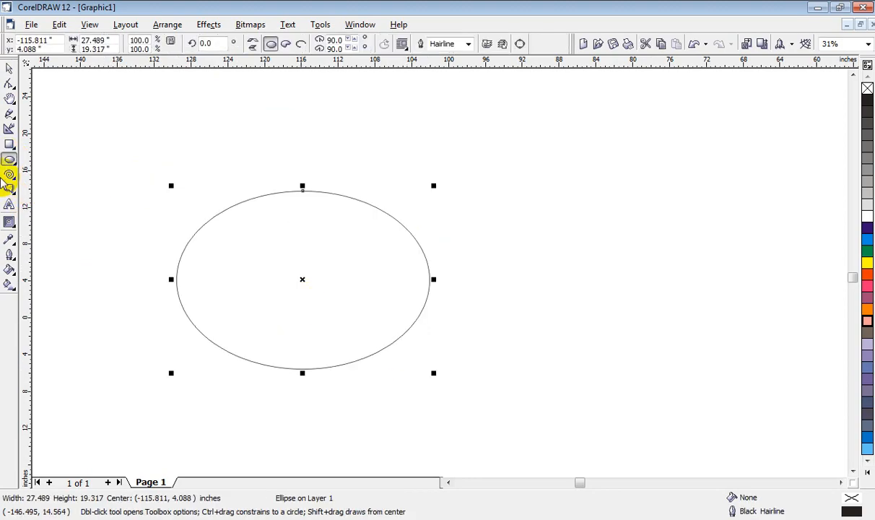
# Step: Contour the ellipse inward in 3 steps with a 2-inch offset and fill it blue
pyautogui.click(10, 222)
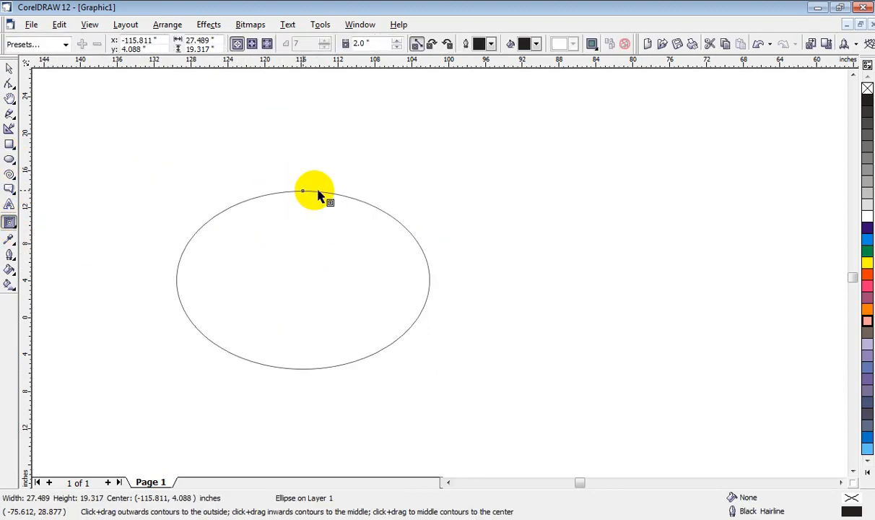
pyautogui.moveTo(304, 192); pyautogui.dragTo(292, 262)
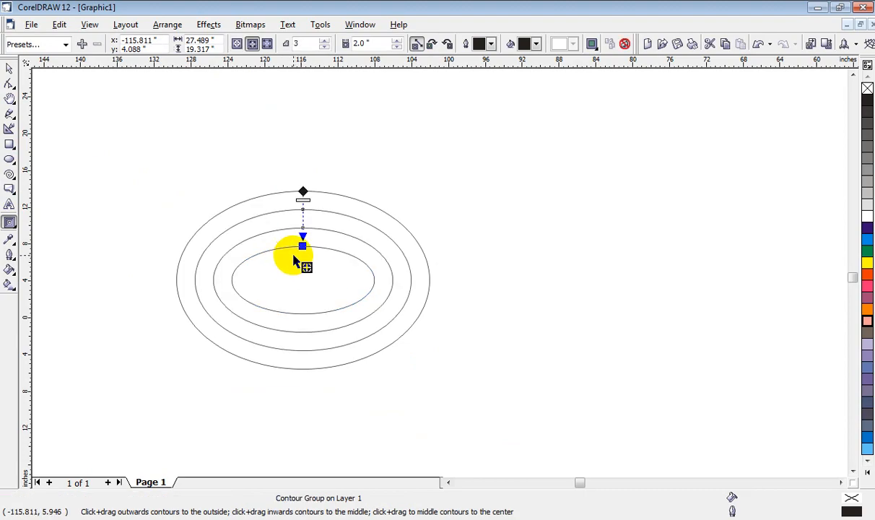
pyautogui.click(10, 70)
pyautogui.click(267, 203)
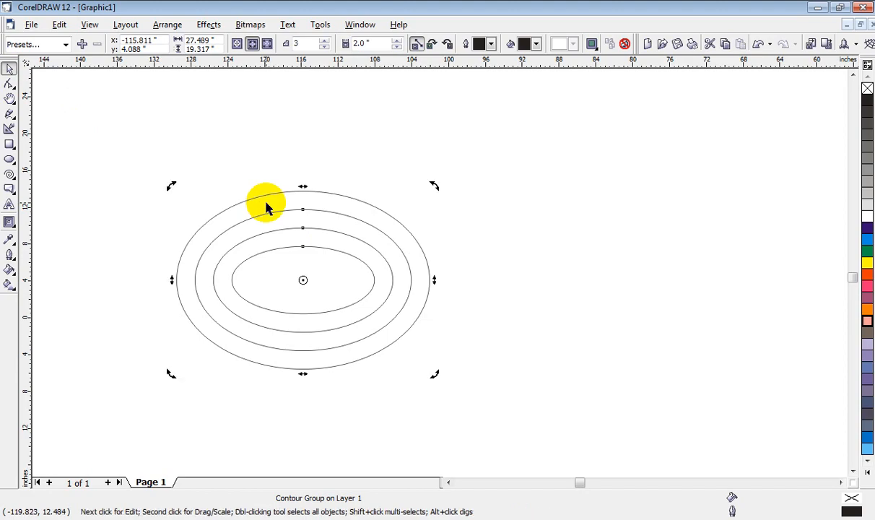
pyautogui.click(869, 239)
pyautogui.click(632, 224)
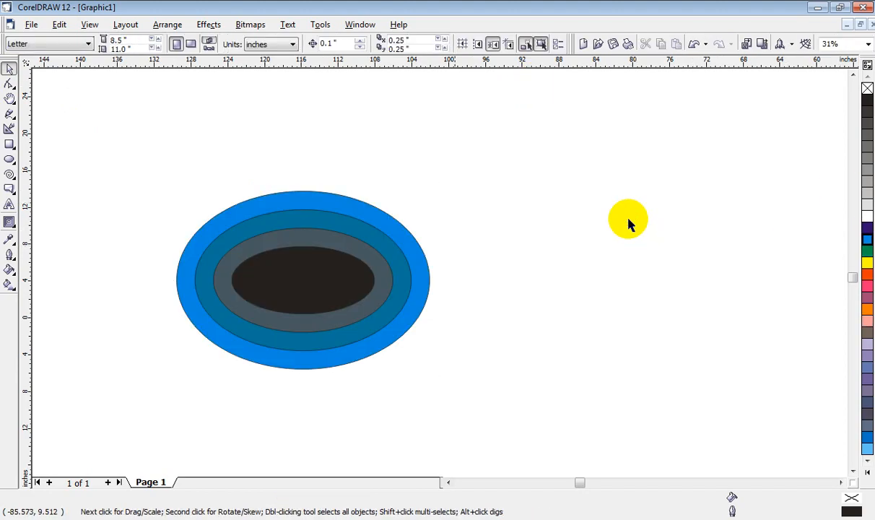
# Step: Set the ellipse's contour steps to 4 and make the contour run to the center
pyautogui.click(246, 260)
pyautogui.click(292, 45)
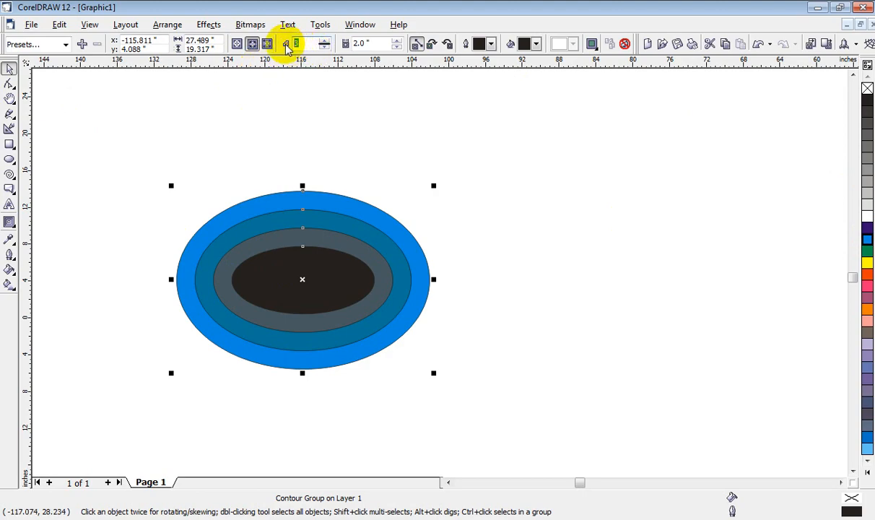
pyautogui.write('4')
pyautogui.press('Return')
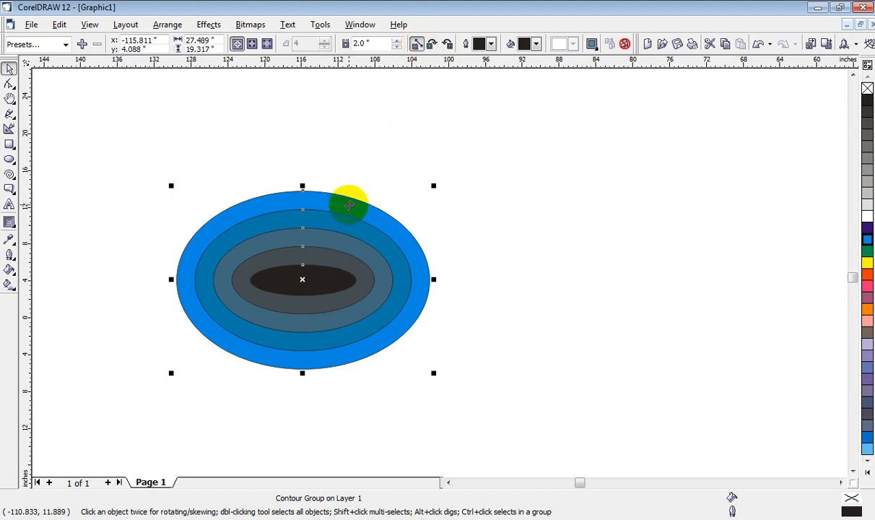
# Step: Alternate the ellipse's contour colors between clockwise and counterclockwise to compare them, ending on clockwise
pyautogui.click(432, 46)
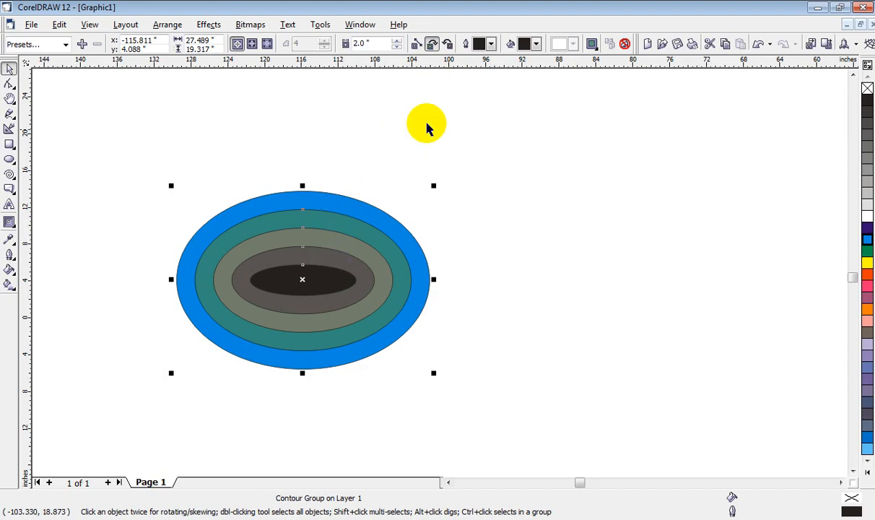
pyautogui.click(449, 45)
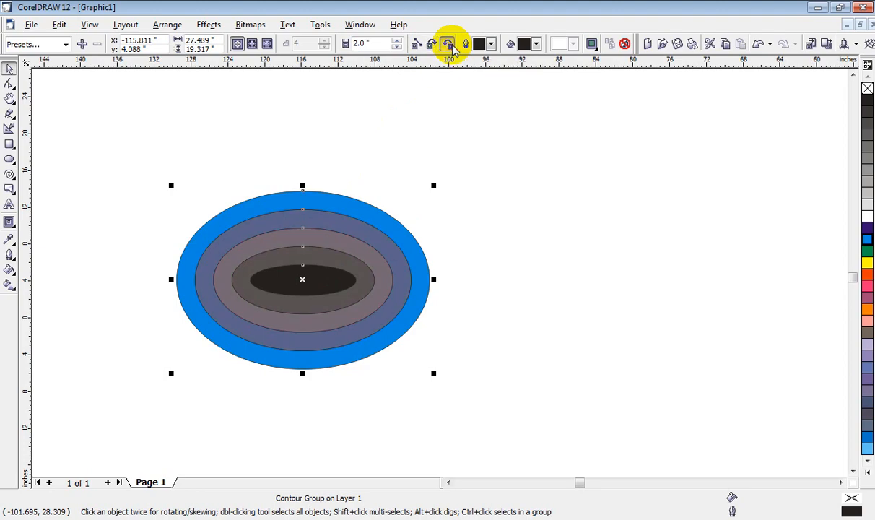
pyautogui.click(432, 44)
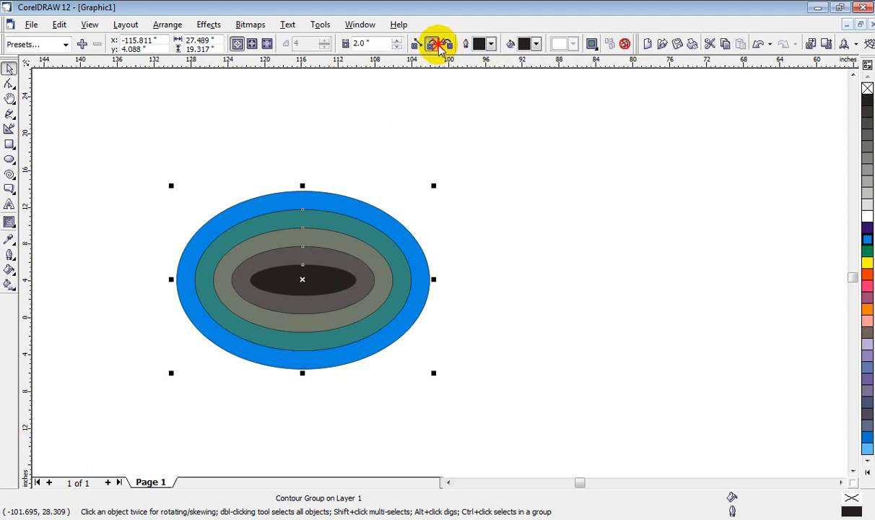
pyautogui.click(448, 45)
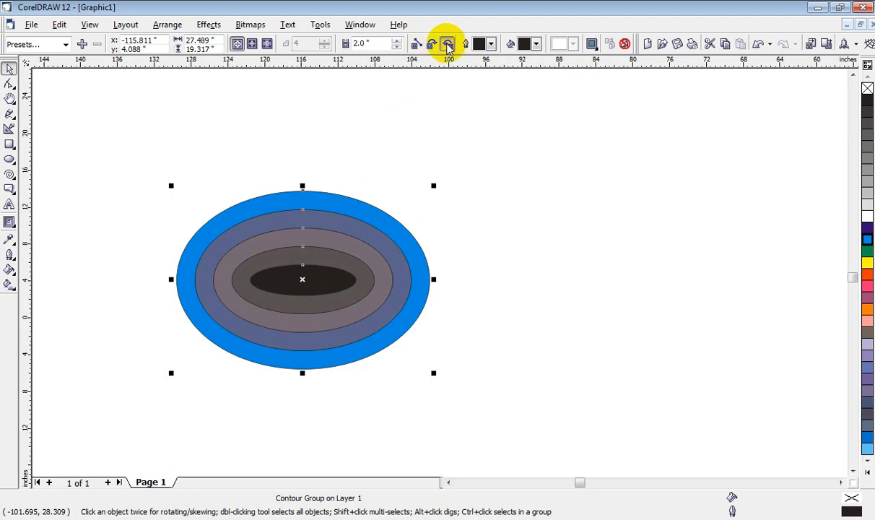
pyautogui.click(433, 45)
pyautogui.click(448, 44)
pyautogui.click(433, 44)
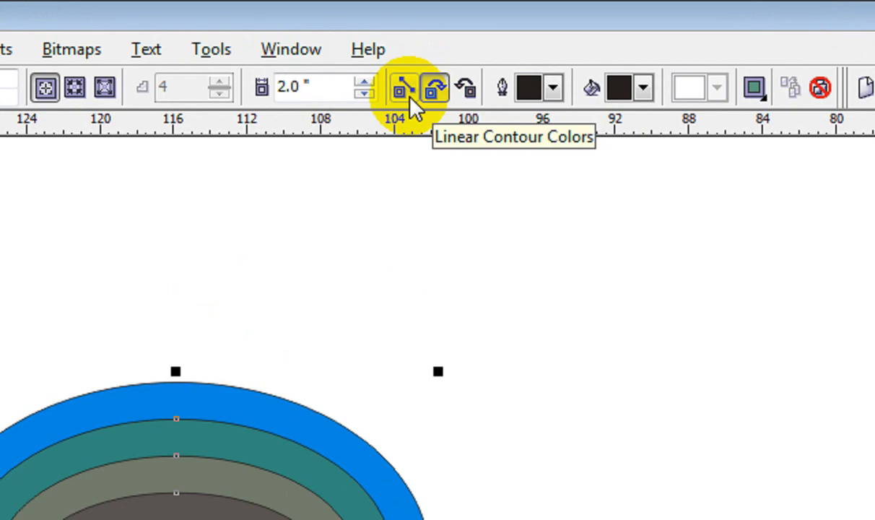
# Step: Move the ellipse's center to about -107.1, 15.6 inches and switch its contour colors through linear, clockwise and counterclockwise
pyautogui.click(409, 99)
pyautogui.moveTo(275, 426); pyautogui.dragTo(464, 157)
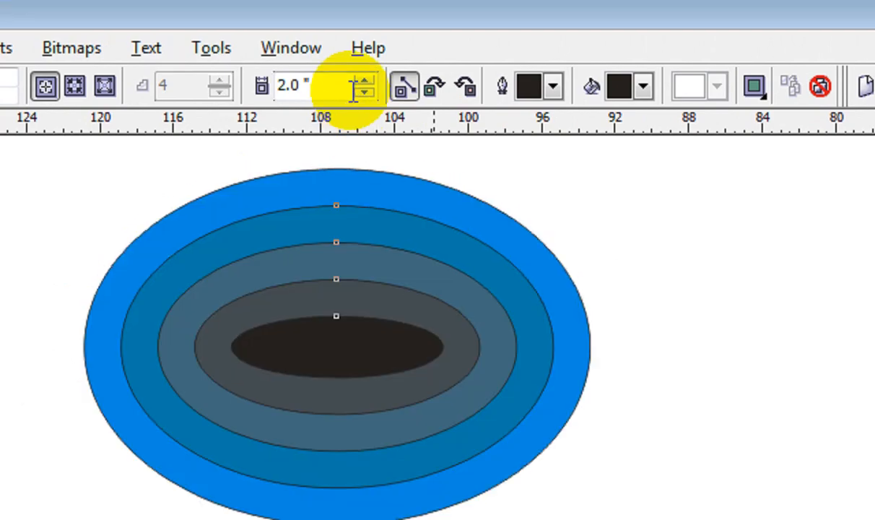
pyautogui.click(367, 192)
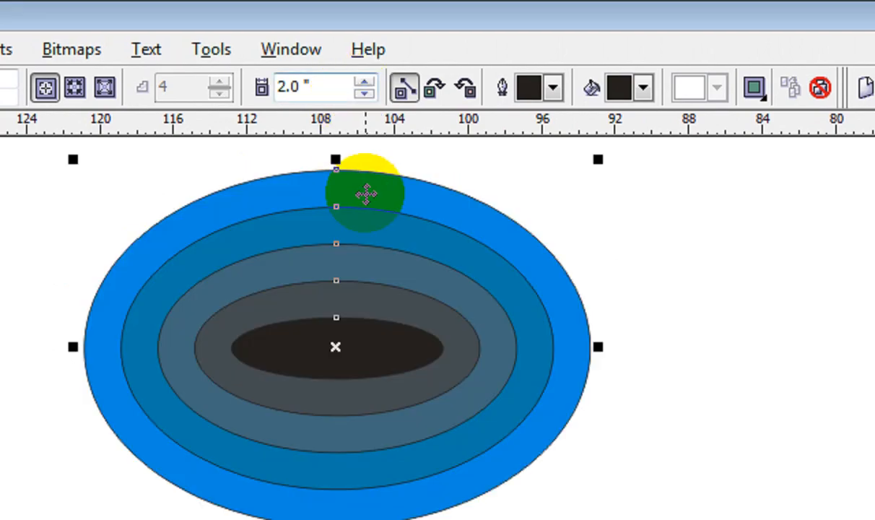
pyautogui.click(433, 88)
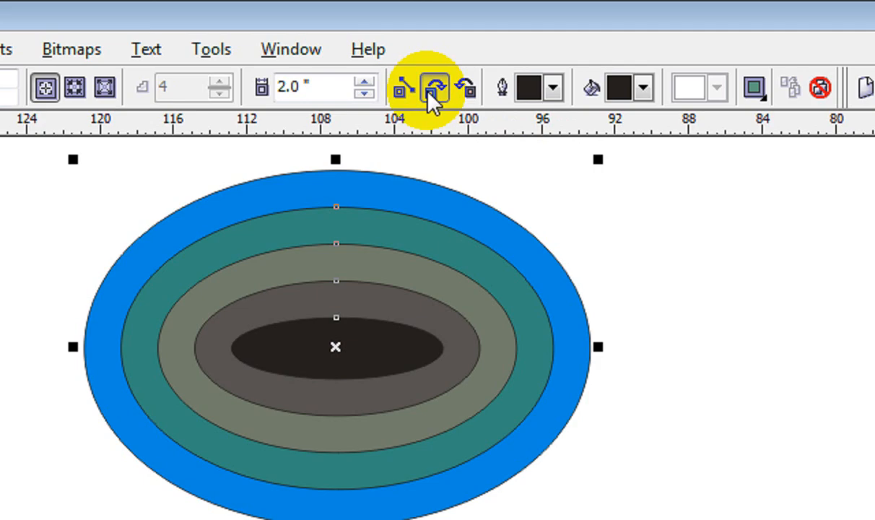
pyautogui.click(465, 88)
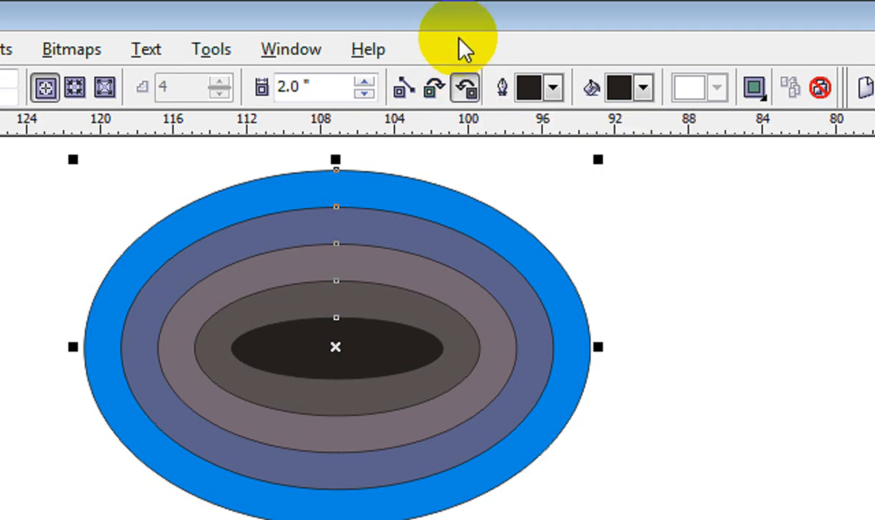
# Step: Set the ellipse's contour outline color to orange-red and its contour fill color to pink
pyautogui.click(559, 88)
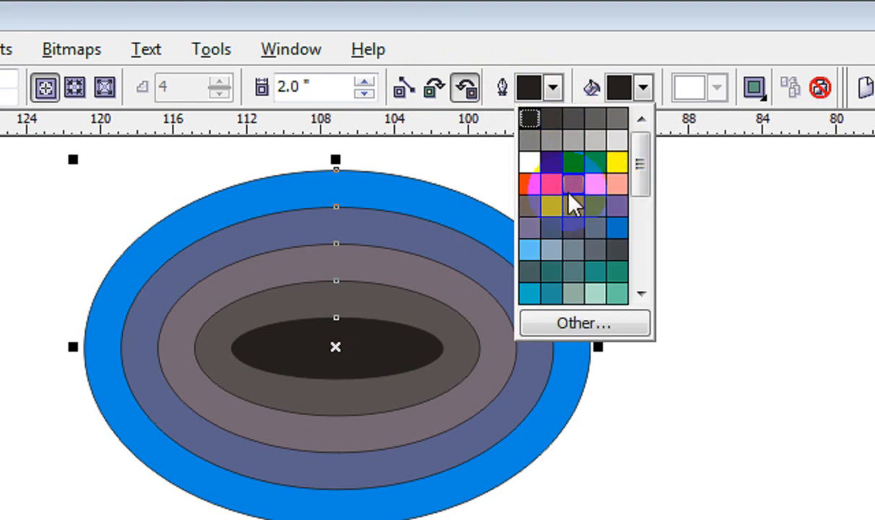
pyautogui.click(529, 185)
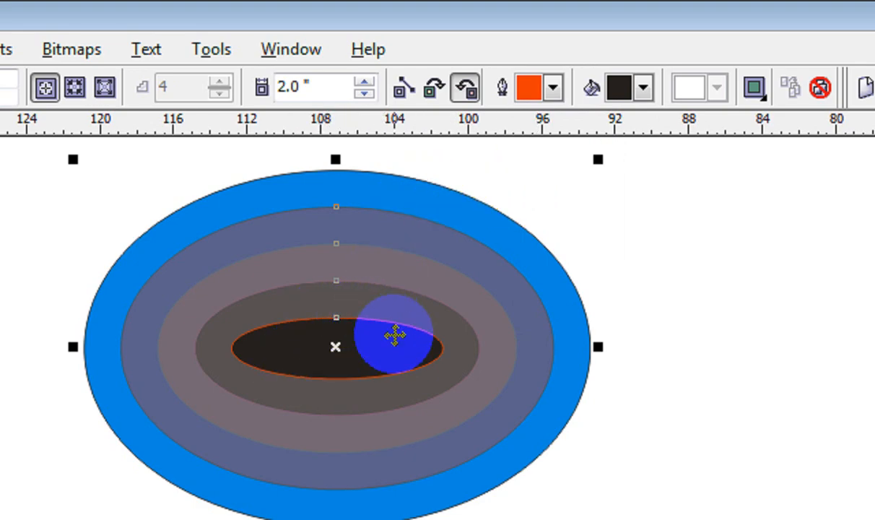
pyautogui.click(643, 87)
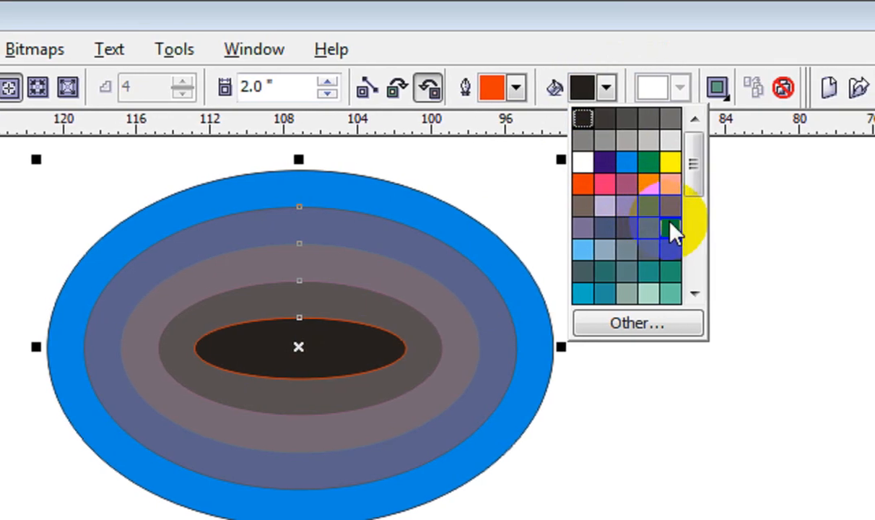
pyautogui.click(670, 185)
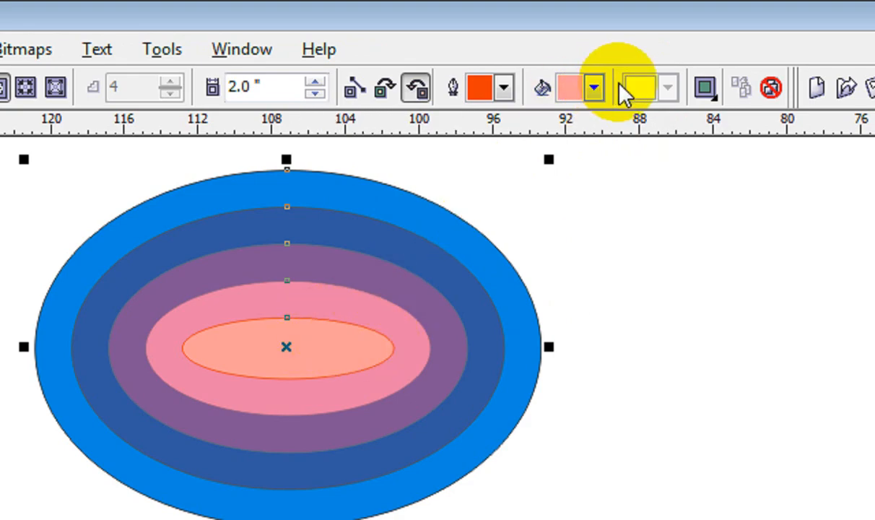
# Step: Adjust the ellipse's contour object and color acceleration together, and shift the color acceleration on its own toward the blue outer color
pyautogui.click(669, 89)
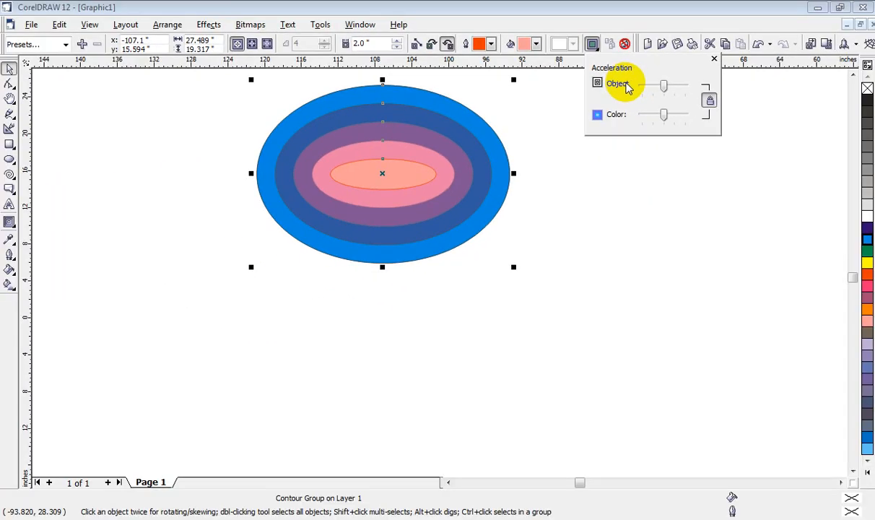
pyautogui.moveTo(664, 88)
pyautogui.mouseDown()
pyautogui.moveTo(682, 89)
pyautogui.moveTo(661, 92)
pyautogui.mouseUp()
pyautogui.click(711, 101)
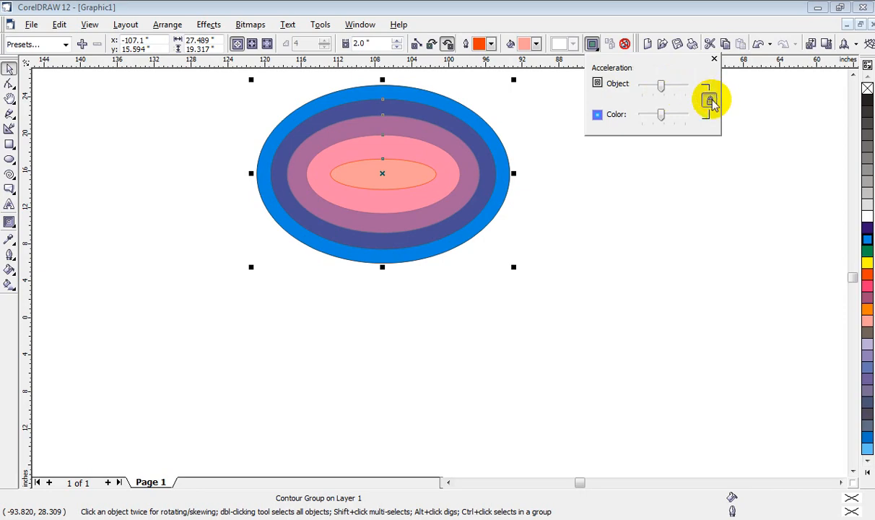
pyautogui.moveTo(660, 115)
pyautogui.mouseDown()
pyautogui.moveTo(686, 114)
pyautogui.moveTo(600, 115)
pyautogui.moveTo(659, 101)
pyautogui.moveTo(675, 107)
pyautogui.mouseUp()
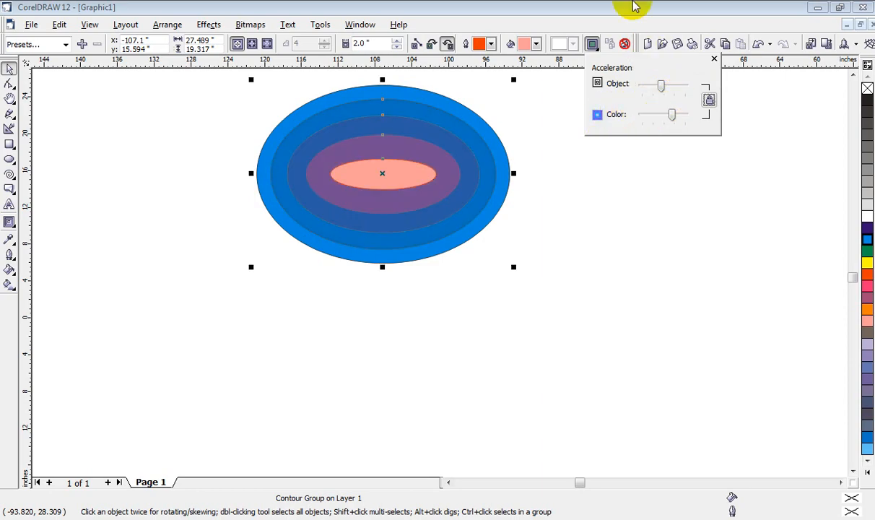
pyautogui.click(641, 24)
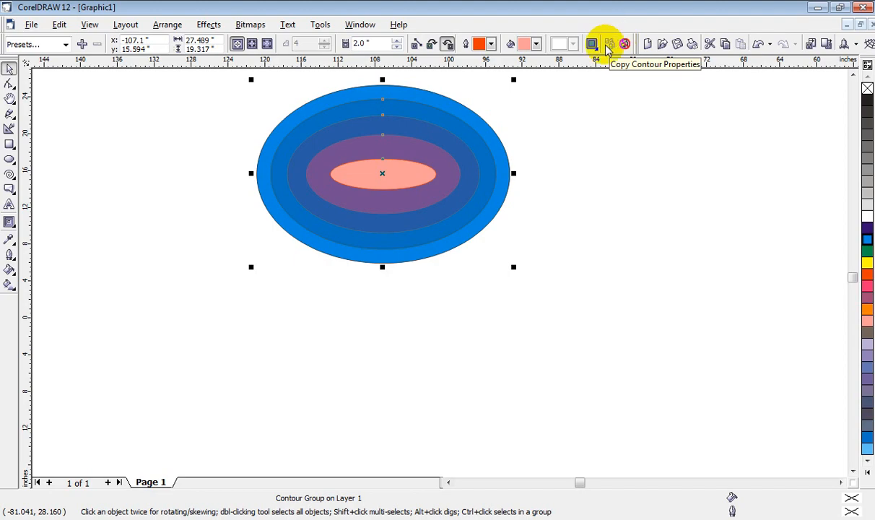
pyautogui.click(608, 44)
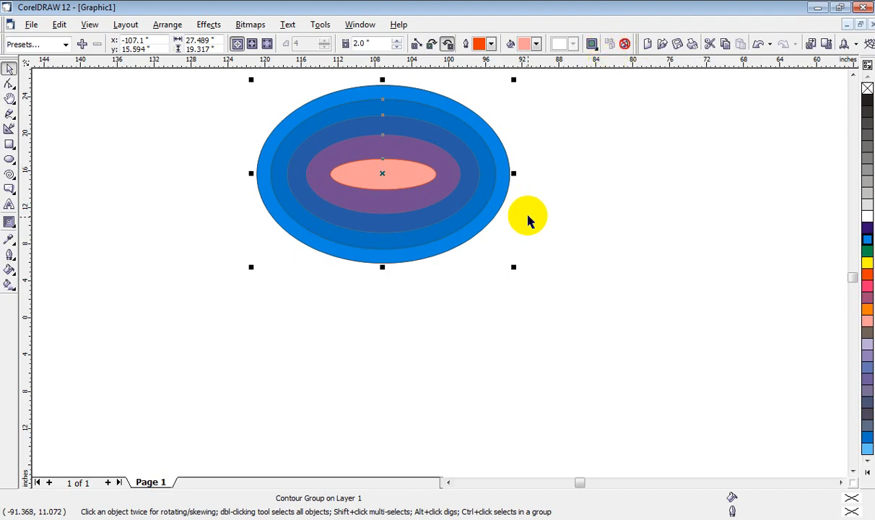
pyautogui.click(498, 208)
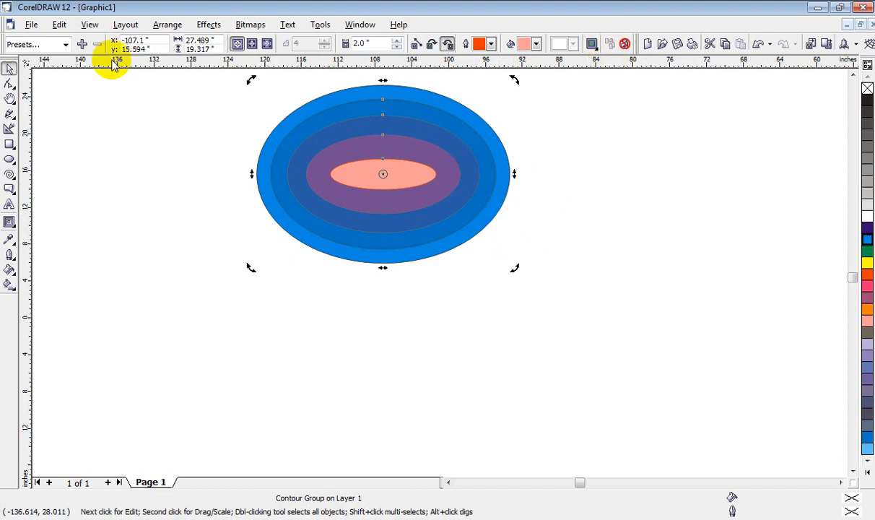
pyautogui.click(205, 24)
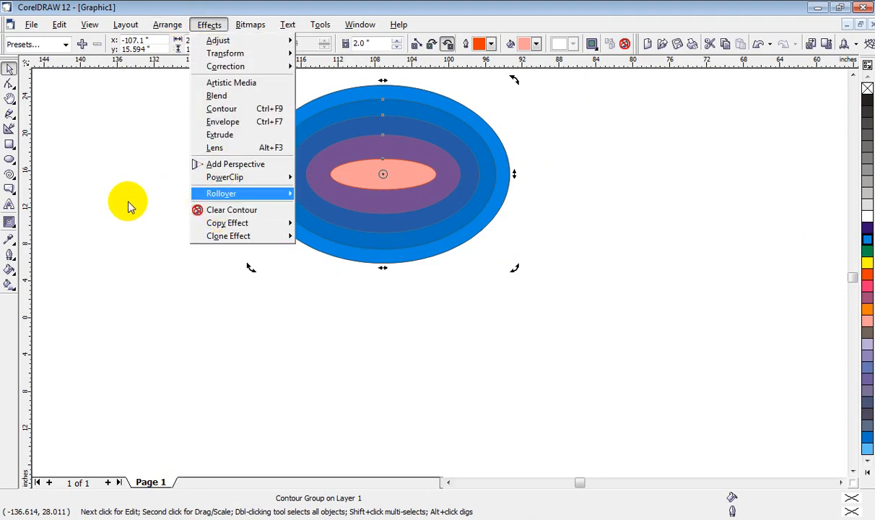
pyautogui.moveTo(209, 228)
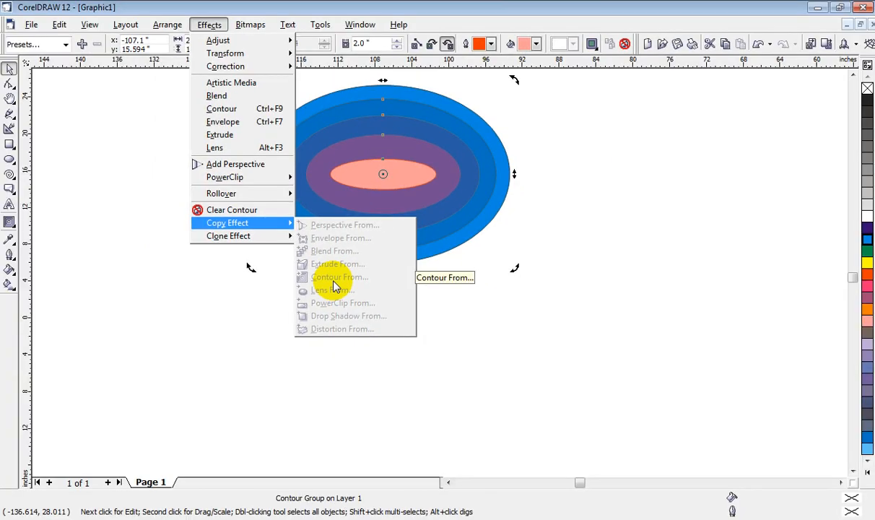
pyautogui.click(680, 208)
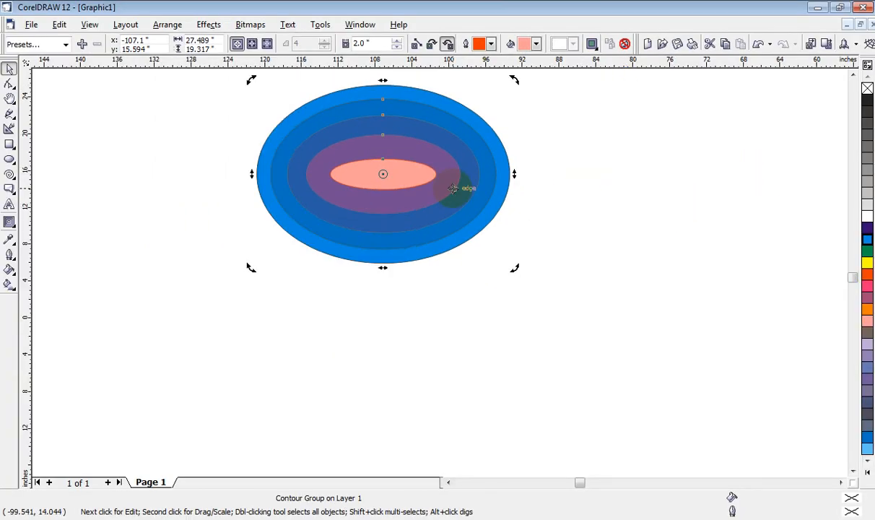
# Step: Delete the contoured ellipse and draw a rectangle about 29.6 by 13.7 inches in the empty area
pyautogui.press('Delete')
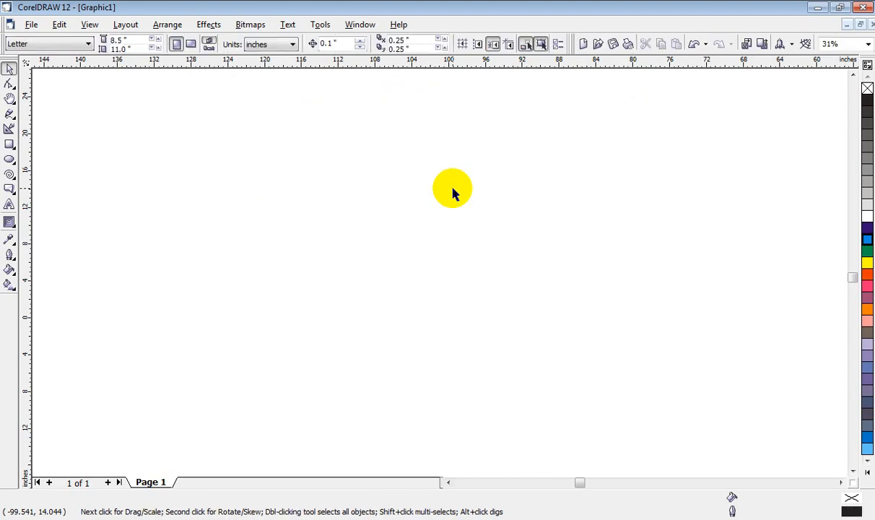
pyautogui.click(9, 222)
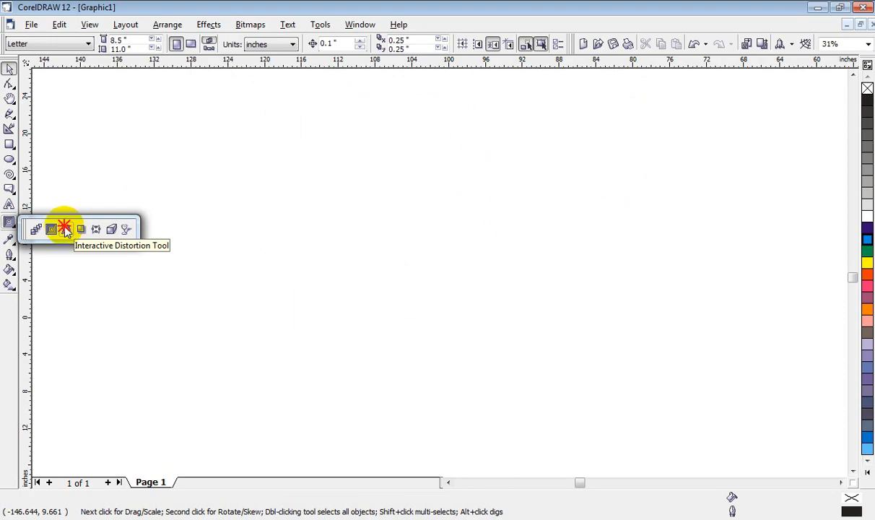
pyautogui.click(10, 144)
pyautogui.moveTo(189, 168); pyautogui.dragTo(461, 294)
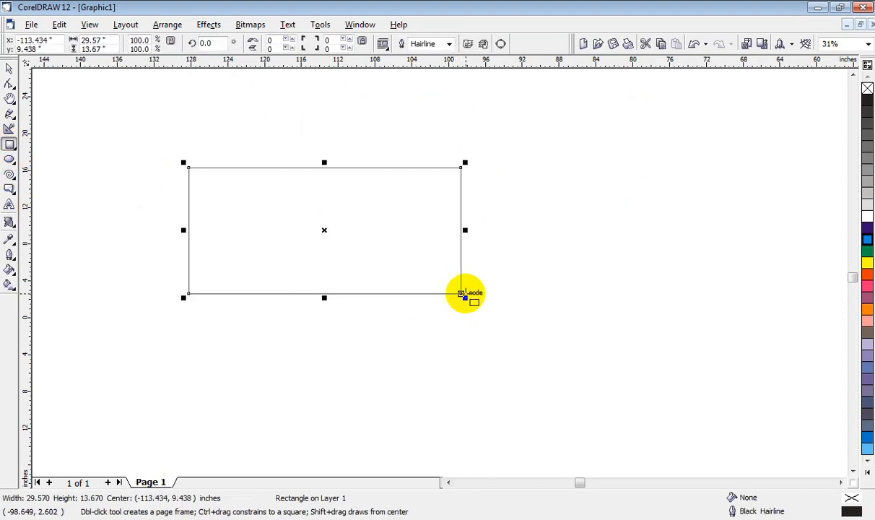
# Step: Apply a push and pull distortion to the rectangle from its upper edge and raise the amplitude to 200
pyautogui.click(10, 223)
pyautogui.moveTo(294, 175); pyautogui.dragTo(304, 226)
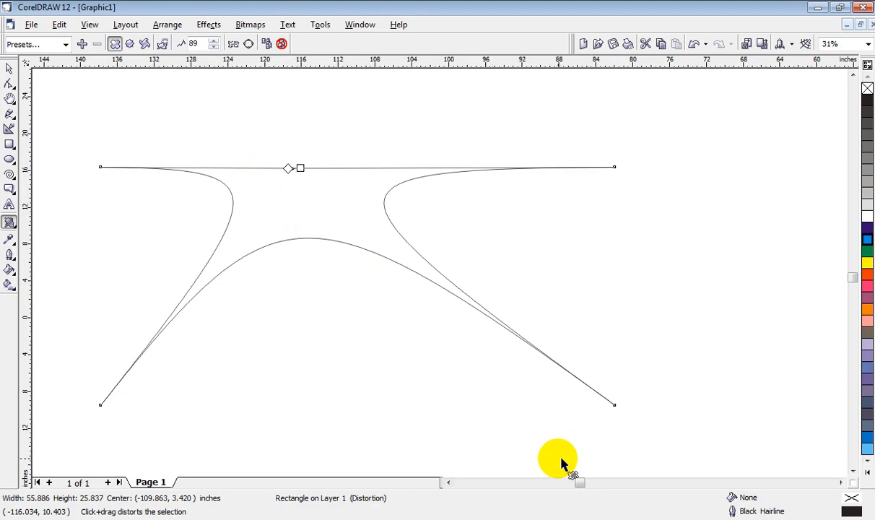
pyautogui.moveTo(301, 166); pyautogui.dragTo(324, 223)
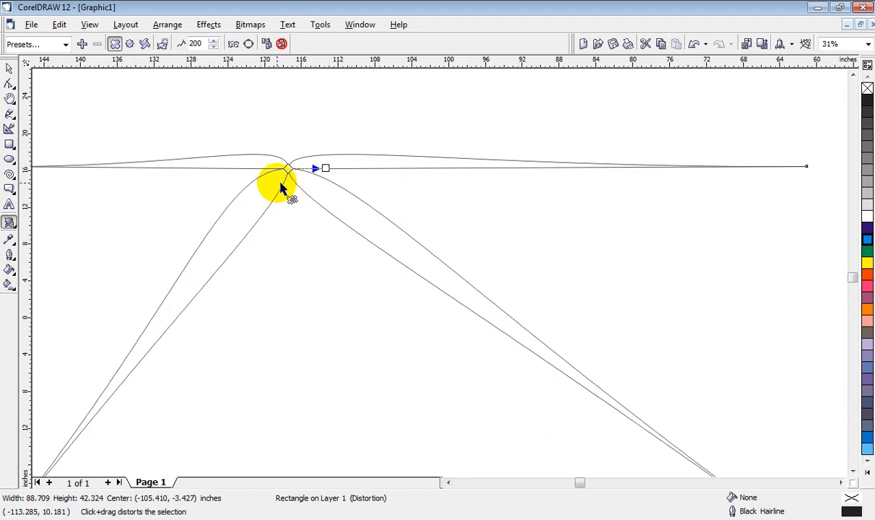
# Step: Move the center of the rectangle's push and pull distortion up and to the right, to about -99.5, 34.3 inches
pyautogui.scroll(-5, 289, 176)
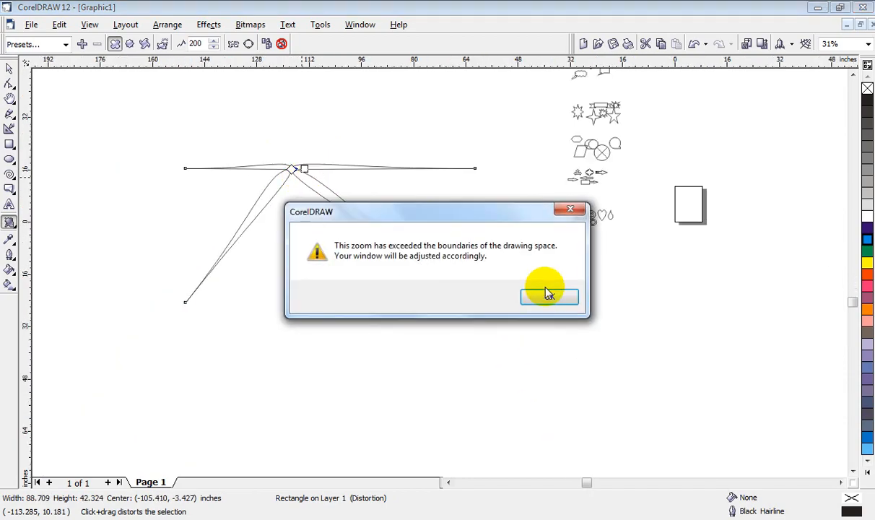
pyautogui.click(548, 295)
pyautogui.scroll(2, 334, 245)
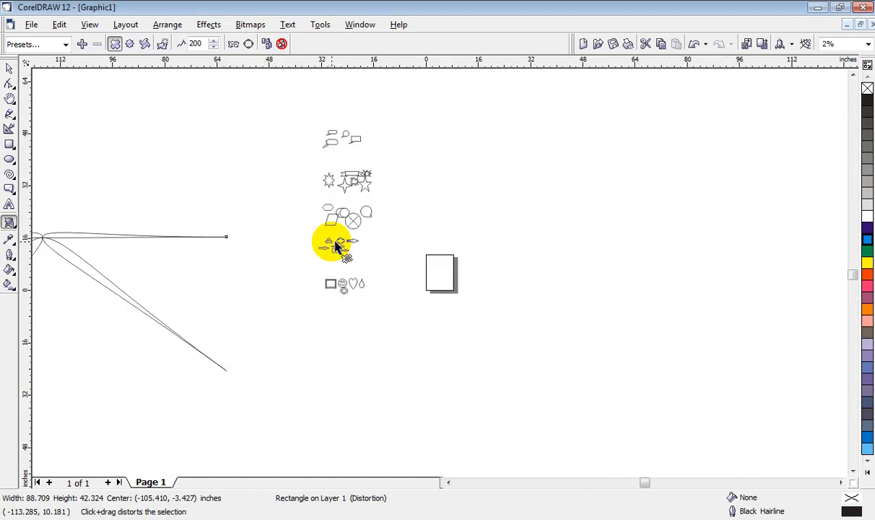
pyautogui.scroll(1, 334, 246)
pyautogui.click(448, 482)
pyautogui.click(449, 482)
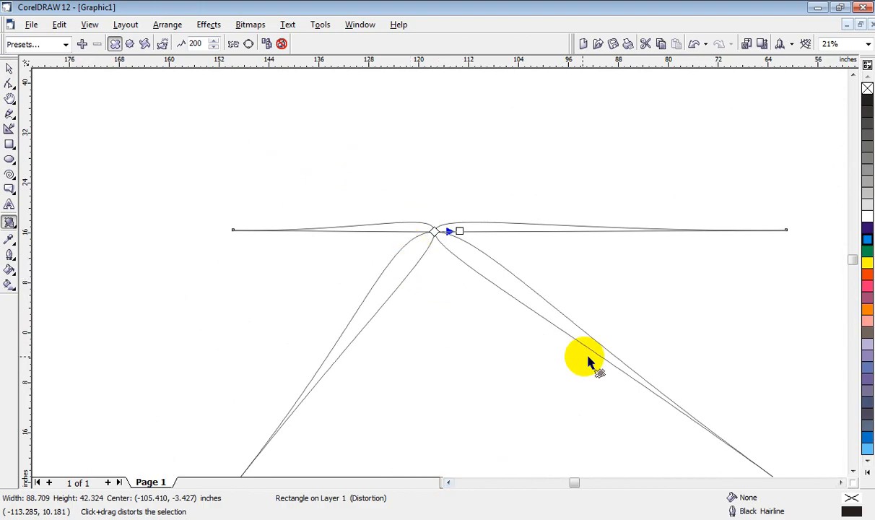
pyautogui.moveTo(433, 231); pyautogui.dragTo(546, 118)
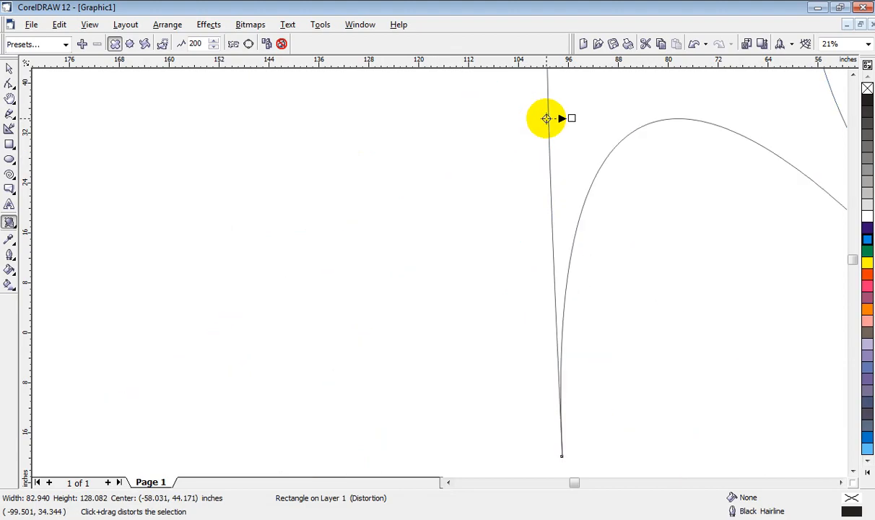
pyautogui.scroll(-2, 404, 216)
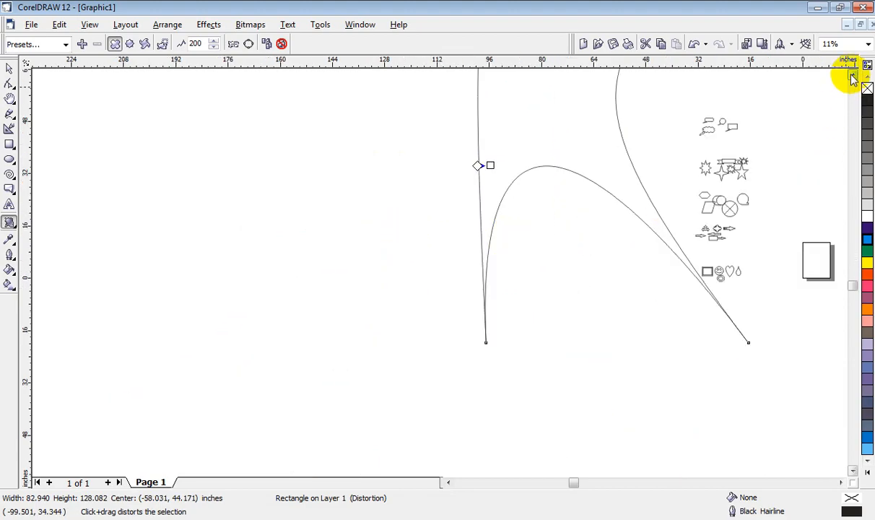
pyautogui.press('h')
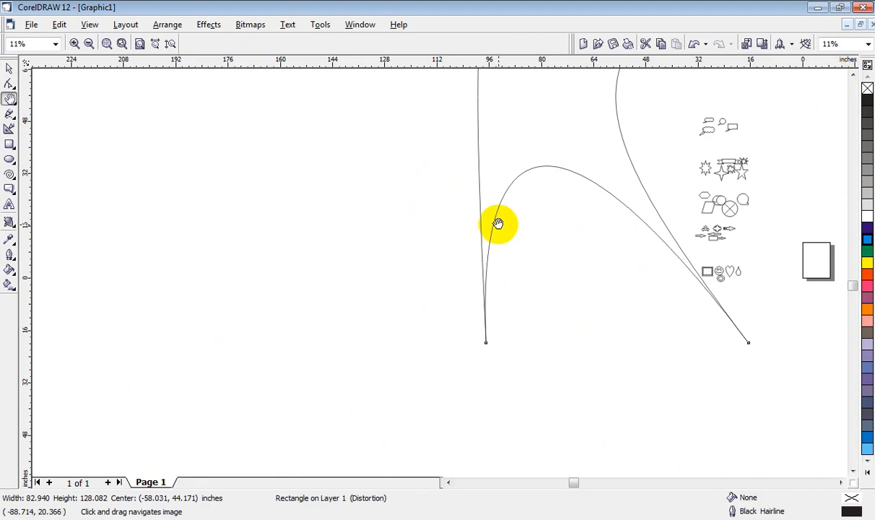
pyautogui.moveTo(496, 171); pyautogui.dragTo(432, 281)
pyautogui.moveTo(436, 170); pyautogui.dragTo(433, 195)
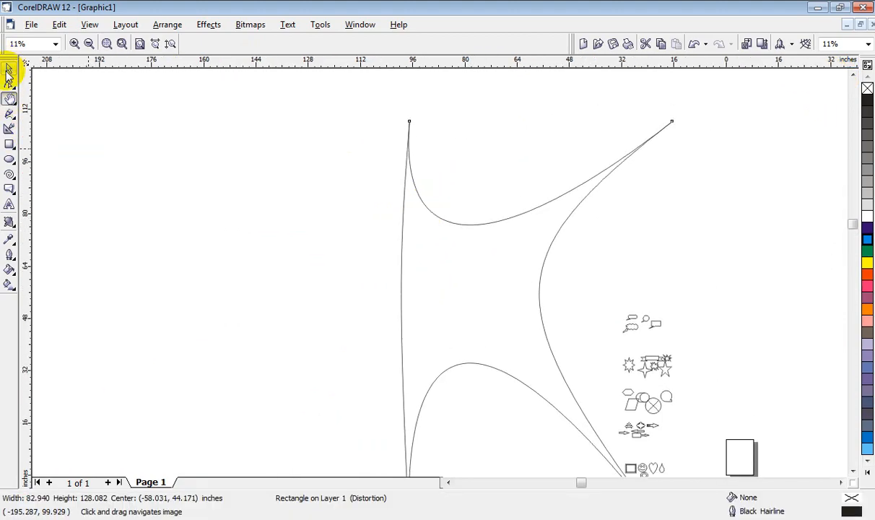
# Step: Delete the distorted rectangle
pyautogui.click(10, 68)
pyautogui.click(490, 275)
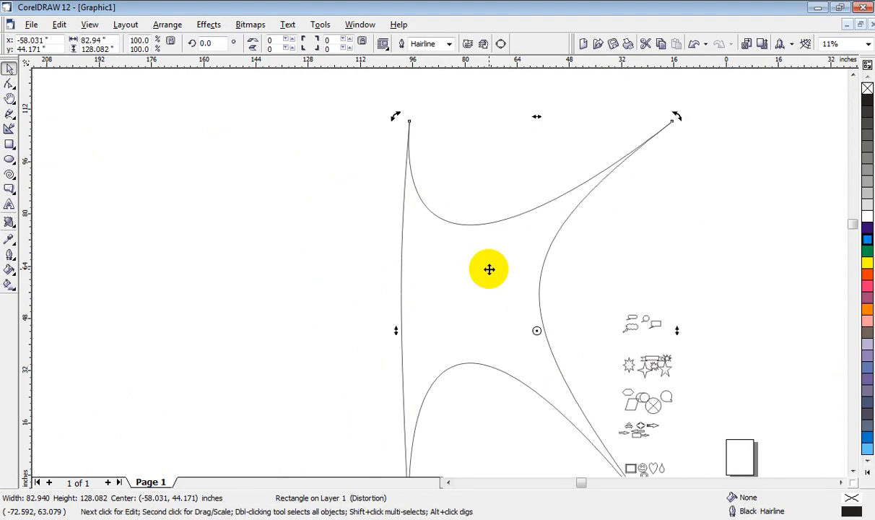
pyautogui.press('Delete')
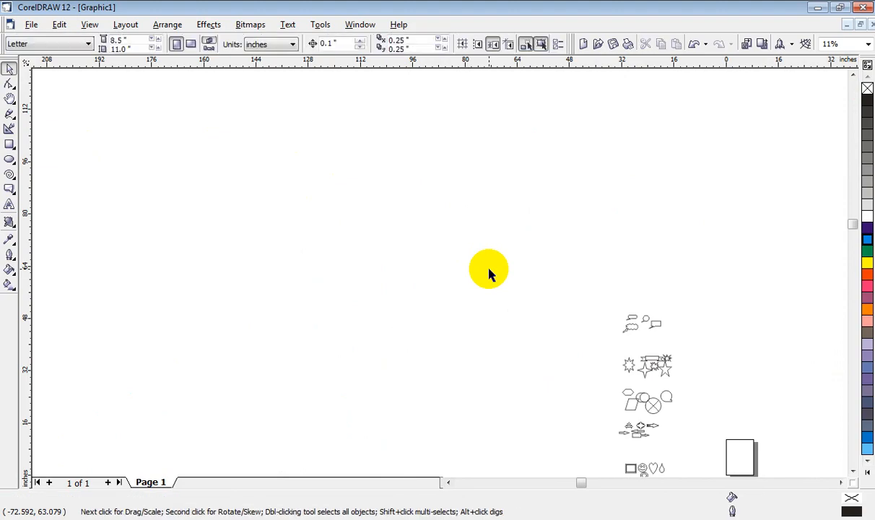
# Step: Add artistic text with a person's full name and enlarge it to about 1111 points
pyautogui.click(9, 205)
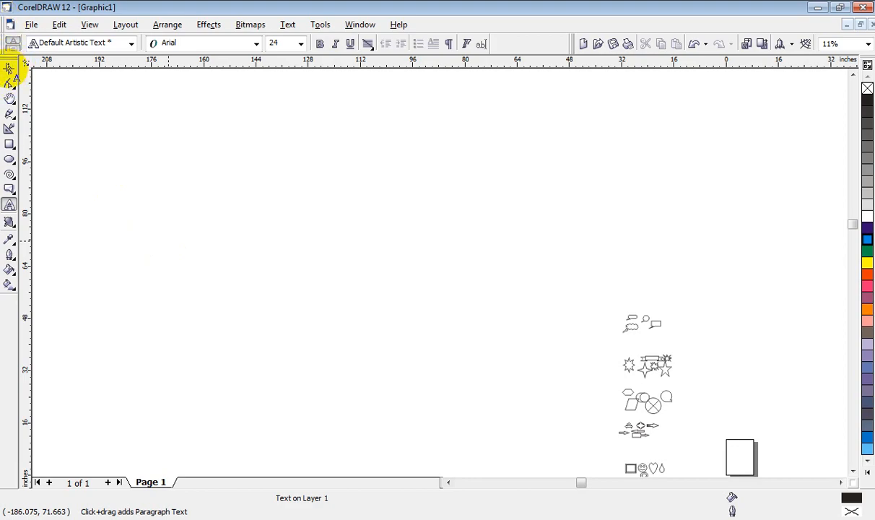
pyautogui.click(179, 253)
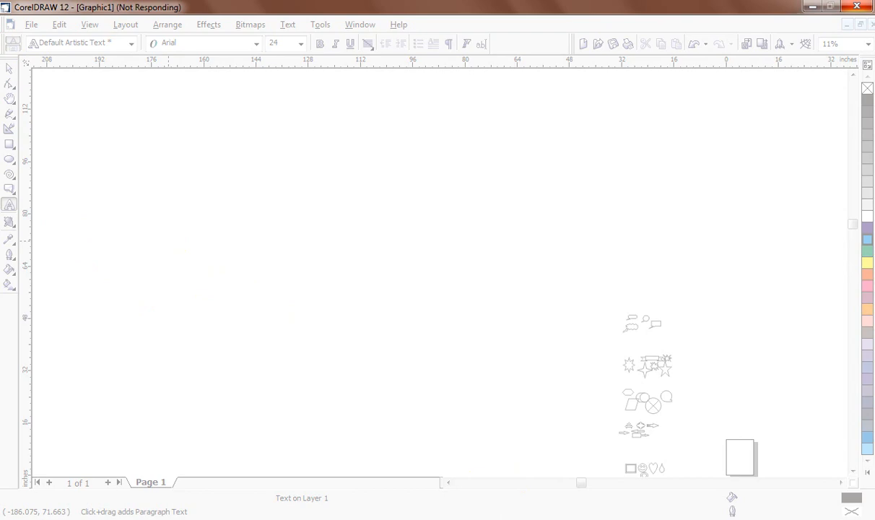
pyautogui.moveTo(130, 249); pyautogui.dragTo(454, 394)
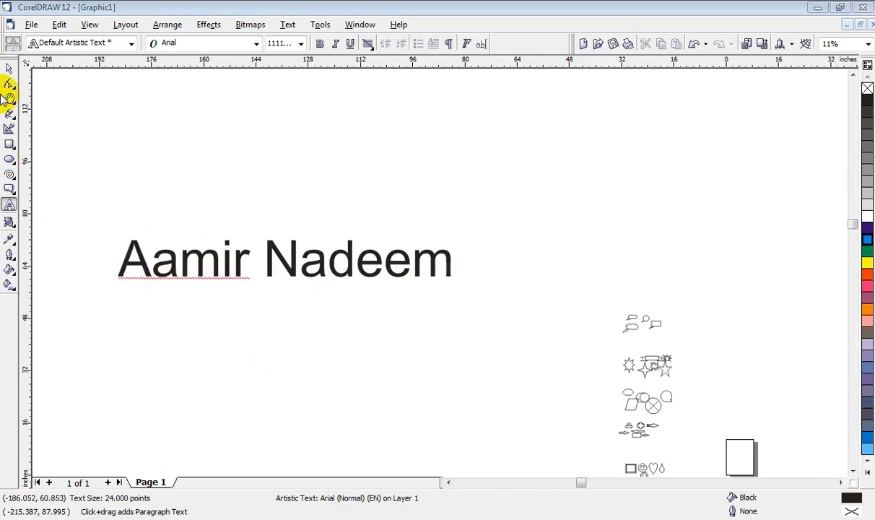
pyautogui.click(9, 68)
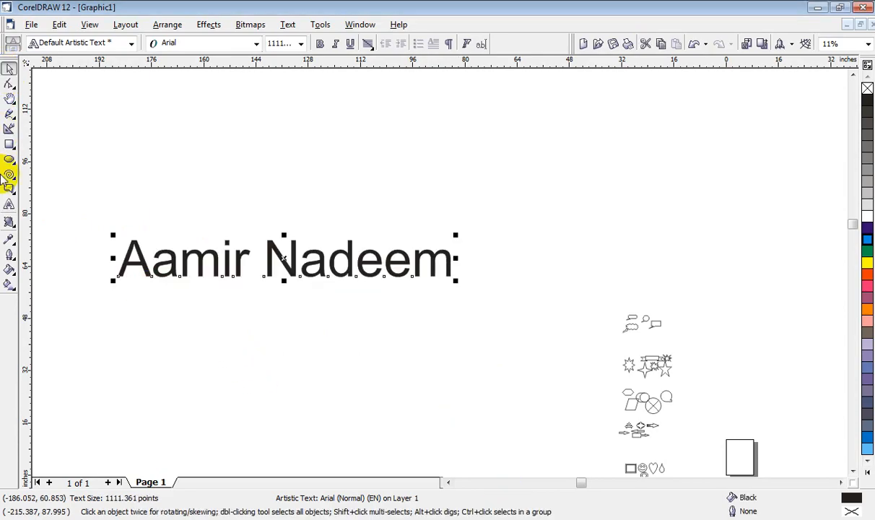
# Step: Apply a push and pull distortion with amplitude 79 to the name text, centered at about -136.5, 62.9 inches
pyautogui.click(8, 223)
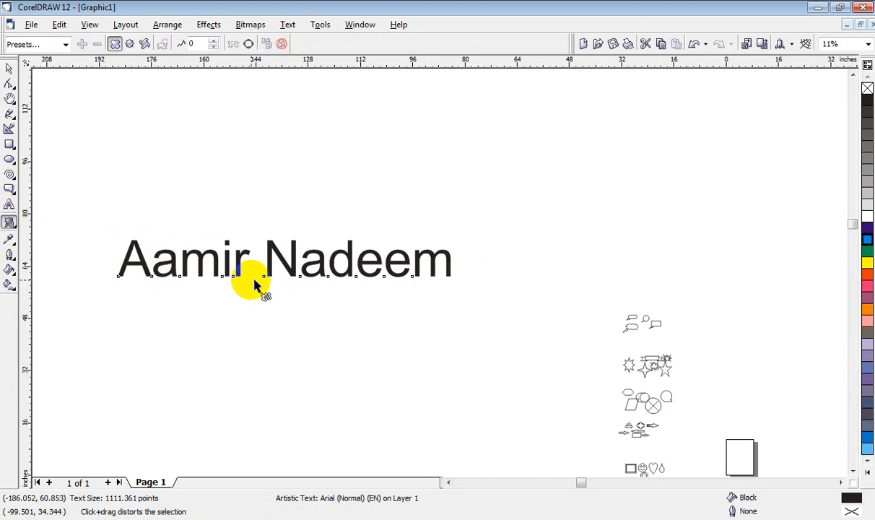
pyautogui.moveTo(265, 278); pyautogui.dragTo(267, 303)
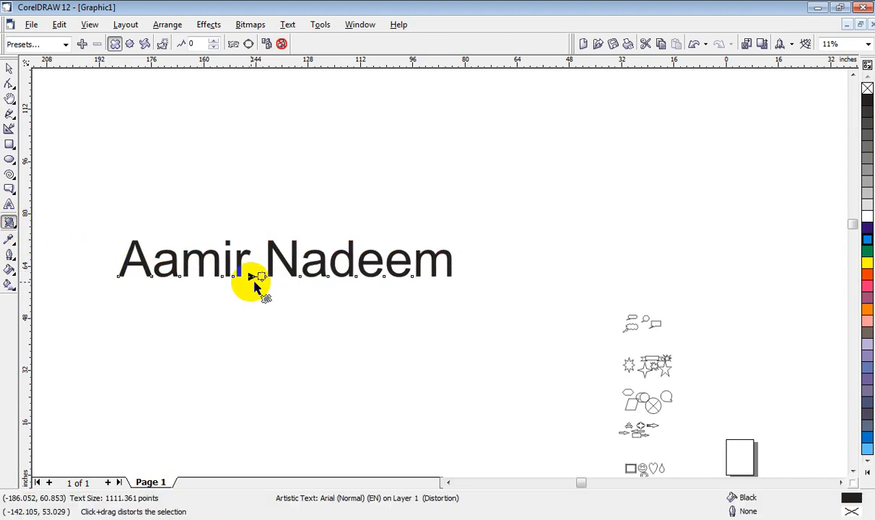
pyautogui.moveTo(302, 280); pyautogui.dragTo(339, 369)
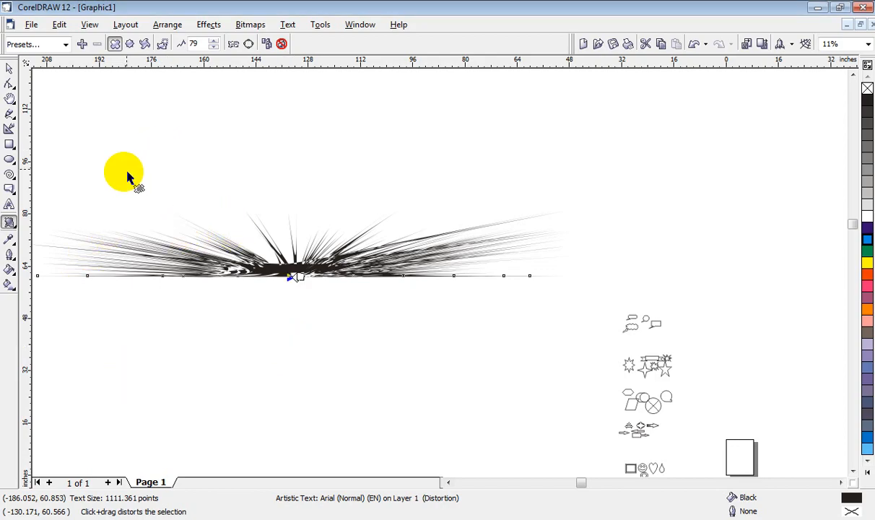
pyautogui.click(15, 223)
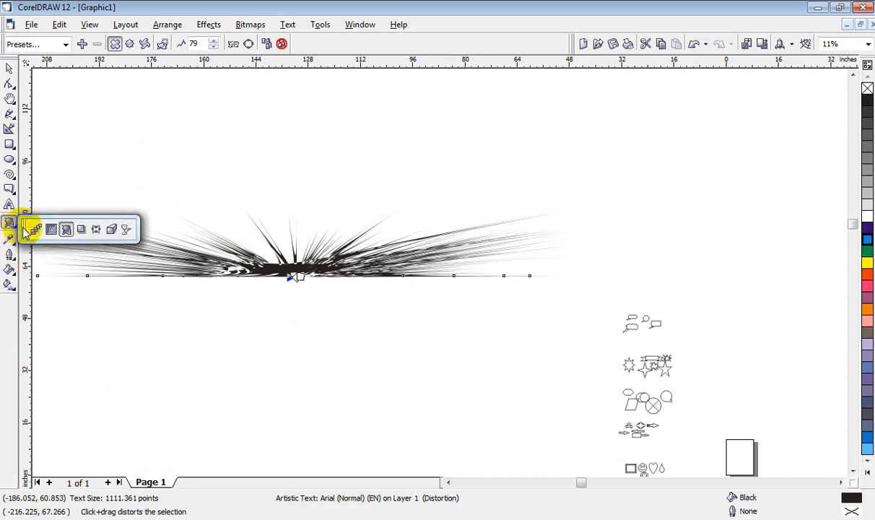
pyautogui.click(78, 229)
pyautogui.moveTo(267, 248); pyautogui.dragTo(287, 283)
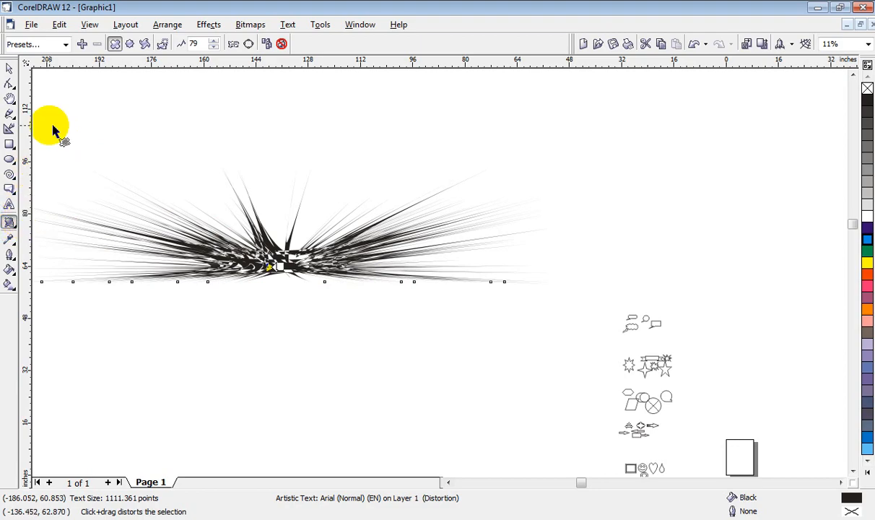
# Step: Try a twister distortion on the push-and-pull-distorted name text and delete the text
pyautogui.click(129, 45)
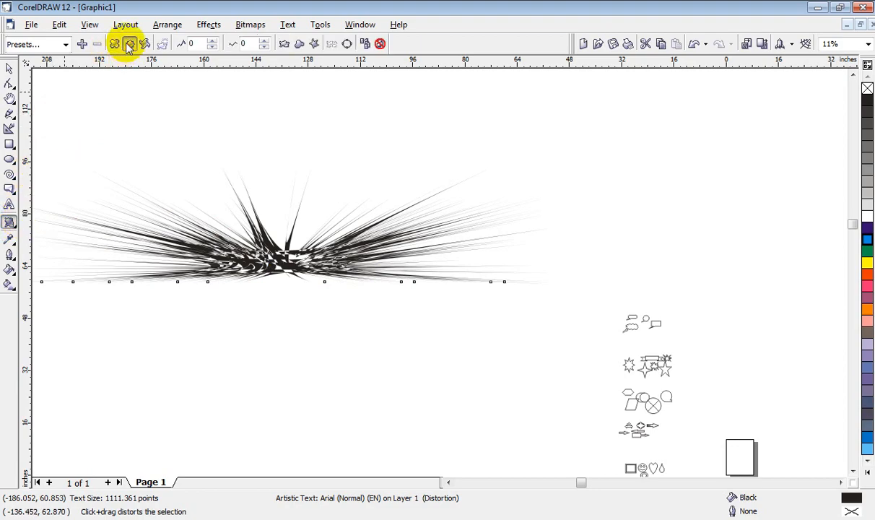
pyautogui.click(144, 44)
pyautogui.moveTo(396, 213); pyautogui.dragTo(265, 228)
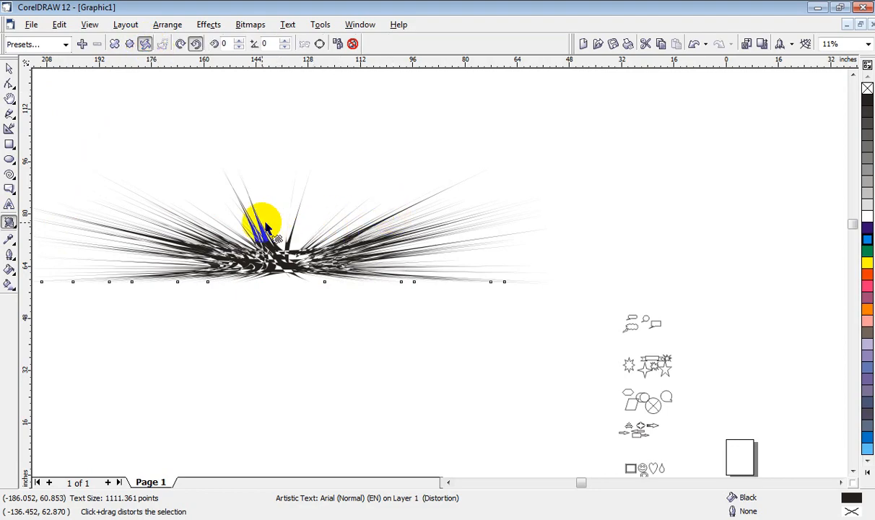
pyautogui.click(180, 45)
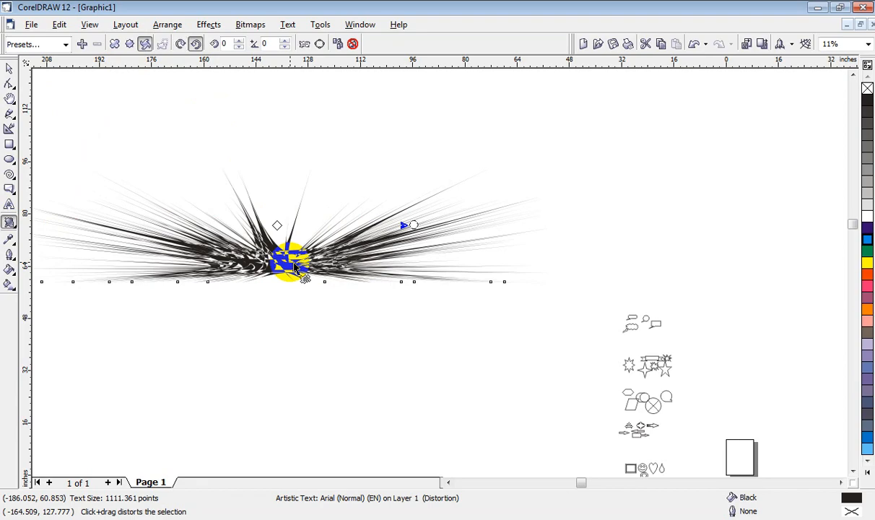
pyautogui.press('Delete')
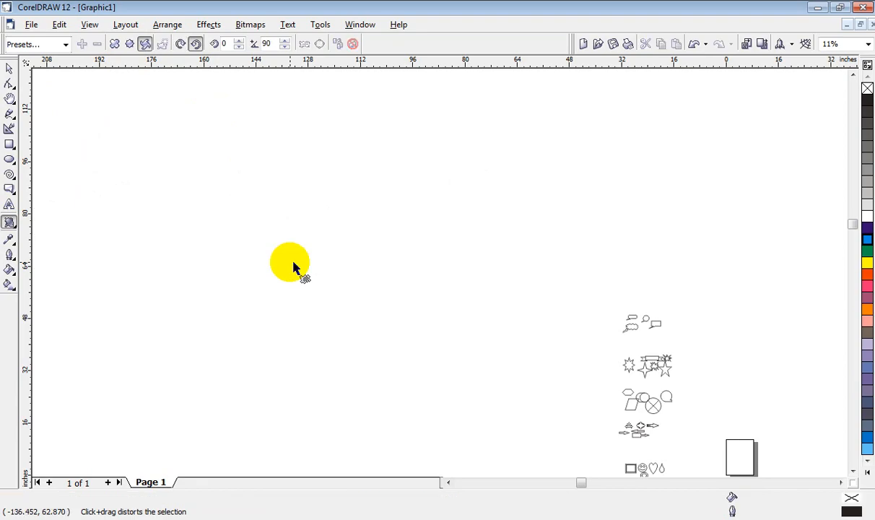
# Step: Add artistic text with a person's first name and enlarge it to about 1555 points
pyautogui.click(9, 205)
pyautogui.click(92, 223)
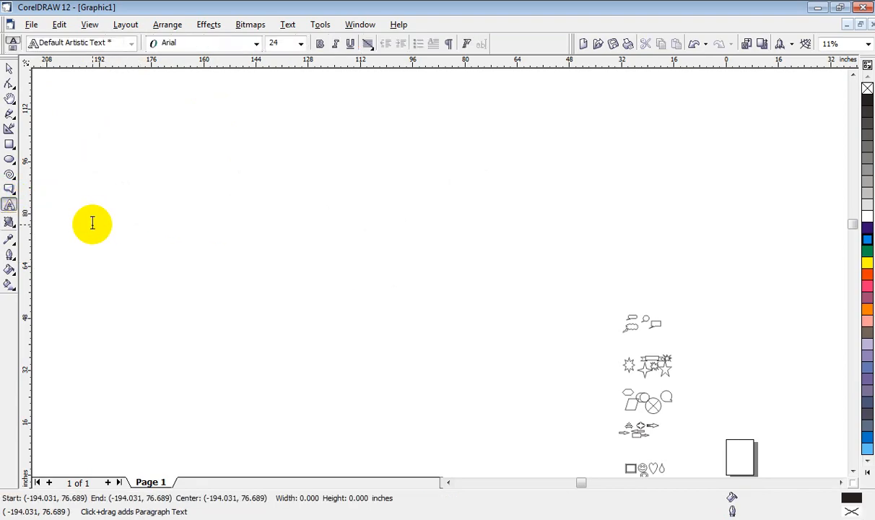
pyautogui.write('c')
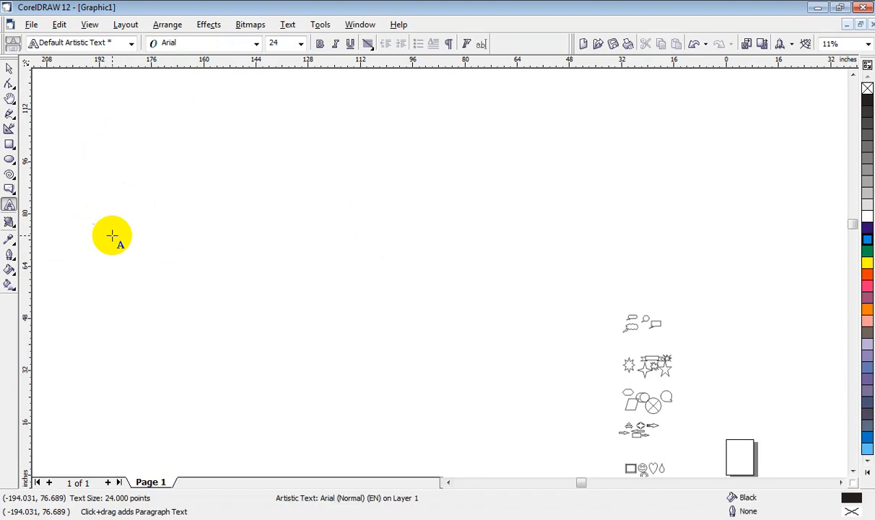
pyautogui.click(10, 68)
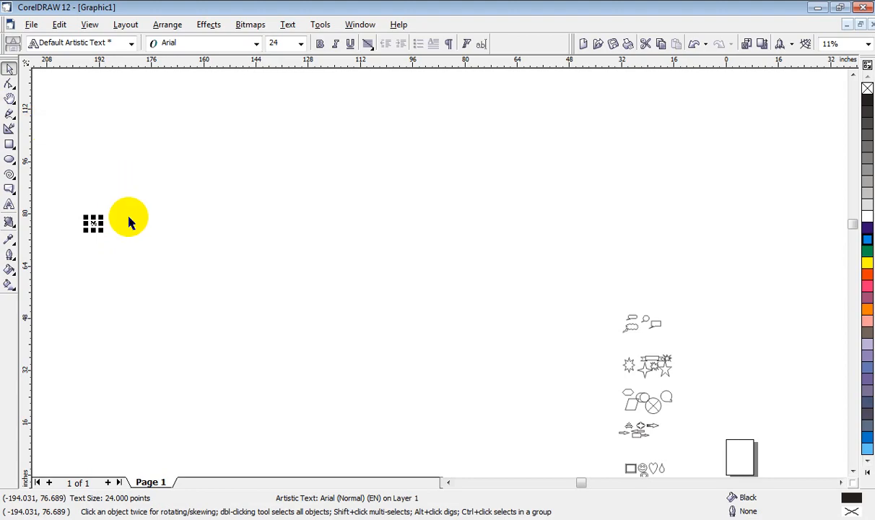
pyautogui.moveTo(94, 225); pyautogui.dragTo(283, 347)
# Step: Apply a zipper distortion with amplitude 6 to the first-name text
pyautogui.click(9, 222)
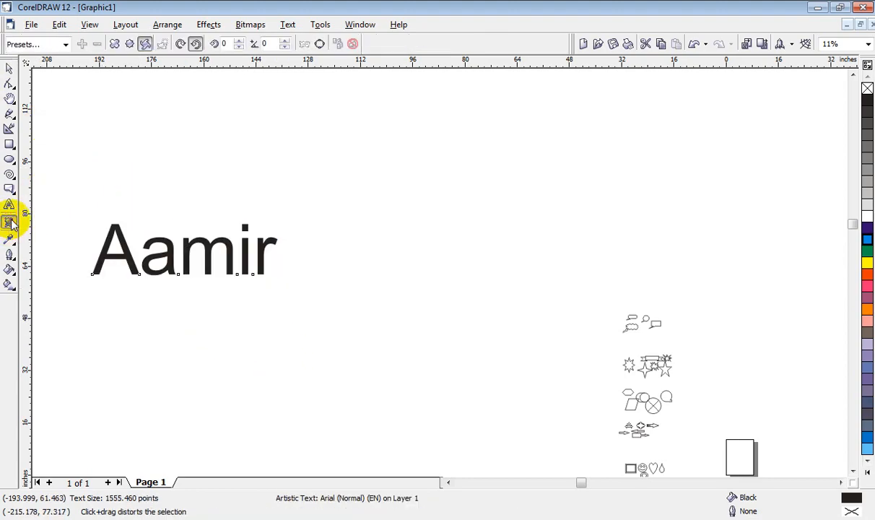
pyautogui.click(128, 45)
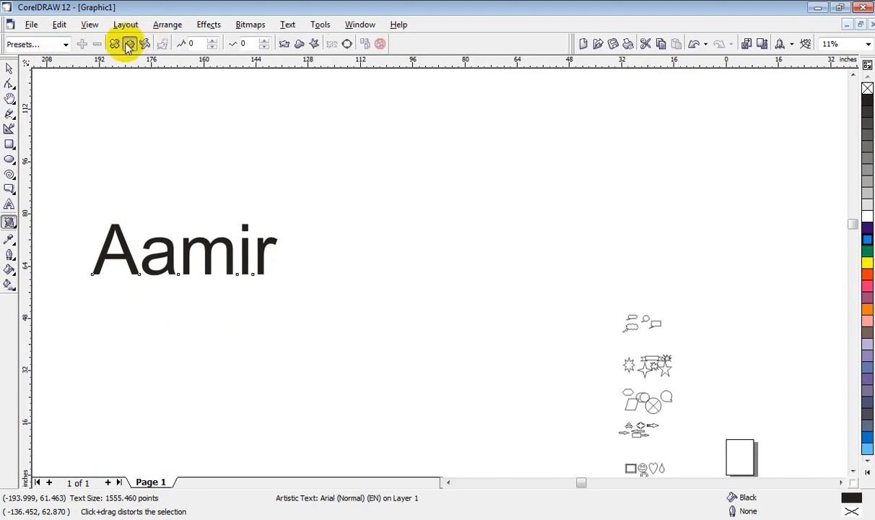
pyautogui.click(213, 41)
pyautogui.click(213, 41)
pyautogui.click(213, 40)
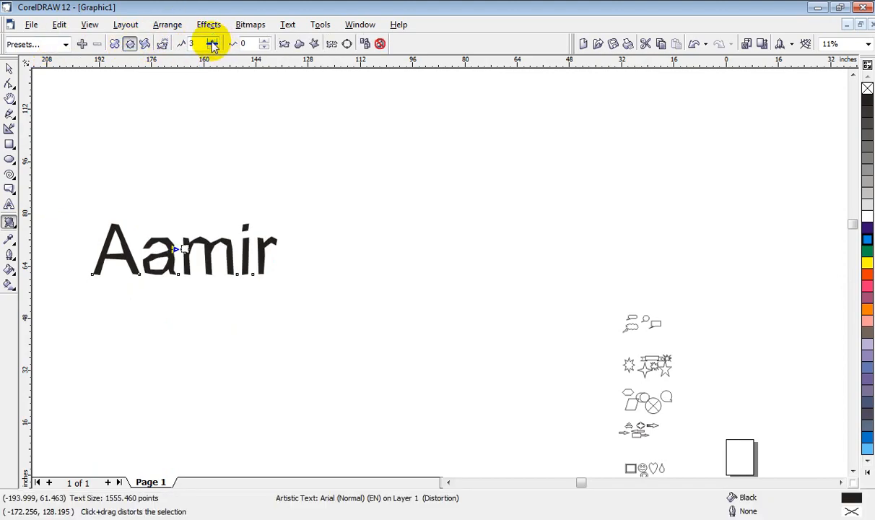
pyautogui.click(212, 41)
pyautogui.click(212, 42)
pyautogui.click(212, 42)
pyautogui.click(212, 42)
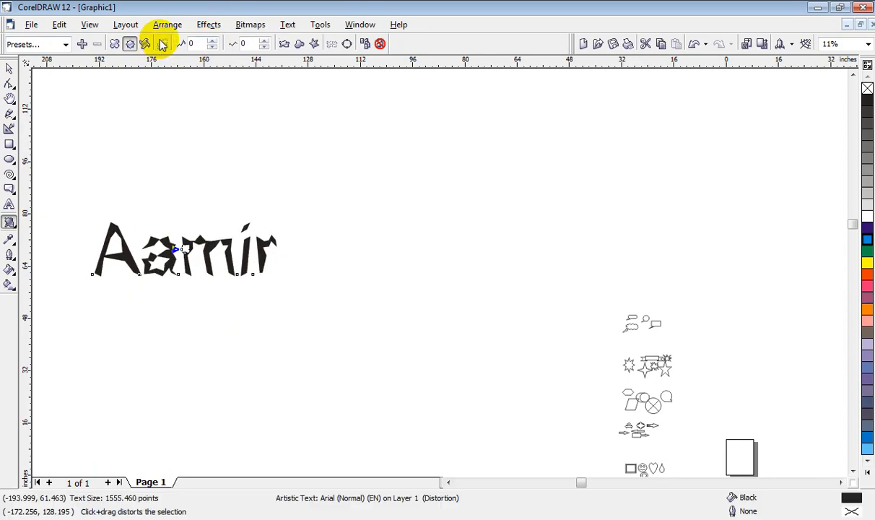
pyautogui.click(212, 45)
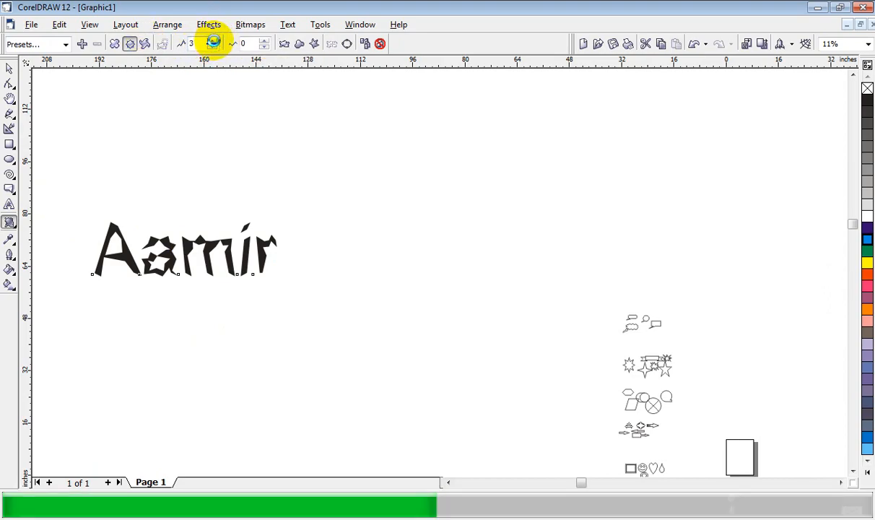
pyautogui.click(212, 42)
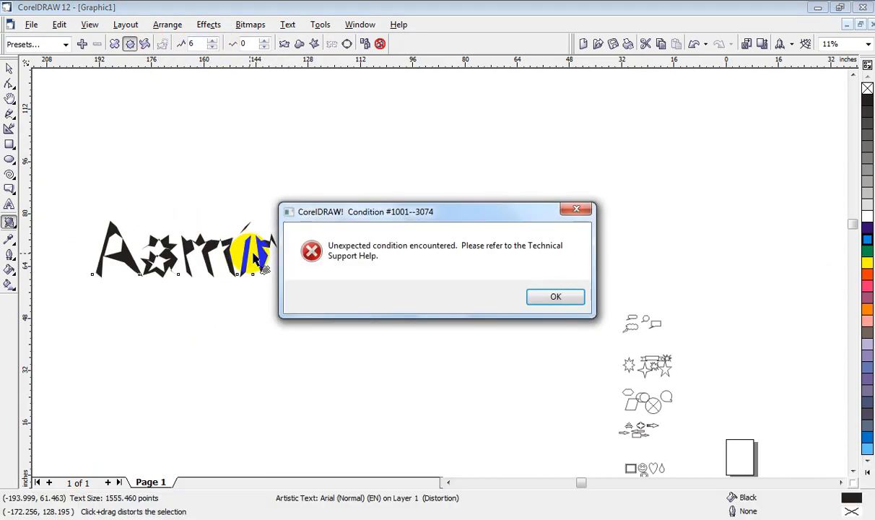
pyautogui.click(555, 297)
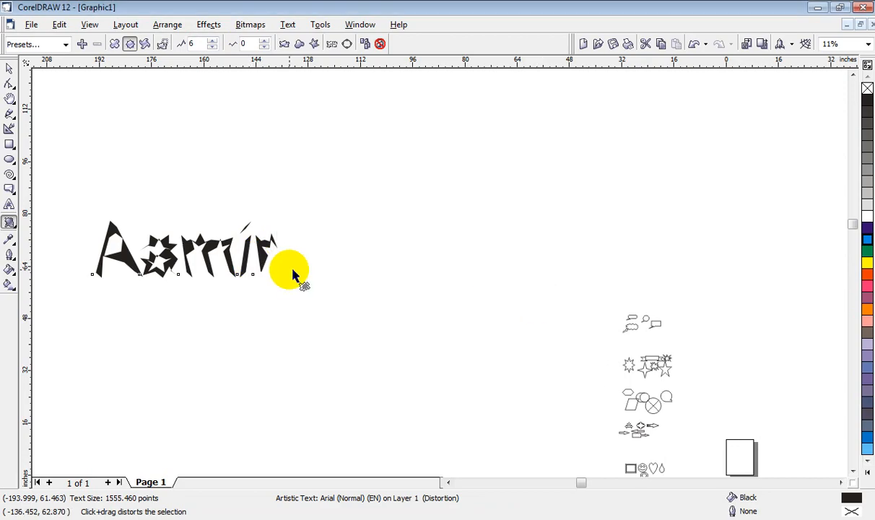
# Step: Apply another zipper distortion with amplitude 100 and frequency 5 across the first-name text, and delete the text
pyautogui.moveTo(154, 270); pyautogui.dragTo(205, 248)
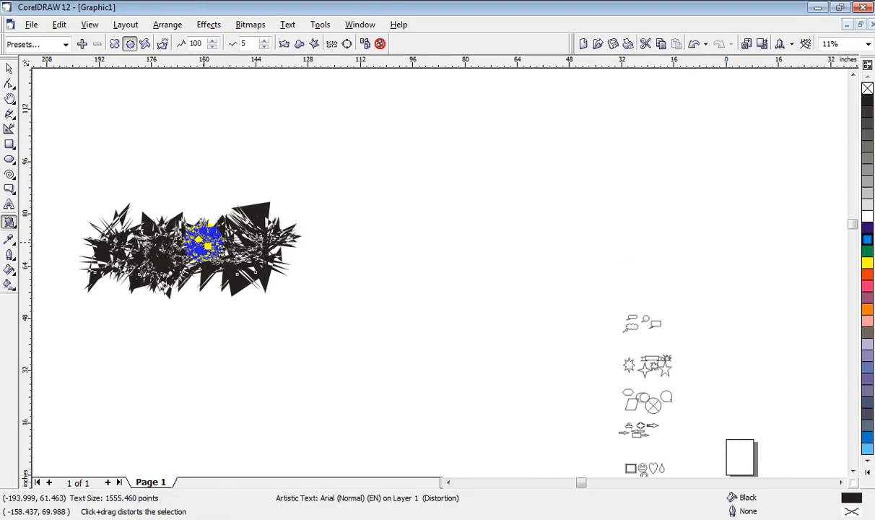
pyautogui.press('Delete')
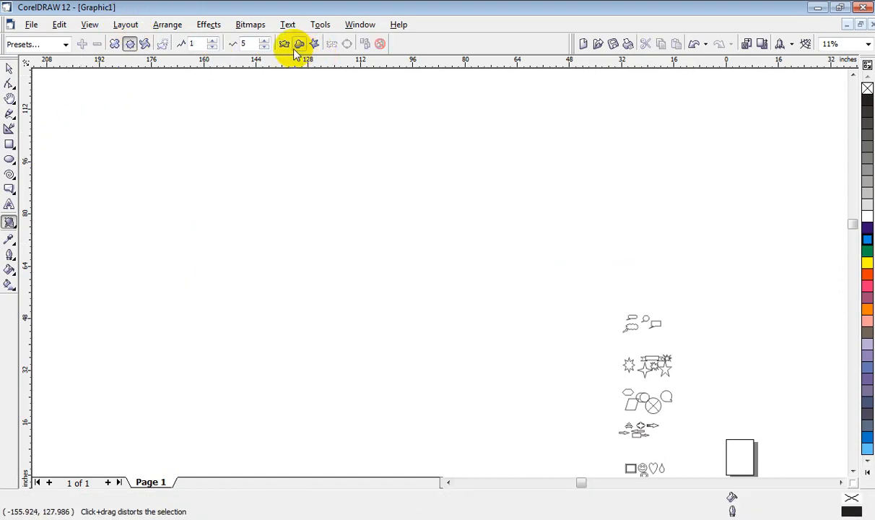
# Step: Draw a rectangle about 51.1 by 28.7 inches in the empty area and fill it with Purple
pyautogui.click(12, 226)
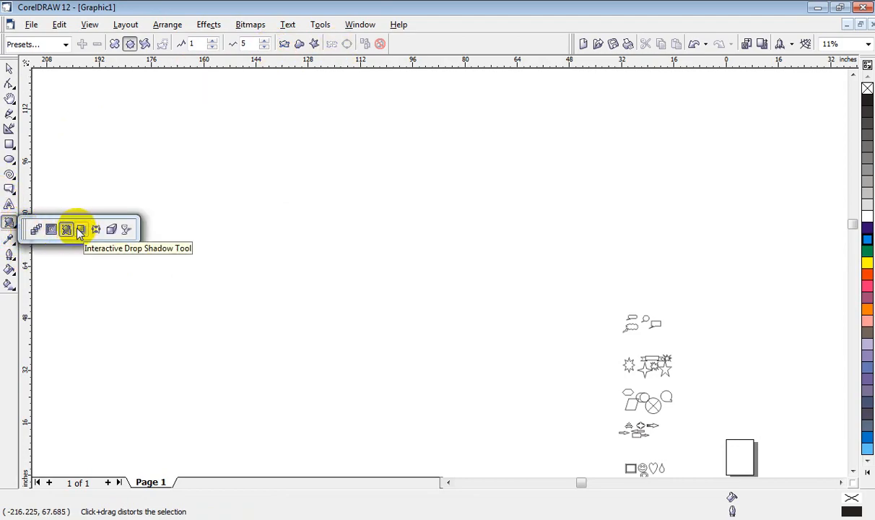
pyautogui.click(80, 229)
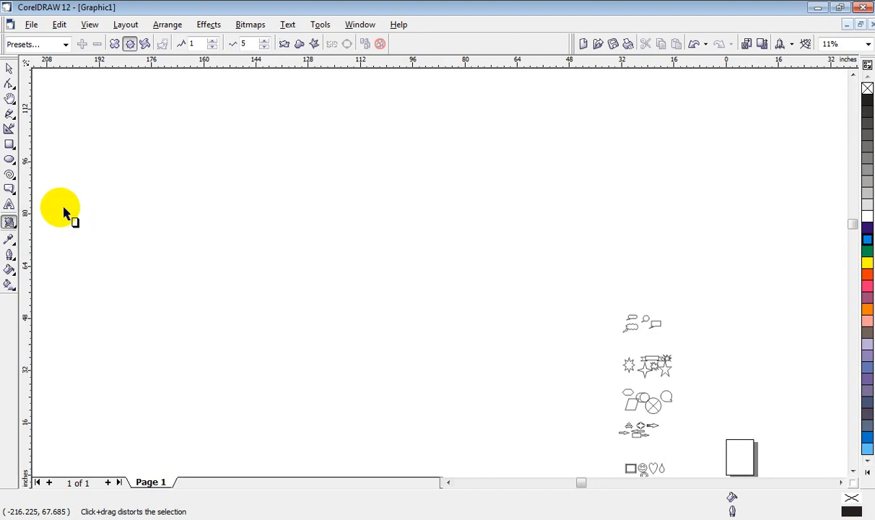
pyautogui.click(10, 144)
pyautogui.moveTo(166, 118); pyautogui.dragTo(333, 213)
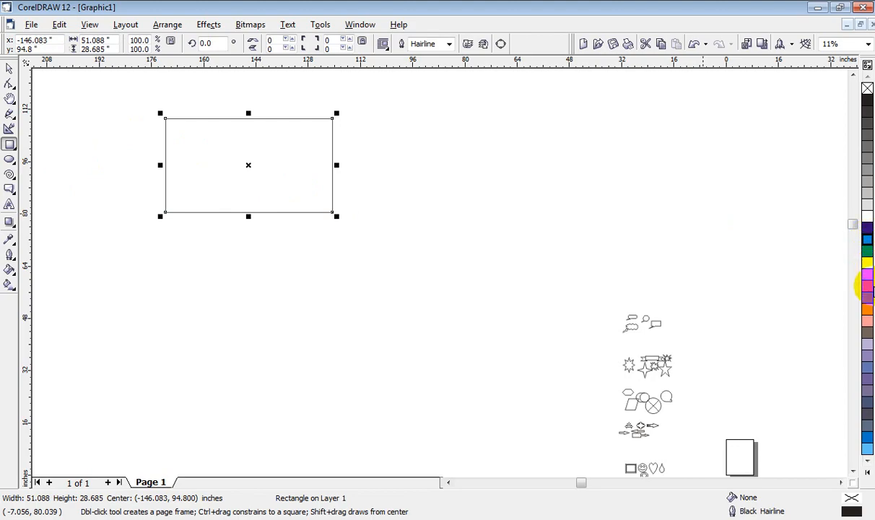
pyautogui.click(868, 287)
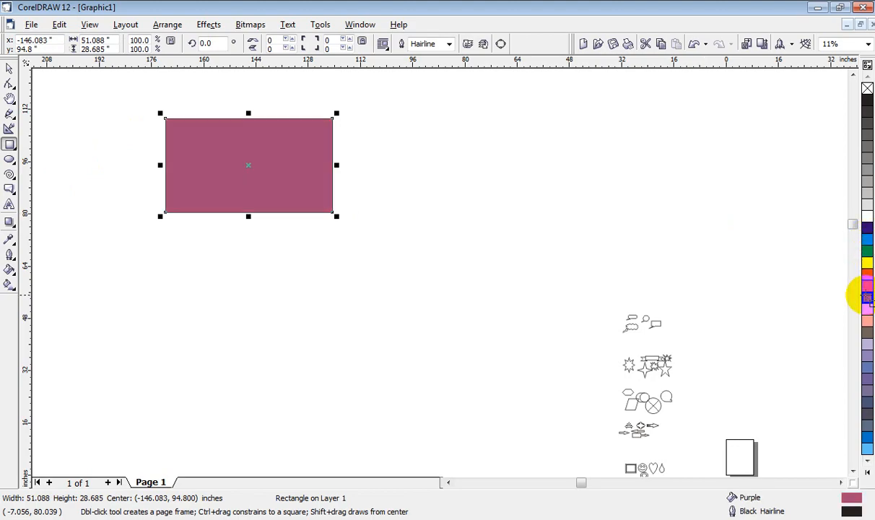
# Step: Add an interactive drop shadow to the purple rectangle
pyautogui.click(9, 223)
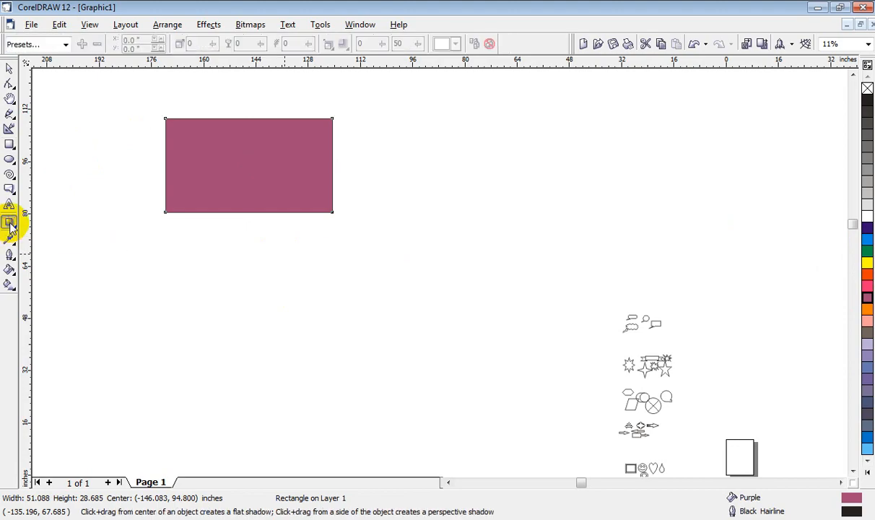
pyautogui.moveTo(333, 215); pyautogui.dragTo(158, 154)
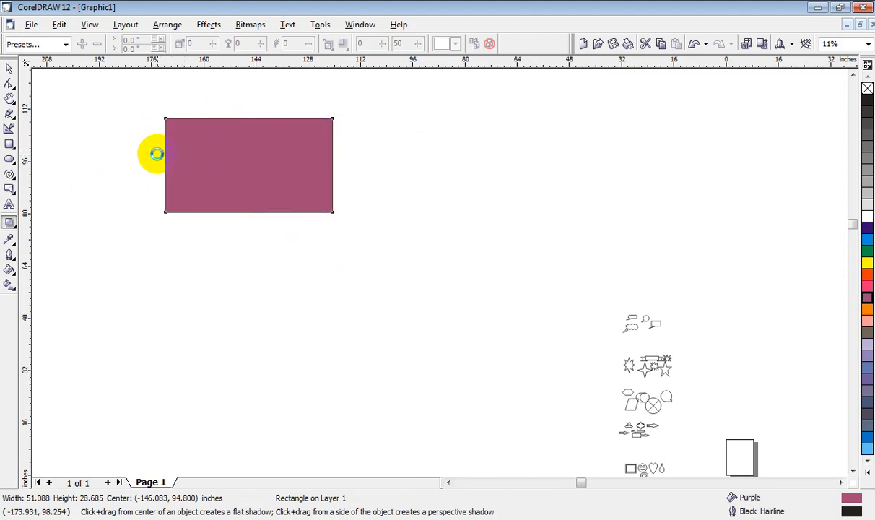
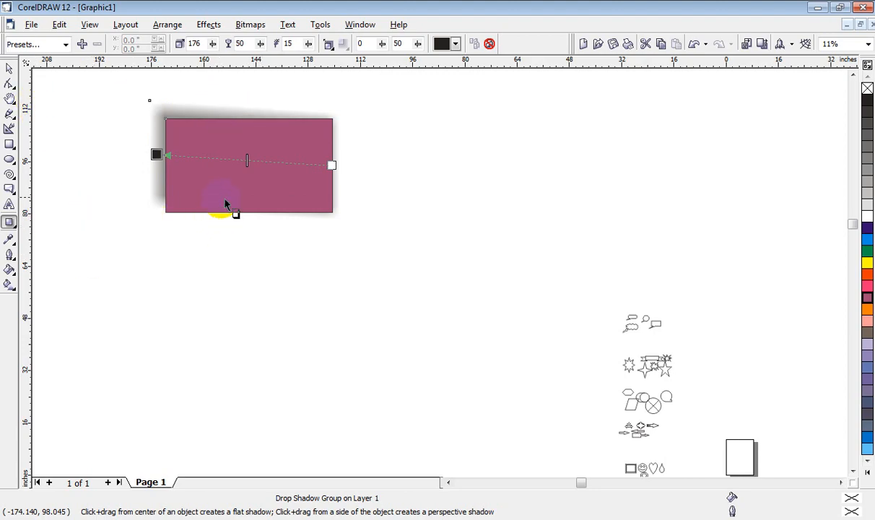
# Step: Change the purple rectangle's drop shadow angle to -72, -264 and finally -224
pyautogui.click(213, 44)
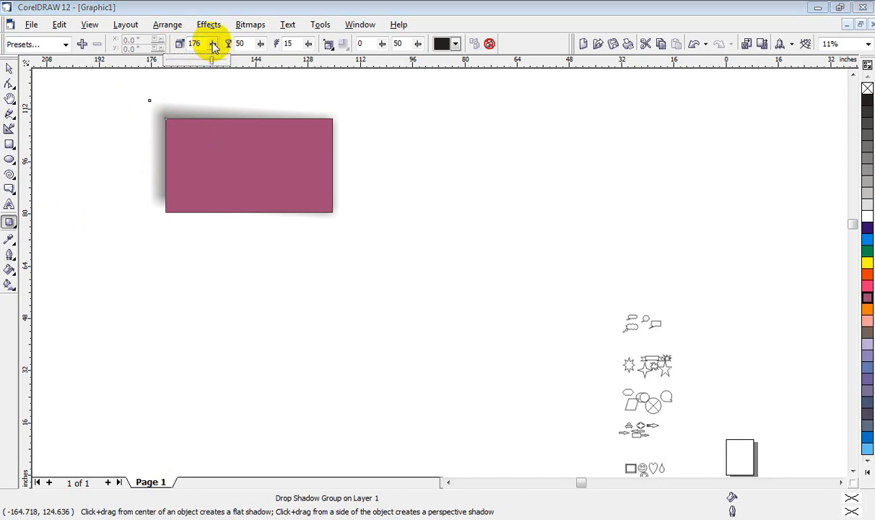
pyautogui.moveTo(214, 60)
pyautogui.mouseDown()
pyautogui.moveTo(229, 58)
pyautogui.moveTo(206, 61)
pyautogui.mouseUp()
pyautogui.click(213, 44)
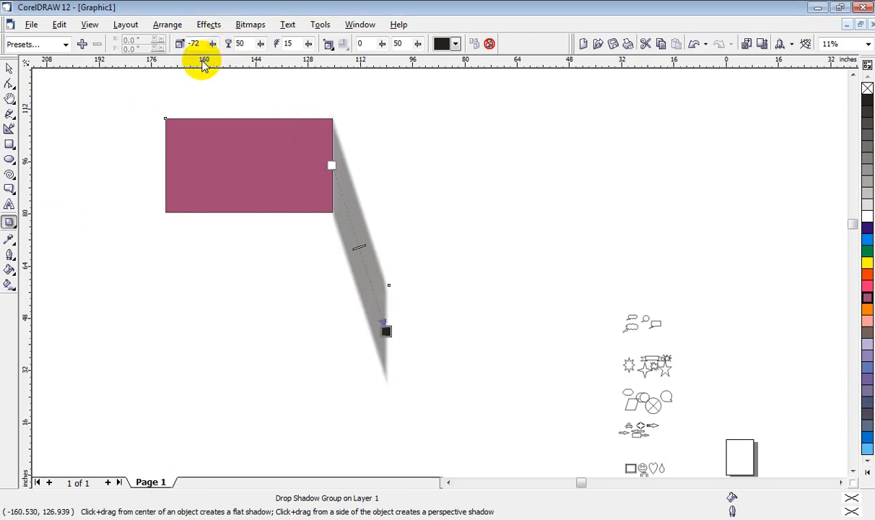
pyautogui.click(212, 44)
pyautogui.moveTo(200, 57)
pyautogui.mouseDown()
pyautogui.moveTo(189, 58)
pyautogui.moveTo(205, 64)
pyautogui.moveTo(196, 60)
pyautogui.mouseUp()
pyautogui.click(212, 44)
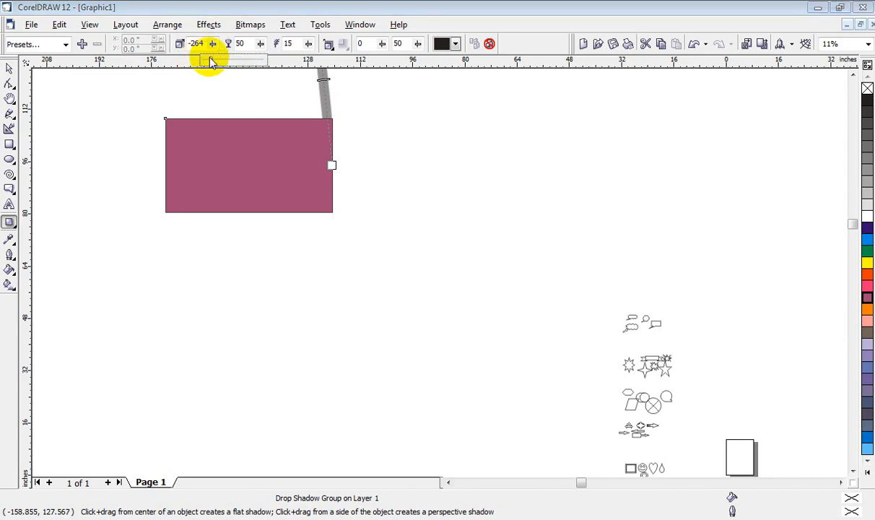
pyautogui.moveTo(208, 58); pyautogui.dragTo(215, 58)
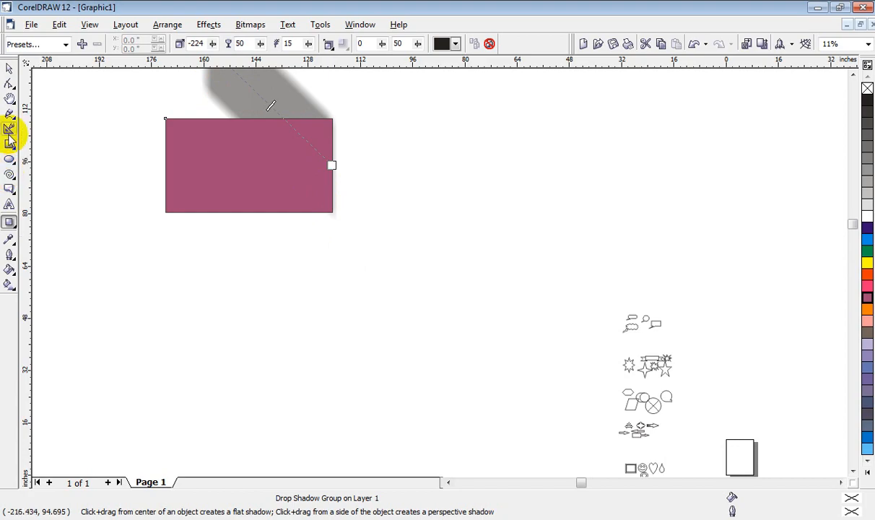
# Step: Recast the drop shadow from the purple rectangle's left edge, first outward to the left, then across to just past its right edge
pyautogui.click(106, 208)
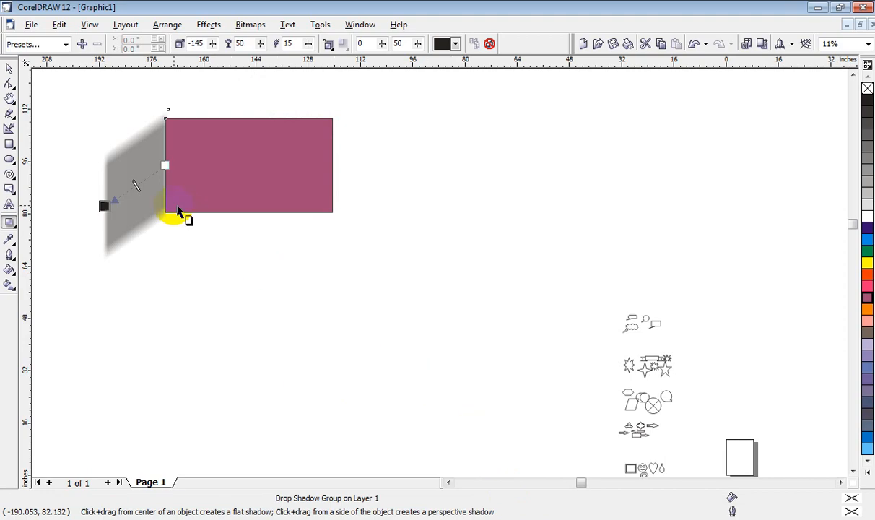
pyautogui.moveTo(105, 205); pyautogui.dragTo(355, 153)
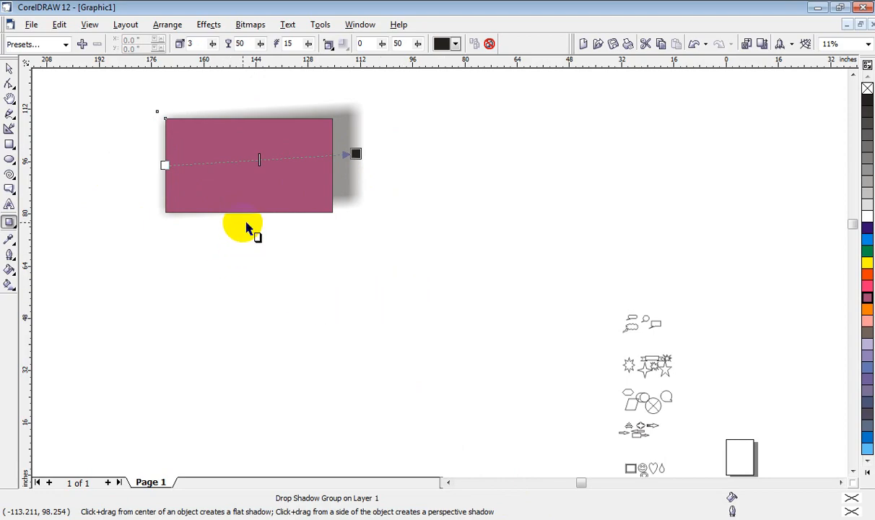
# Step: Try drop shadow opacities of 70, 24 and 20 on the purple rectangle, and finish with opacity 100
pyautogui.moveTo(261, 44); pyautogui.dragTo(226, 59)
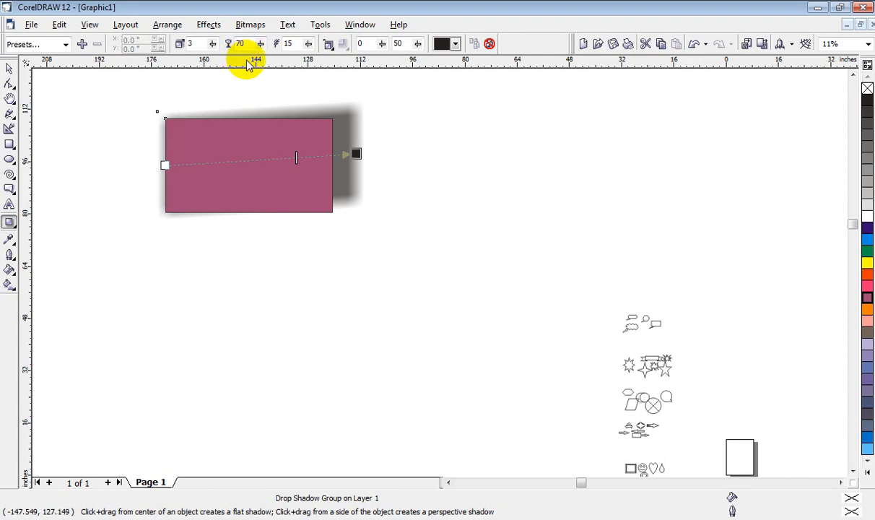
pyautogui.moveTo(260, 43); pyautogui.dragTo(234, 63)
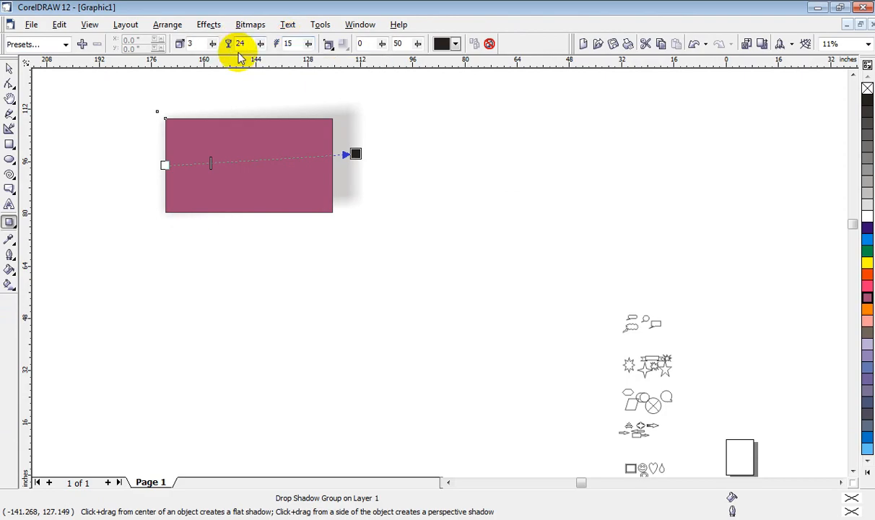
pyautogui.click(261, 45)
pyautogui.moveTo(262, 59); pyautogui.dragTo(292, 57)
pyautogui.click(261, 44)
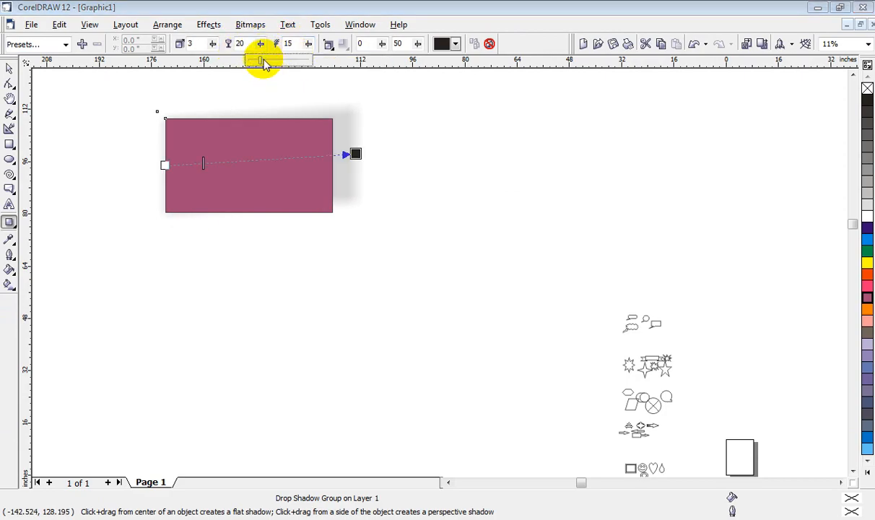
pyautogui.moveTo(260, 61); pyautogui.dragTo(319, 61)
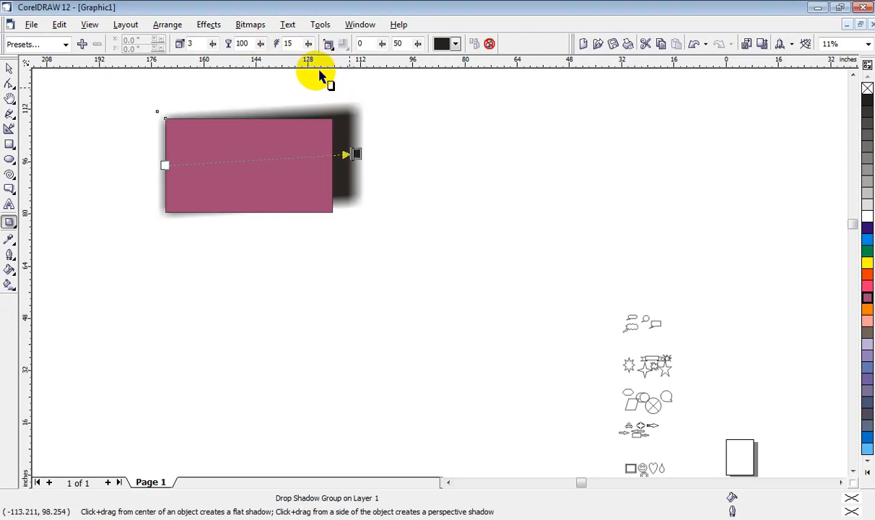
# Step: Raise the drop shadow's feathering to 98 and then 100, and set its feathering direction to Inside
pyautogui.click(307, 43)
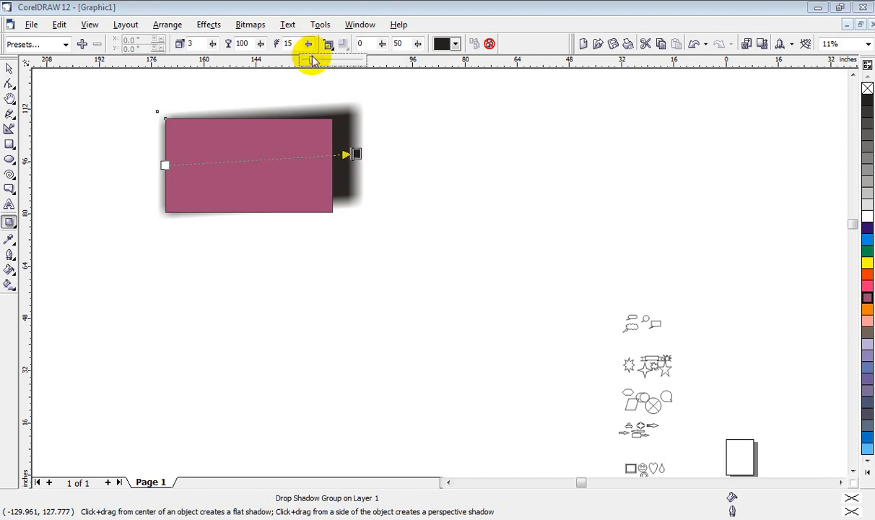
pyautogui.moveTo(308, 58); pyautogui.dragTo(362, 59)
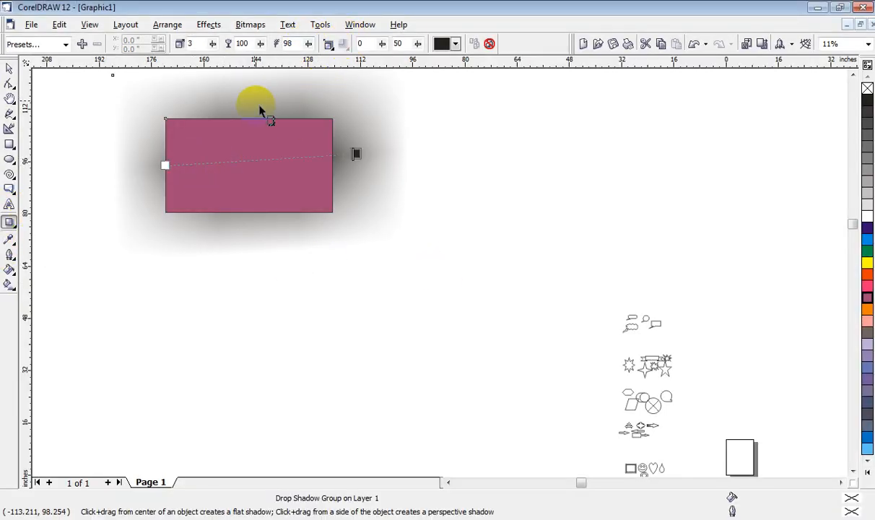
pyautogui.click(485, 167)
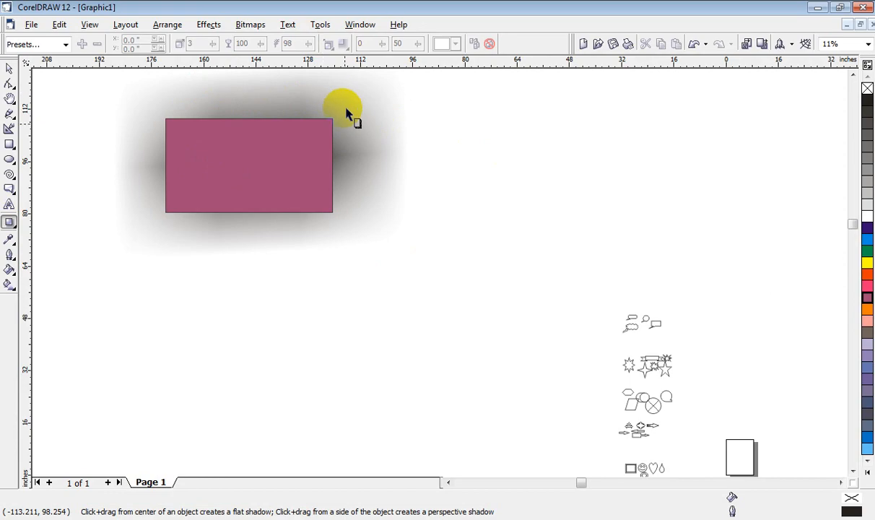
pyautogui.click(235, 179)
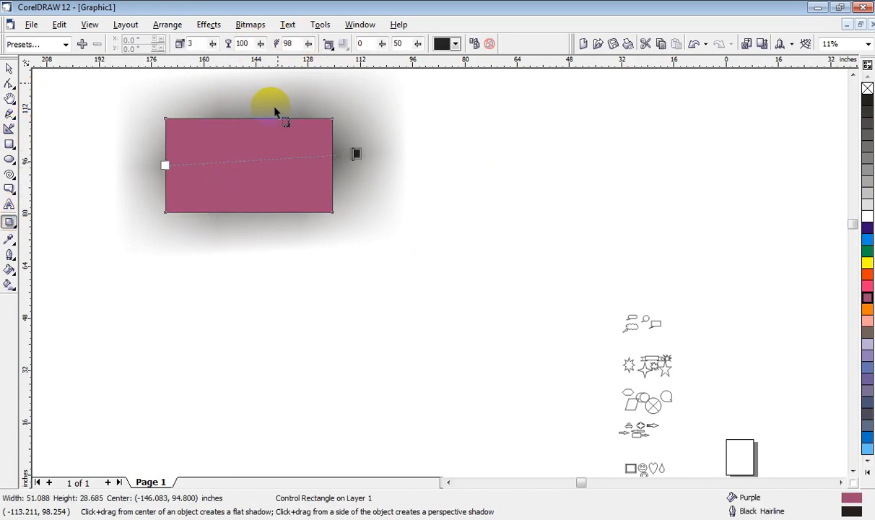
pyautogui.click(308, 44)
pyautogui.moveTo(311, 61); pyautogui.dragTo(333, 57)
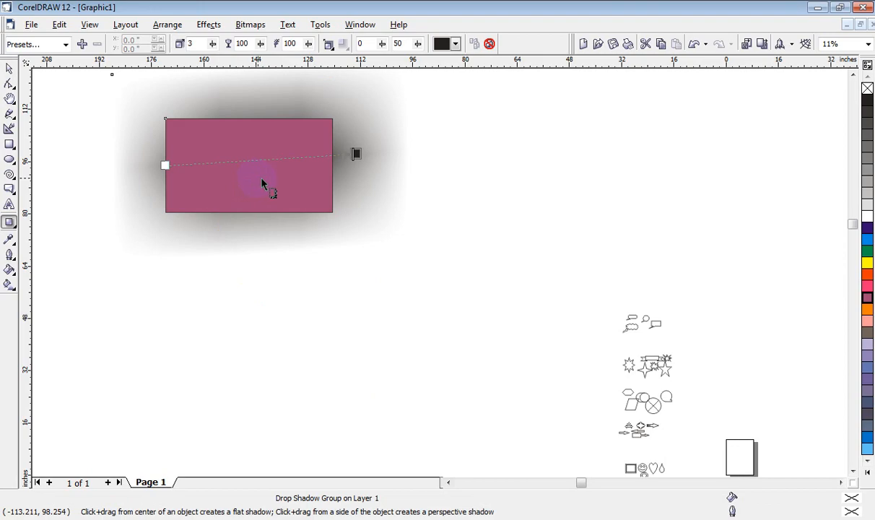
pyautogui.click(329, 45)
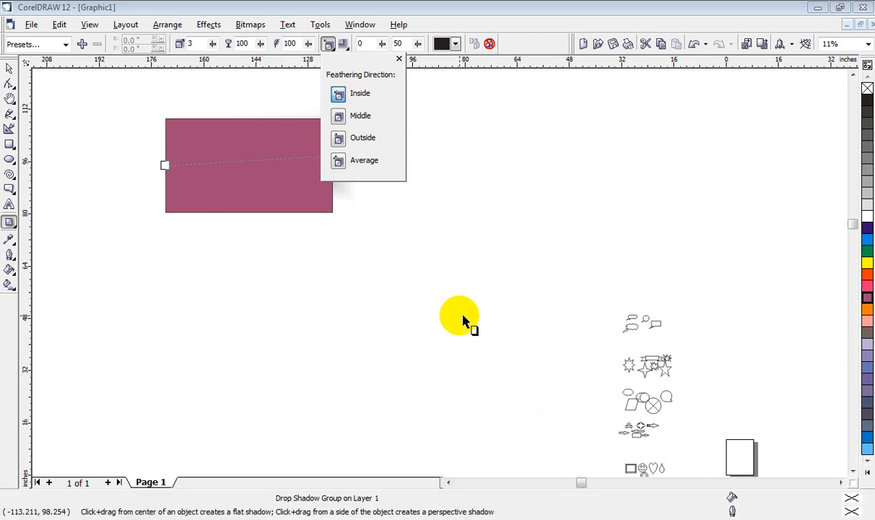
pyautogui.click(359, 256)
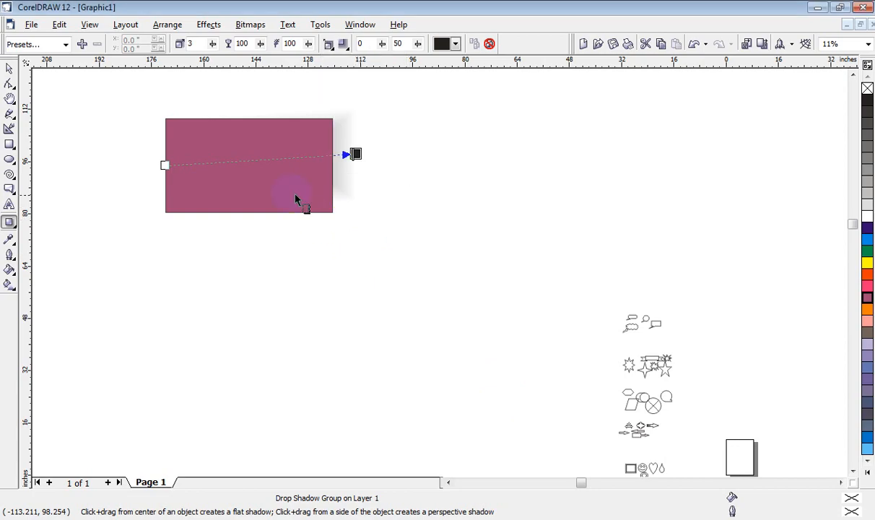
# Step: Recast the drop shadow inward from the rectangle's right edge at angle -163, and delete the rectangle with its shadow
pyautogui.moveTo(332, 167); pyautogui.dragTo(279, 180)
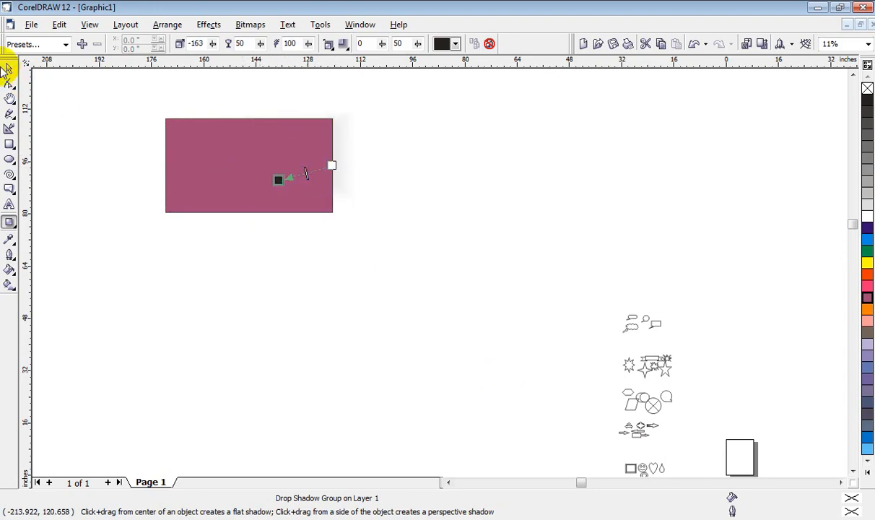
pyautogui.click(9, 67)
pyautogui.click(208, 142)
pyautogui.press('Delete')
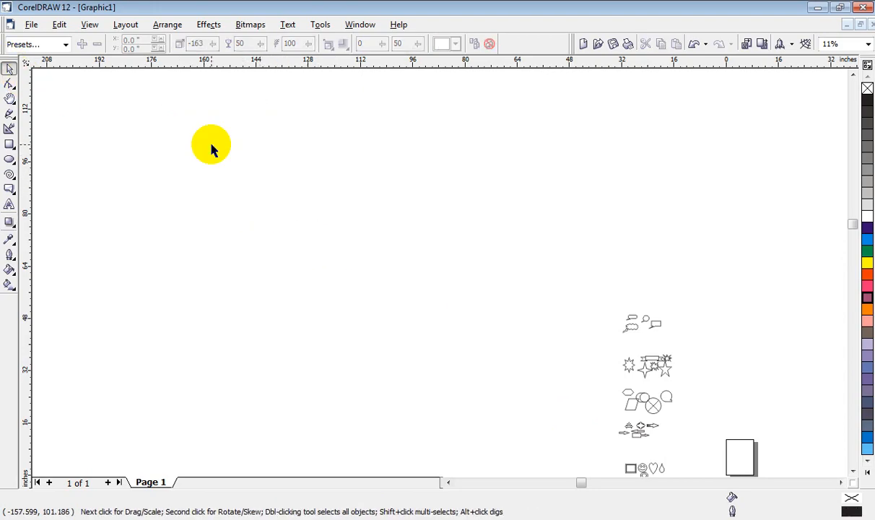
# Step: Draw an unfilled rectangle about 88.1 by 42.3 inches in the empty area for the Interactive Envelope tool
pyautogui.click(9, 224)
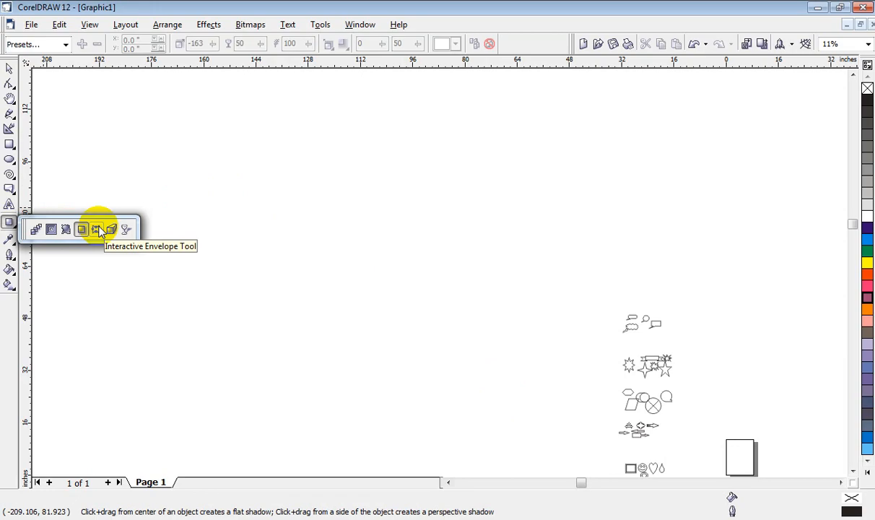
pyautogui.click(96, 230)
pyautogui.click(9, 143)
pyautogui.moveTo(179, 149); pyautogui.dragTo(467, 286)
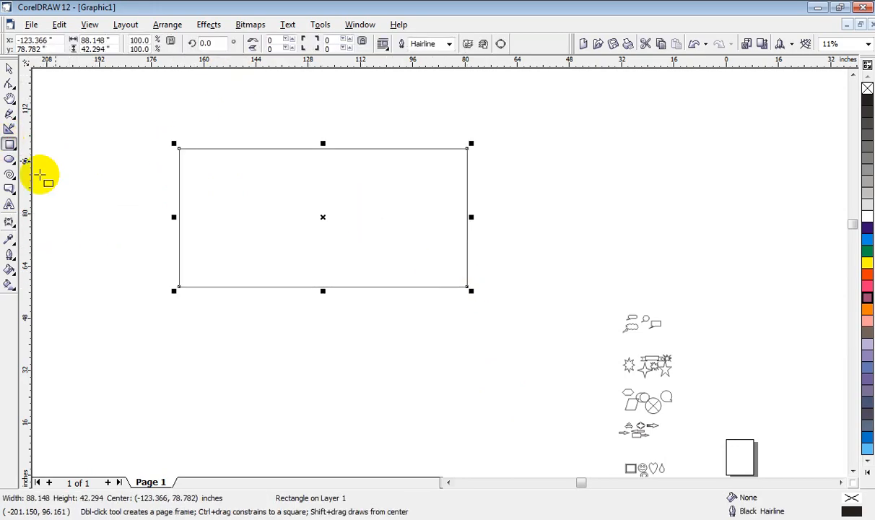
# Step: Apply an unconstrained envelope to the rectangle and pull its top middle node down so the upper edge curves inward
pyautogui.click(9, 224)
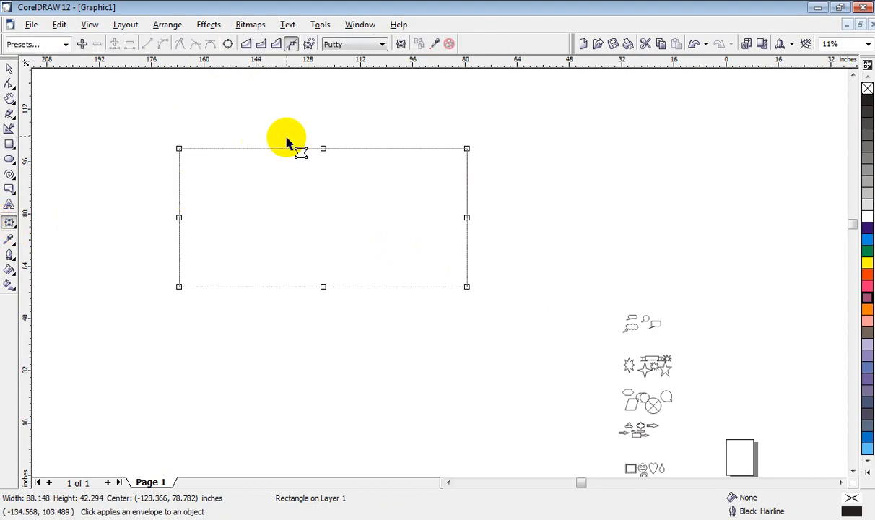
pyautogui.moveTo(323, 150); pyautogui.dragTo(320, 202)
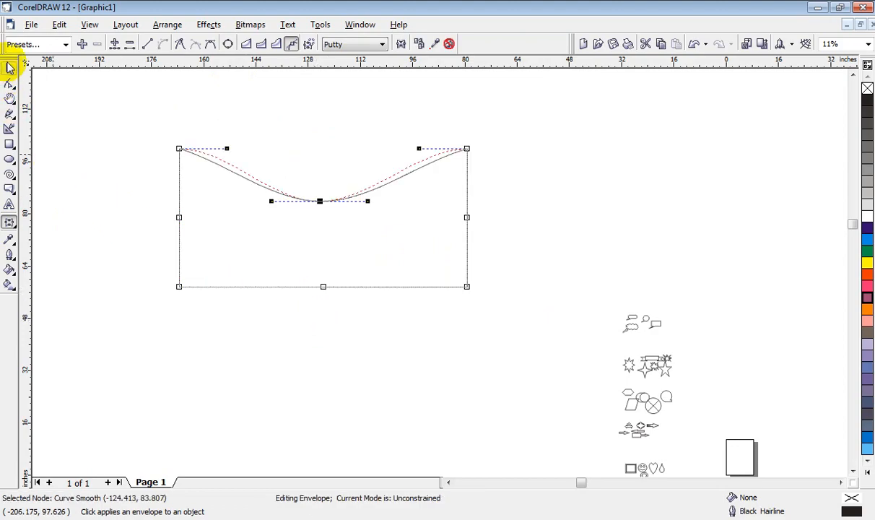
pyautogui.click(11, 69)
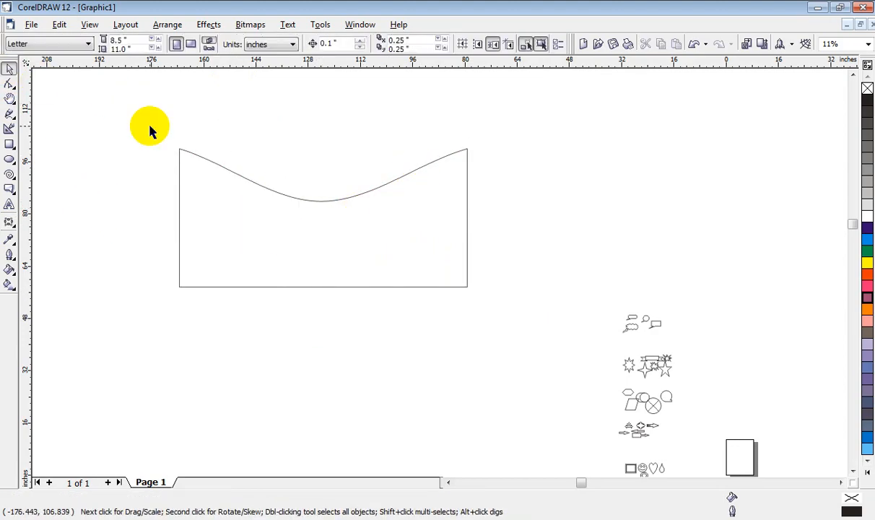
# Step: Reshape the envelope further by tilting the top node's handle, pulling the right side outward, the bottom node downward and the left side inward
pyautogui.click(322, 202)
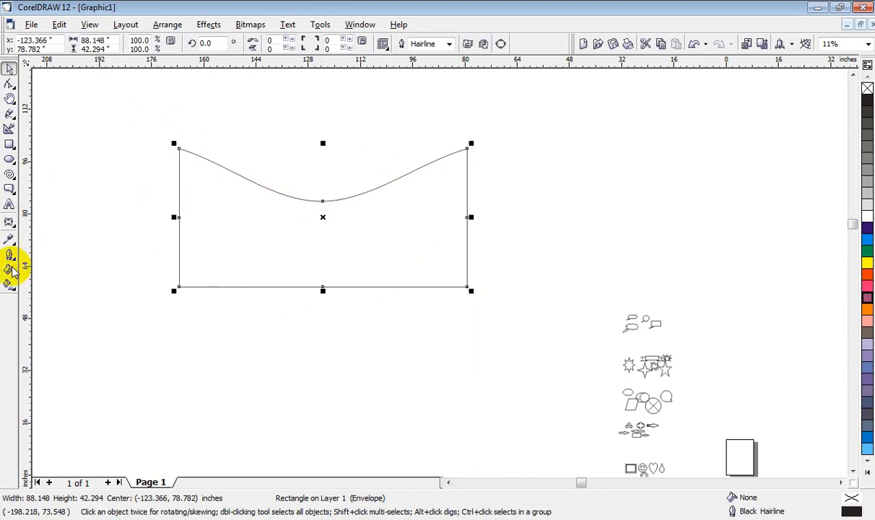
pyautogui.click(9, 221)
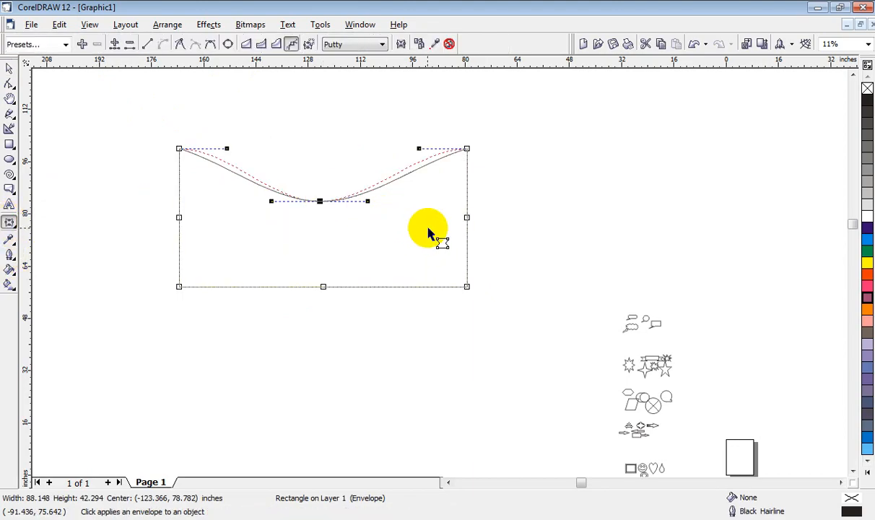
pyautogui.moveTo(367, 202); pyautogui.dragTo(297, 233)
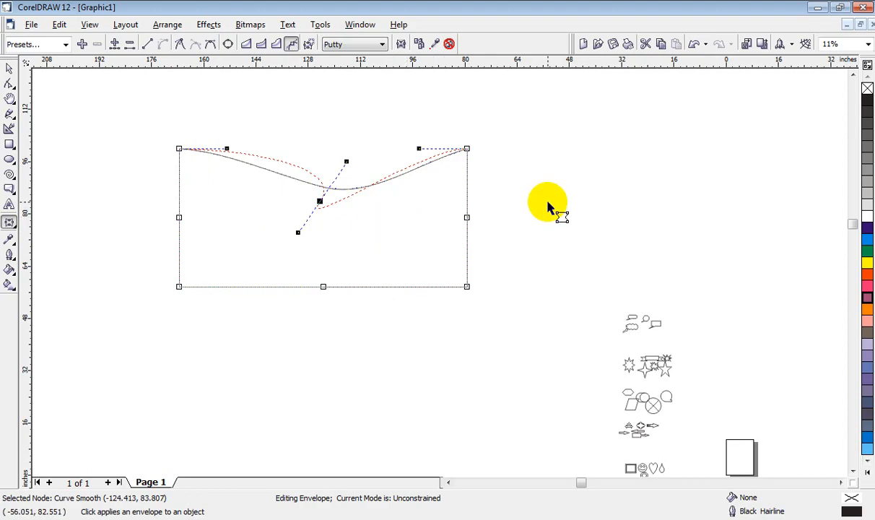
pyautogui.click(398, 223)
pyautogui.moveTo(398, 223); pyautogui.dragTo(600, 209)
pyautogui.moveTo(323, 289); pyautogui.dragTo(323, 416)
pyautogui.moveTo(179, 217); pyautogui.dragTo(275, 230)
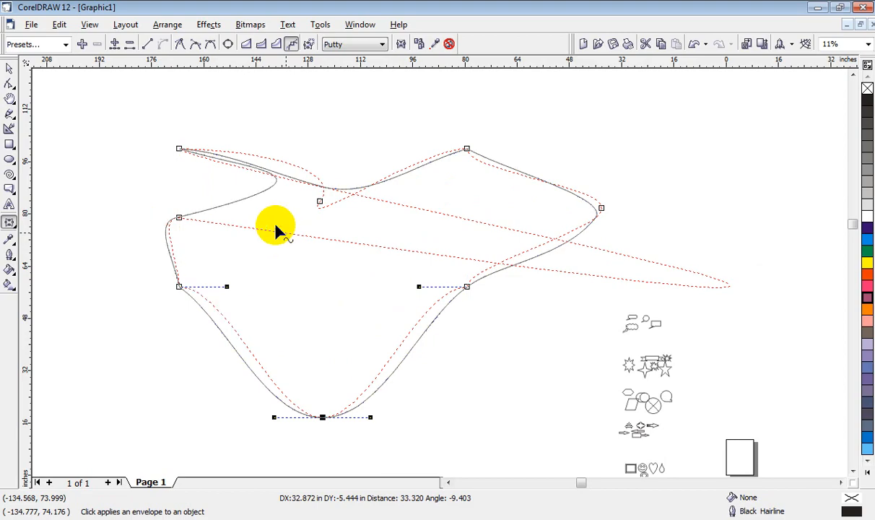
# Step: Delete the envelope-distorted rectangle
pyautogui.click(14, 72)
pyautogui.click(98, 94)
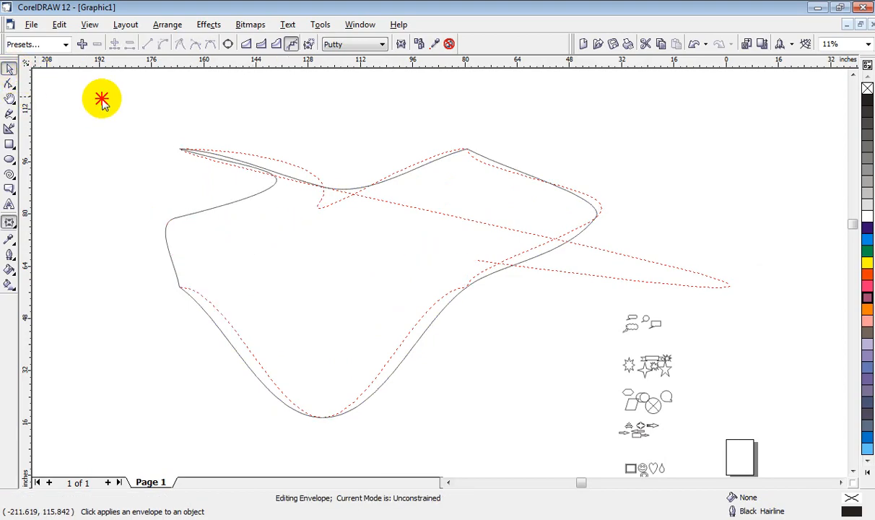
pyautogui.click(374, 186)
pyautogui.press('Delete')
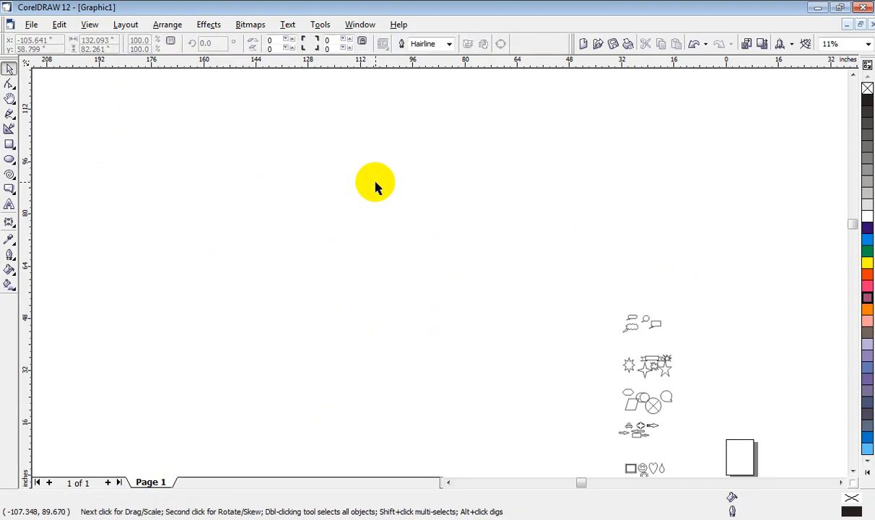
# Step: Draw a new unfilled rectangle about 58.0 by 38.9 inches in the empty area
pyautogui.click(13, 227)
pyautogui.click(12, 229)
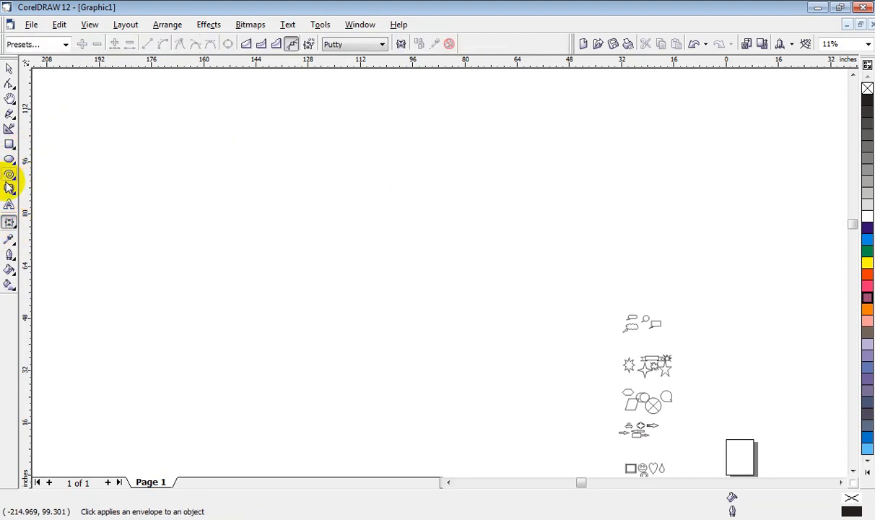
pyautogui.click(10, 145)
pyautogui.moveTo(129, 164); pyautogui.dragTo(319, 293)
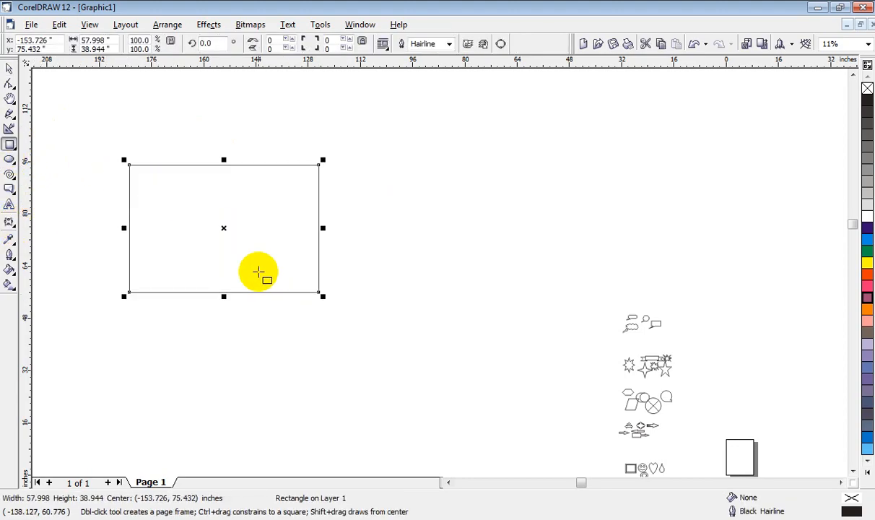
# Step: Set the new rectangle's envelope to Double Arc mode and move its upper-left corner node inward to the right
pyautogui.click(9, 221)
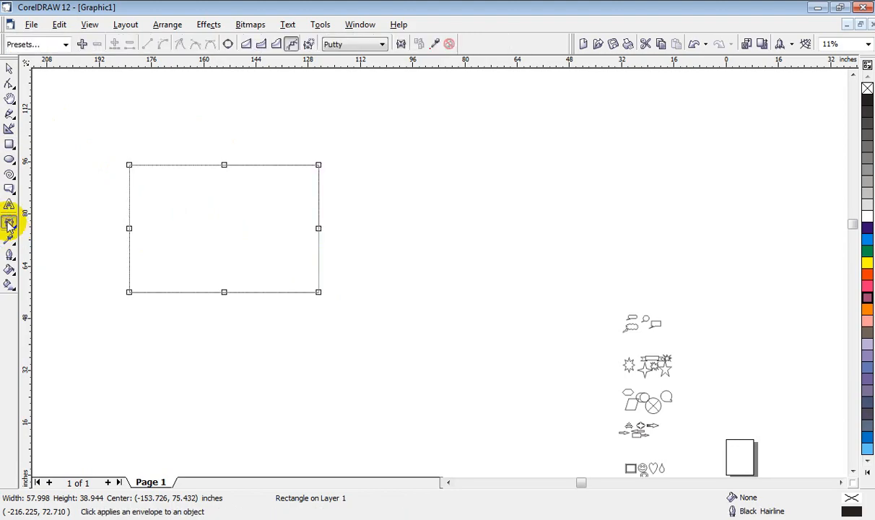
pyautogui.click(246, 45)
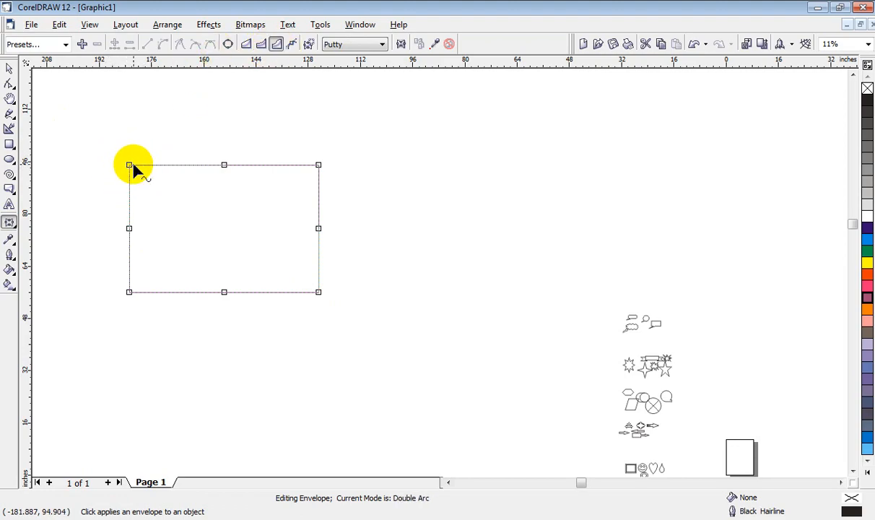
pyautogui.moveTo(130, 165); pyautogui.dragTo(165, 189)
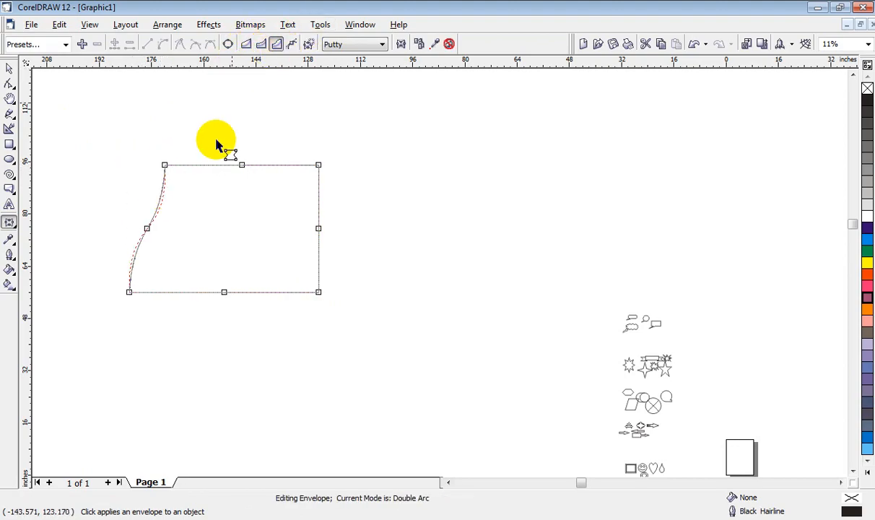
# Step: Pull the Double Arc envelope's upper-left corner node downward and set the envelope mapping mode to Vertical
pyautogui.moveTo(166, 167); pyautogui.dragTo(168, 193)
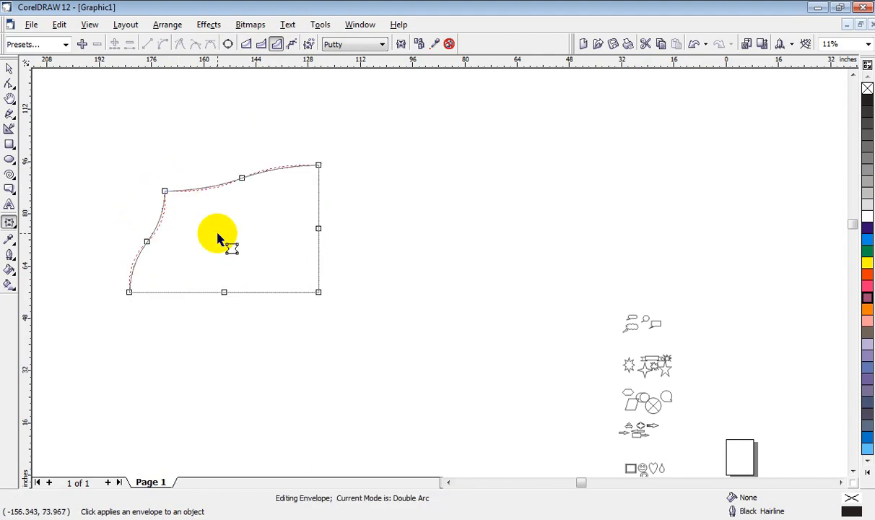
pyautogui.click(350, 44)
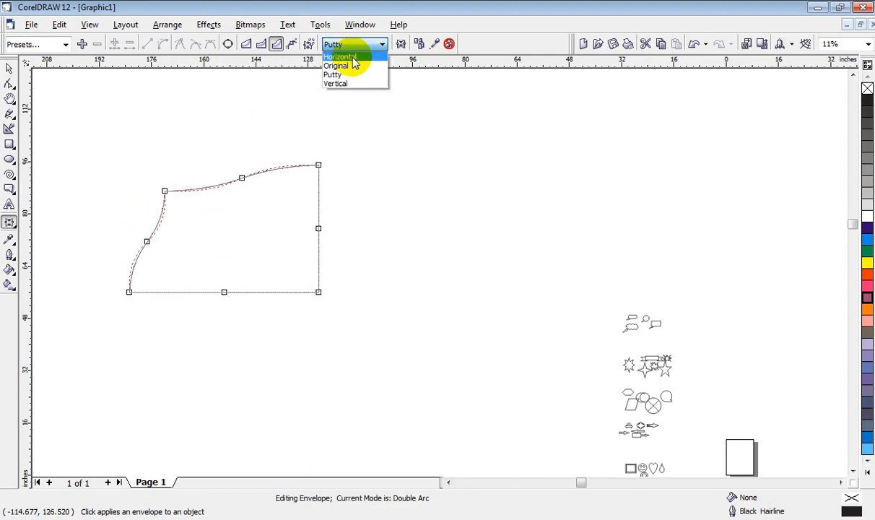
pyautogui.click(356, 84)
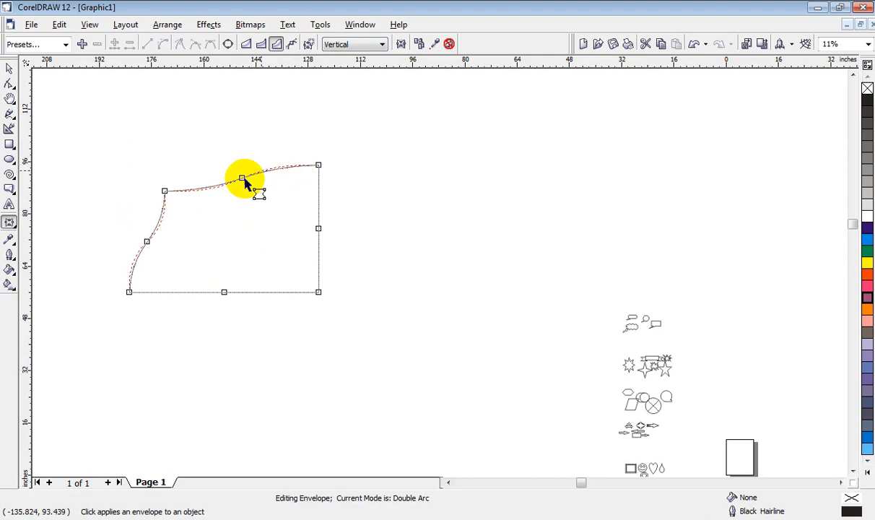
# Step: Delete the double-arc enveloped rectangle
pyautogui.click(10, 70)
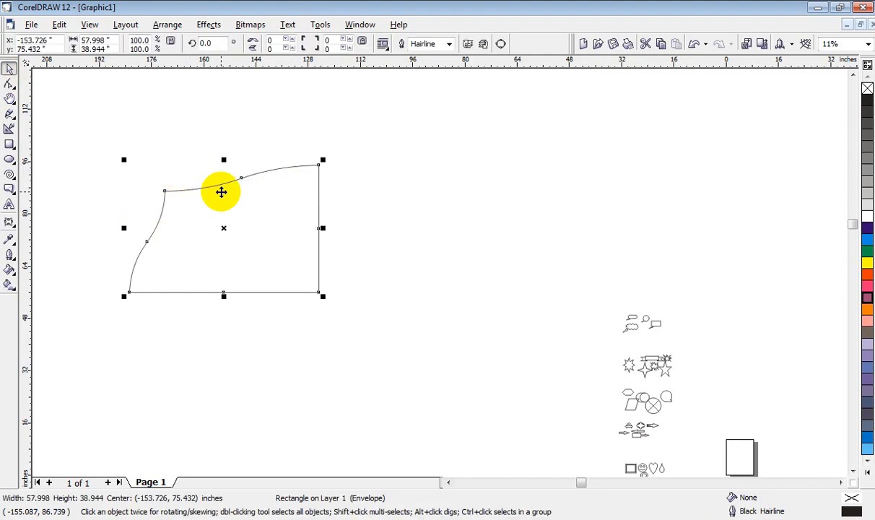
pyautogui.press('Delete')
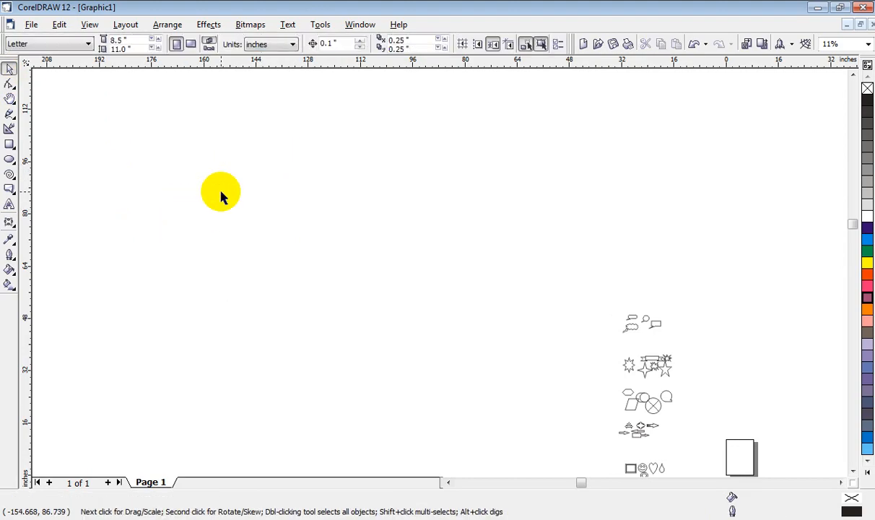
# Step: Draw a rectangle about 66.6 by 27.8 inches and pull its envelope's top centre node downward with Horizontal mapping
pyautogui.click(10, 144)
pyautogui.moveTo(120, 148); pyautogui.dragTo(337, 238)
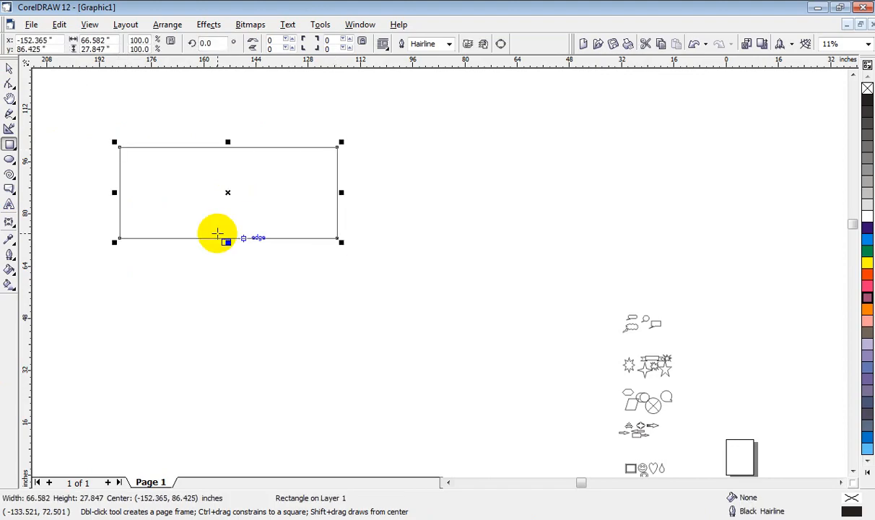
pyautogui.click(9, 224)
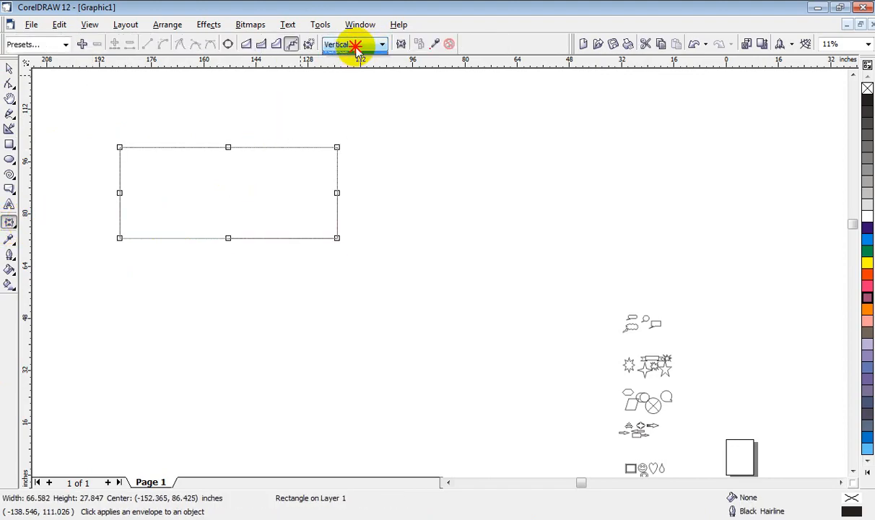
pyautogui.click(360, 57)
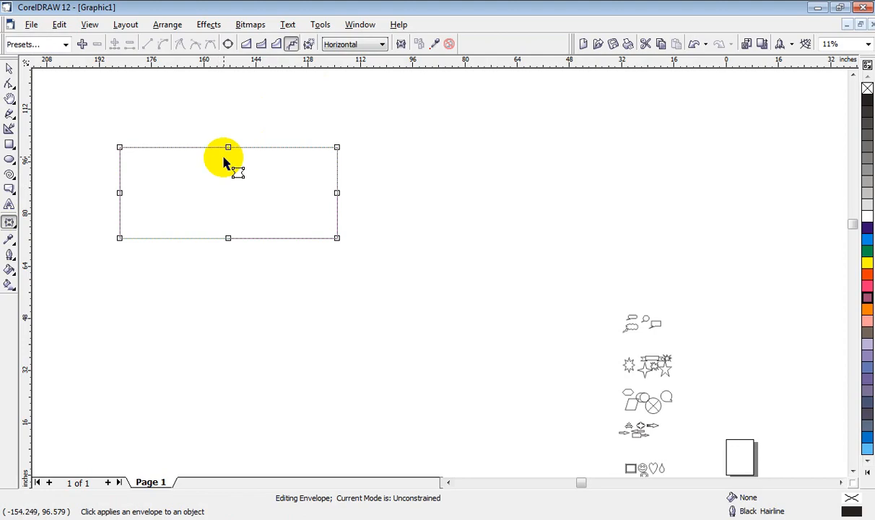
pyautogui.moveTo(228, 149); pyautogui.dragTo(224, 182)
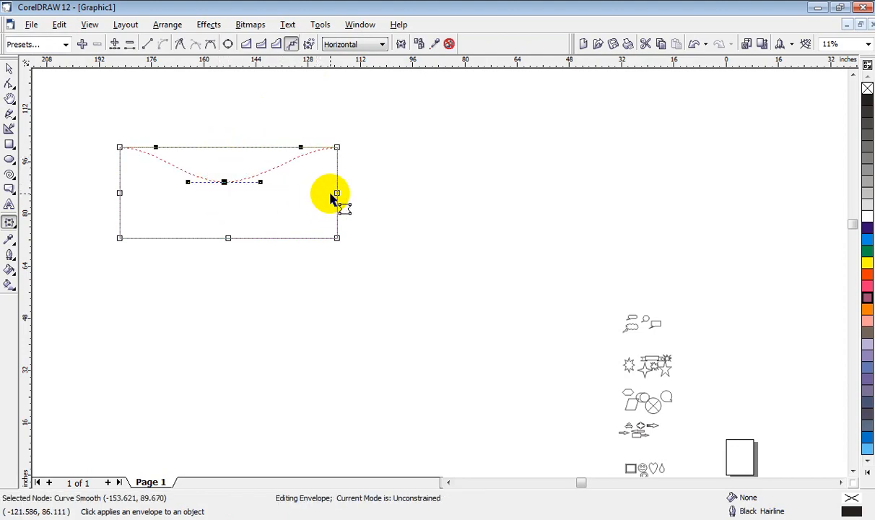
# Step: Compare the rectangle's actual outline with its envelope shape under Horizontal mapping
pyautogui.click(9, 67)
pyautogui.click(132, 128)
pyautogui.click(228, 146)
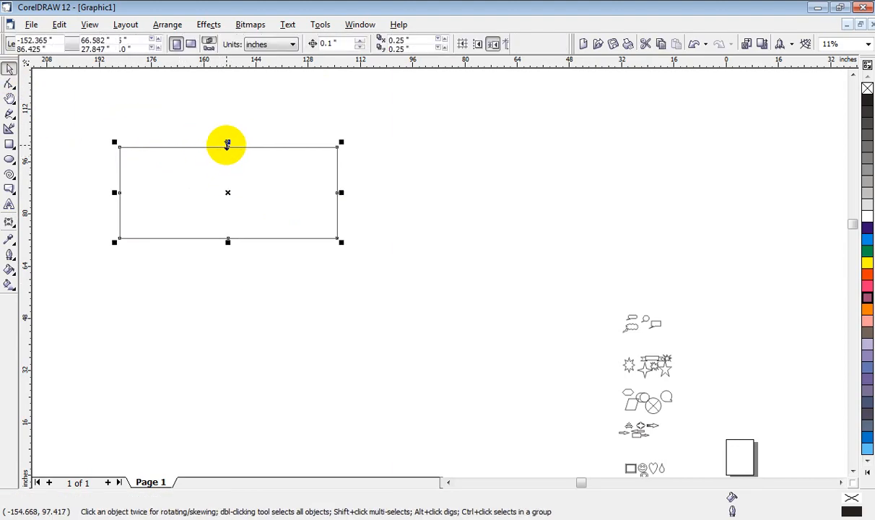
pyautogui.click(13, 222)
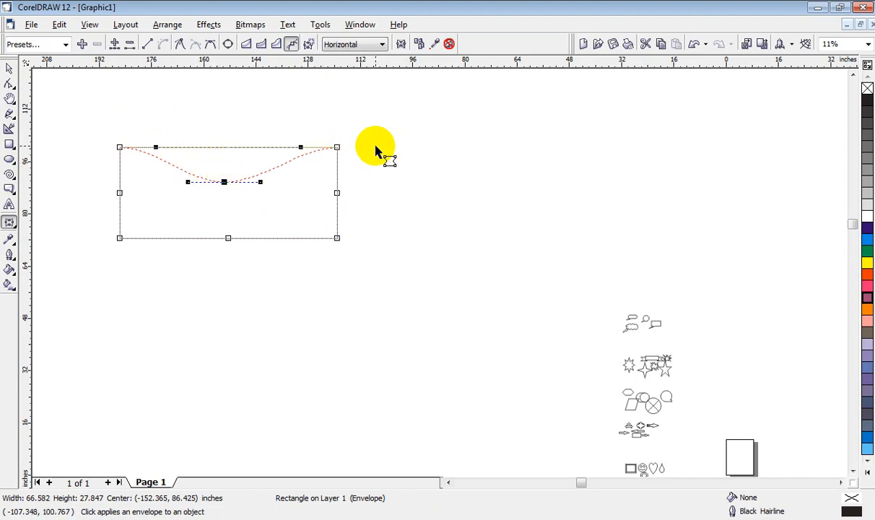
pyautogui.click(8, 70)
pyautogui.click(198, 149)
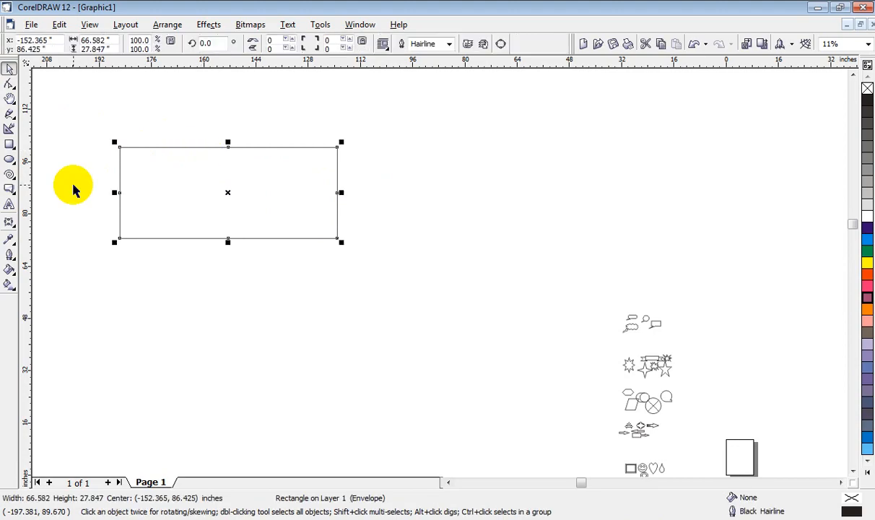
# Step: Switch the rectangle's envelope mapping to Vertical and nudge its top centre node slightly upward
pyautogui.click(8, 220)
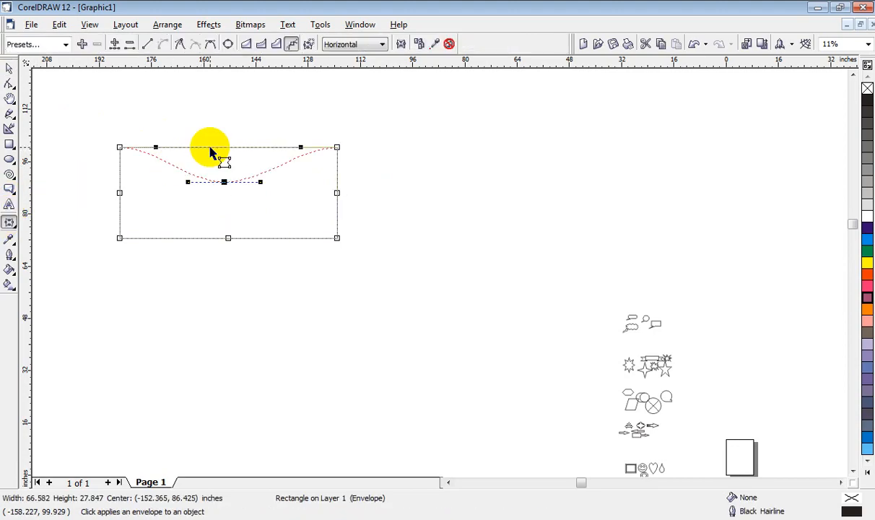
pyautogui.click(343, 45)
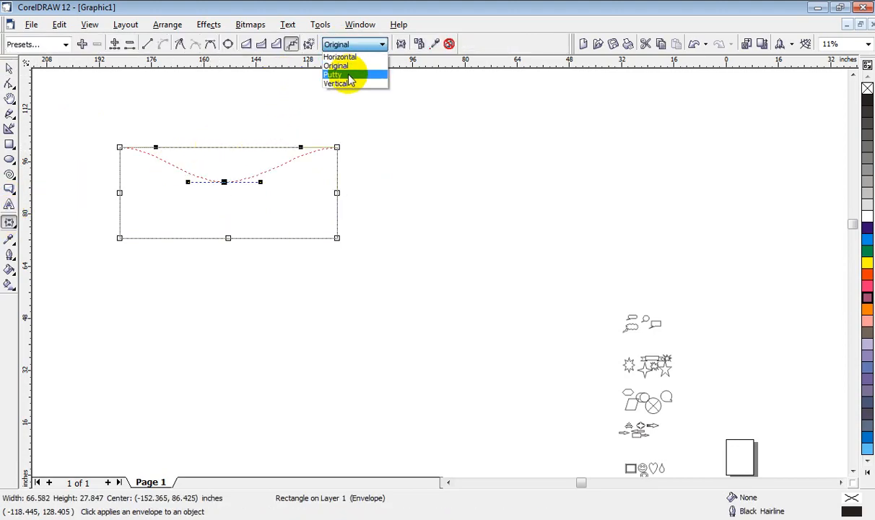
pyautogui.click(349, 85)
pyautogui.moveTo(224, 185)
pyautogui.mouseDown()
pyautogui.moveTo(225, 168)
pyautogui.moveTo(220, 177)
pyautogui.mouseUp()
pyautogui.click(9, 69)
pyautogui.click(156, 142)
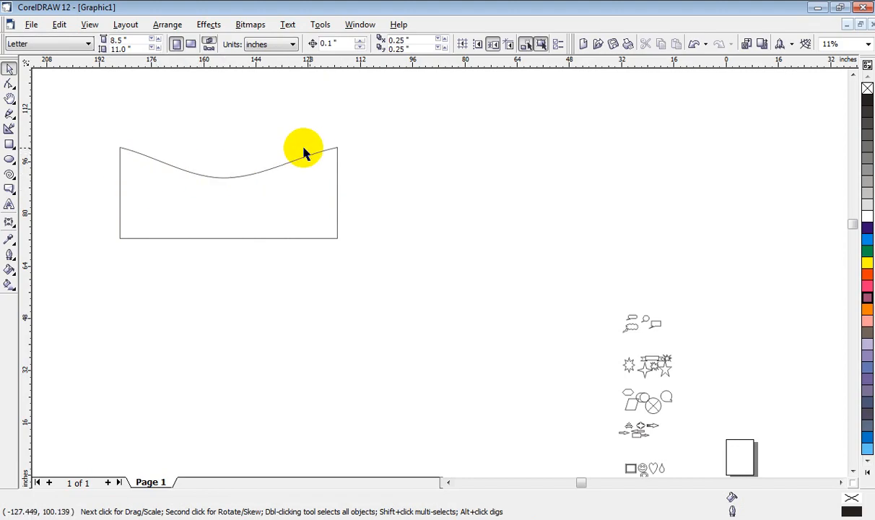
# Step: Turn on Keep Lines for the curved-top rectangle's envelope, then delete the rectangle
pyautogui.click(178, 169)
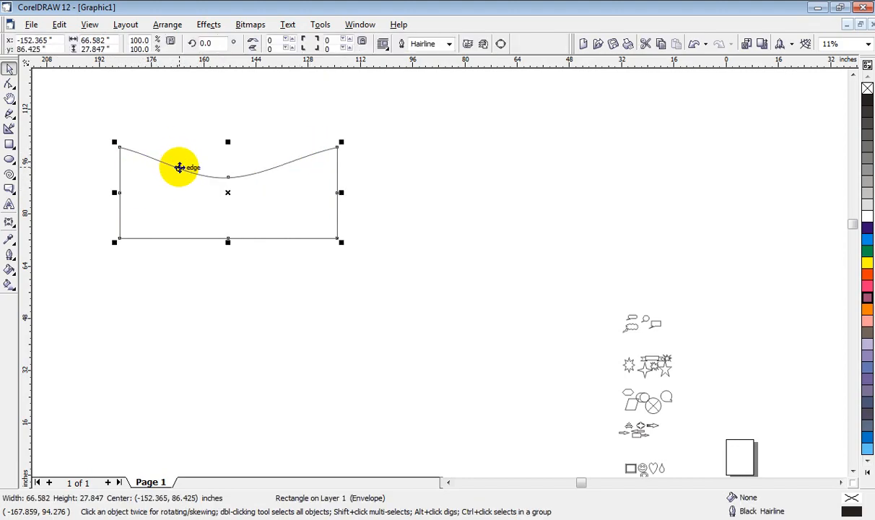
pyautogui.click(9, 223)
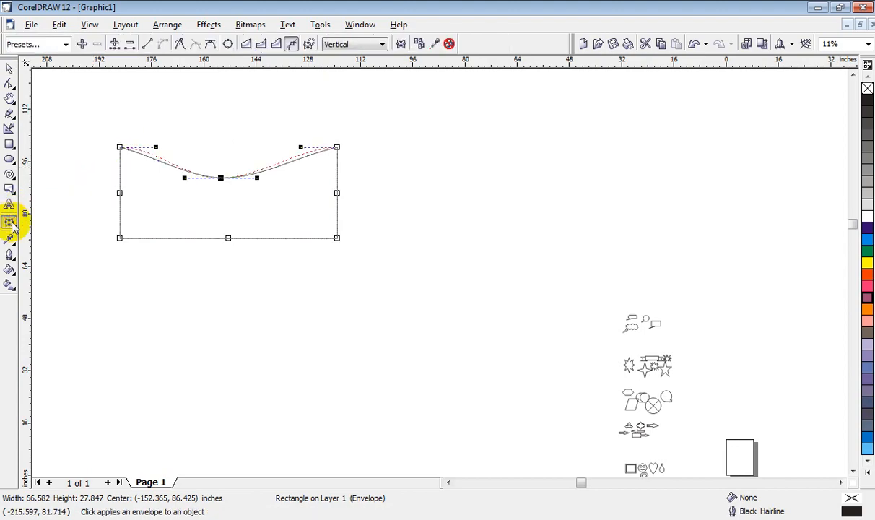
pyautogui.click(401, 46)
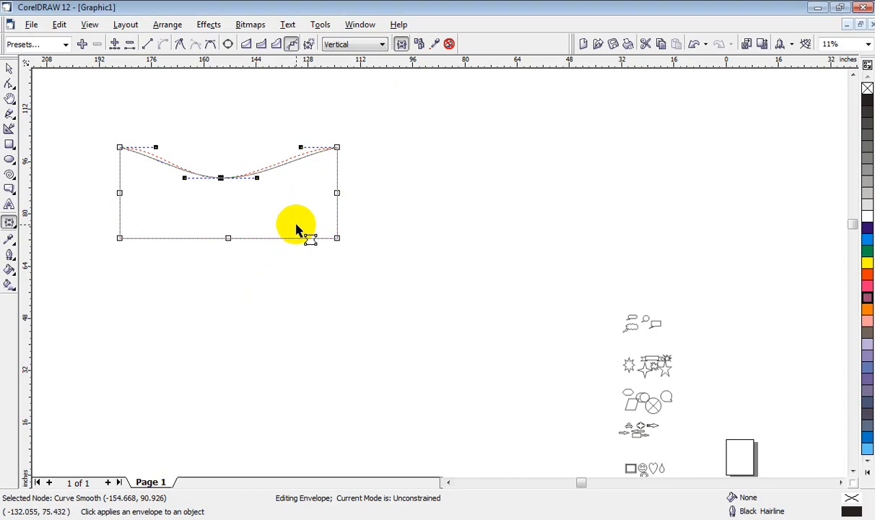
pyautogui.click(336, 316)
pyautogui.click(9, 68)
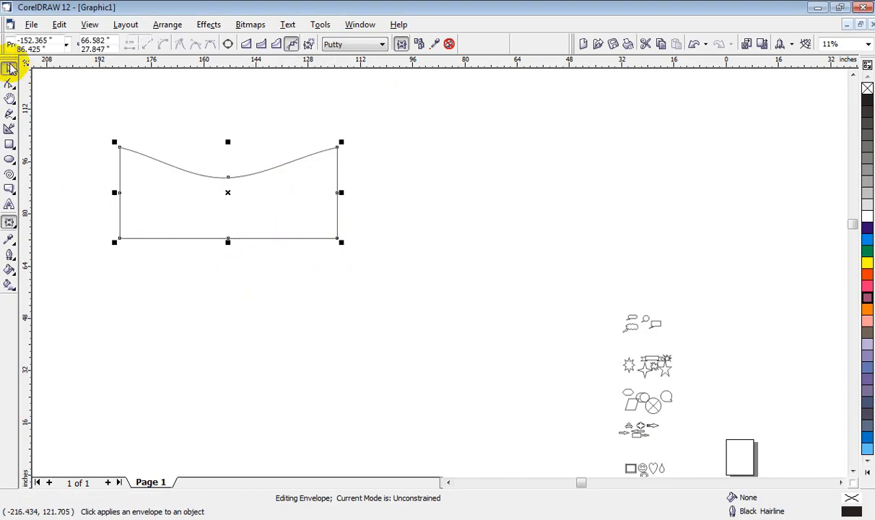
pyautogui.press('Delete')
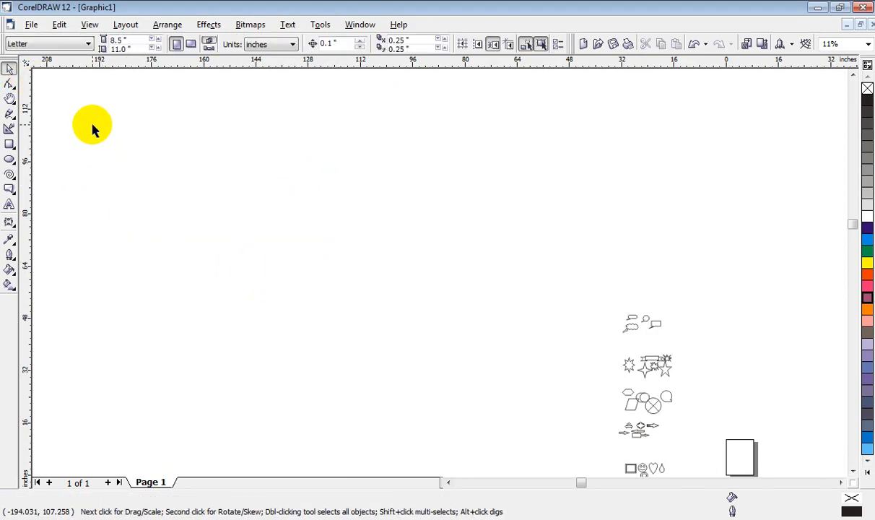
# Step: Choose the Interactive Extrude tool for the effects and draw a rectangle about 38.7 by 32.5 inches in the empty area
pyautogui.click(9, 223)
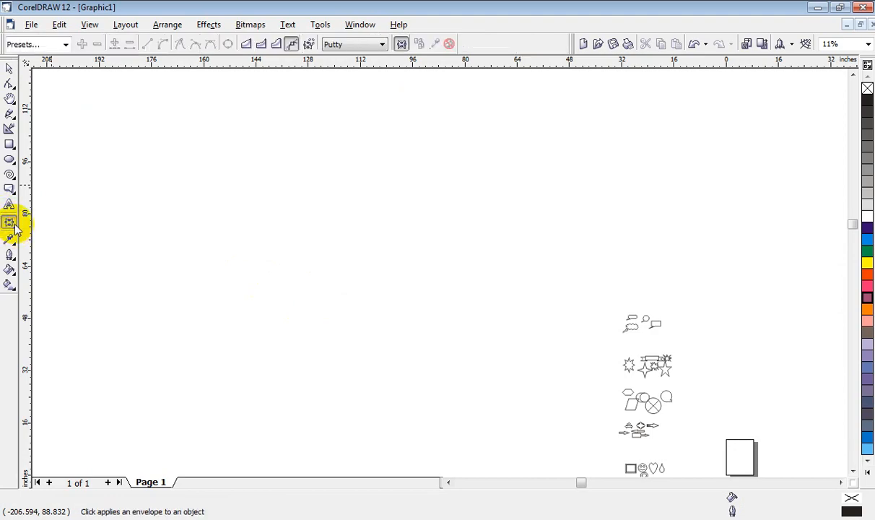
pyautogui.click(17, 228)
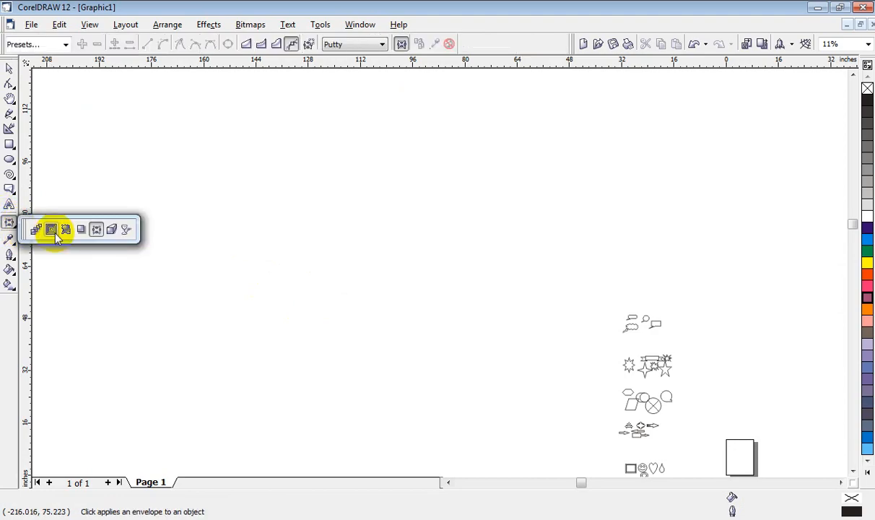
pyautogui.click(112, 230)
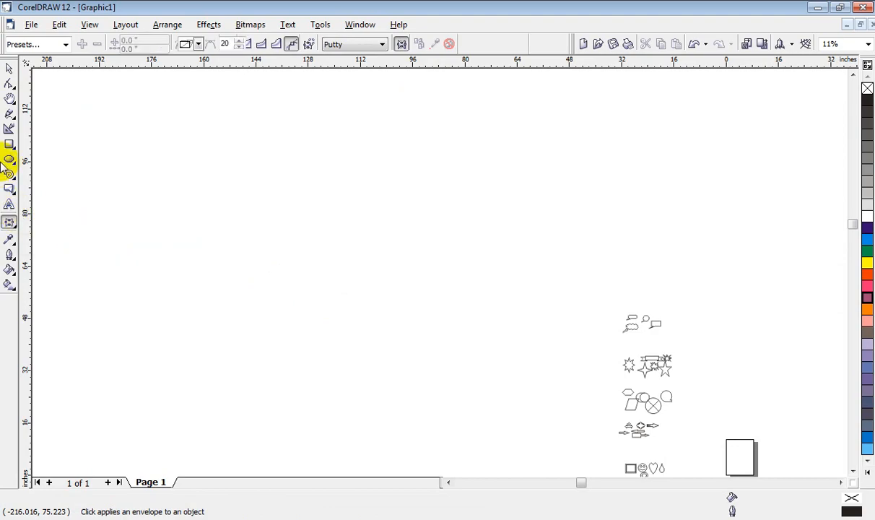
pyautogui.click(10, 144)
pyautogui.moveTo(137, 214); pyautogui.dragTo(263, 320)
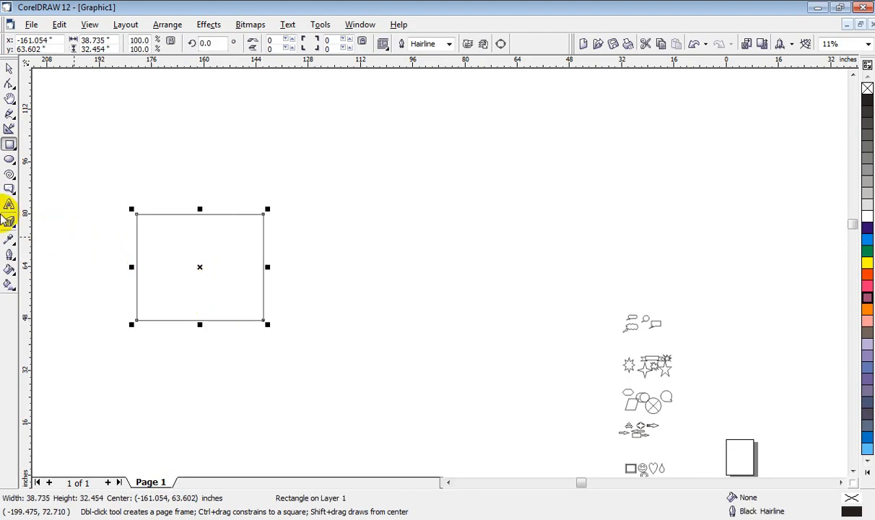
# Step: Extrude the rectangle toward the upper right, with the vanishing point about 76.7 inches across and 48.5 inches up
pyautogui.click(10, 225)
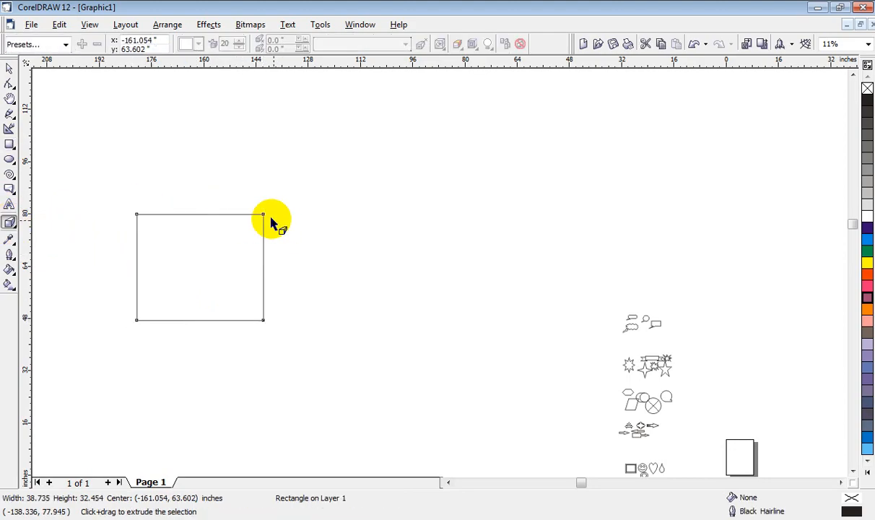
pyautogui.moveTo(264, 214); pyautogui.dragTo(451, 110)
pyautogui.click(10, 68)
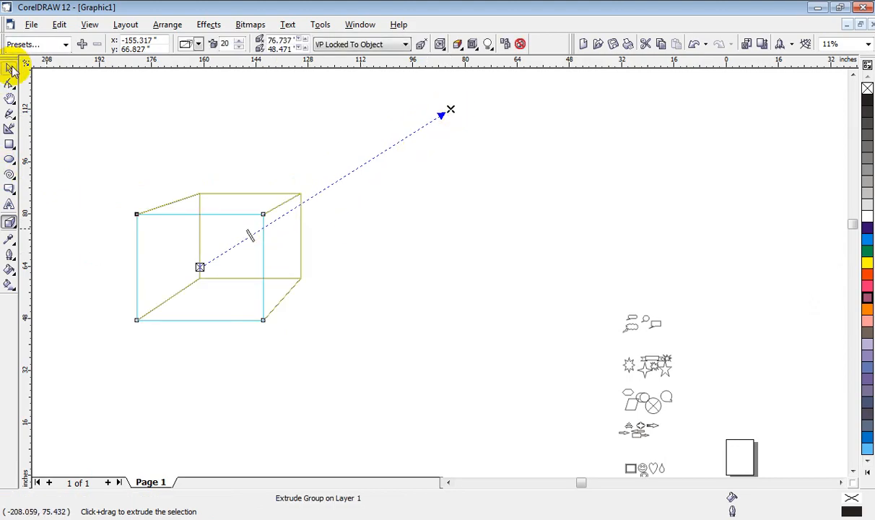
# Step: Move the extruded box to the right and slightly upward, and deselect it
pyautogui.click(390, 253)
pyautogui.click(250, 214)
pyautogui.moveTo(249, 215); pyautogui.dragTo(419, 174)
pyautogui.click(283, 340)
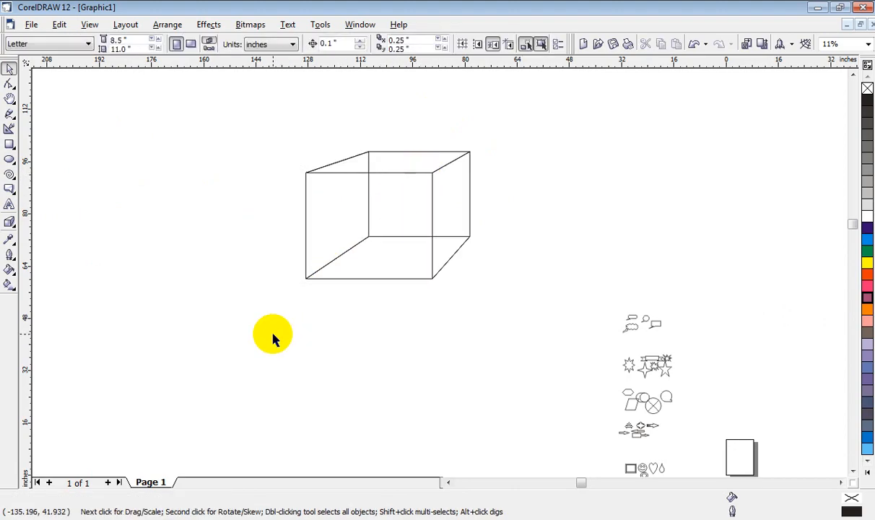
# Step: Draw an unfilled ellipse about 32.9 by 35.2 inches to the left of the extruded box
pyautogui.click(10, 224)
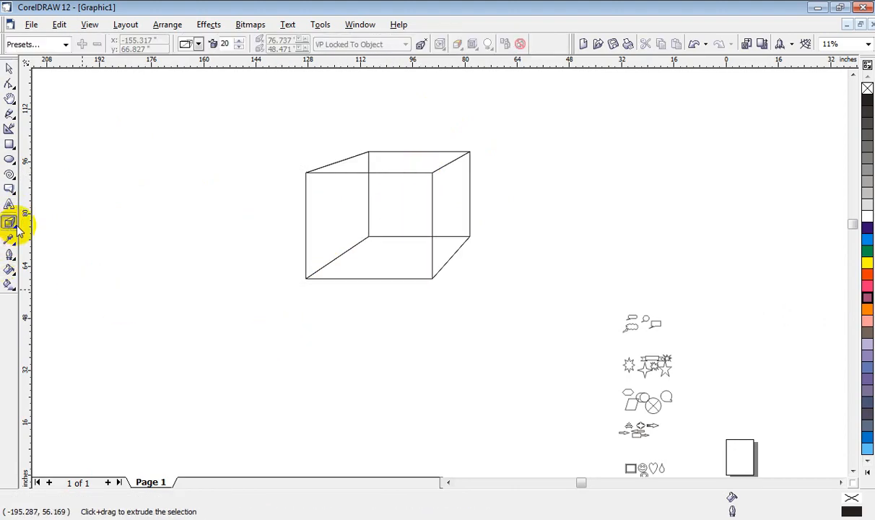
pyautogui.click(9, 158)
pyautogui.moveTo(66, 201); pyautogui.dragTo(176, 320)
# Step: Extrude the ellipse toward the upper right, with the vanishing point about 38.4 inches across and 33.3 inches up
pyautogui.click(10, 224)
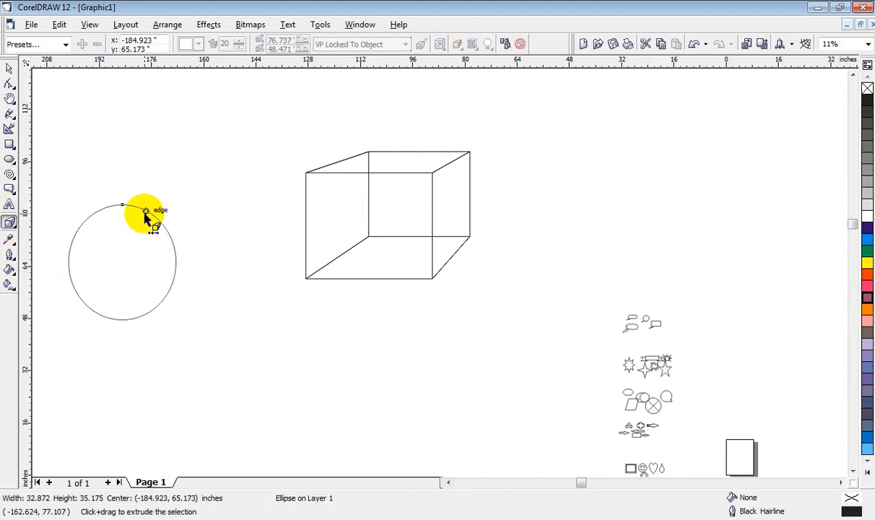
pyautogui.moveTo(123, 206); pyautogui.dragTo(248, 154)
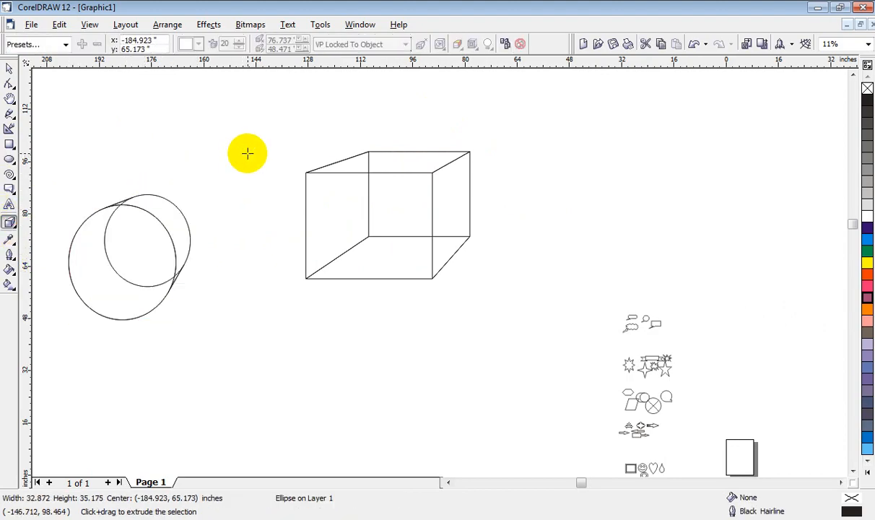
pyautogui.click(10, 65)
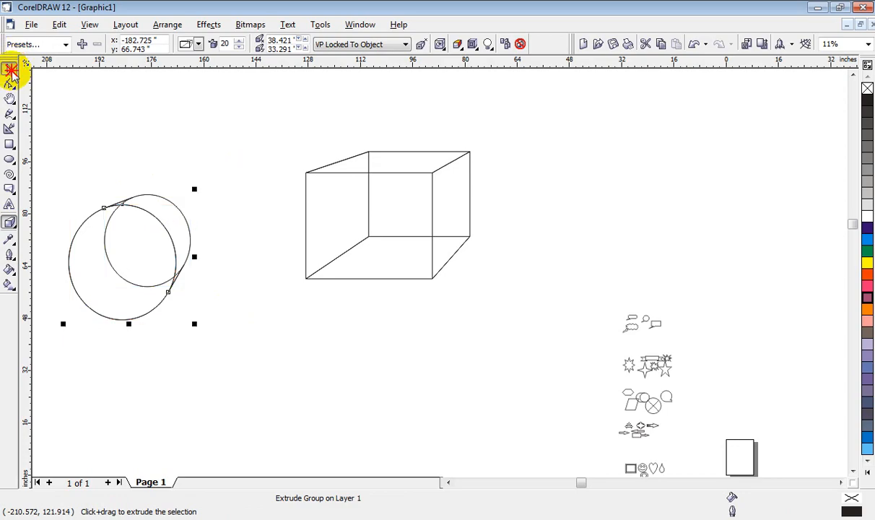
# Step: Move the extruded ellipse up and to the right, then delete it
pyautogui.click(77, 93)
pyautogui.moveTo(174, 220); pyautogui.dragTo(276, 113)
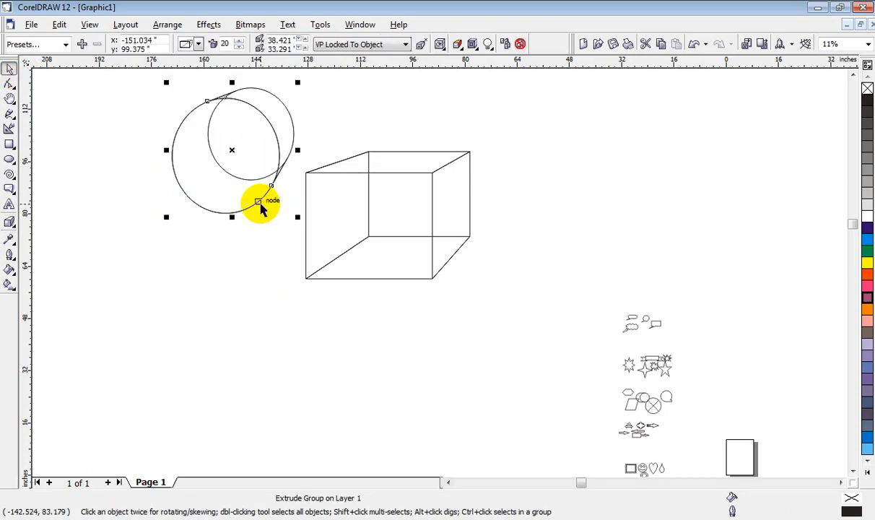
pyautogui.press('Delete')
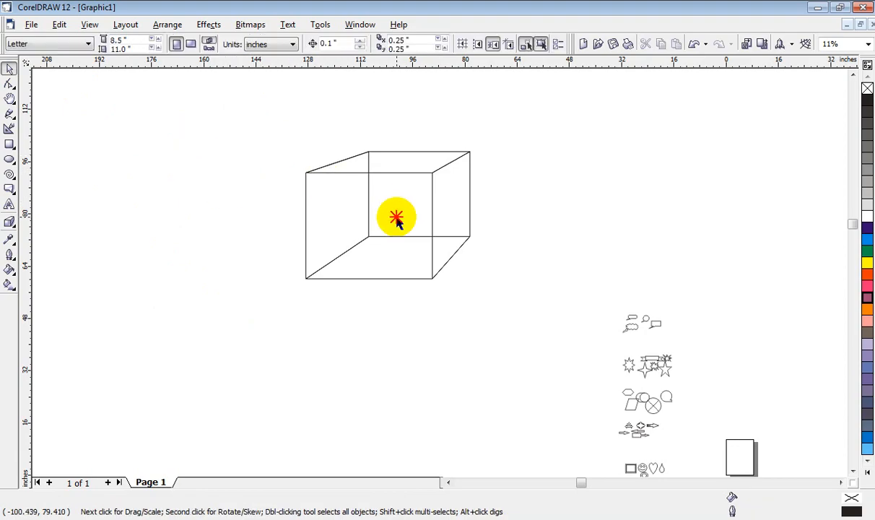
# Step: Move the extruded box further right and slightly up, and deselect it
pyautogui.click(444, 186)
pyautogui.moveTo(433, 176); pyautogui.dragTo(509, 163)
pyautogui.click(139, 247)
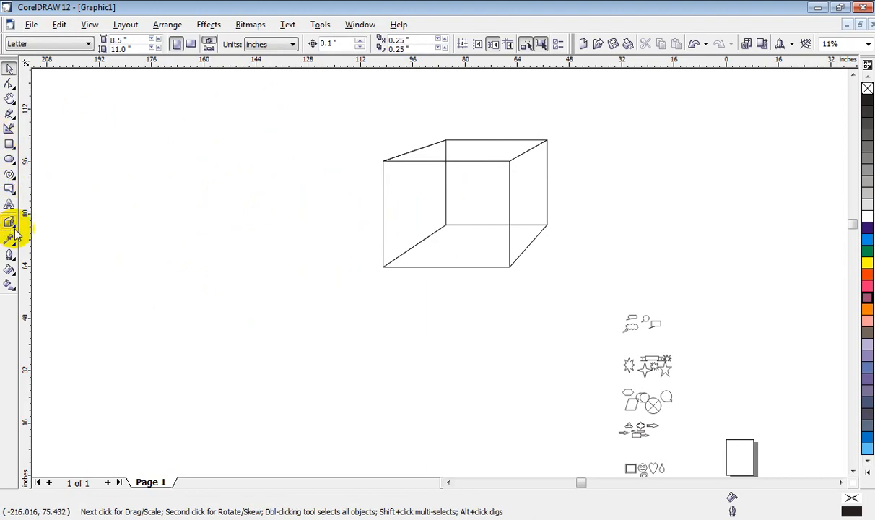
# Step: Draw a rectangle about 60.3 by 43.8 inches to the left of the extruded box and fill it with Blue
pyautogui.click(15, 228)
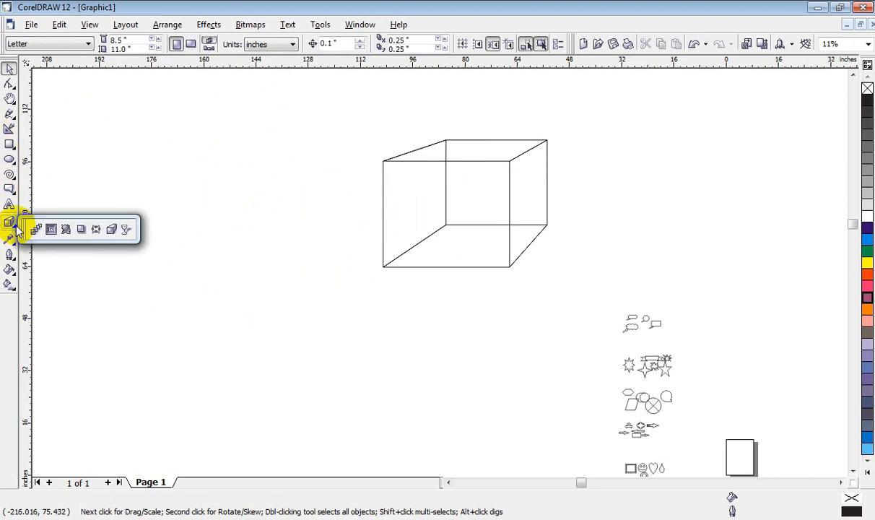
pyautogui.click(127, 230)
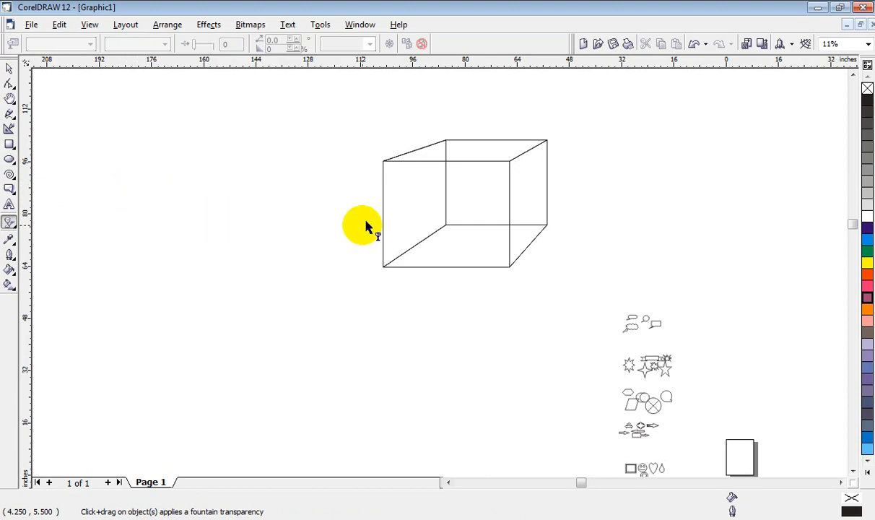
pyautogui.click(9, 144)
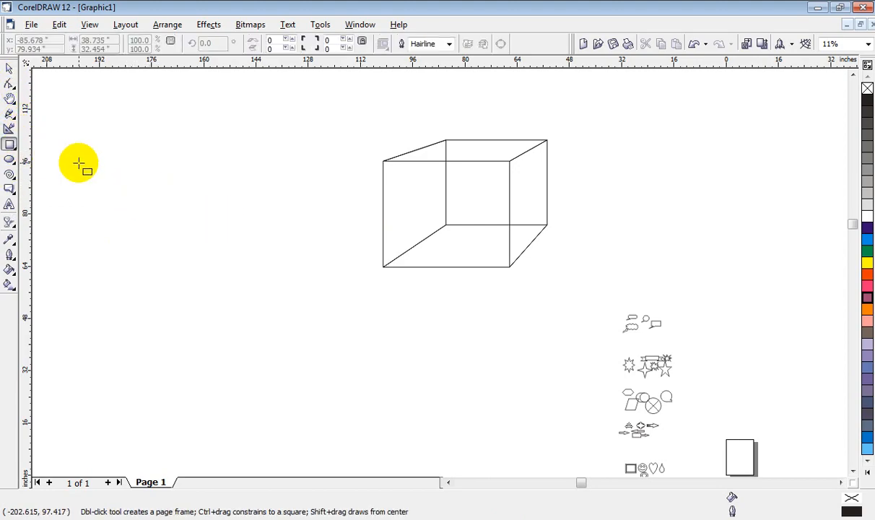
pyautogui.moveTo(78, 162); pyautogui.dragTo(276, 306)
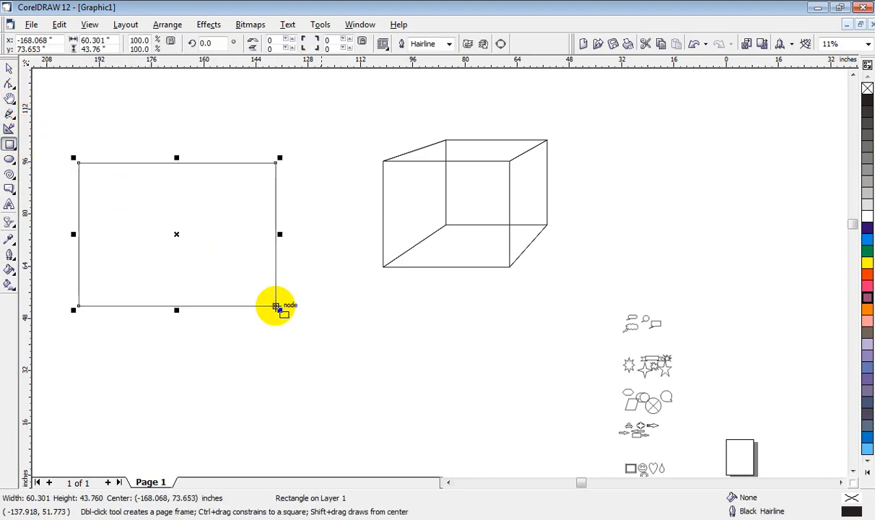
pyautogui.click(866, 230)
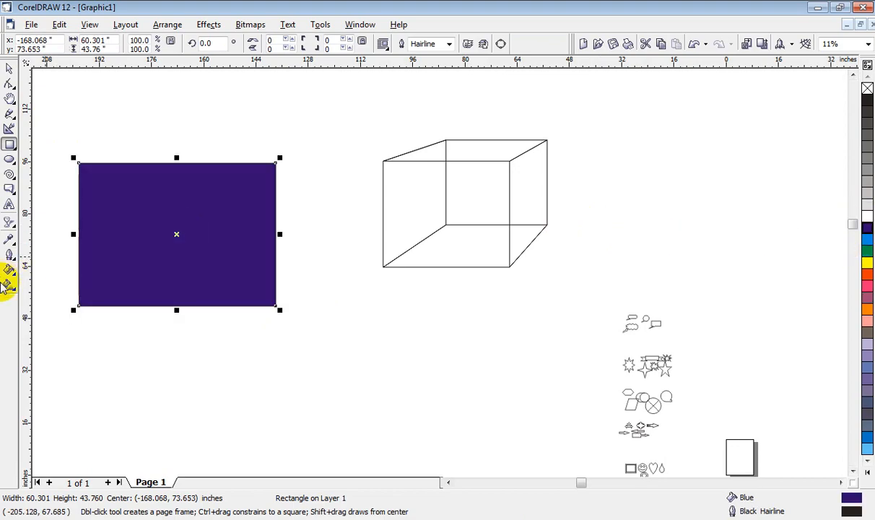
# Step: Apply a linear transparency to the blue rectangle, fading from its lower-left corner to its upper-right corner
pyautogui.click(9, 223)
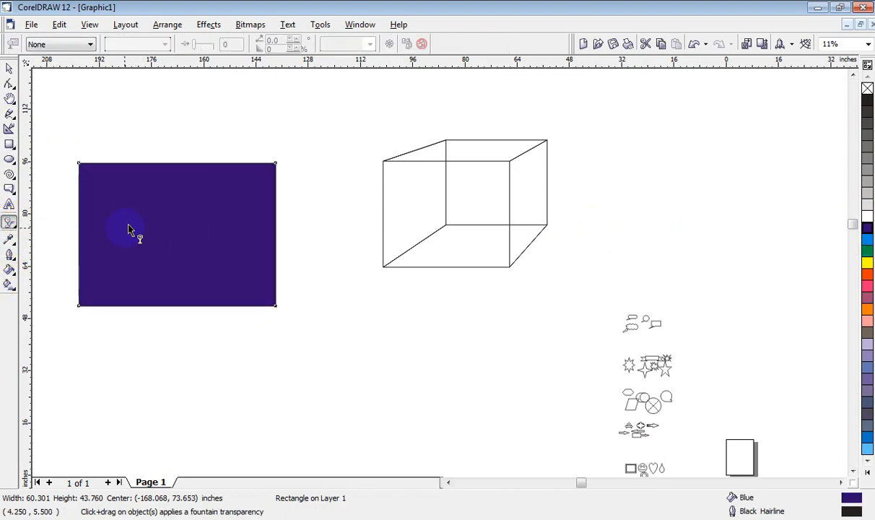
pyautogui.moveTo(79, 306); pyautogui.dragTo(278, 167)
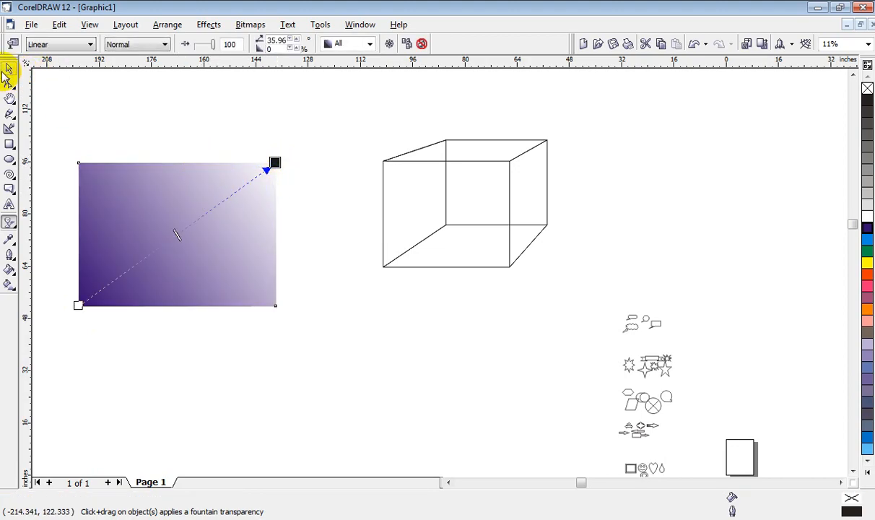
pyautogui.click(8, 70)
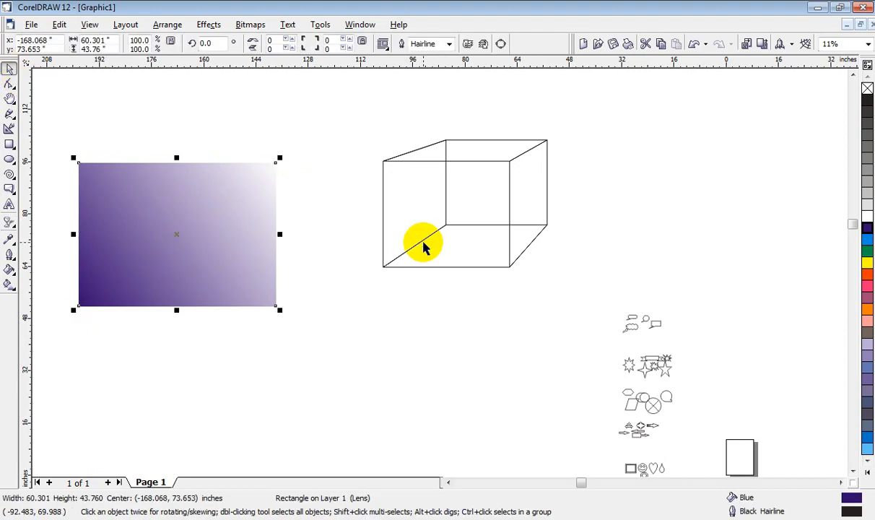
# Step: Fill the extruded box with Magenta
pyautogui.click(433, 265)
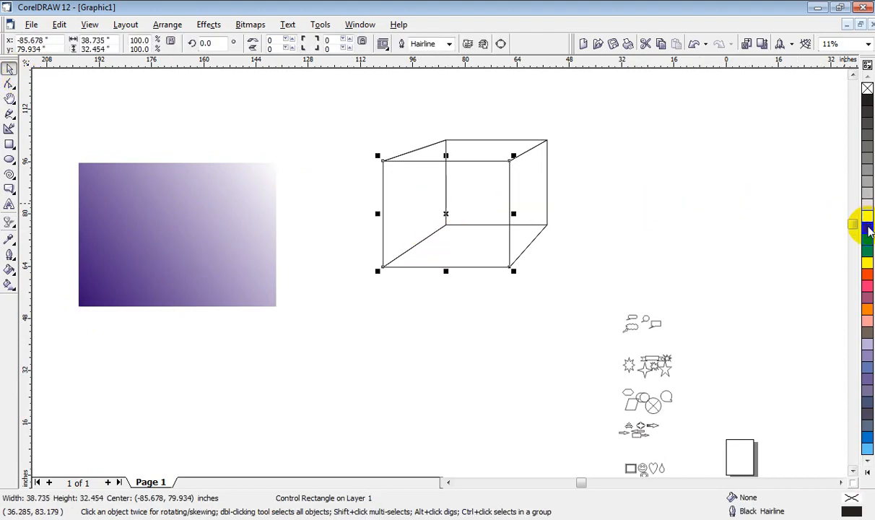
pyautogui.click(868, 228)
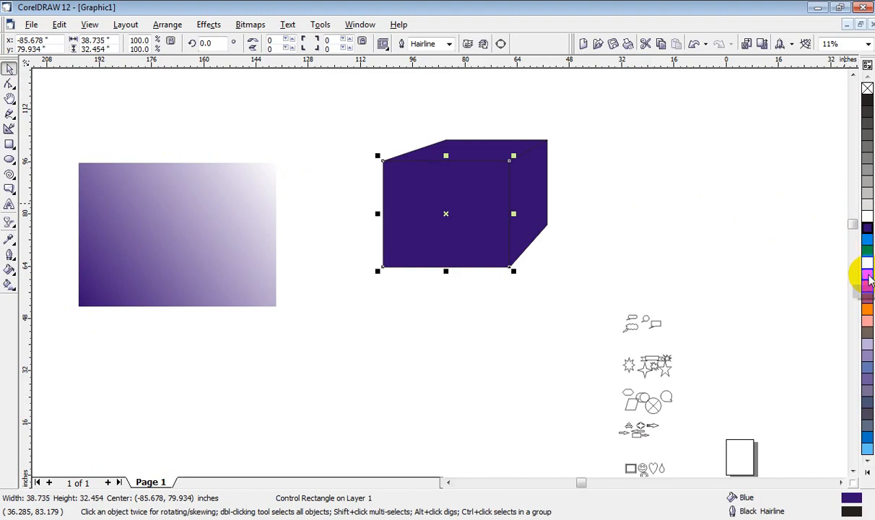
pyautogui.click(868, 283)
pyautogui.click(867, 283)
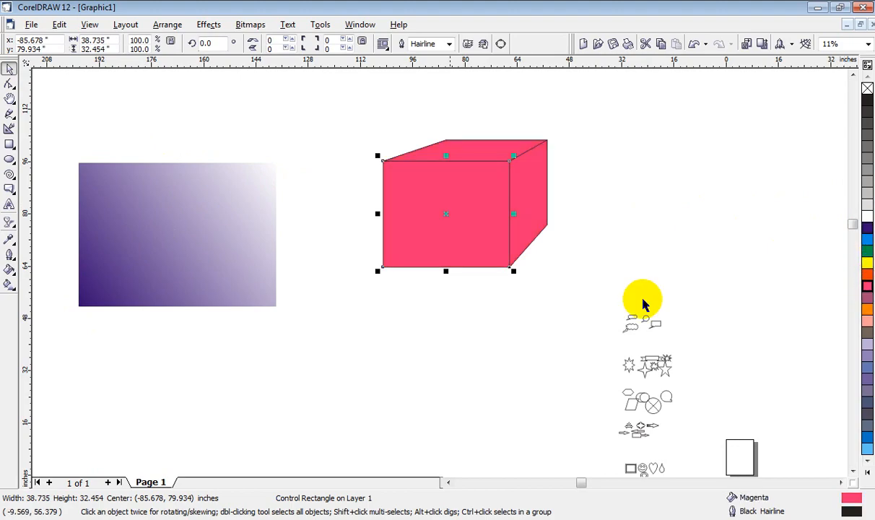
# Step: Move the transparent rectangle over the magenta box, then move it back to the box's left
pyautogui.click(279, 306)
pyautogui.moveTo(144, 260); pyautogui.dragTo(408, 226)
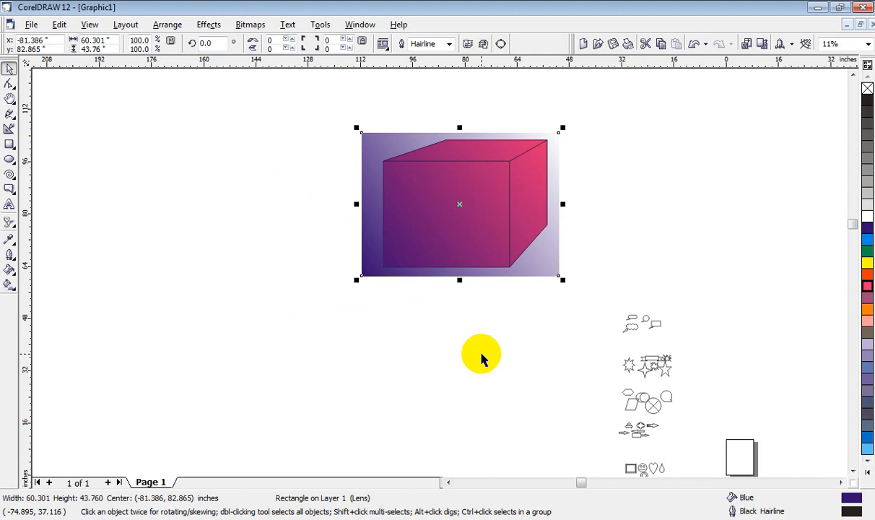
pyautogui.moveTo(501, 270); pyautogui.dragTo(293, 296)
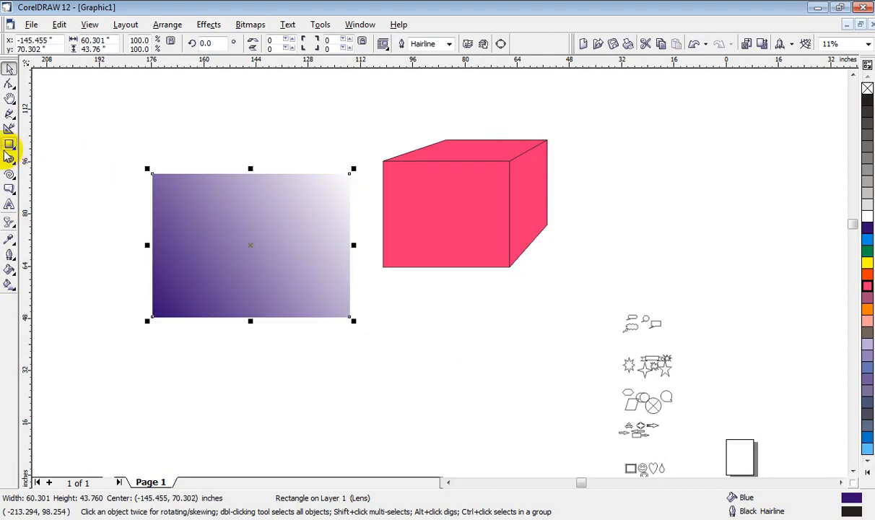
# Step: Draw a second rectangle about 69.1 by 47.3 inches overlapping both objects, fill it with Blue, and delete any stray small rectangle
pyautogui.click(9, 145)
pyautogui.moveTo(211, 117); pyautogui.dragTo(438, 273)
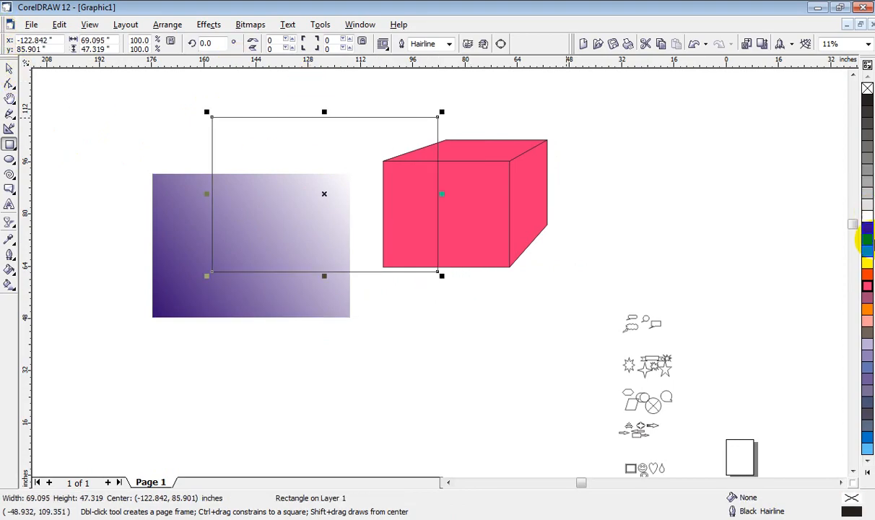
pyautogui.click(866, 228)
pyautogui.moveTo(364, 165); pyautogui.dragTo(421, 172)
pyautogui.press('Delete')
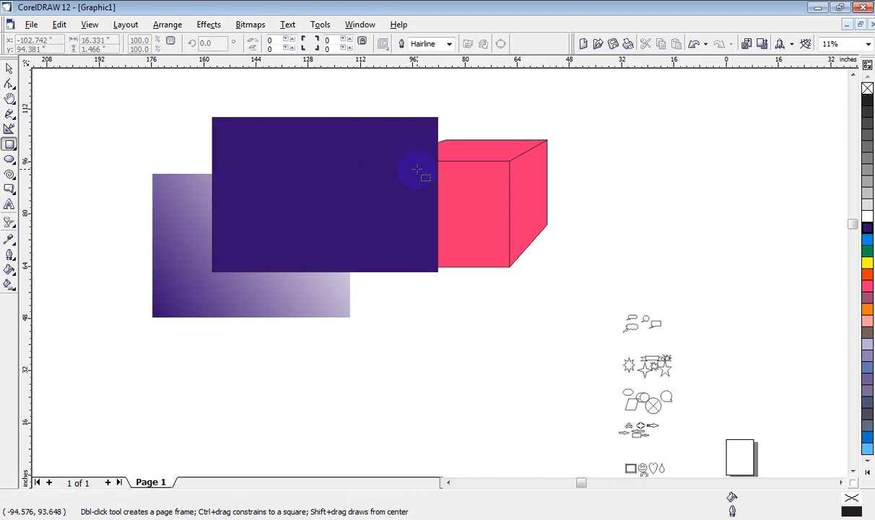
# Step: Move the opaque blue rectangle over the box to cover it, then back left over the transparent rectangle
pyautogui.press('space')
pyautogui.moveTo(417, 204); pyautogui.dragTo(534, 201)
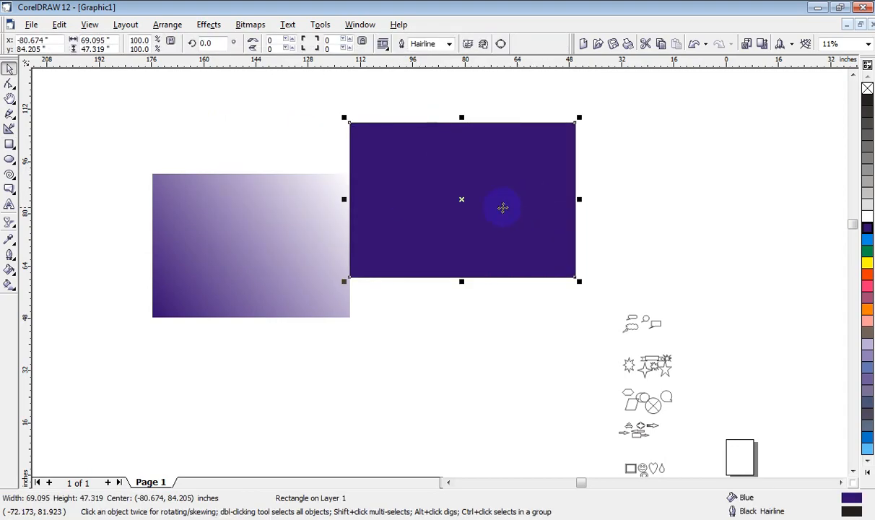
pyautogui.moveTo(471, 203); pyautogui.dragTo(309, 270)
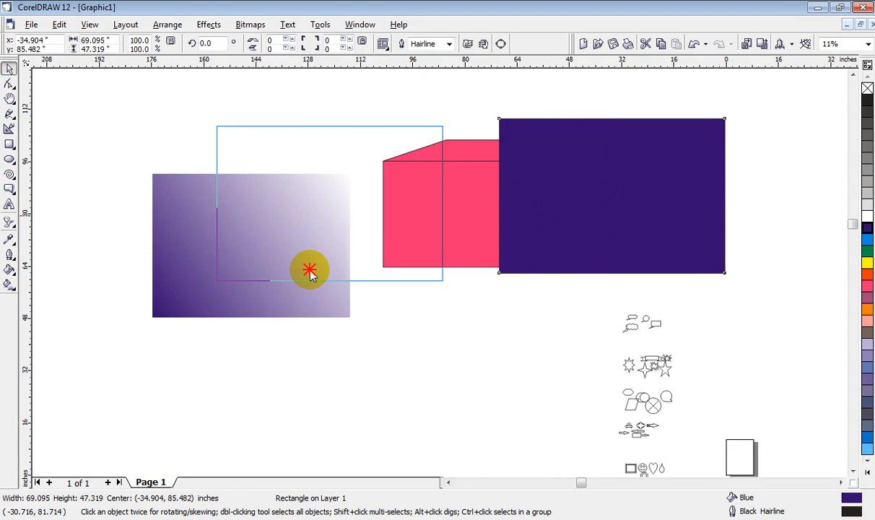
pyautogui.moveTo(310, 270); pyautogui.dragTo(288, 270)
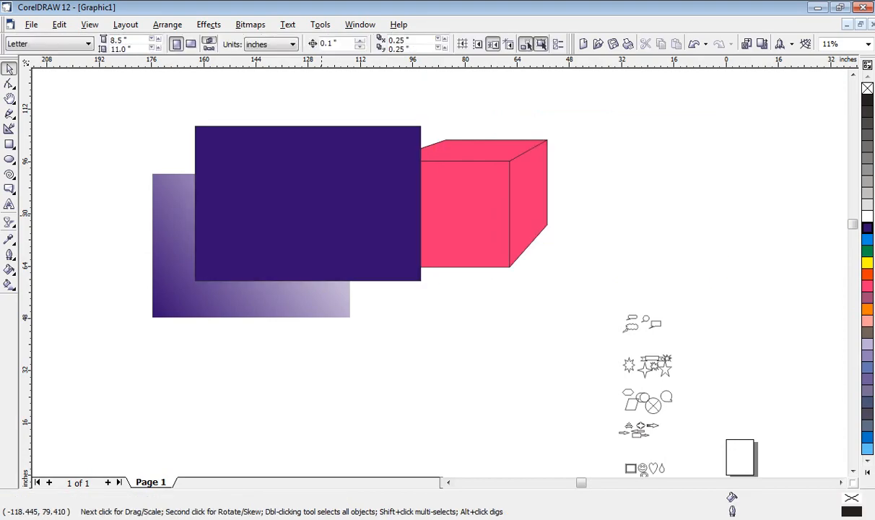
# Step: Move the transparent rectangle over the right part of the magenta box, and delete the opaque blue rectangle
pyautogui.moveTo(306, 205); pyautogui.dragTo(339, 196)
pyautogui.click(332, 355)
pyautogui.moveTo(209, 284); pyautogui.dragTo(515, 236)
pyautogui.click(482, 353)
pyautogui.moveTo(408, 231); pyautogui.dragTo(410, 233)
pyautogui.click(429, 300)
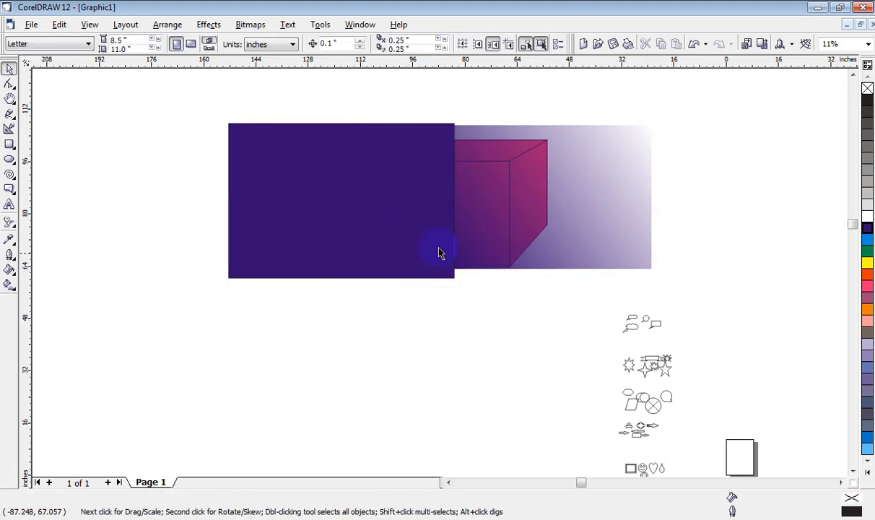
pyautogui.moveTo(345, 219); pyautogui.dragTo(344, 216)
pyautogui.press('Delete')
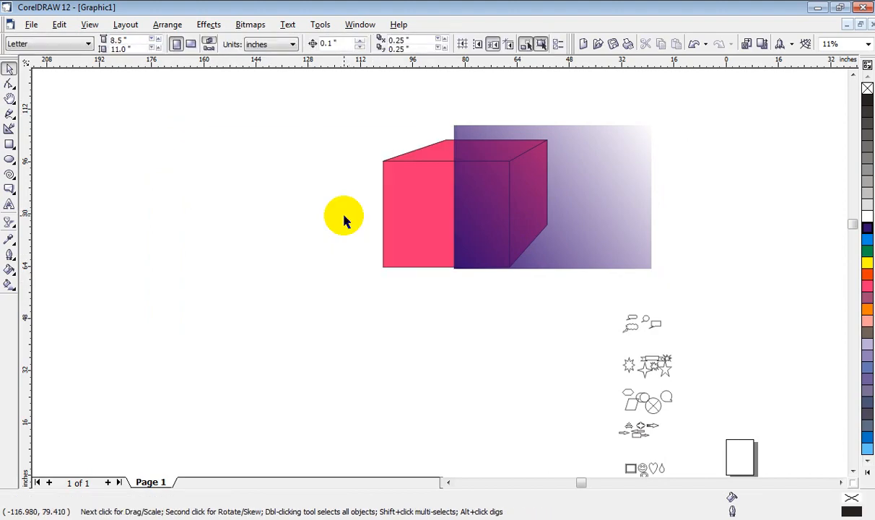
# Step: Change the blue rectangle's transparency type from Linear to Radial
pyautogui.click(10, 222)
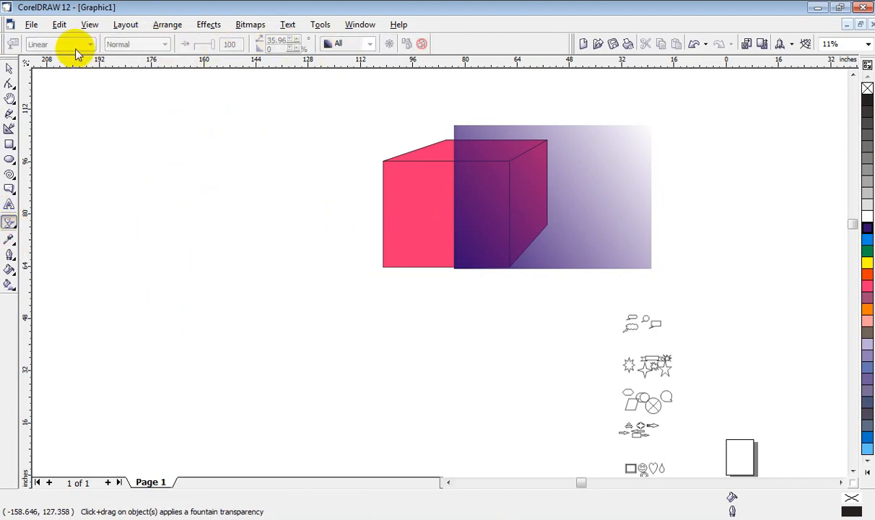
pyautogui.click(539, 180)
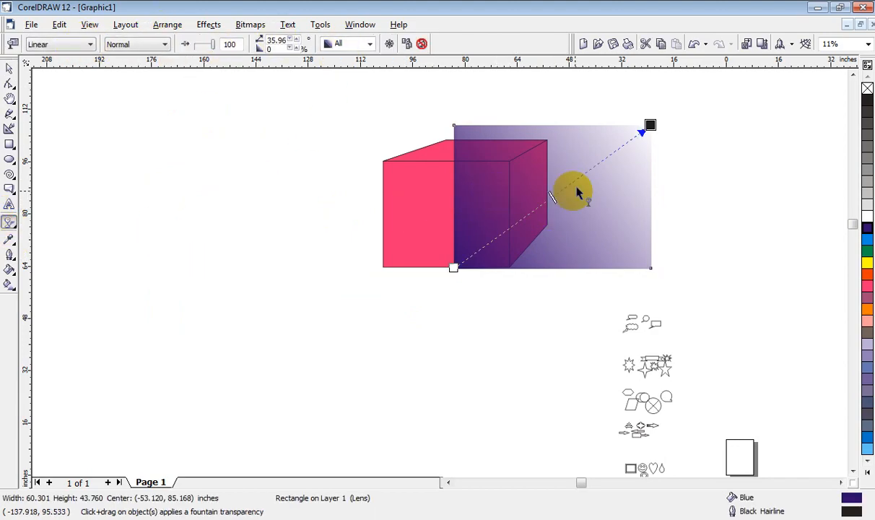
pyautogui.click(75, 46)
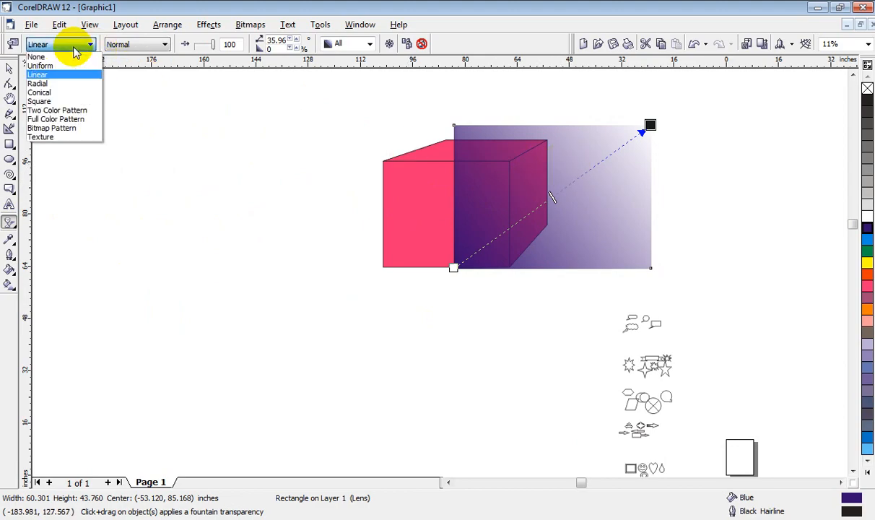
pyautogui.click(79, 90)
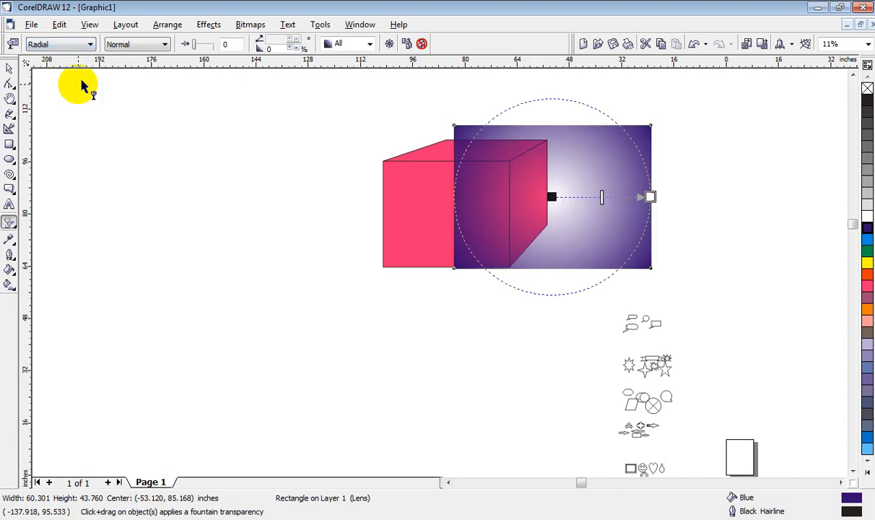
# Step: Shrink the radial transparency to a small spot left of the rectangle's centre, and move the rectangle left over the box
pyautogui.moveTo(635, 137); pyautogui.dragTo(604, 140)
pyautogui.moveTo(527, 186); pyautogui.dragTo(508, 187)
pyautogui.click(9, 68)
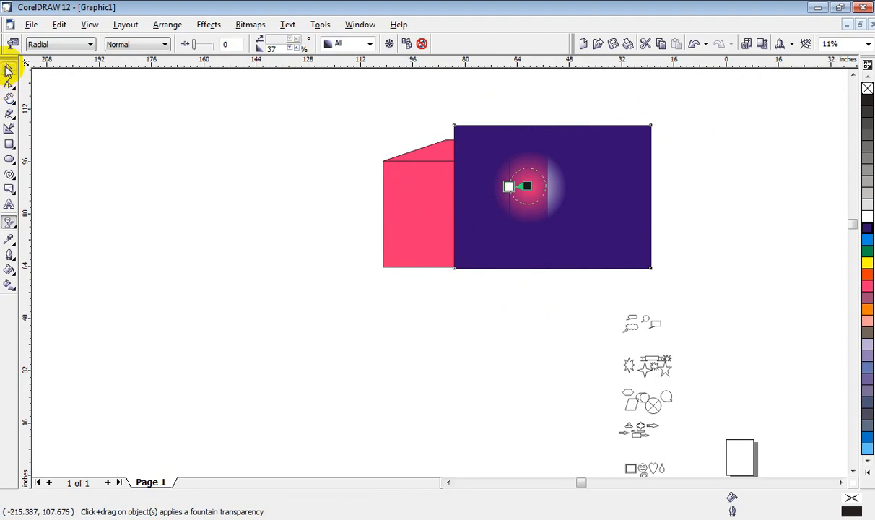
pyautogui.moveTo(635, 181); pyautogui.dragTo(552, 198)
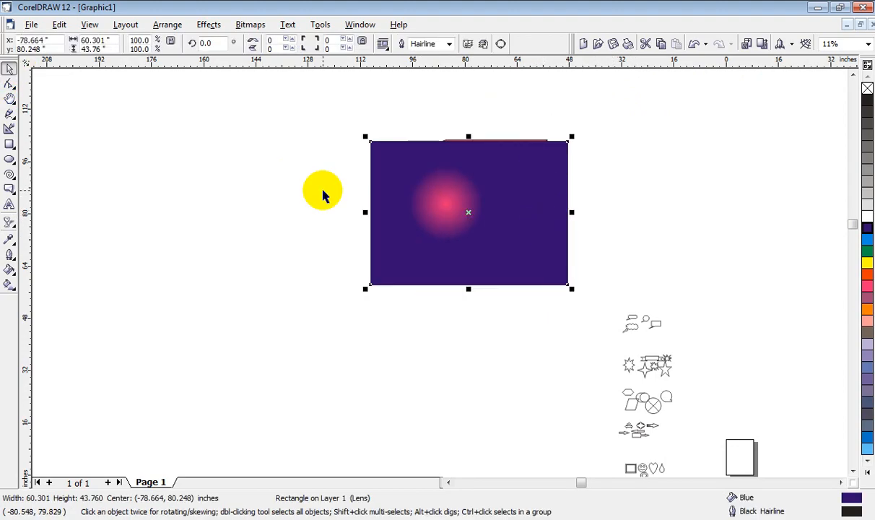
# Step: Change the rectangle's transparency type to Square, shift its midpoint close to the centre, and shrink the square to an edge pad of 21
pyautogui.click(9, 223)
pyautogui.click(81, 50)
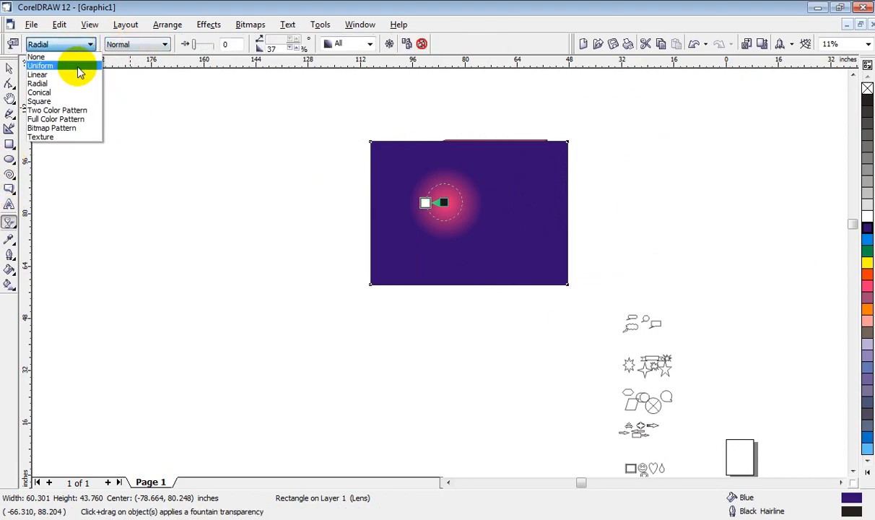
pyautogui.click(80, 103)
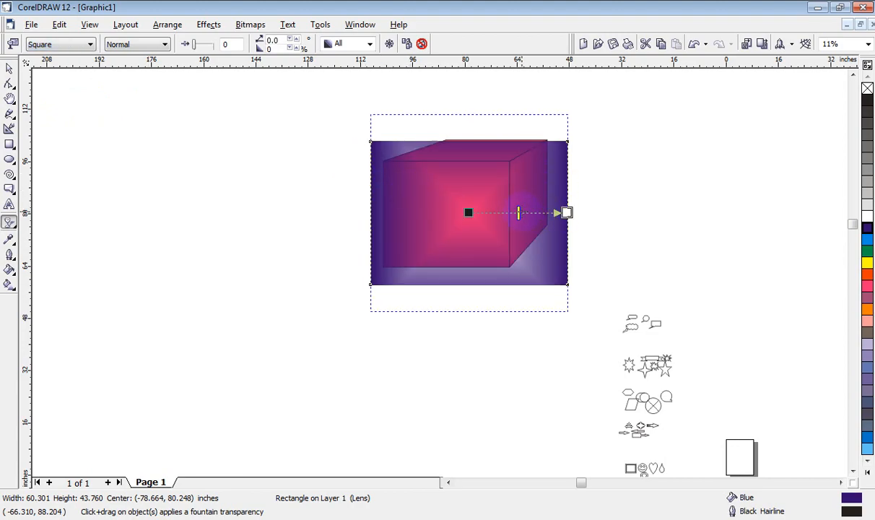
pyautogui.moveTo(483, 217); pyautogui.dragTo(482, 216)
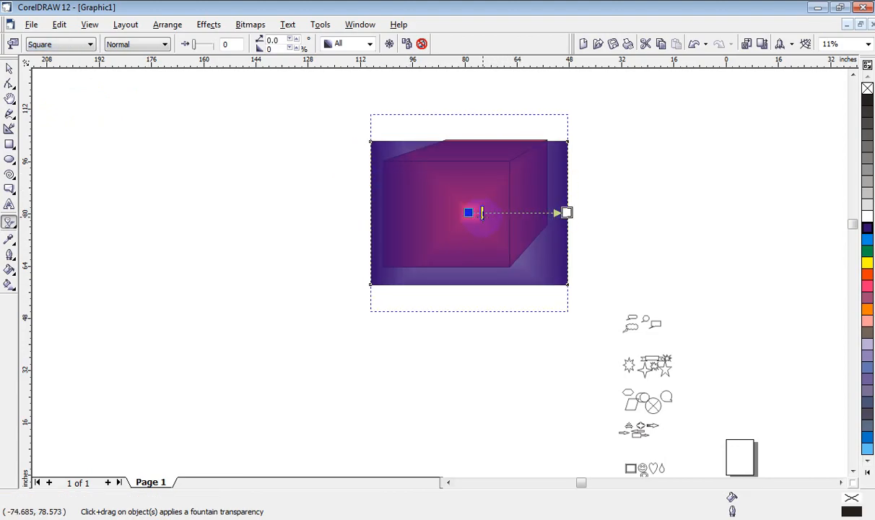
pyautogui.moveTo(566, 213); pyautogui.dragTo(508, 213)
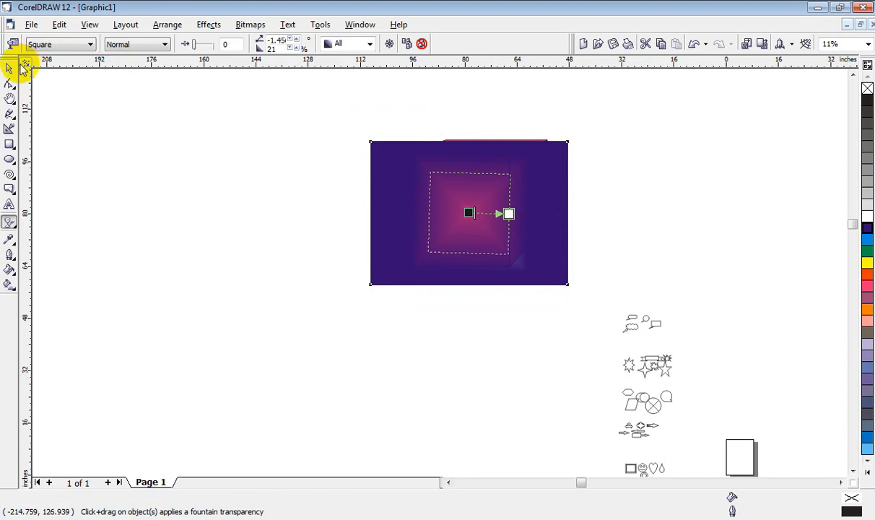
# Step: Move the rectangle with the square transparency up and to the right, so the box's left and lower edges are uncovered
pyautogui.click(9, 67)
pyautogui.moveTo(528, 199); pyautogui.dragTo(548, 171)
pyautogui.moveTo(553, 169); pyautogui.dragTo(571, 168)
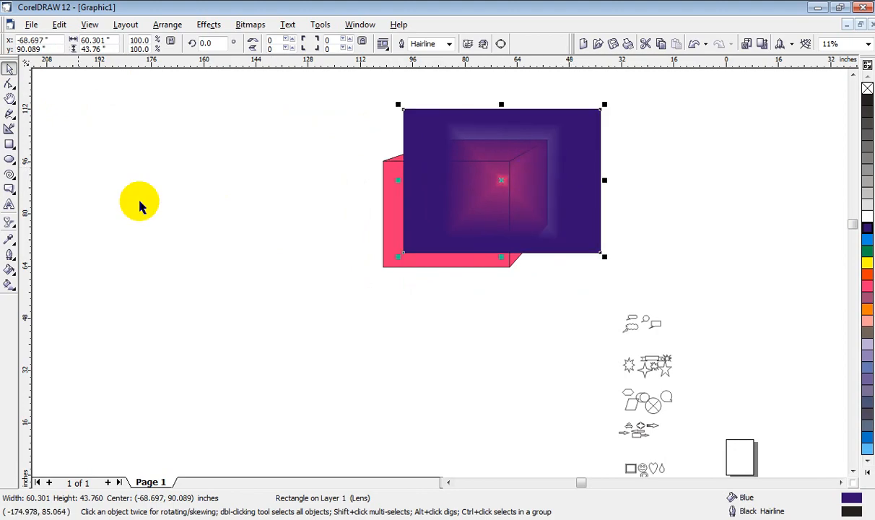
# Step: Set the rectangle's transparency operation to Green, and adjust the extent of the square transparency
pyautogui.click(9, 222)
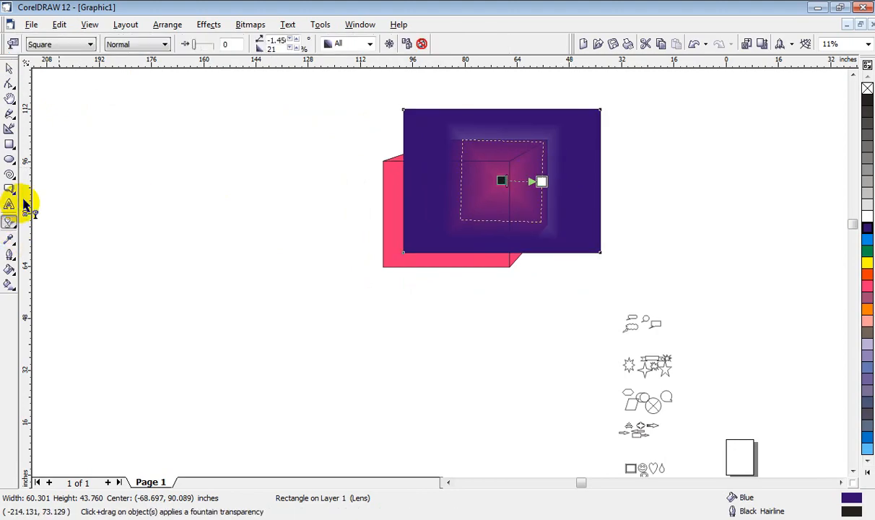
pyautogui.click(149, 44)
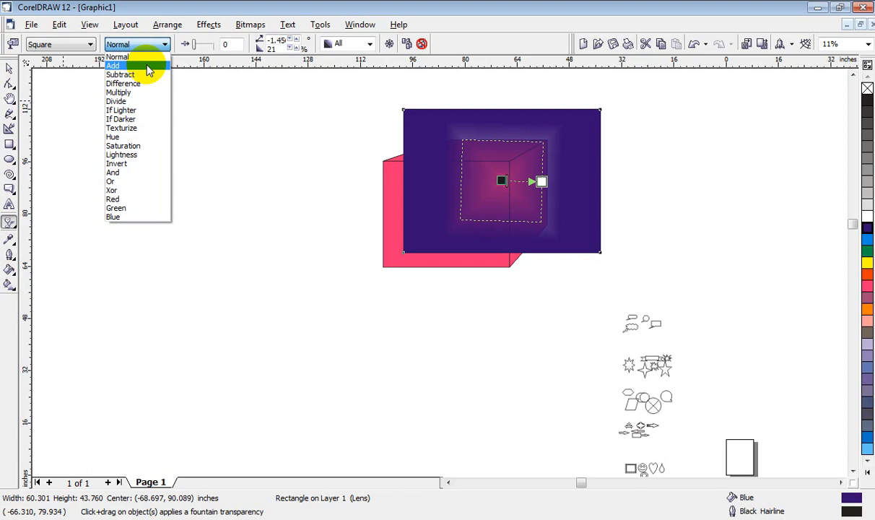
pyautogui.click(123, 208)
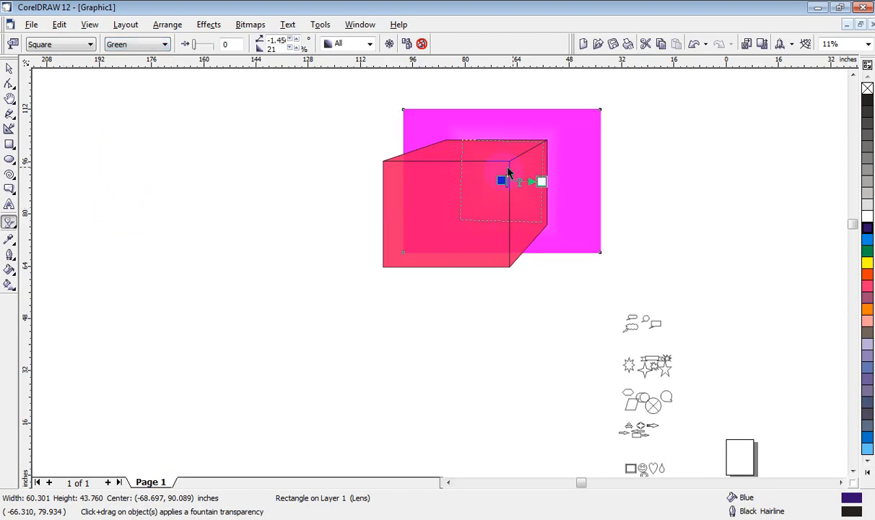
pyautogui.moveTo(554, 140); pyautogui.dragTo(534, 176)
pyautogui.click(9, 68)
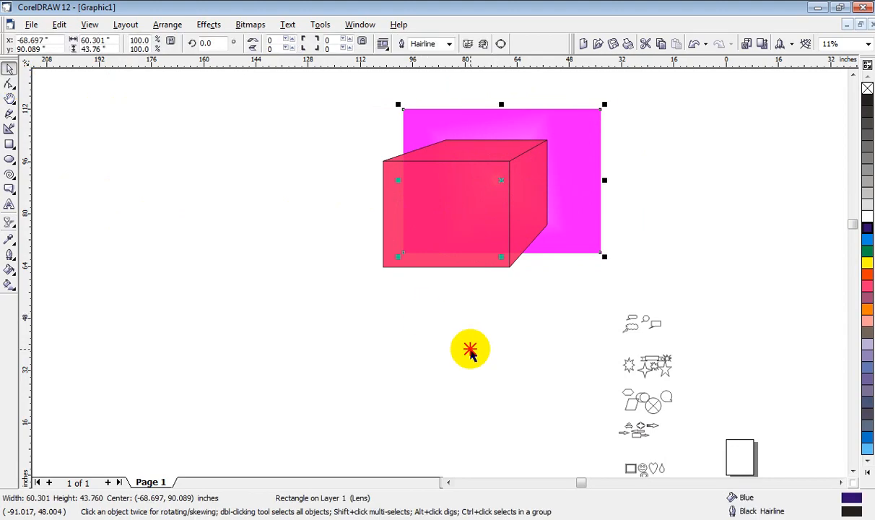
# Step: Move the rectangle back over the whole box and set its transparency operation to Subtract
pyautogui.moveTo(570, 203); pyautogui.dragTo(527, 224)
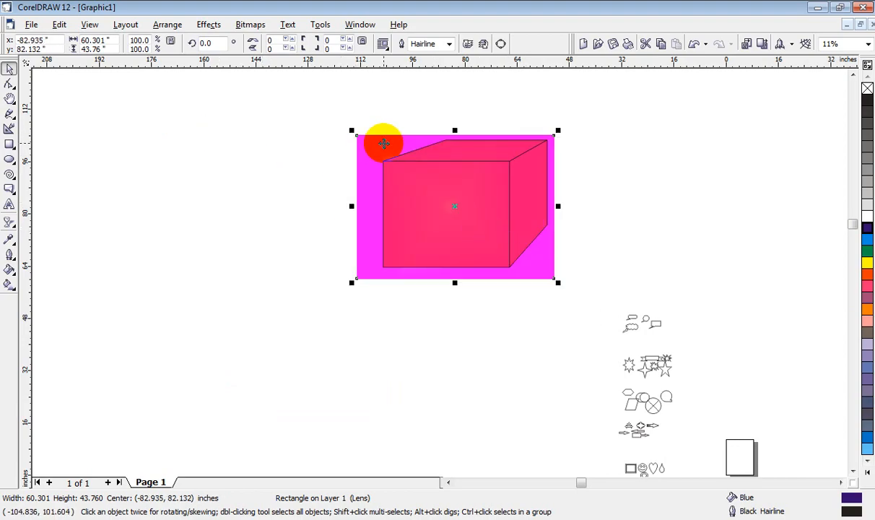
pyautogui.click(9, 223)
pyautogui.click(148, 45)
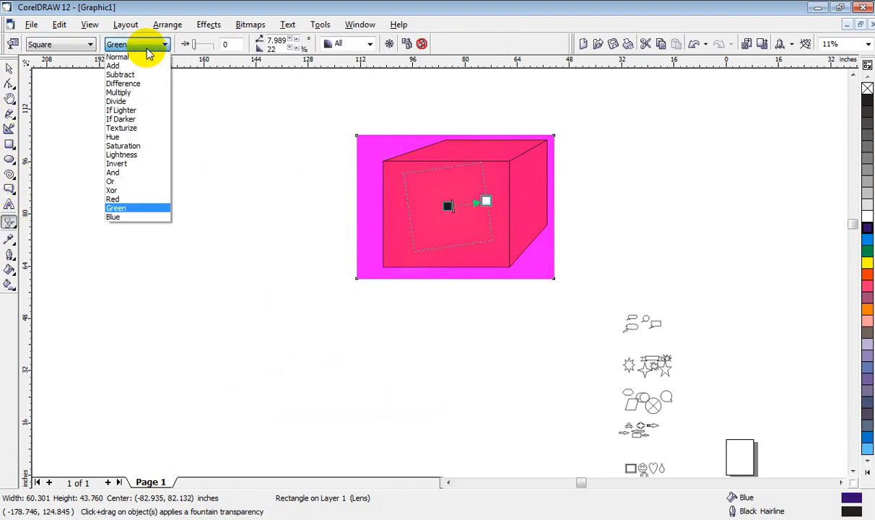
pyautogui.click(144, 74)
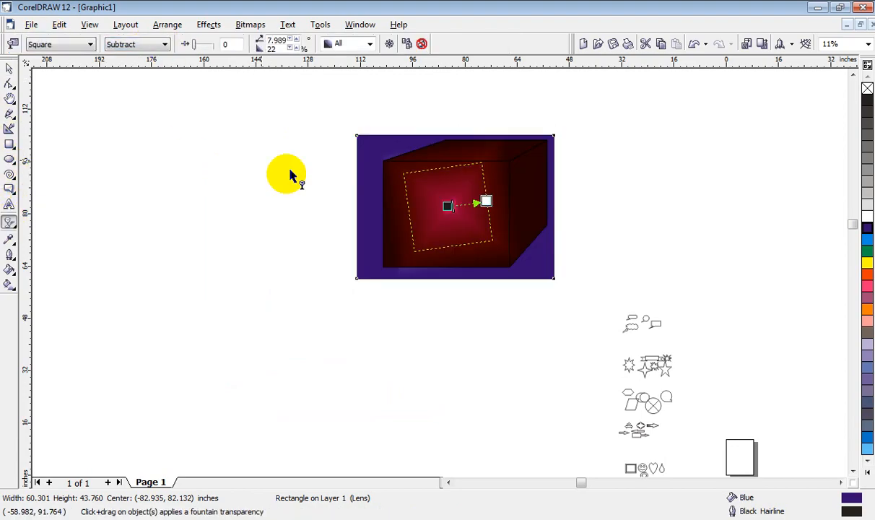
# Step: Rotate the rectangle's square transparency to about -49.5 degrees, with an edge pad of about 24
pyautogui.moveTo(526, 251); pyautogui.dragTo(523, 313)
pyautogui.moveTo(440, 191); pyautogui.dragTo(471, 226)
pyautogui.click(9, 68)
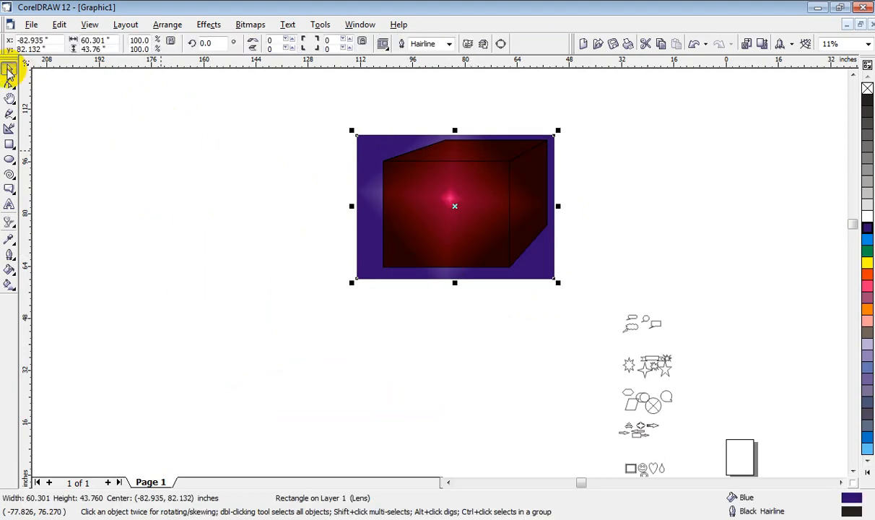
pyautogui.click(534, 243)
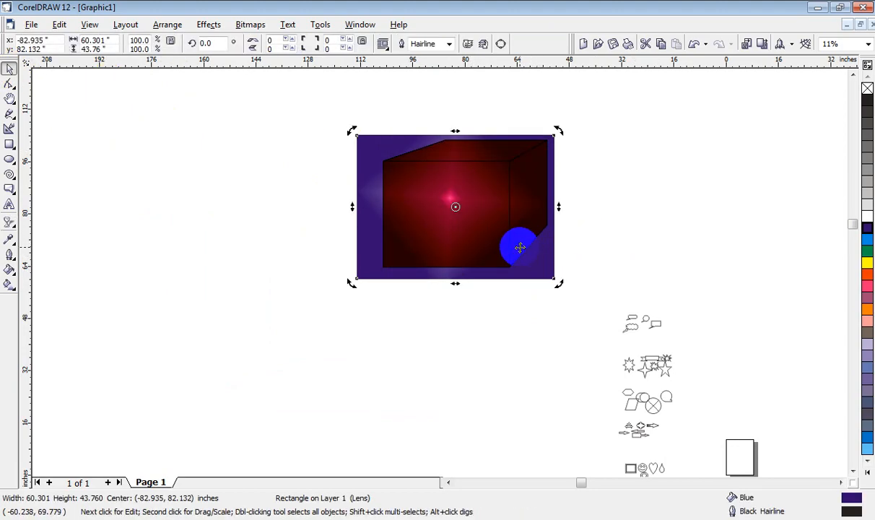
# Step: Set the square transparency's outer node to 36 and apply the transparency to the rectangle's fill only
pyautogui.click(9, 224)
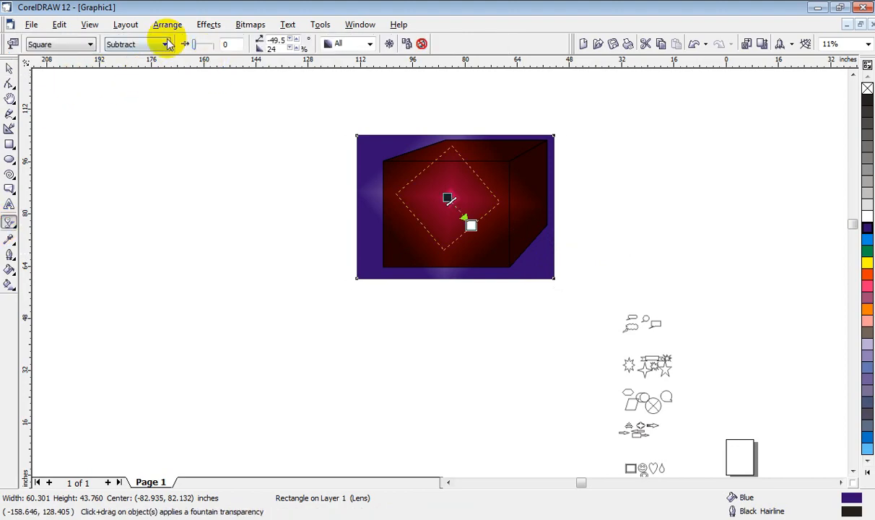
pyautogui.moveTo(193, 45)
pyautogui.mouseDown()
pyautogui.moveTo(220, 46)
pyautogui.moveTo(203, 46)
pyautogui.mouseUp()
pyautogui.click(368, 44)
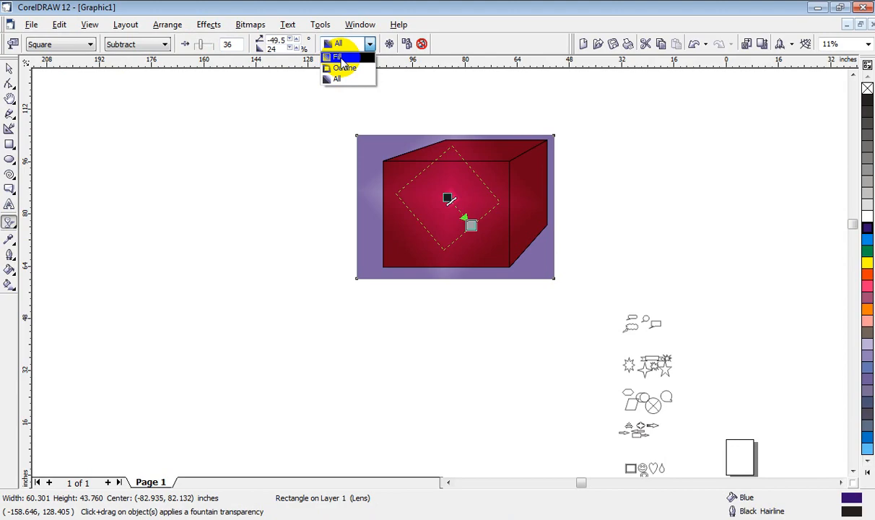
pyautogui.click(340, 57)
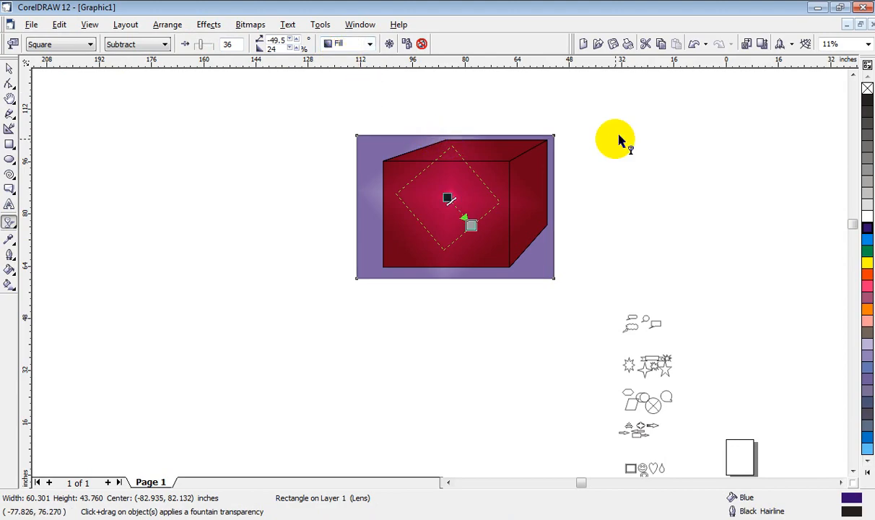
pyautogui.click(558, 187)
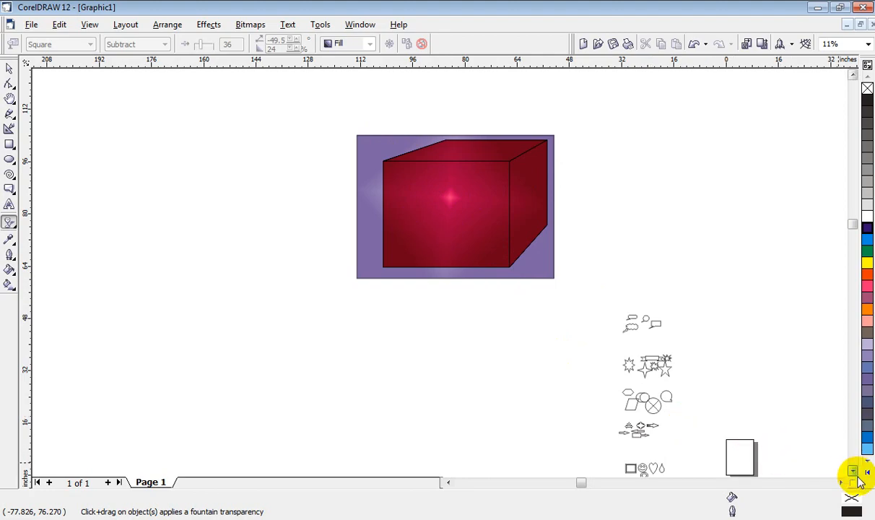
pyautogui.scroll(-2, 851, 471)
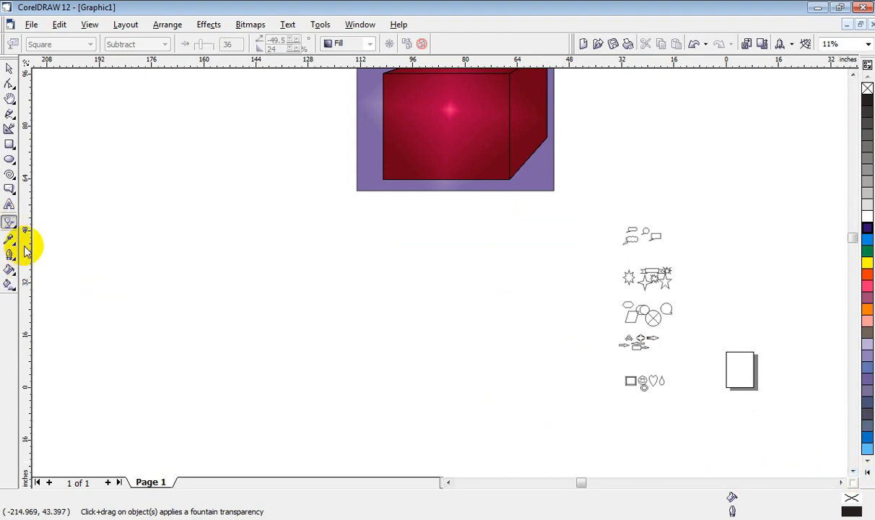
pyautogui.click(818, 8)
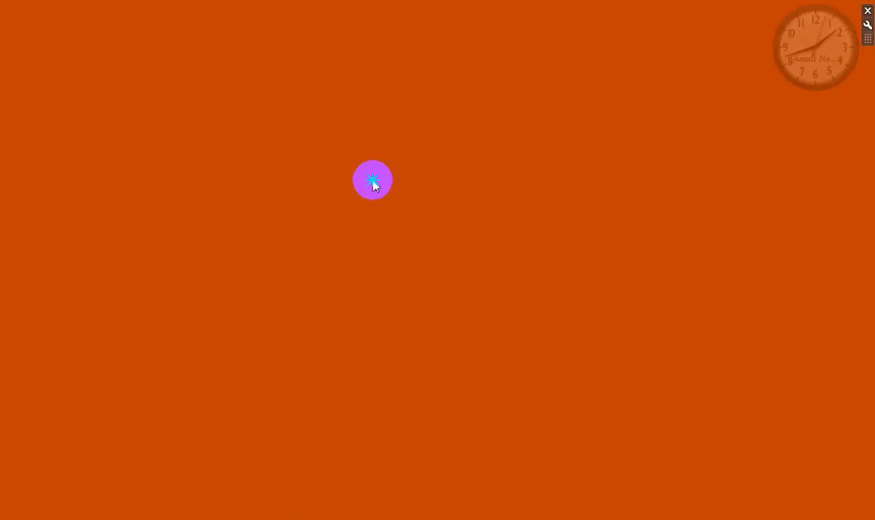
pyautogui.rightClick(373, 185)
pyautogui.click(425, 219)
pyautogui.rightClick(429, 218)
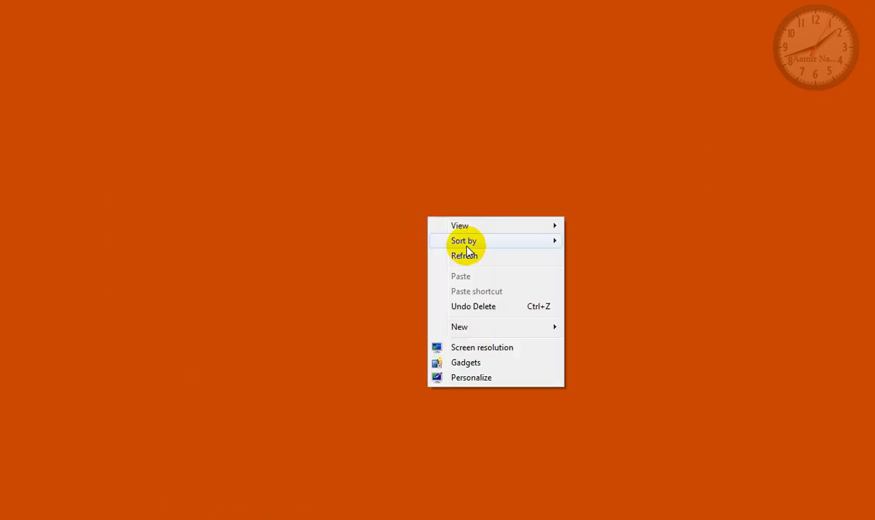
pyautogui.click(482, 257)
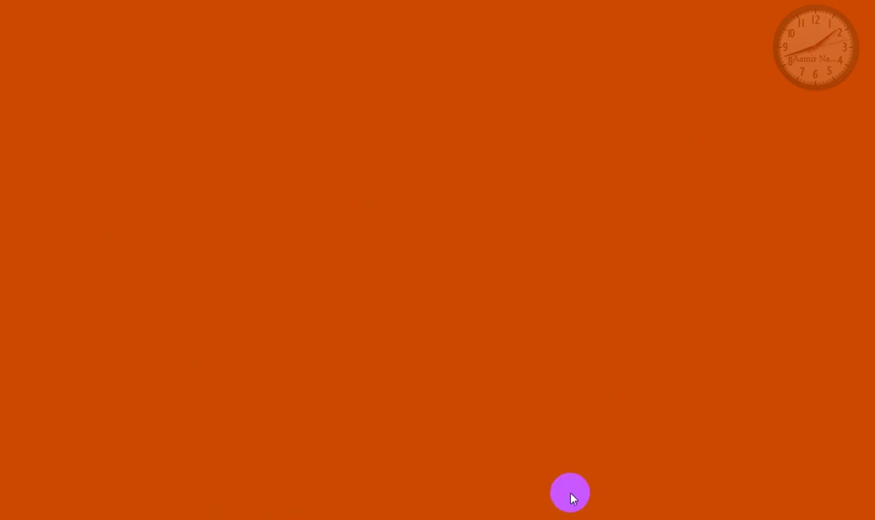
pyautogui.click(329, 518)
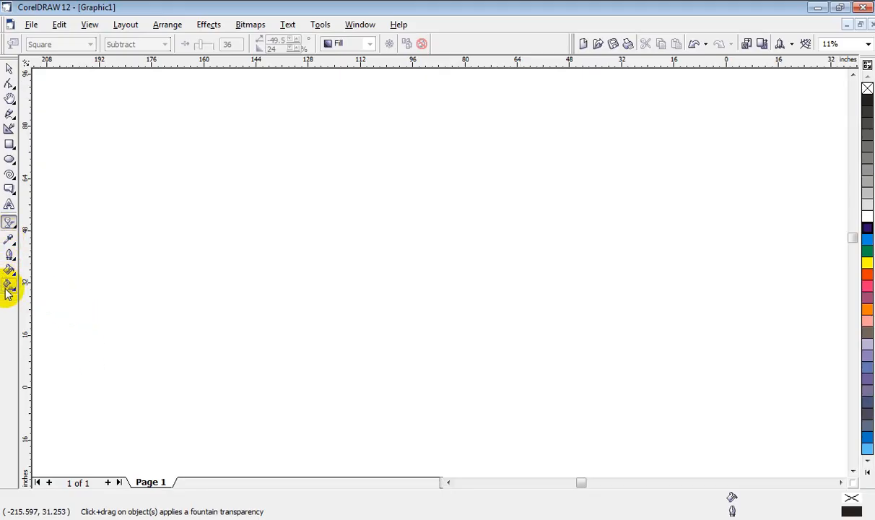
pyautogui.click(8, 287)
pyautogui.click(9, 270)
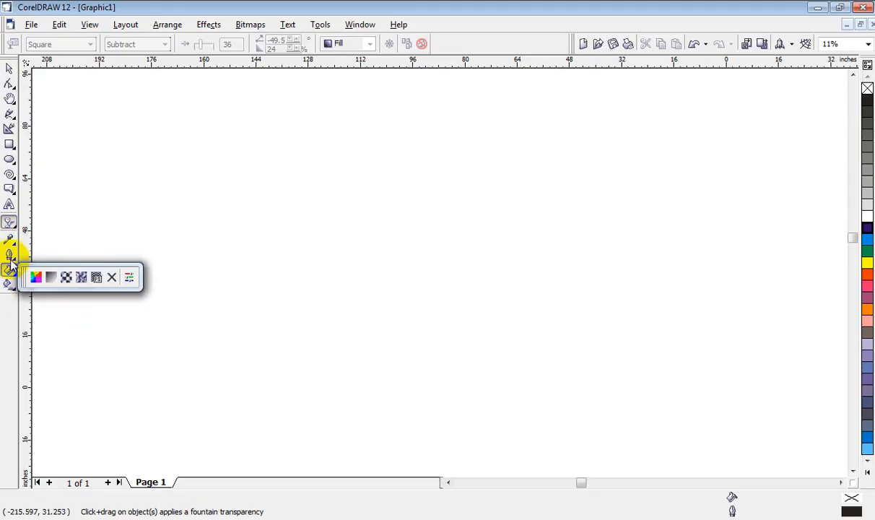
pyautogui.click(167, 189)
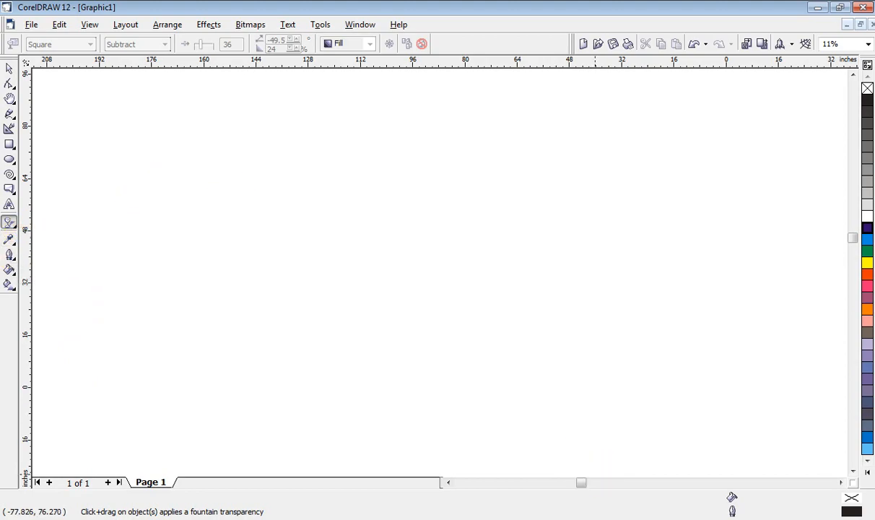